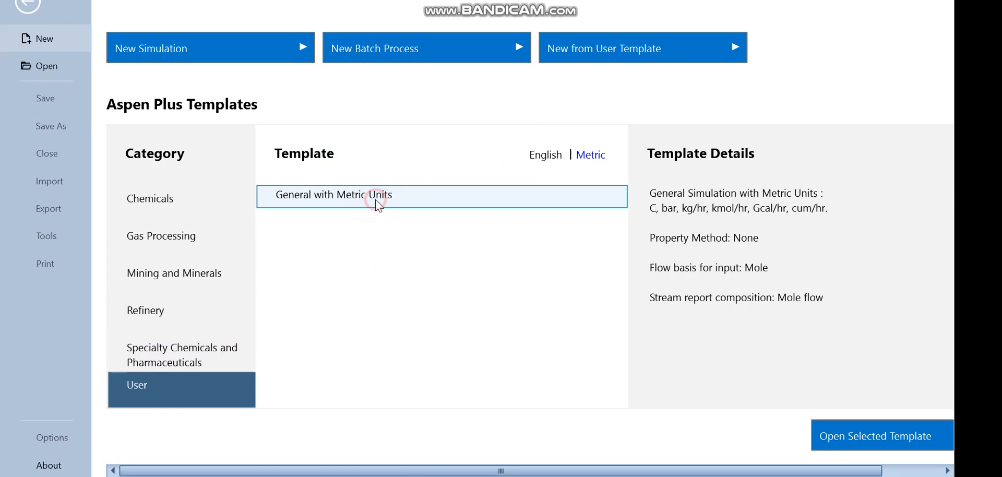
Open the General with Metric Units template and enter CH4S as the first component ID
click(822, 436)
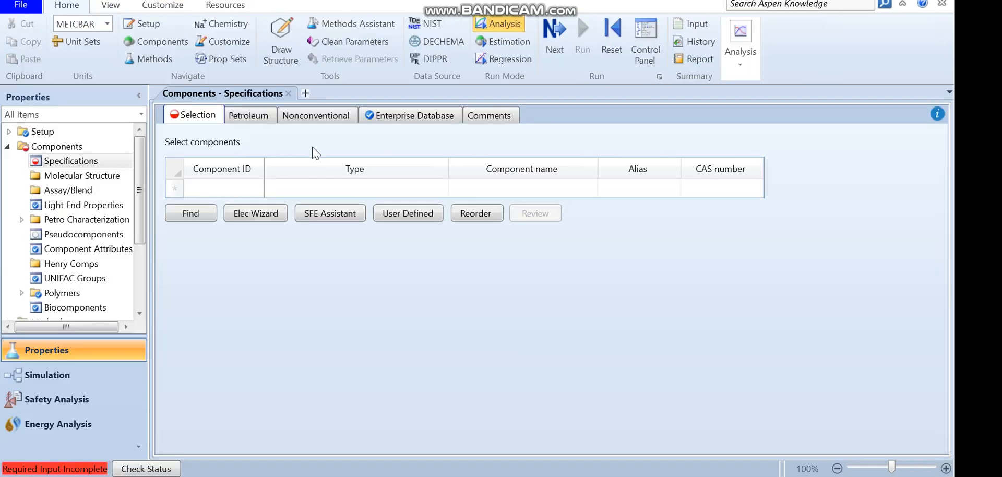
click(240, 188)
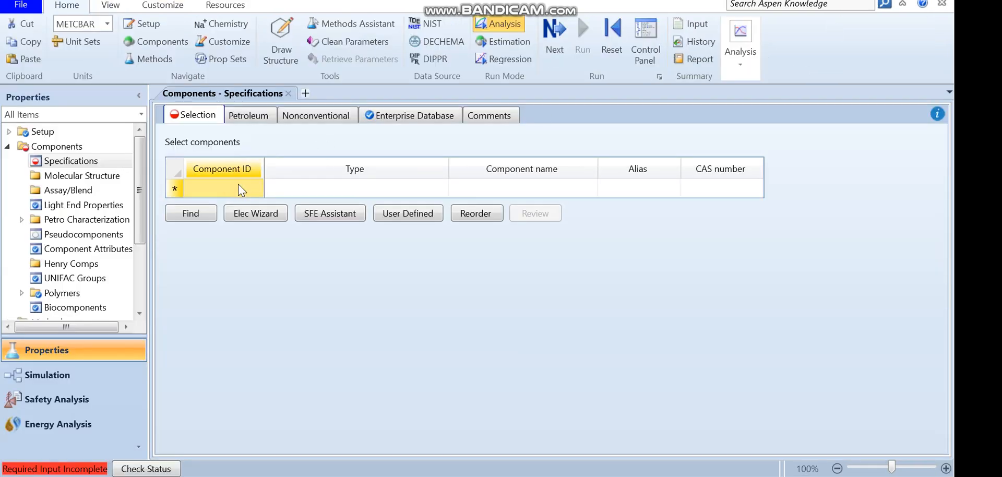
text(C)
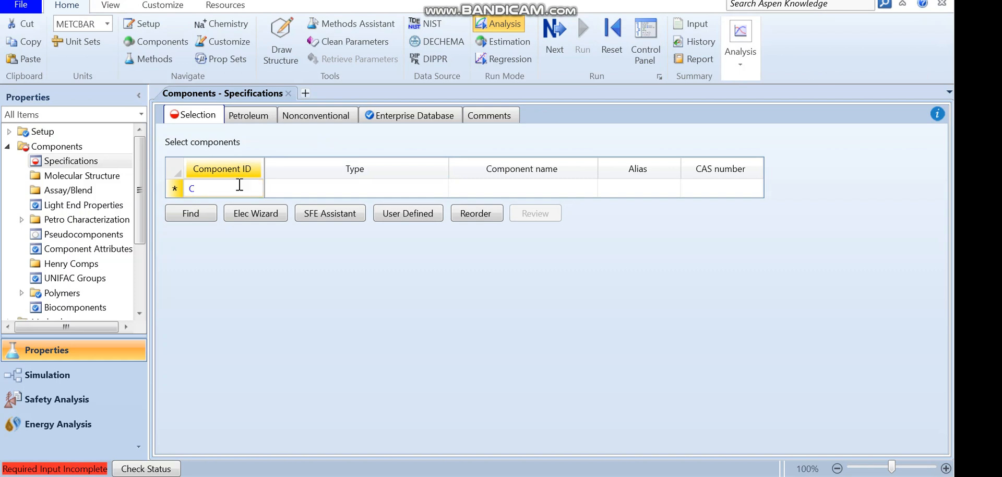
text(H4S)
key(Return)
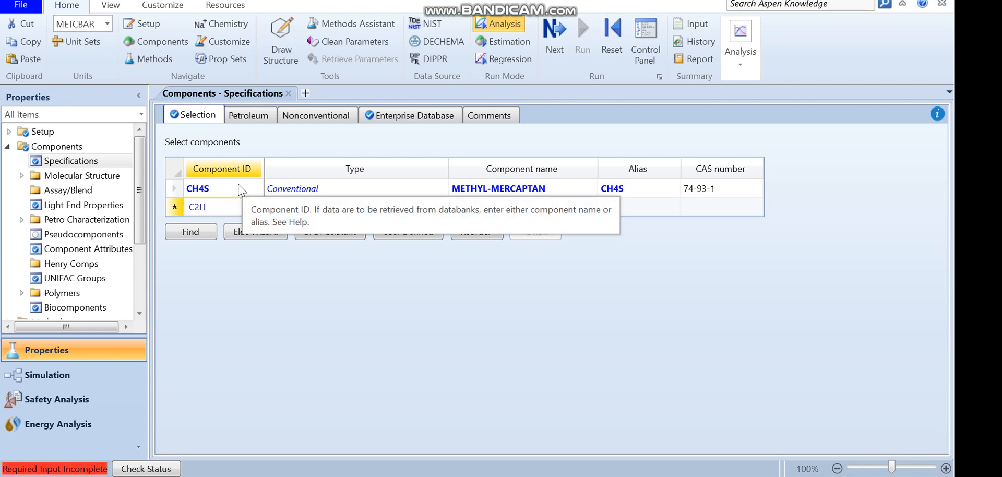
Enter C2H6S as the second component ID and select its row
text(C2H6S)
key(Return)
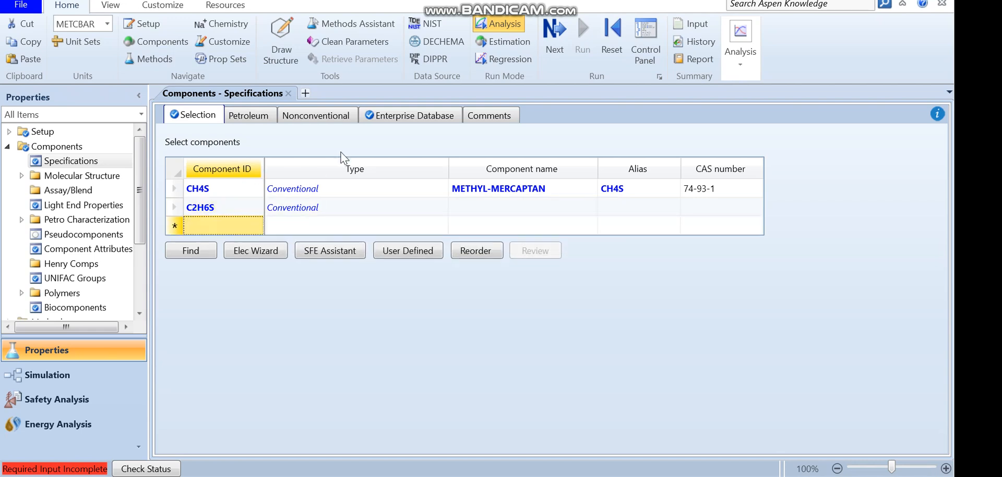
click(228, 208)
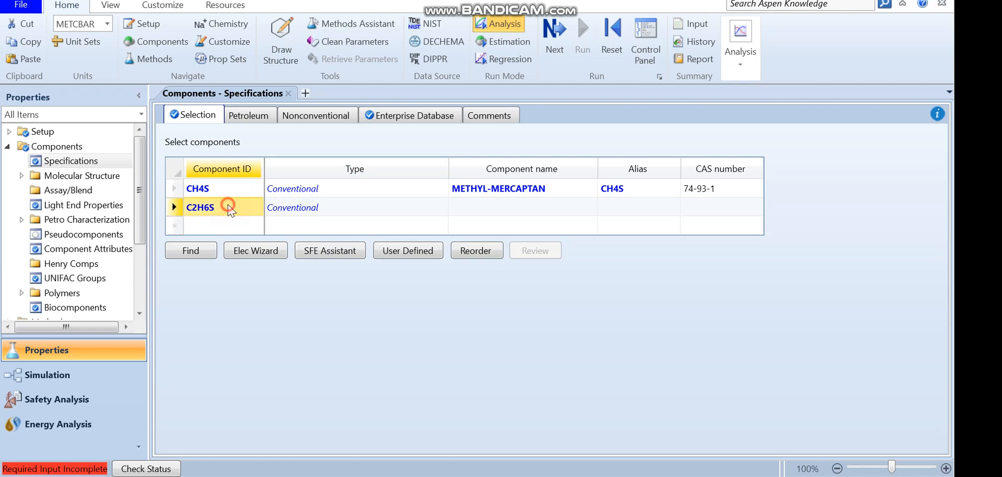
click(510, 208)
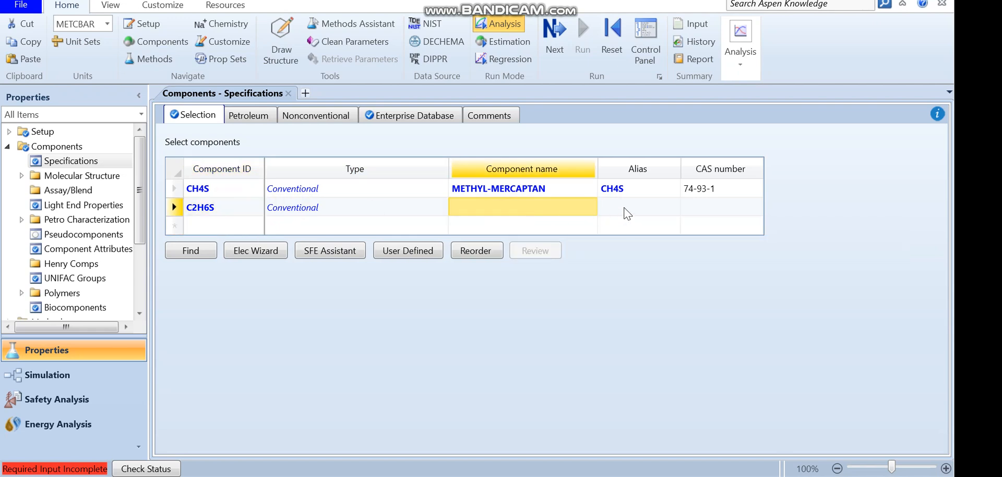
click(627, 213)
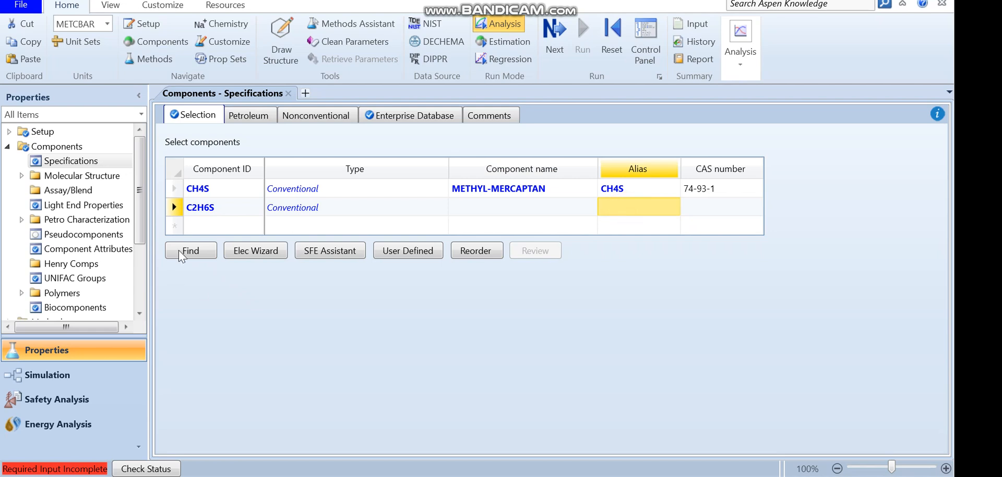
click(221, 214)
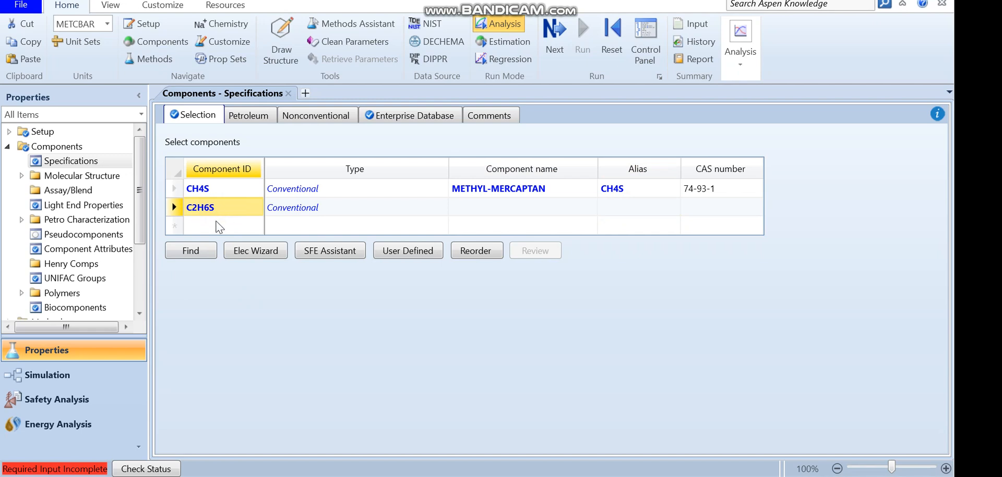
Find compounds containing C2H6S and add ETHYL-MERCAPTAN for the selected C2H6S component
click(199, 246)
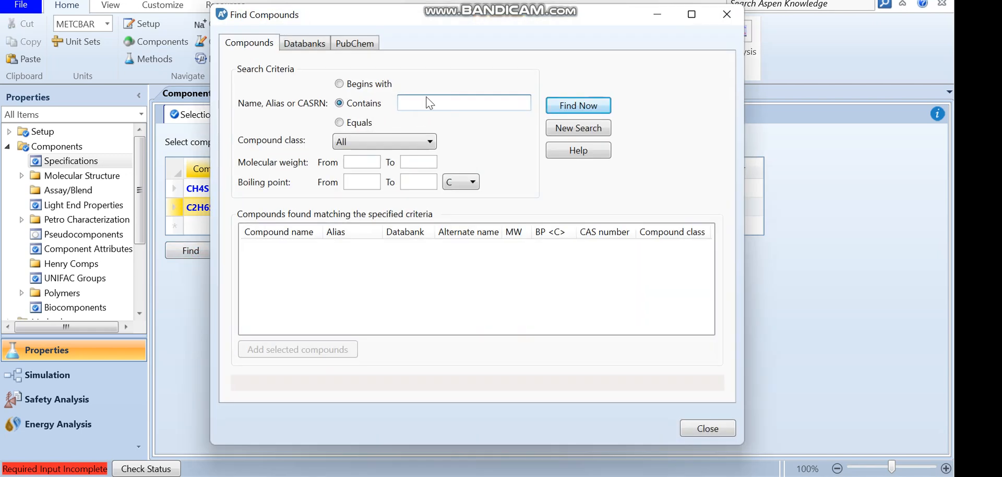
text(C2)
click(593, 106)
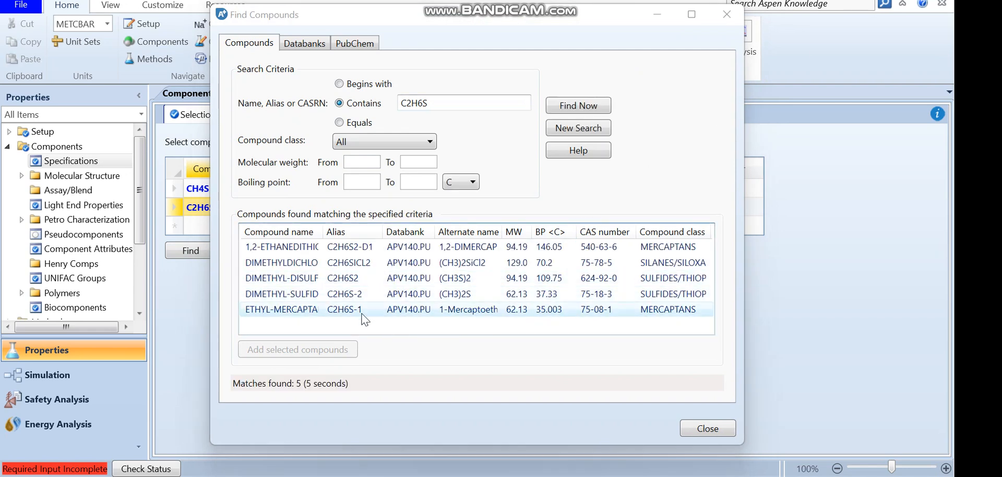
click(350, 310)
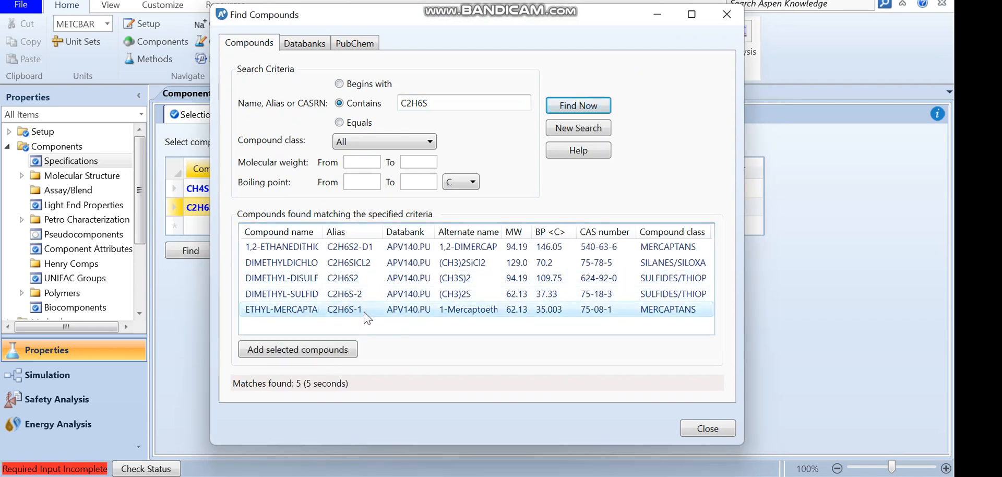
click(313, 353)
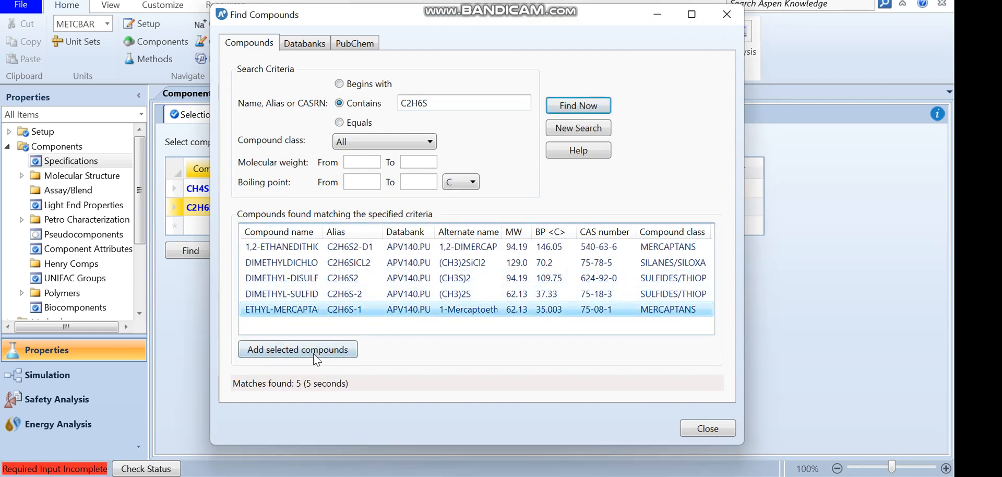
Search the databank for C4H8S and add TETRAHYDROTHIOPHENE as a new component to the list
drag(399, 25, 523, 1)
double_click(560, 77)
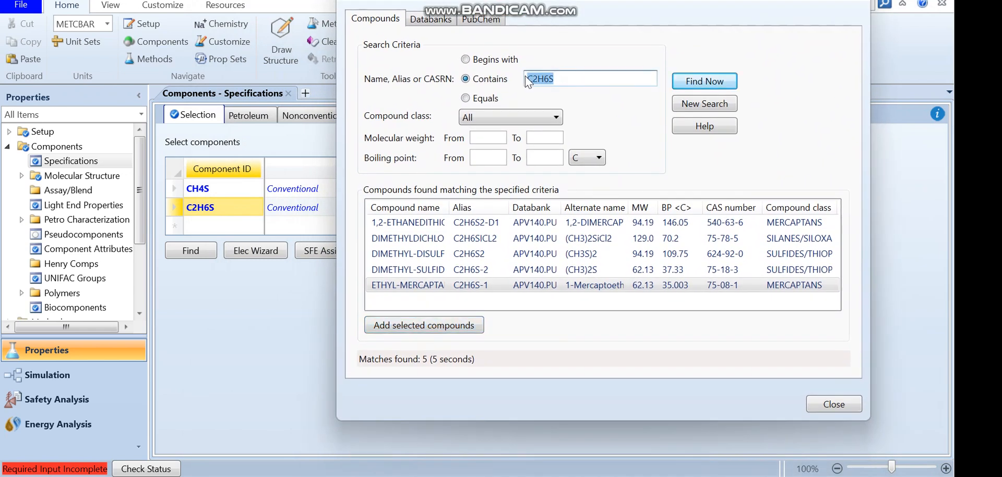
text(C)
click(703, 81)
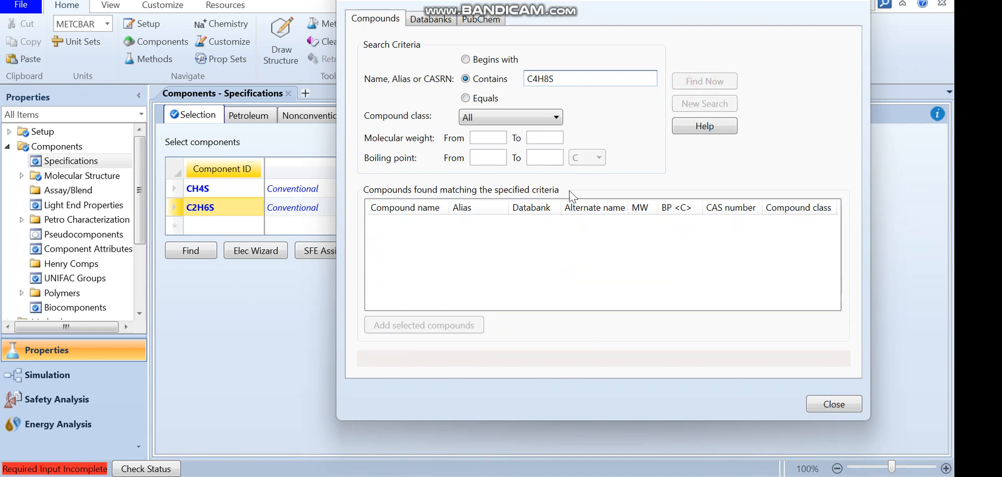
click(486, 224)
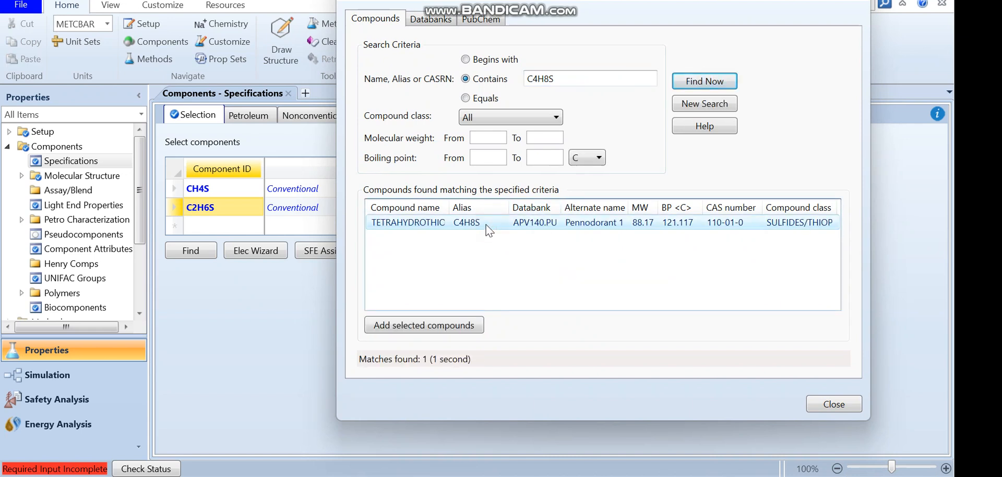
click(438, 327)
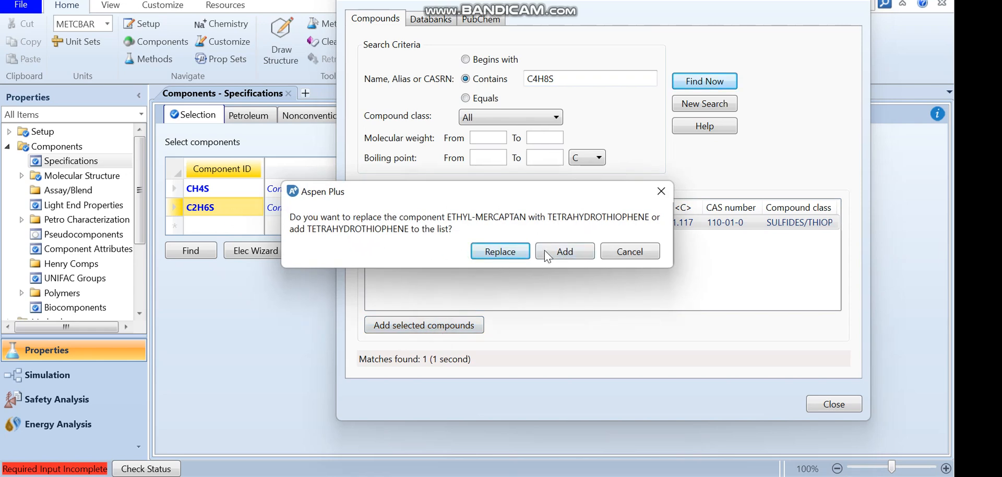
click(565, 253)
Search the databank for c12H8S and add DIBENZOTHIOPHENE as a new component
drag(557, 79, 513, 77)
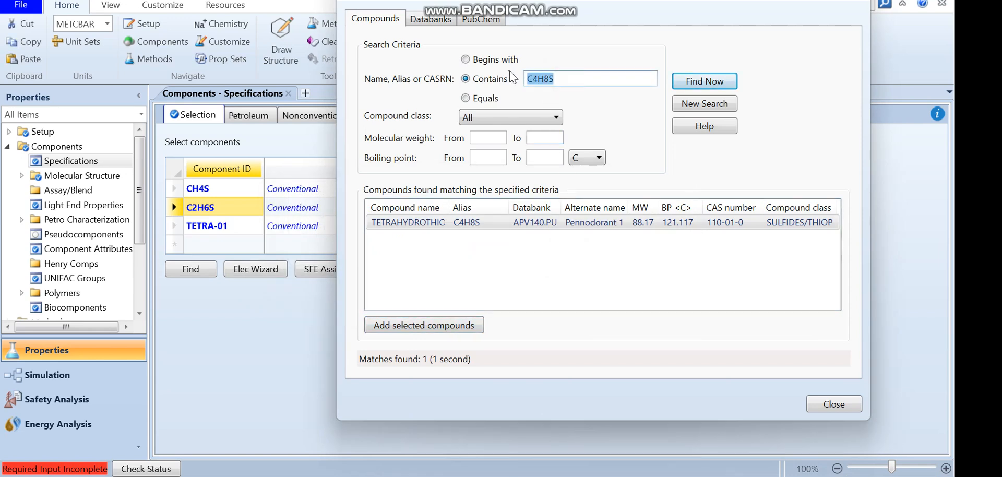
text(c12)
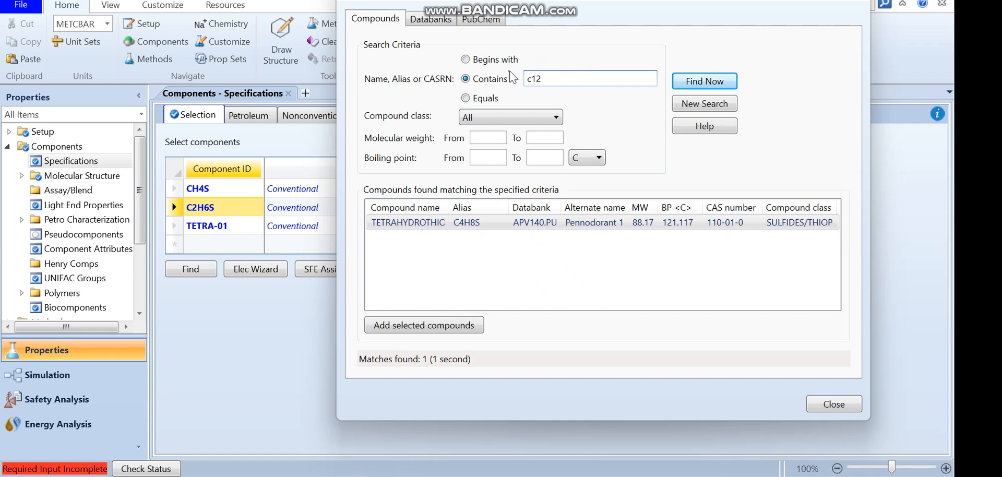
click(700, 83)
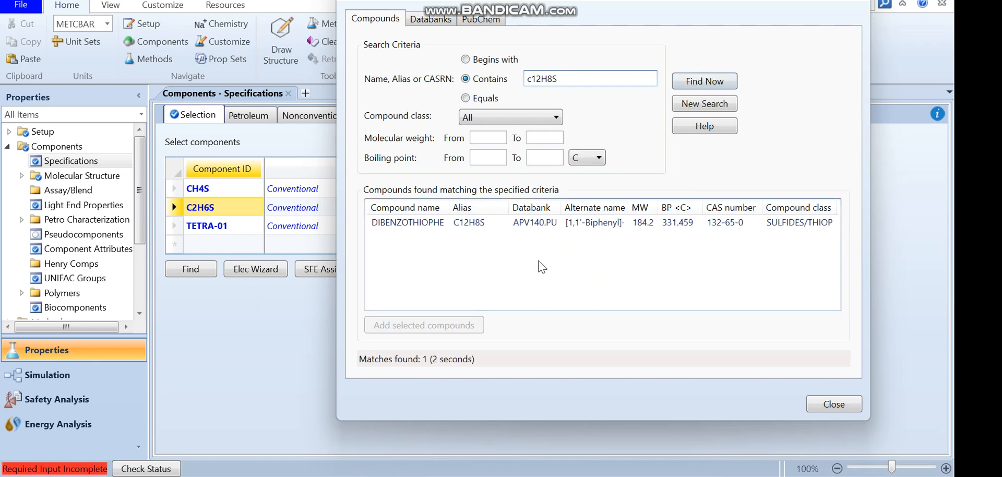
click(472, 223)
click(437, 324)
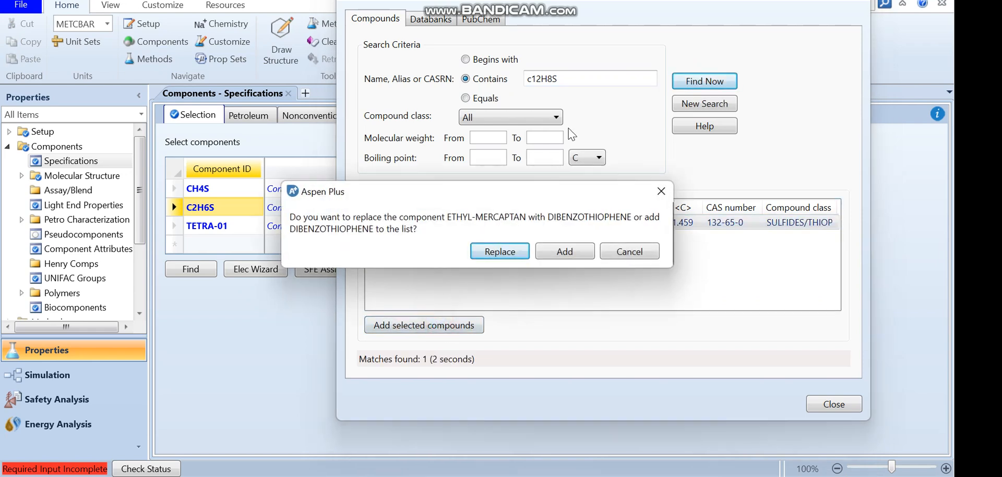
click(563, 250)
Search the databank for C5h12, scroll the matches, and add N-PENTANE as a new component
click(558, 78)
drag(557, 78, 499, 78)
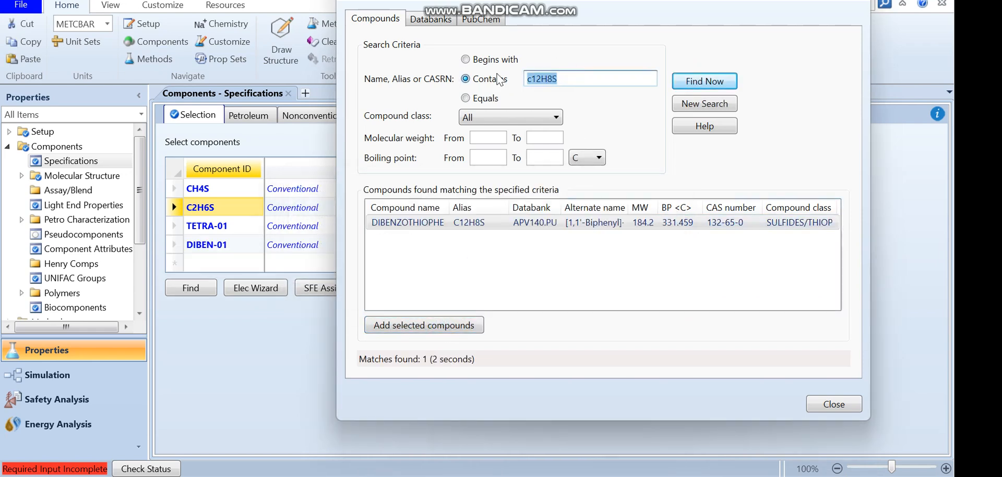
text(C5h12)
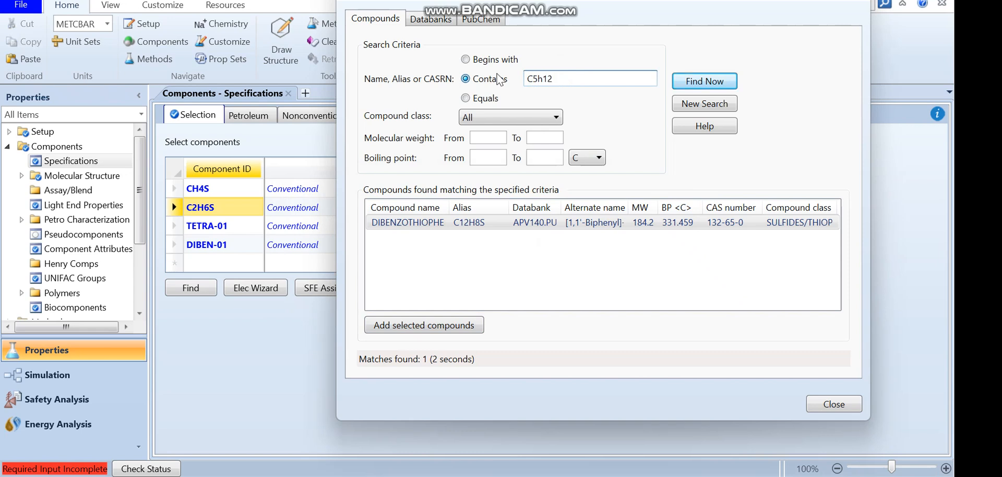
click(697, 82)
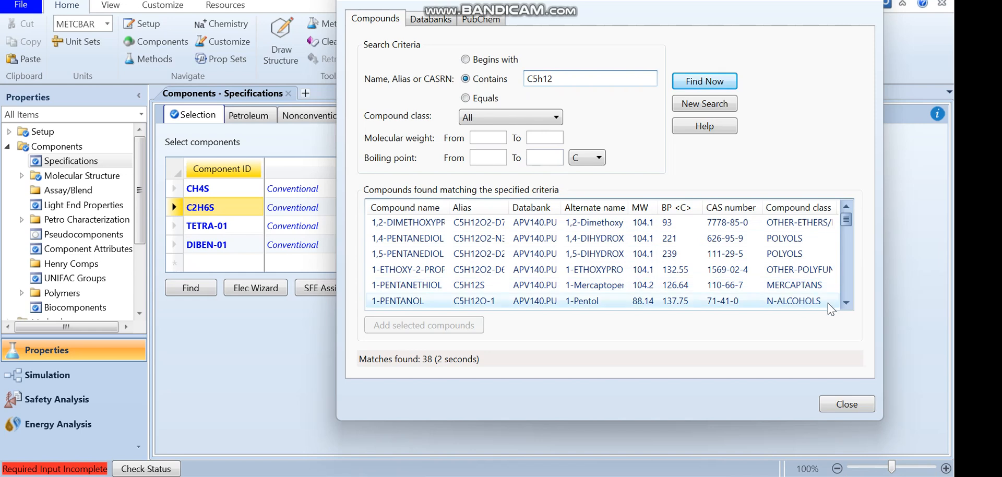
click(847, 303)
click(846, 303)
click(846, 303)
click(846, 302)
click(846, 302)
click(846, 303)
click(846, 303)
click(846, 305)
click(847, 304)
click(846, 305)
click(846, 305)
click(846, 305)
click(846, 304)
click(846, 304)
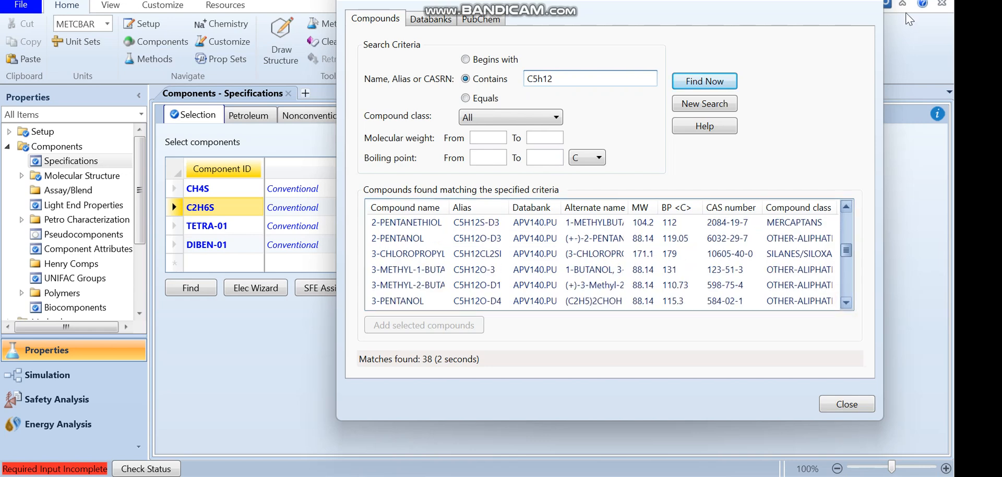
click(845, 304)
click(845, 305)
click(845, 304)
click(845, 305)
click(846, 305)
click(845, 305)
click(845, 305)
click(845, 305)
click(846, 304)
click(846, 304)
click(845, 305)
click(845, 304)
click(845, 304)
click(845, 305)
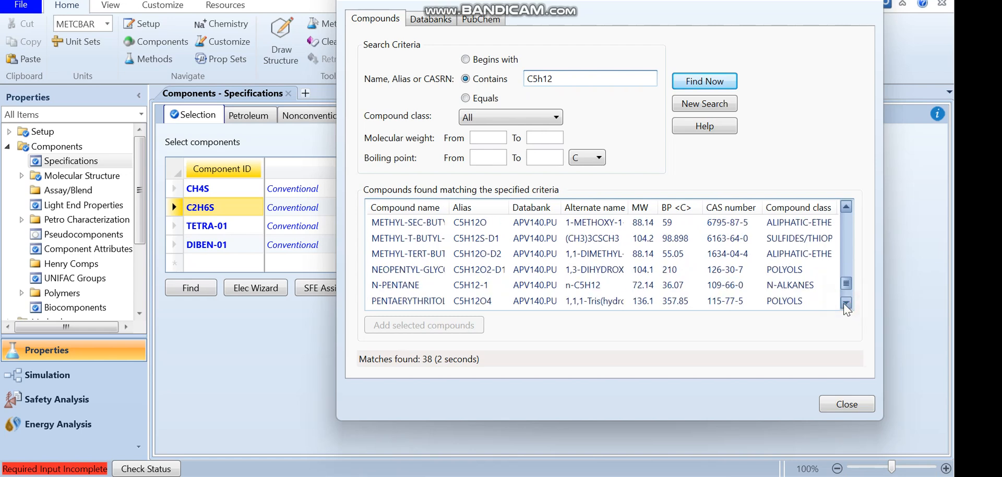
click(463, 285)
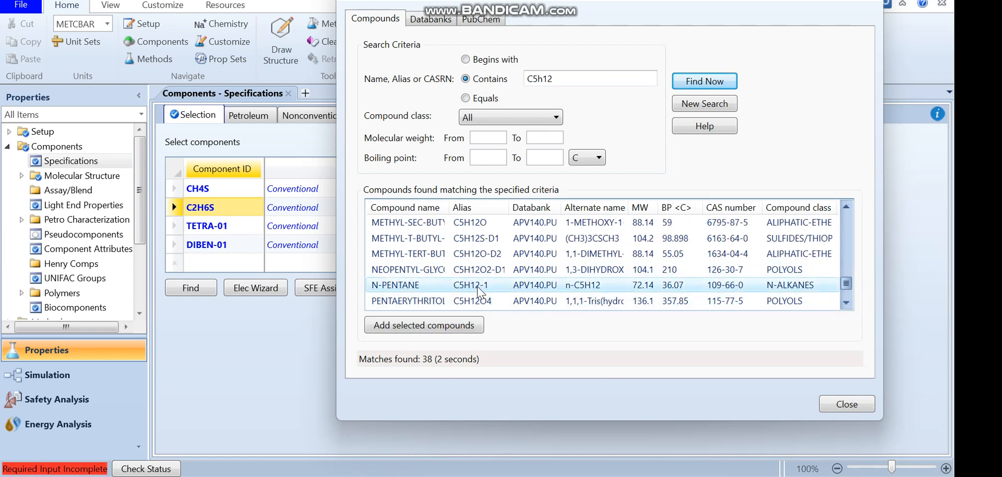
click(434, 326)
click(552, 251)
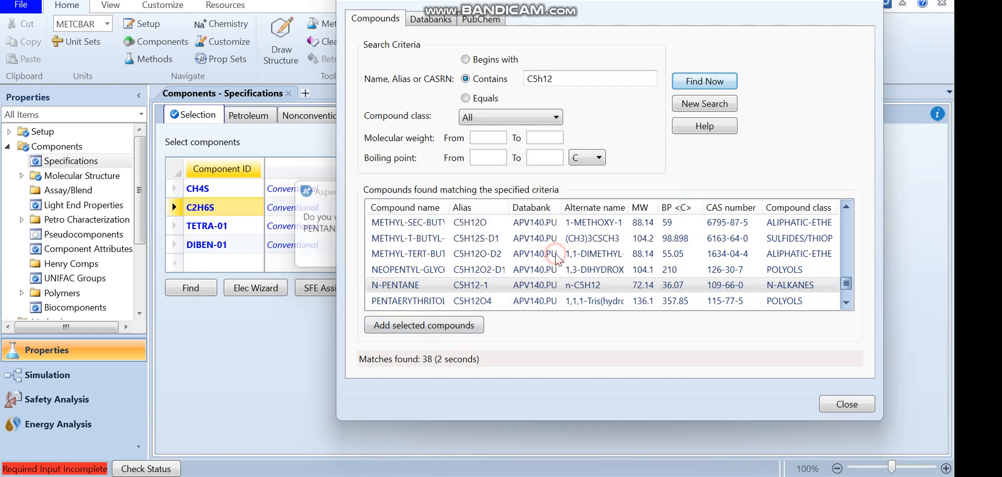
Search the databank for c6h14, scroll through the matches, and add N-HEXANE as a new component
double_click(573, 79)
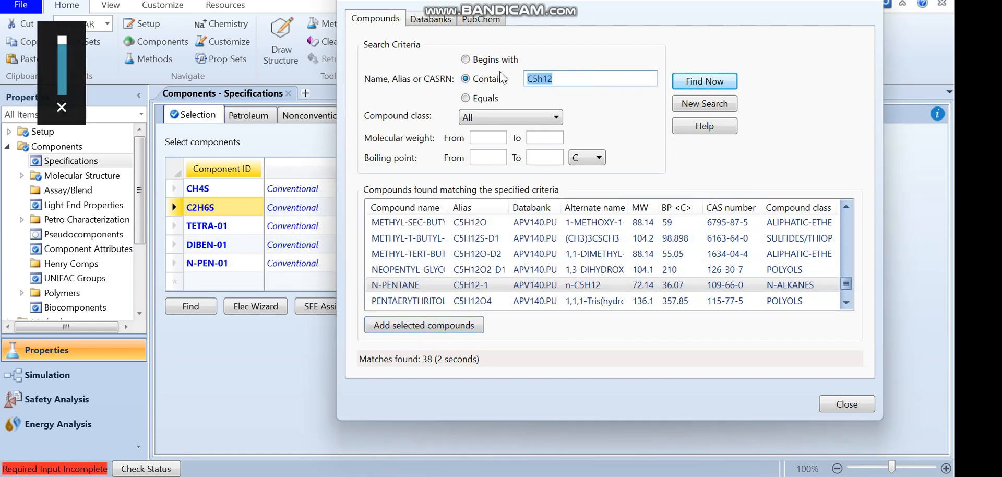
click(560, 76)
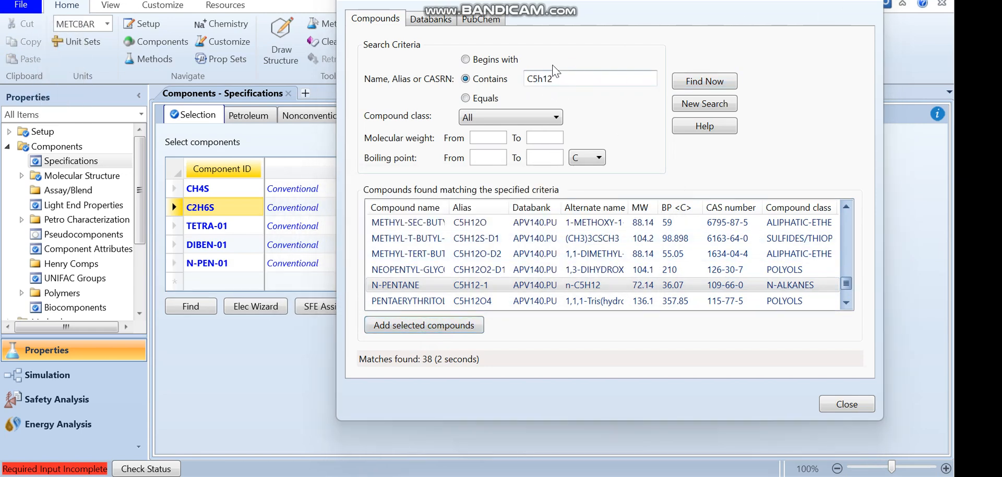
double_click(533, 82)
text(c6h14)
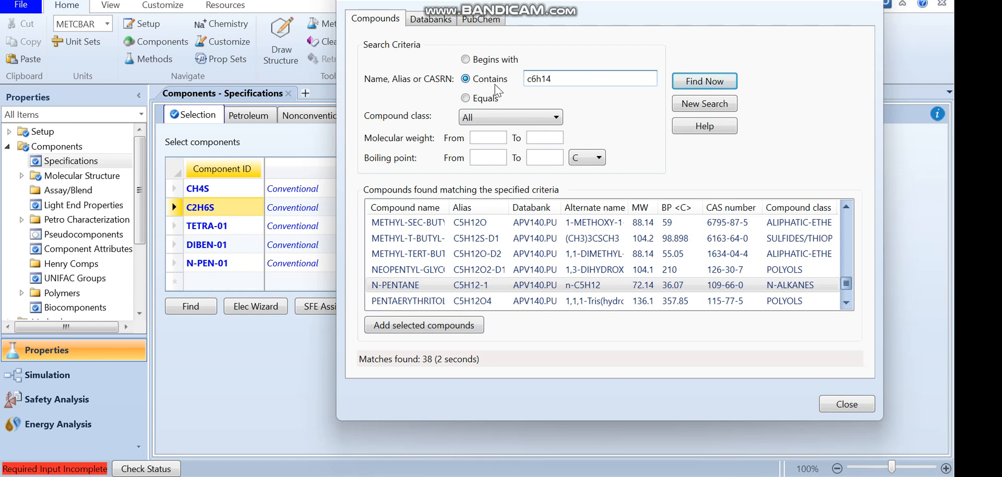
key(Return)
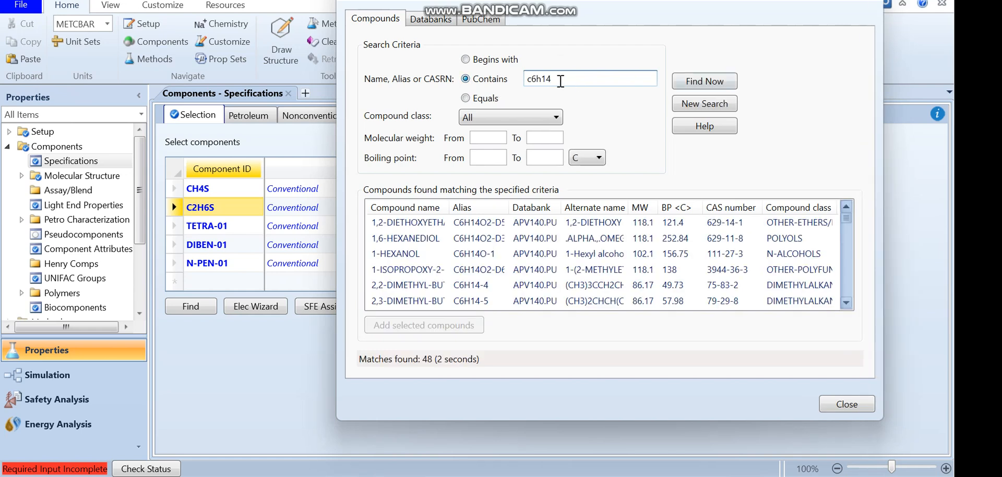
scroll(476, 309, down, 5)
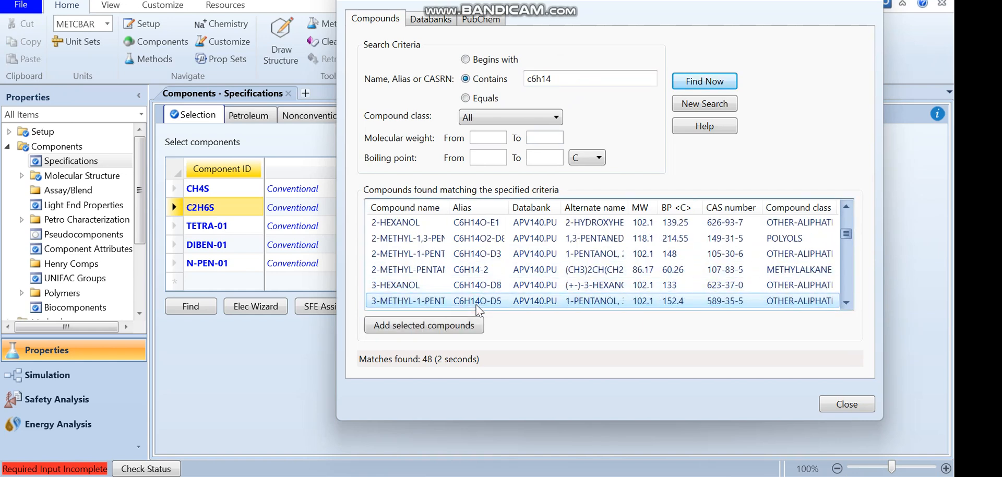
scroll(476, 309, down, 4)
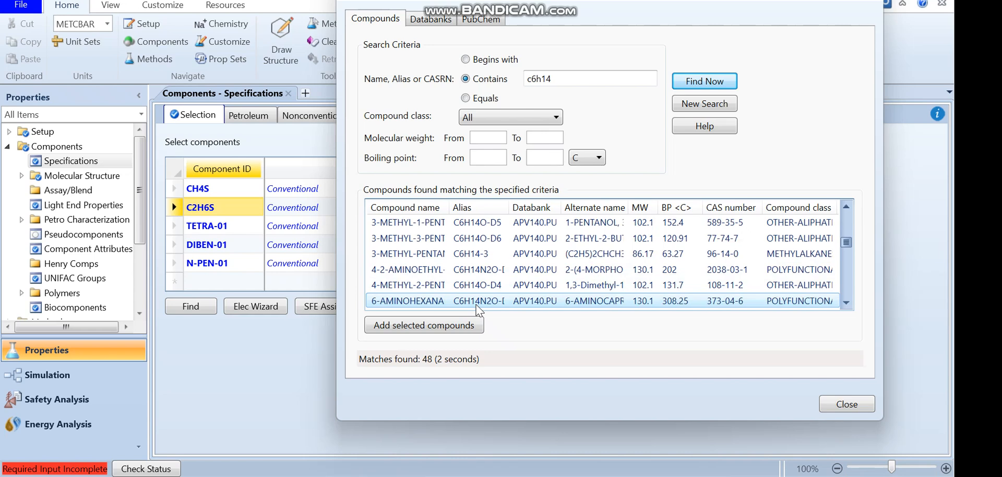
scroll(476, 310, down, 5)
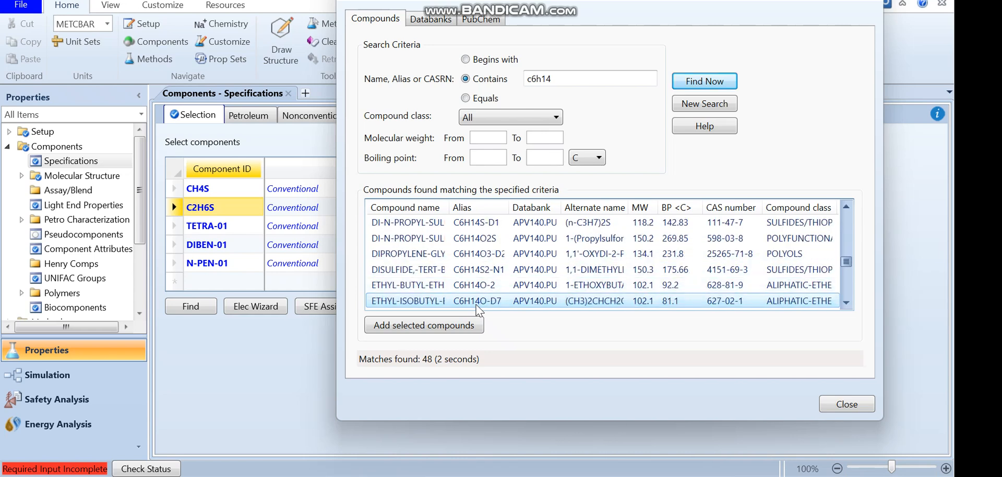
scroll(476, 309, down, 5)
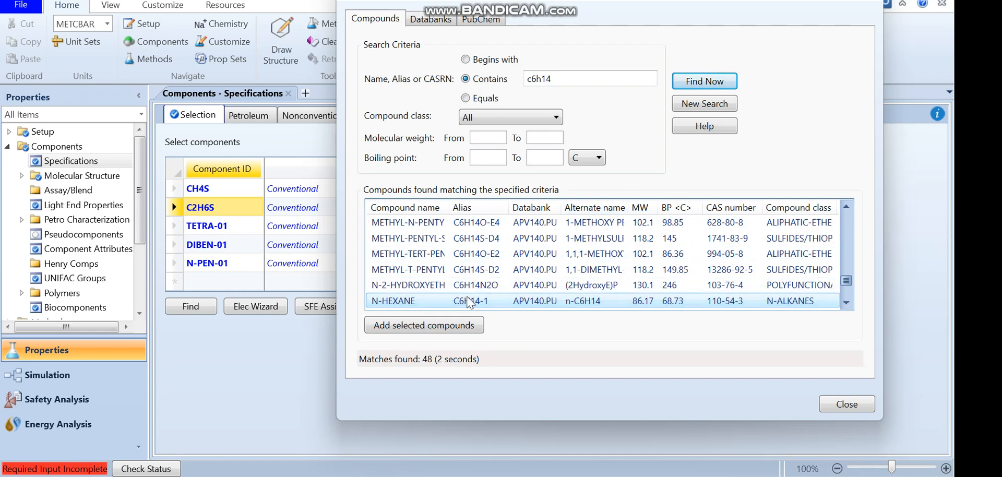
double_click(469, 301)
click(555, 252)
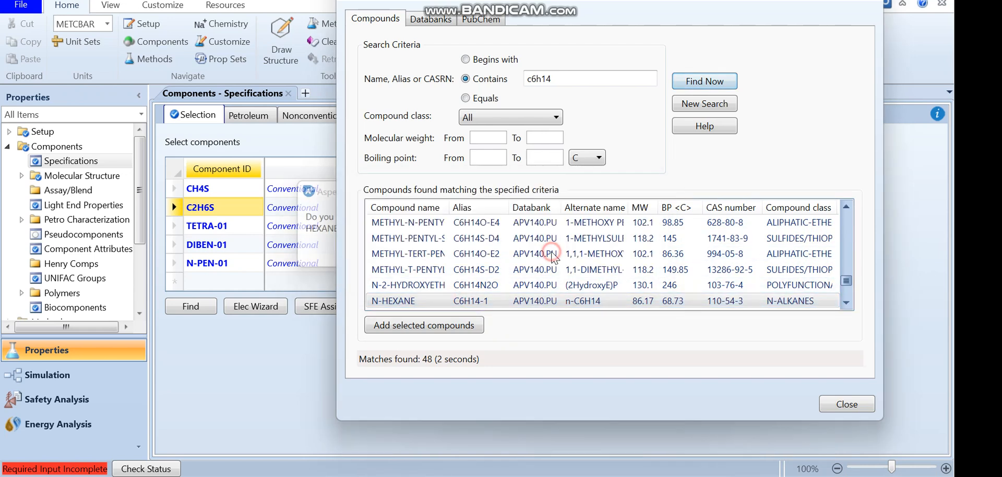
Search the databank for C7H14-1 and select the CYCLOHEPTANE match
double_click(558, 79)
text(c)
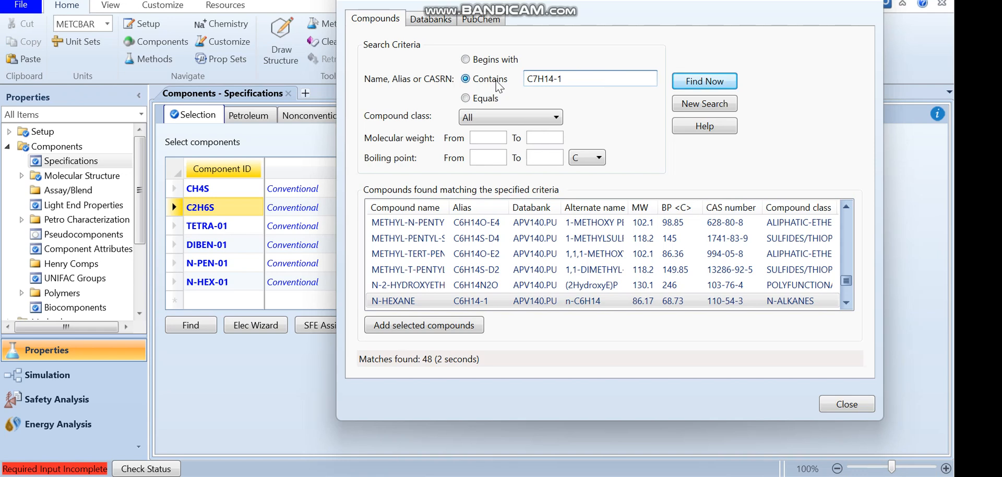
click(713, 81)
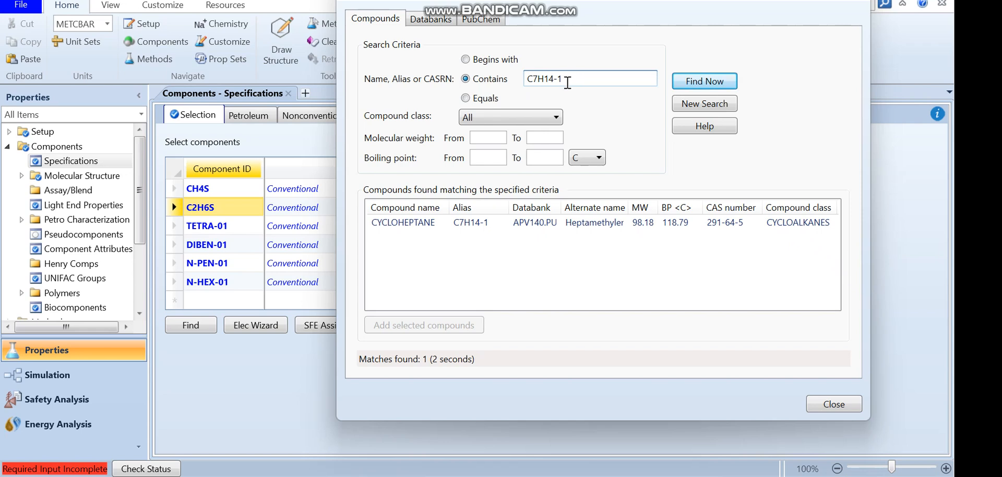
click(420, 223)
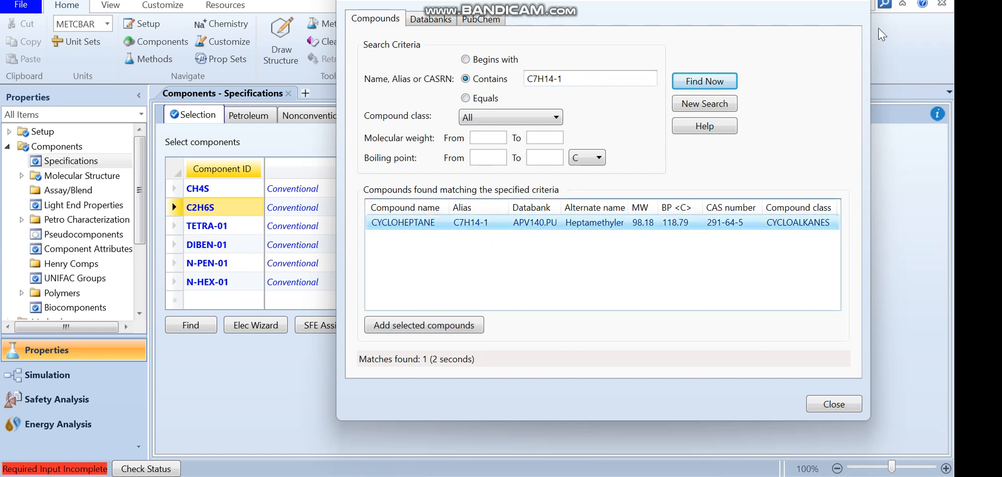
Change the search to C7H16-1 and add N-HEPTANE to the component list as a new component
drag(582, 81, 559, 79)
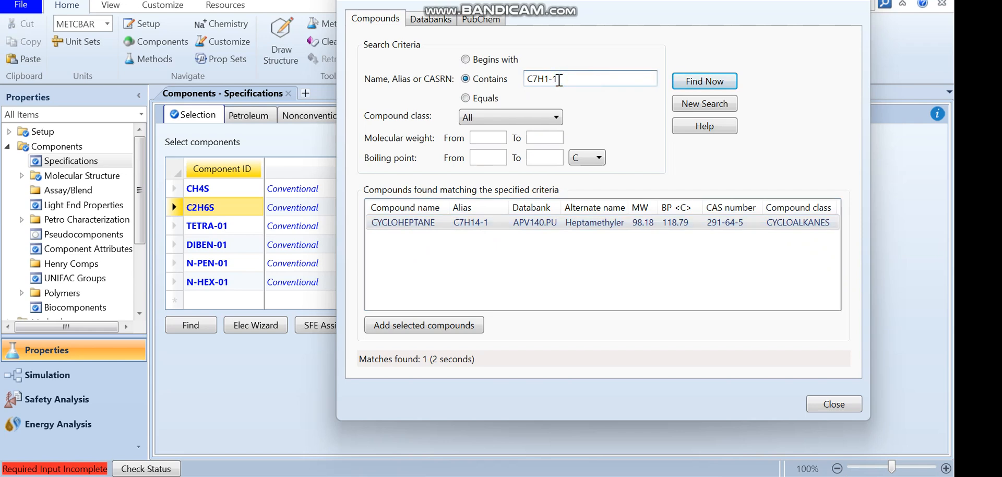
text(6)
click(702, 84)
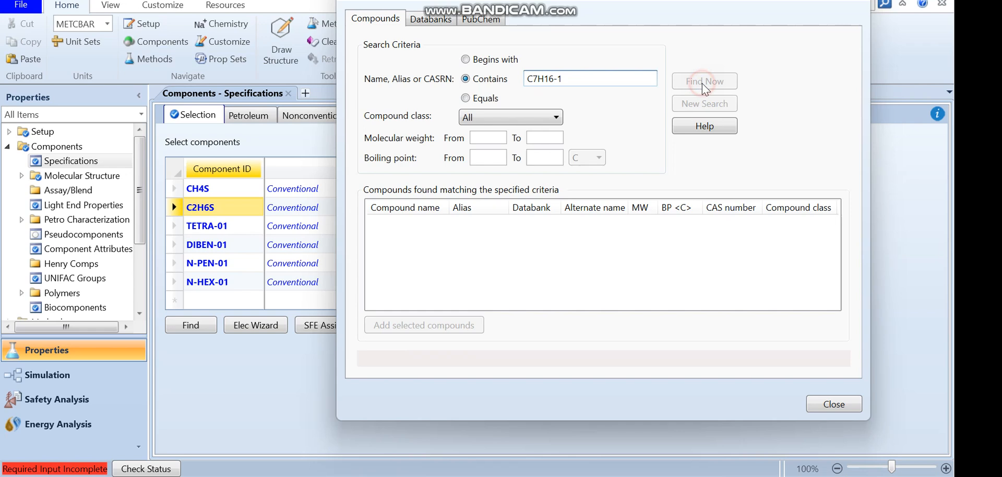
click(404, 226)
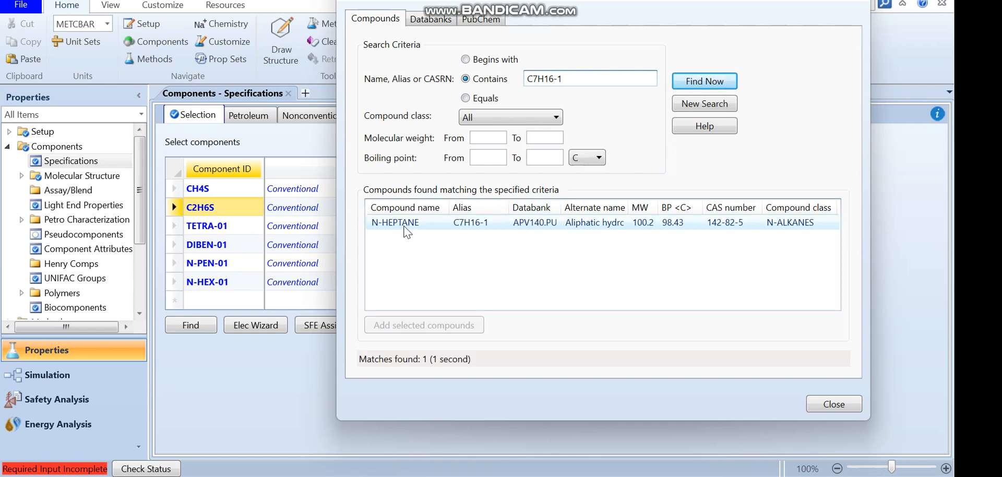
click(418, 325)
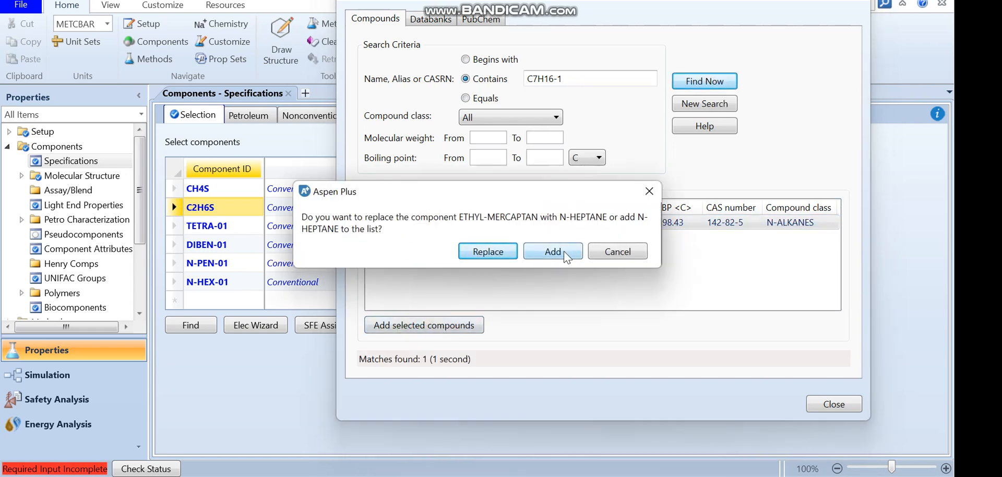
click(563, 250)
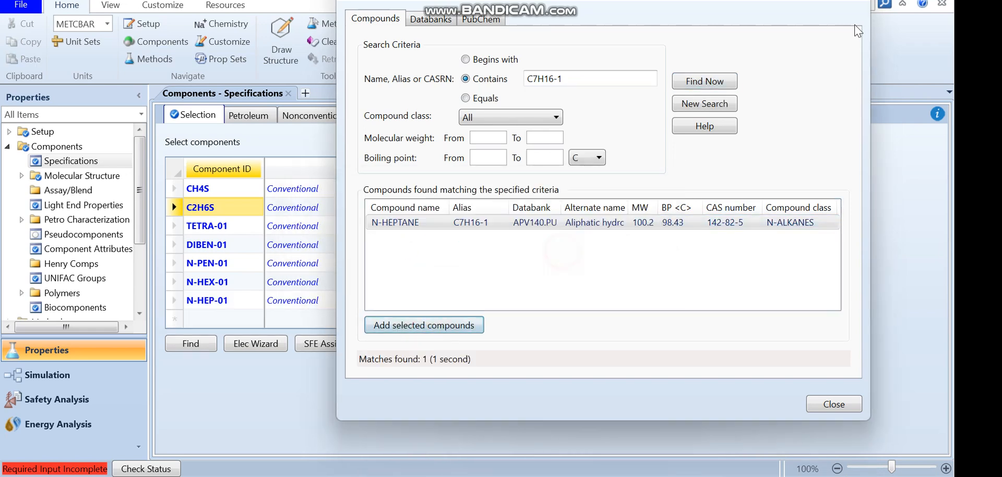
Edit the search to C8H18-1, scroll to N-OCTANE in the matches, and add it as a new component
click(535, 79)
key(BackSpace)
text(8)
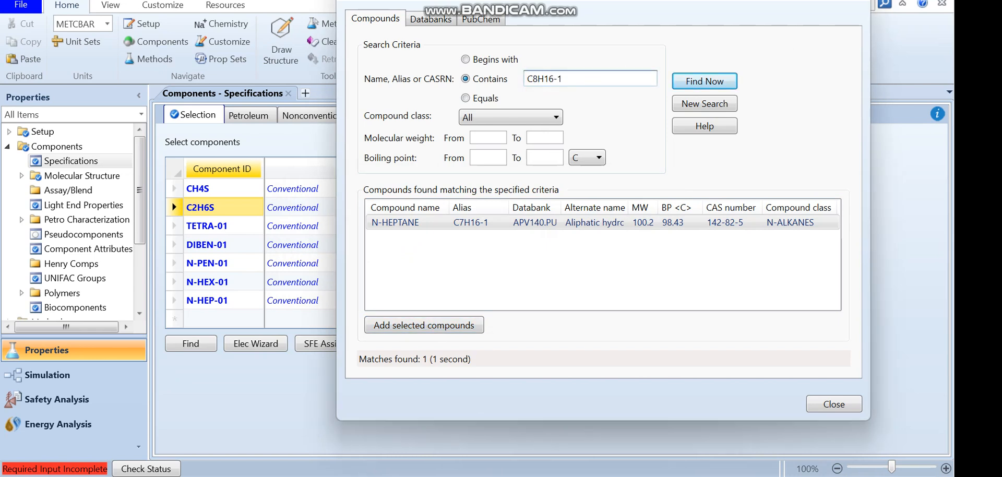
click(551, 78)
key(BackSpace)
text(8)
click(711, 82)
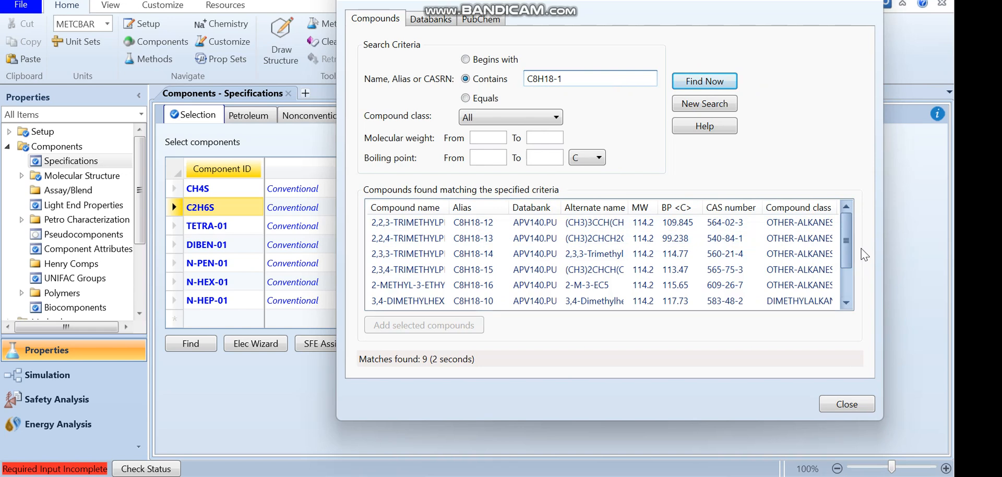
drag(849, 243, 847, 278)
click(422, 303)
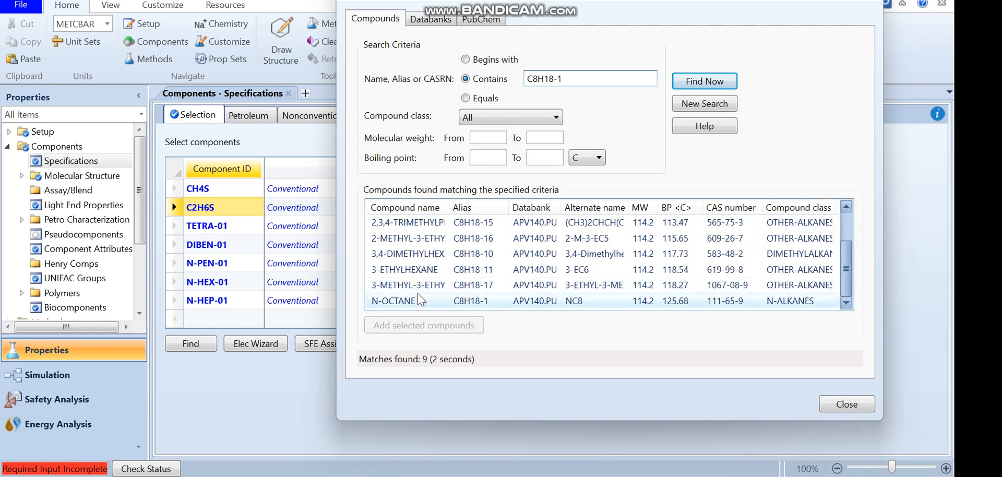
click(421, 303)
click(608, 252)
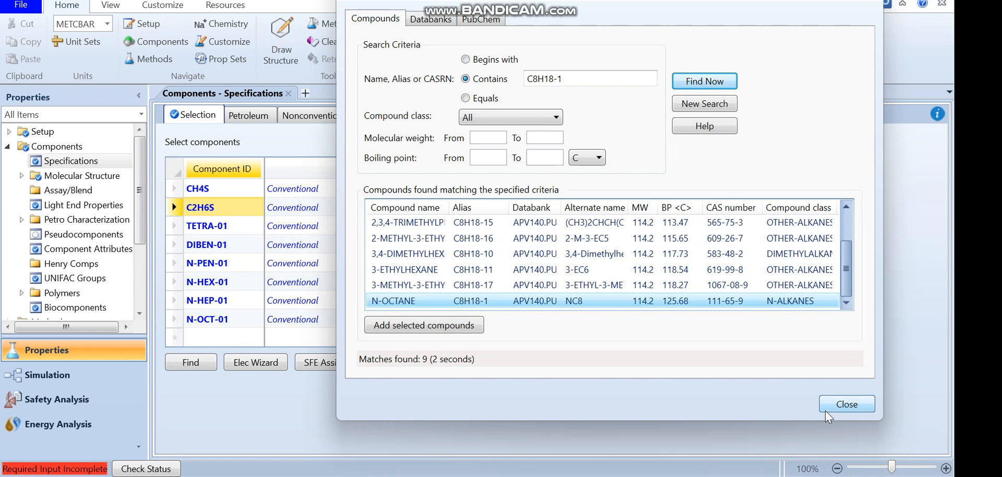
Edit the search to C9H20-1 and add N-NONANE to the component list as a new component
click(537, 82)
key(BackSpace)
text(9)
click(555, 82)
key(BackSpace)
key(BackSpace)
text(20)
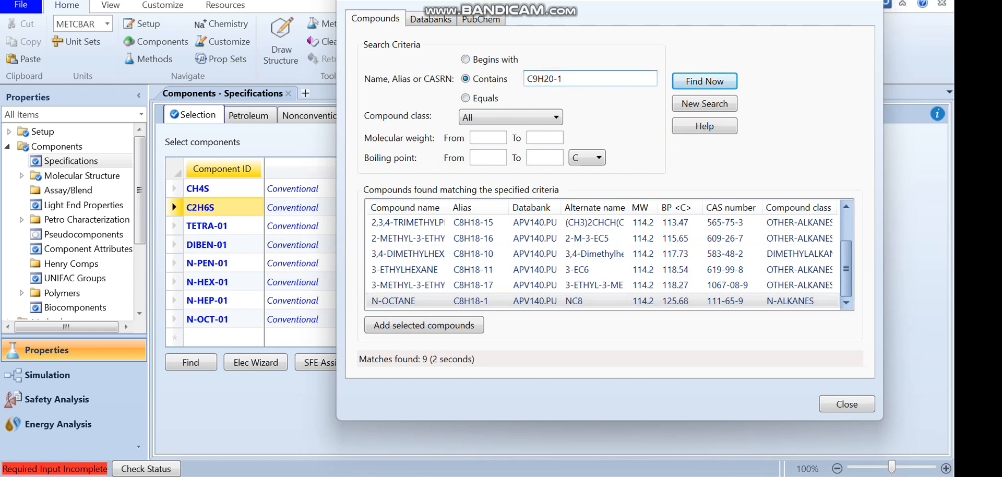
click(703, 80)
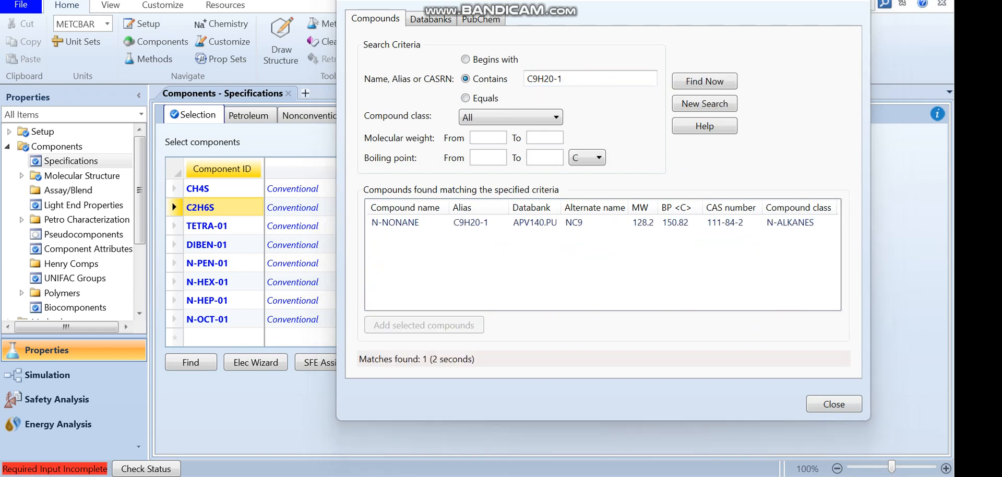
click(449, 225)
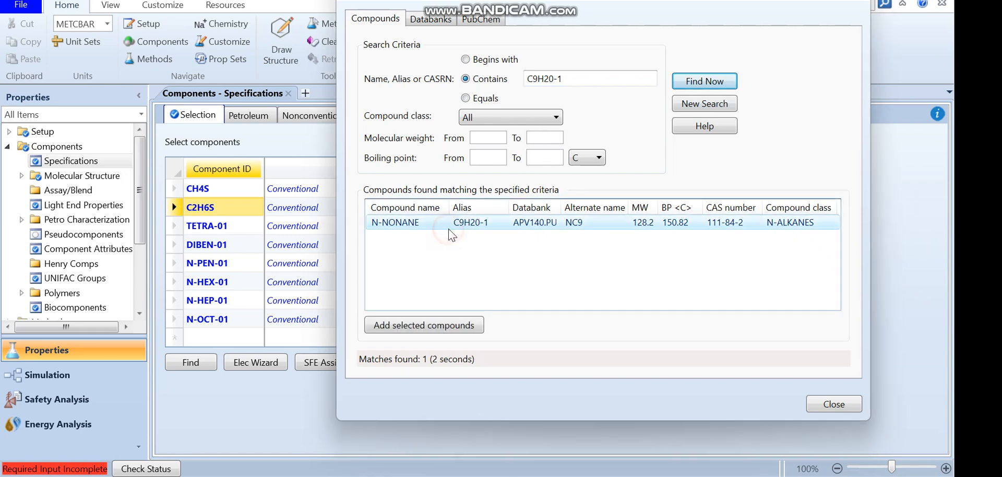
click(436, 327)
click(543, 251)
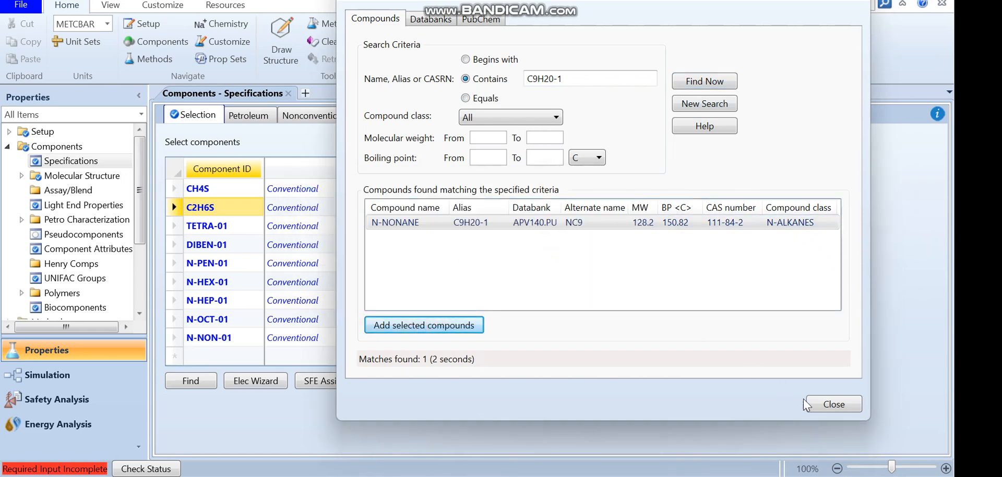
Search the databank for cH4 and add METHANE as a new component
drag(581, 76, 494, 68)
text(cH4)
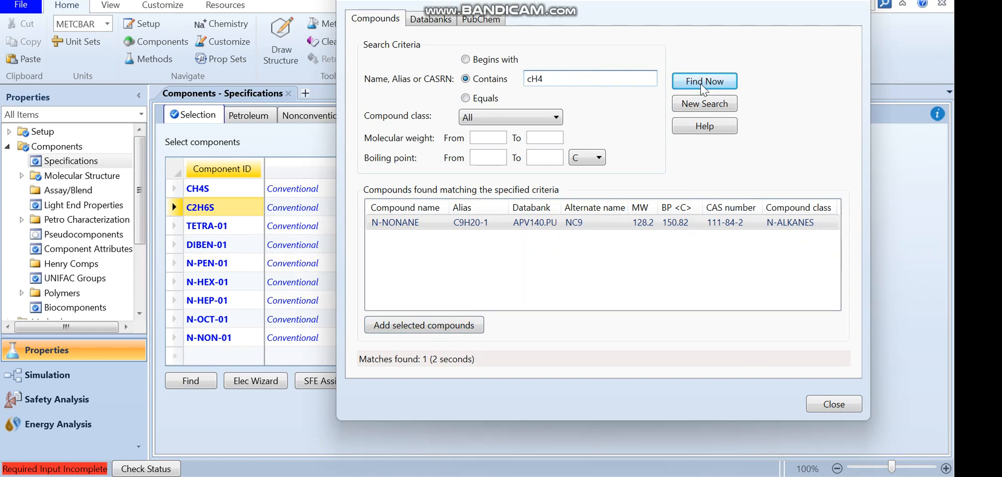
click(700, 83)
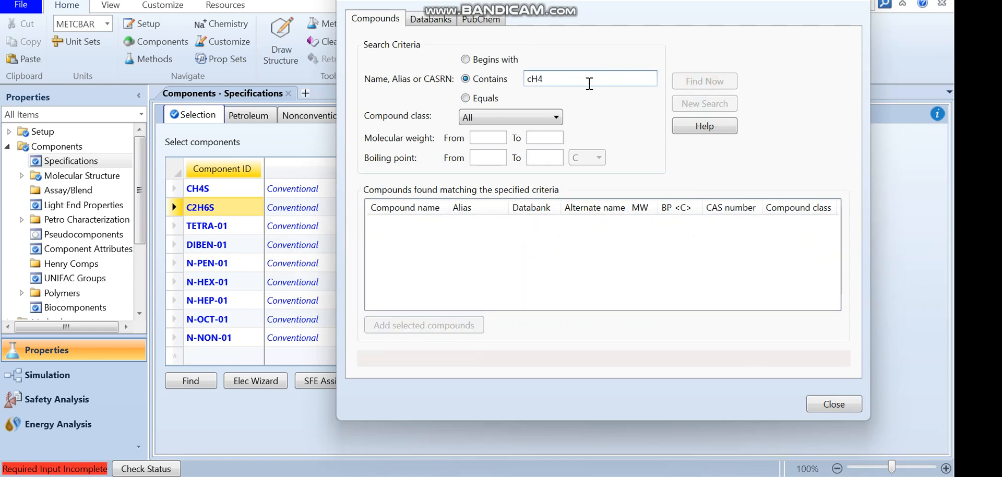
double_click(450, 239)
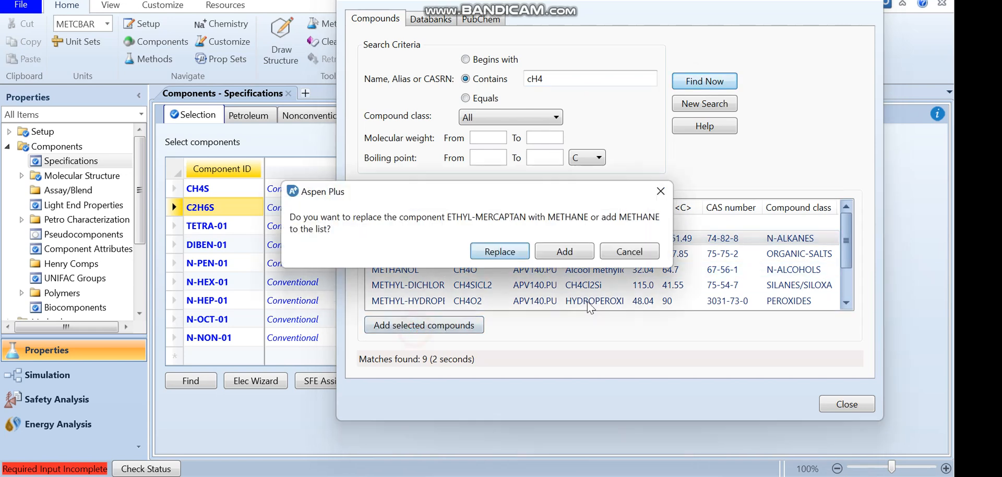
click(561, 252)
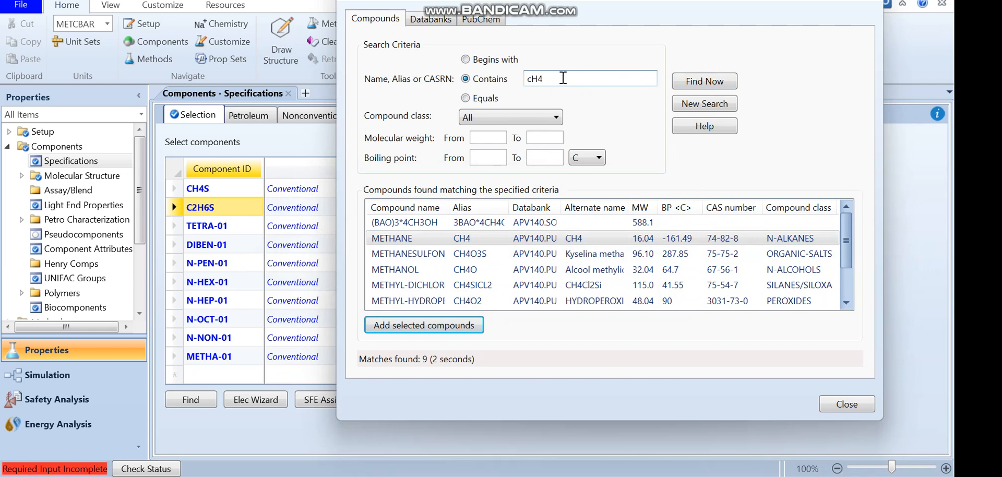
Search the databank for h2
drag(565, 78, 500, 74)
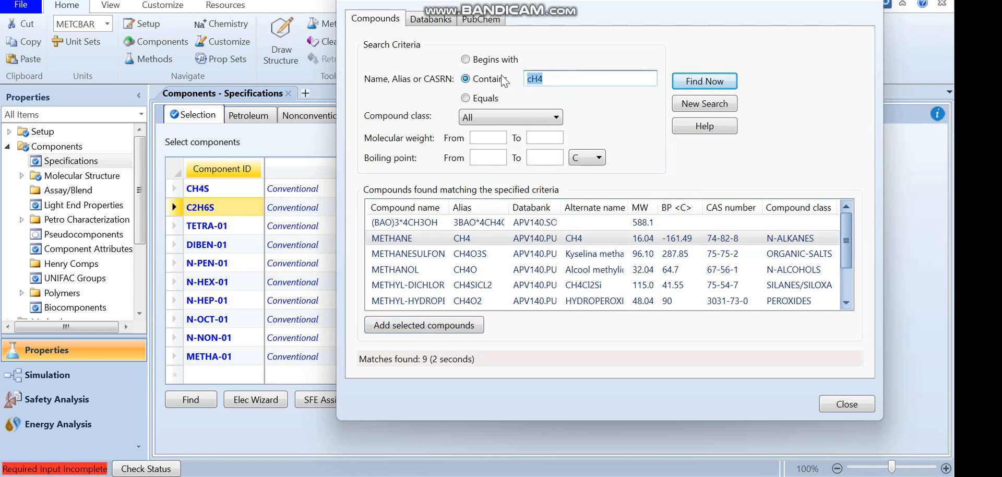
text(h2)
click(703, 80)
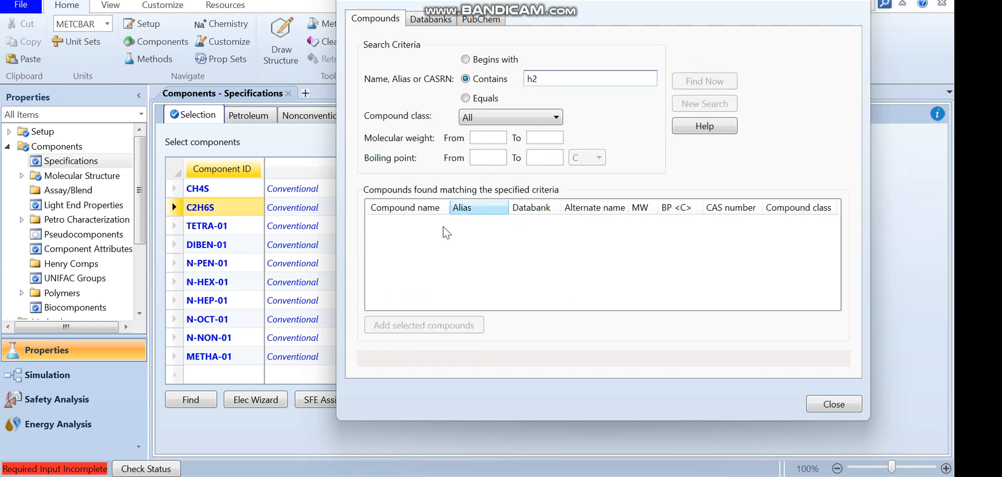
Search for compounds exactly equal to HYDROGEN and add HYDROGEN as a new component
drag(555, 78, 488, 83)
text(HYDRO)
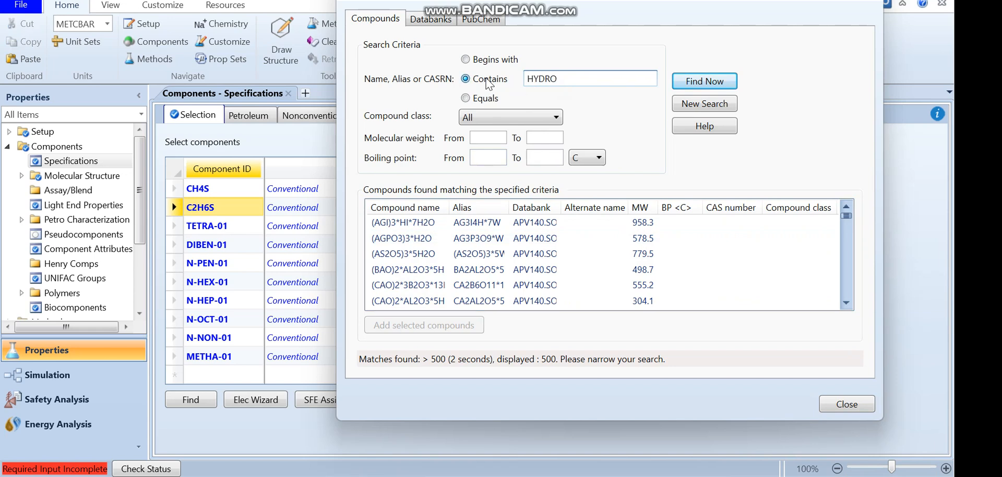
click(478, 99)
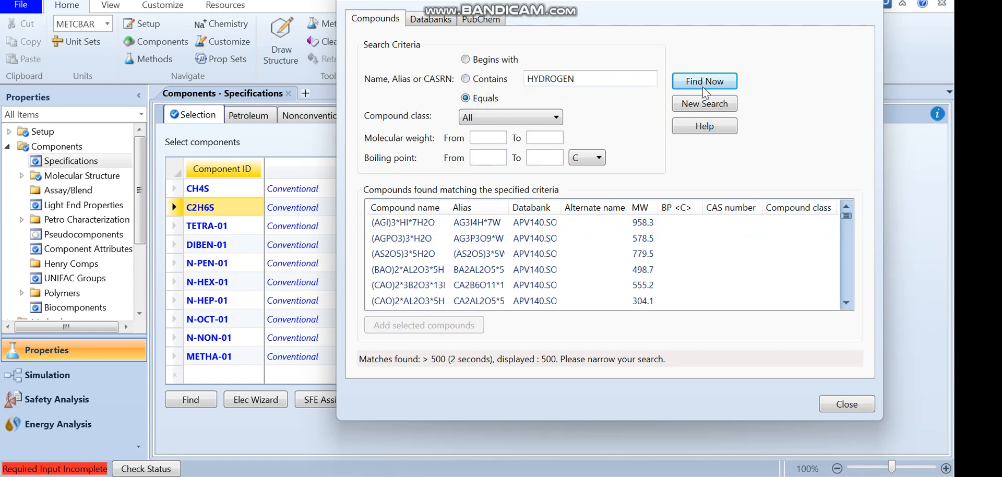
click(704, 84)
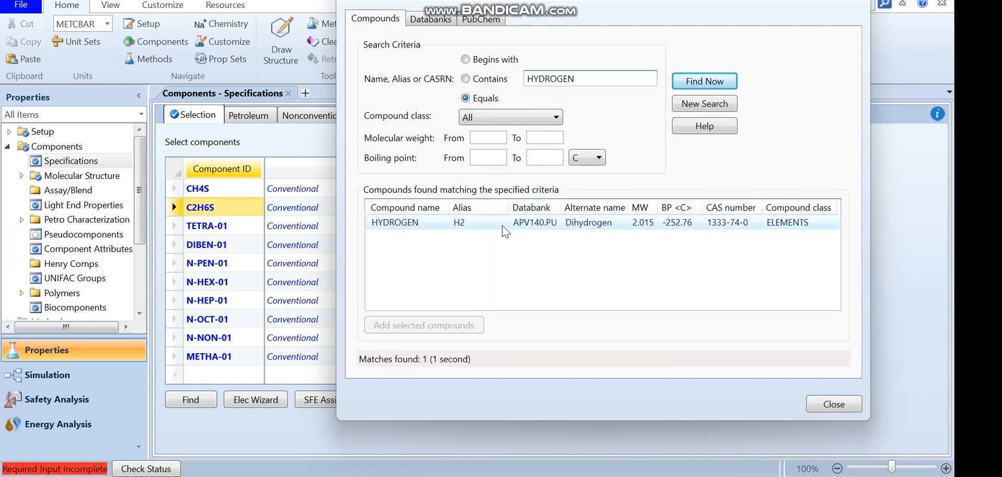
double_click(502, 224)
click(533, 254)
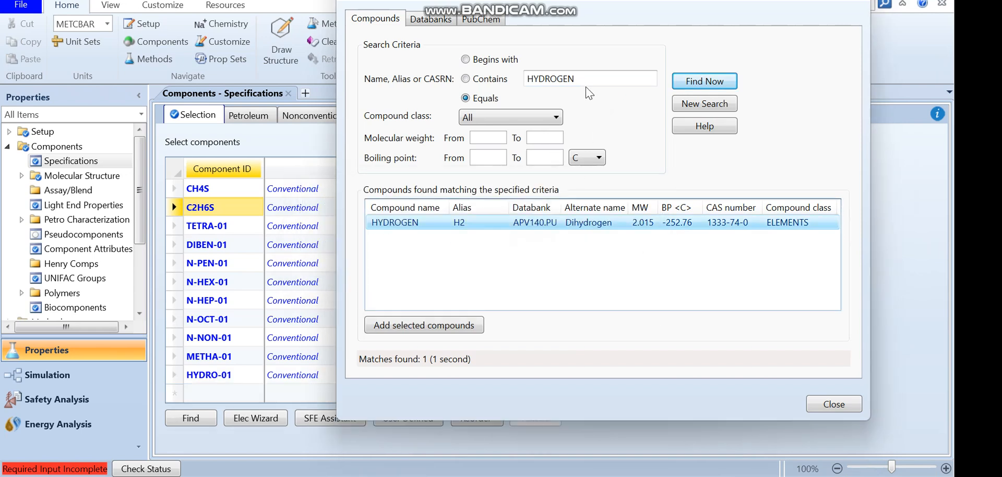
Search the databank for compounds equal to h2s and add HYDROGEN-SULFIDE as a new component
double_click(649, 83)
text(h2s)
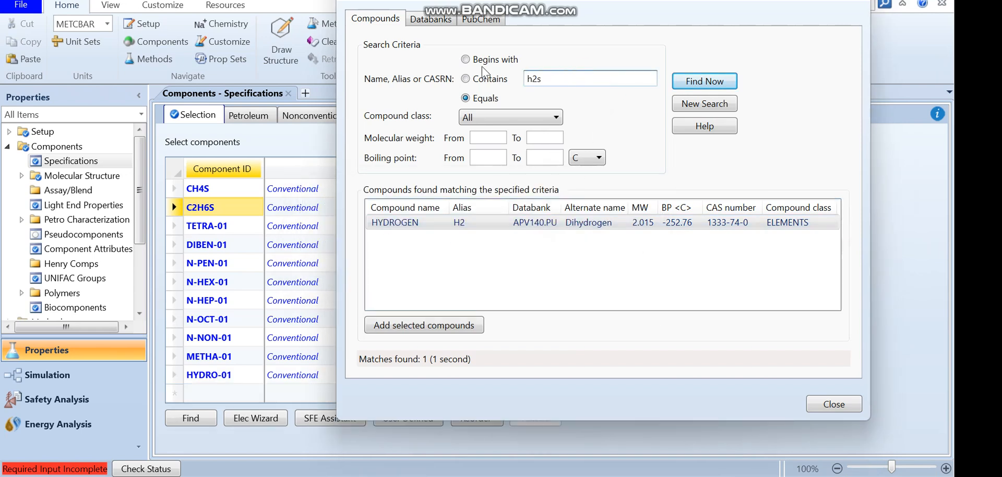
click(704, 81)
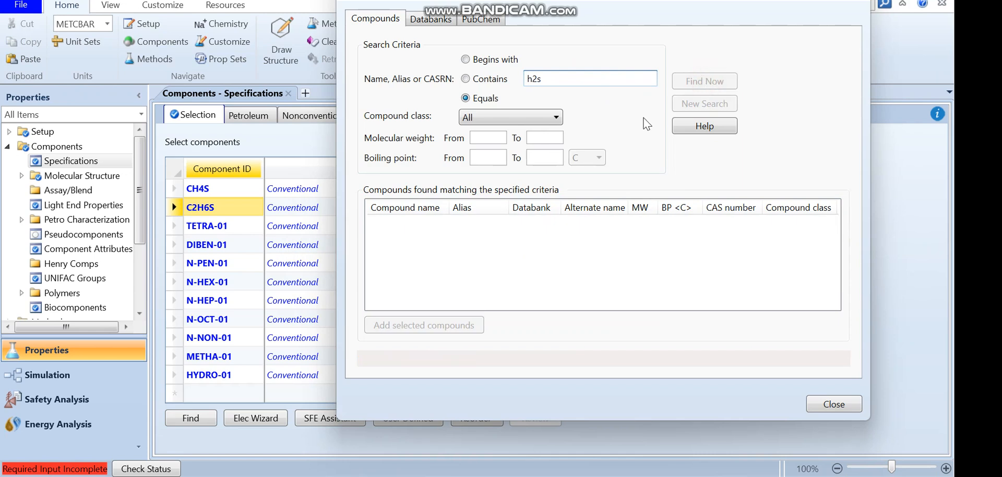
click(427, 225)
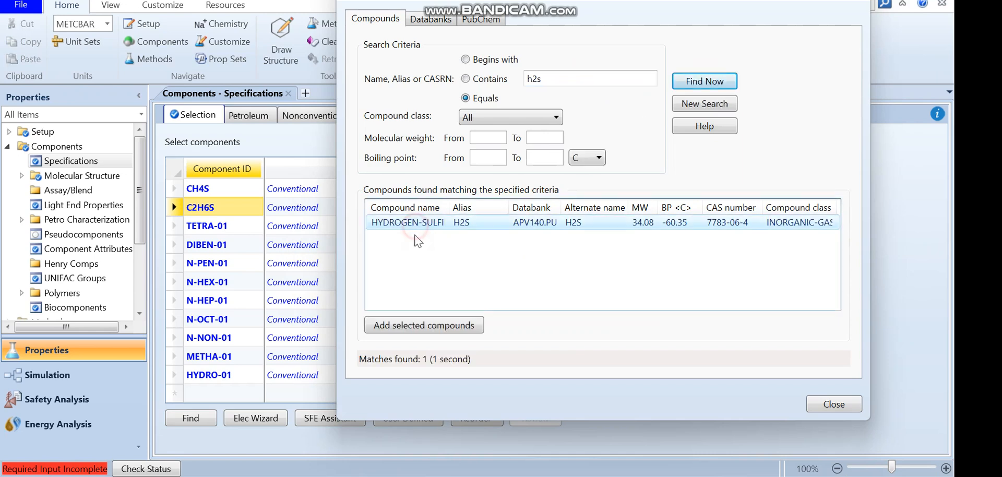
click(416, 325)
click(566, 253)
Search the databank for c4h10, first as an exact match and then with Contains
drag(559, 78, 524, 80)
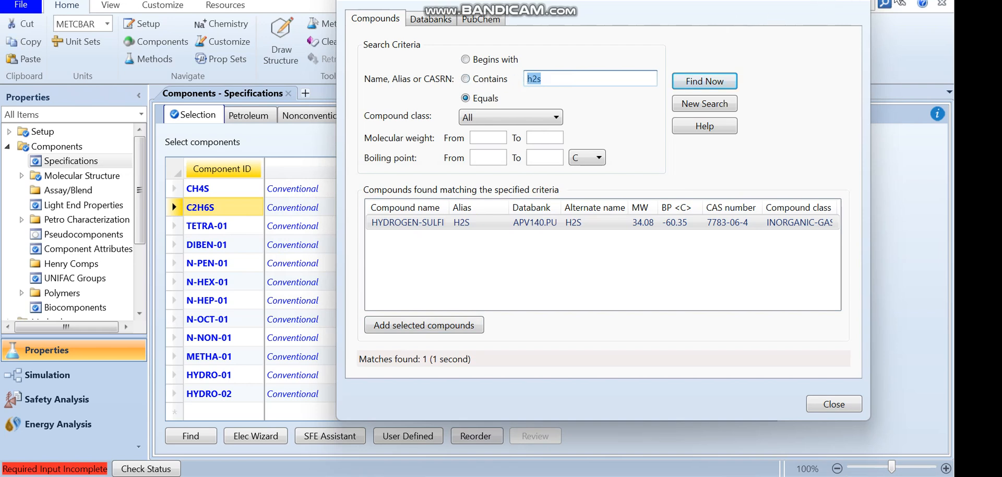
double_click(552, 80)
text(c4h10)
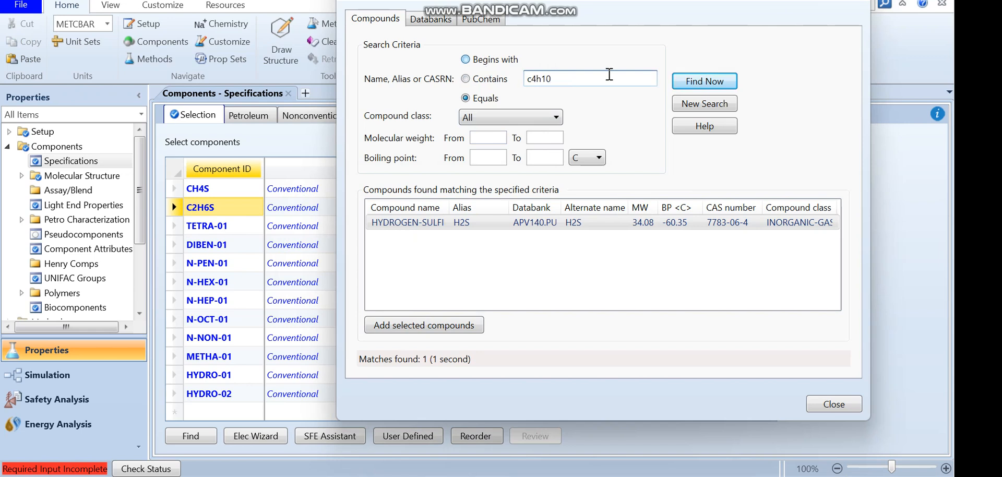
click(701, 82)
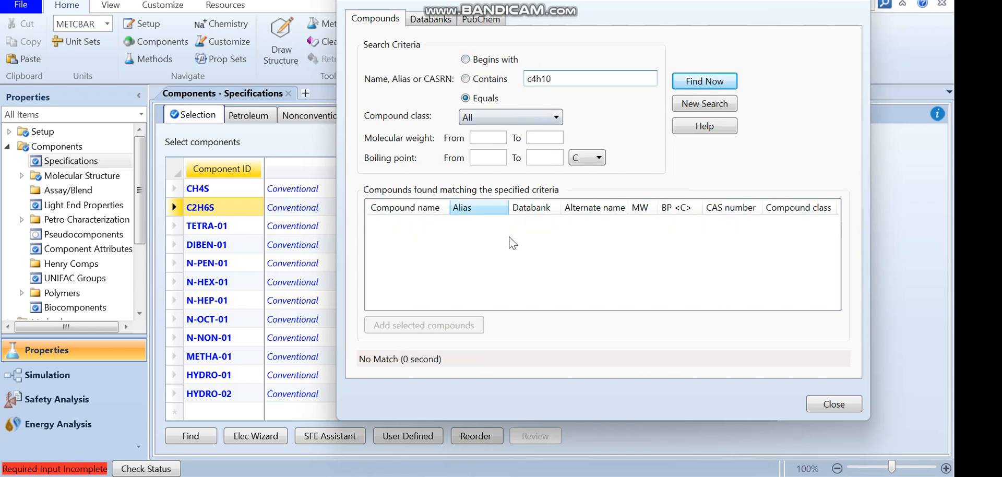
click(466, 79)
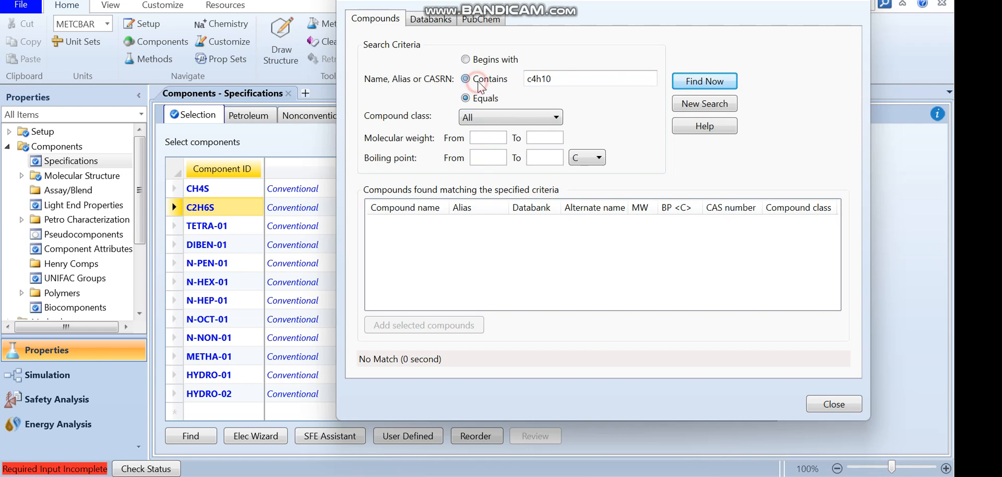
click(721, 84)
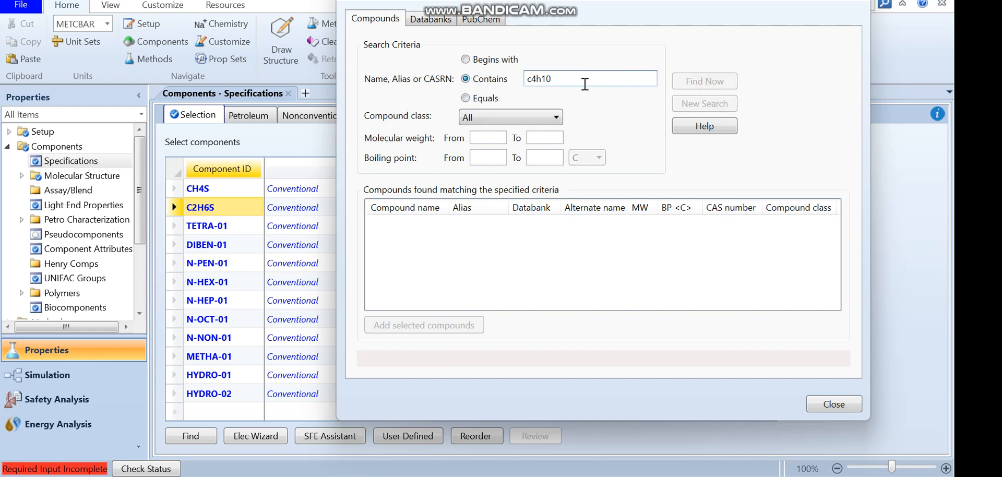
Edit the search to c4h10-1 and add N-BUTANE as a new component
text(-1)
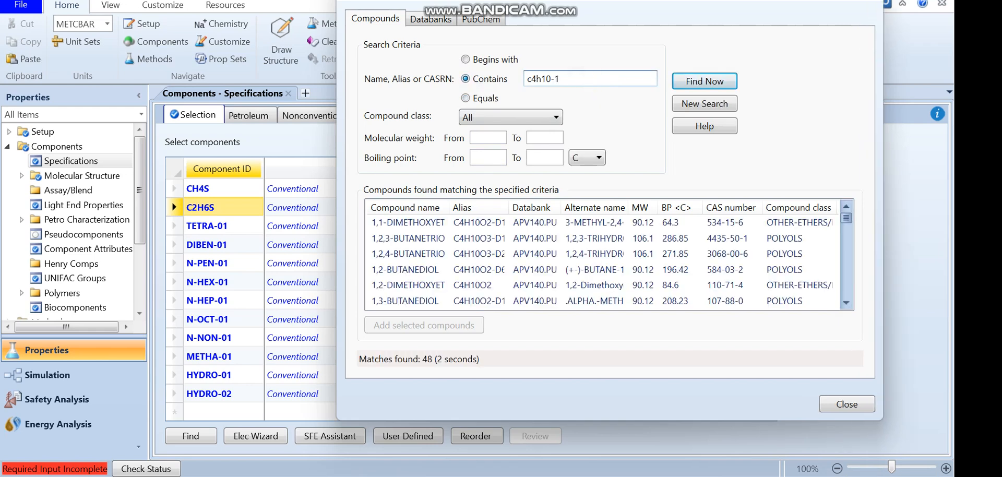
click(712, 83)
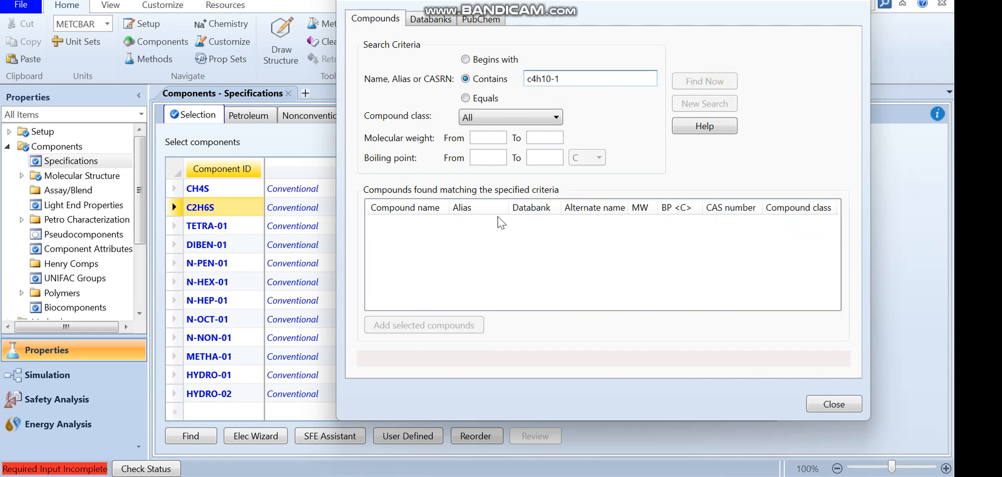
click(411, 224)
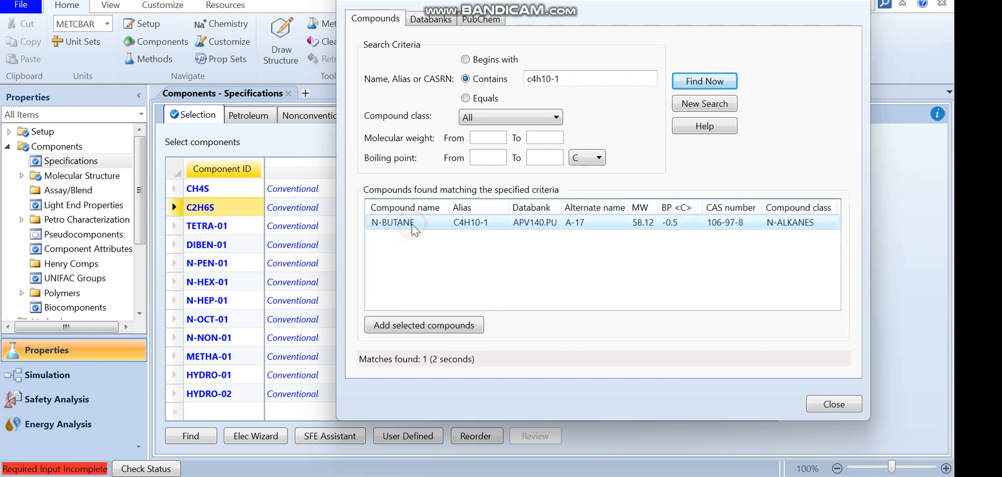
click(414, 327)
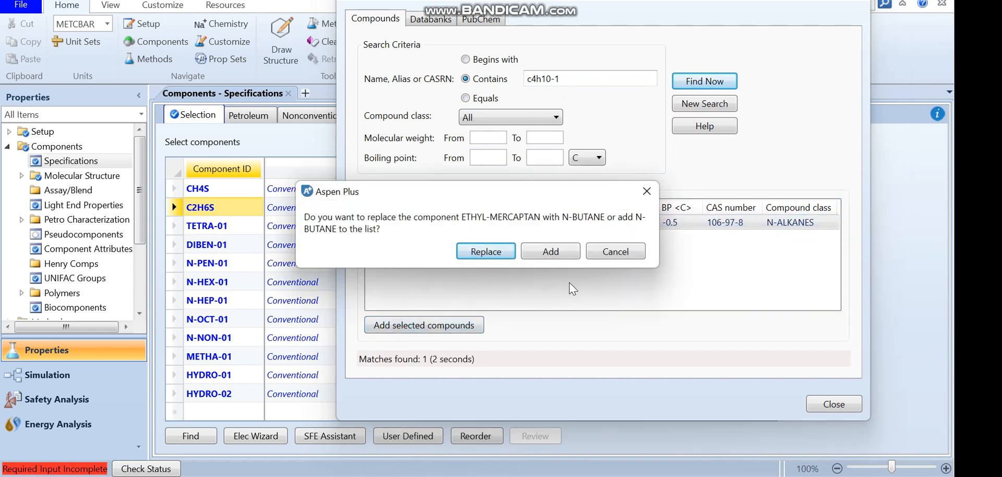
click(550, 252)
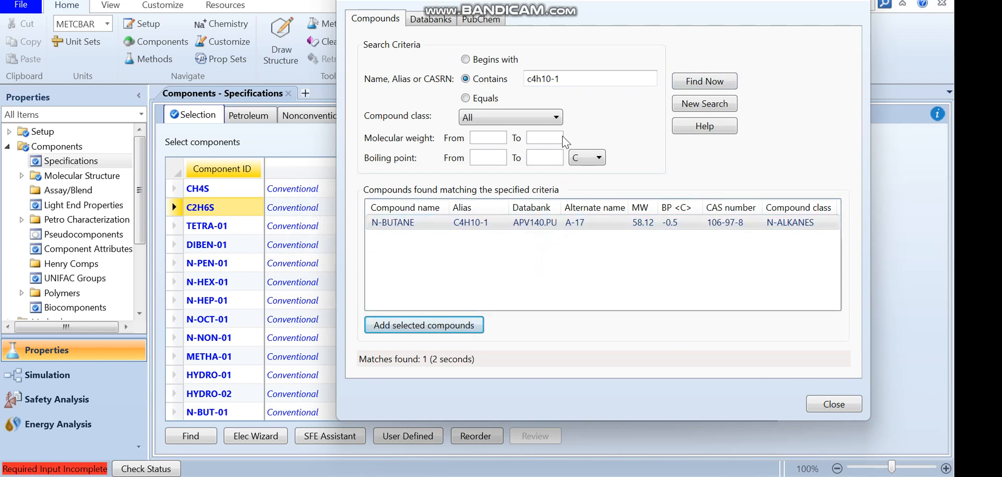
Search for compounds containing c12h10 and add DIPHENYL as a new component
drag(575, 79, 510, 79)
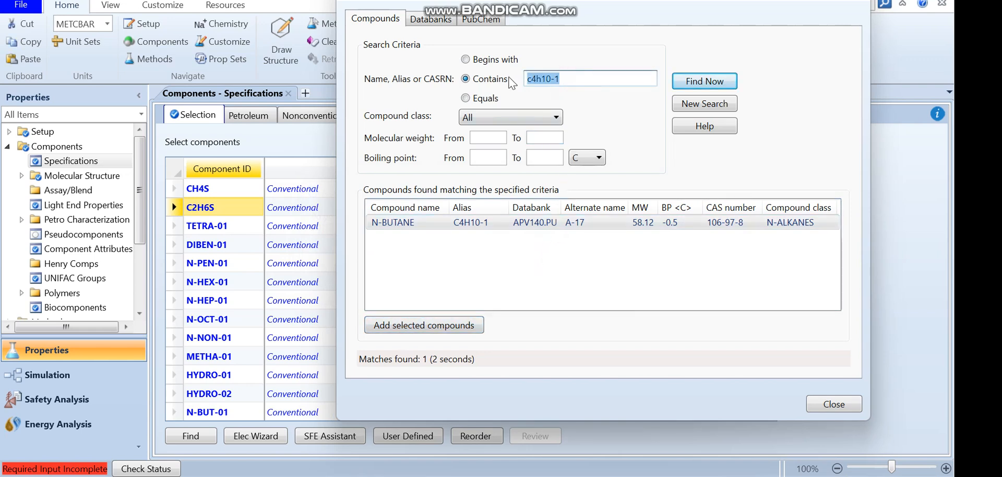
text(c12)
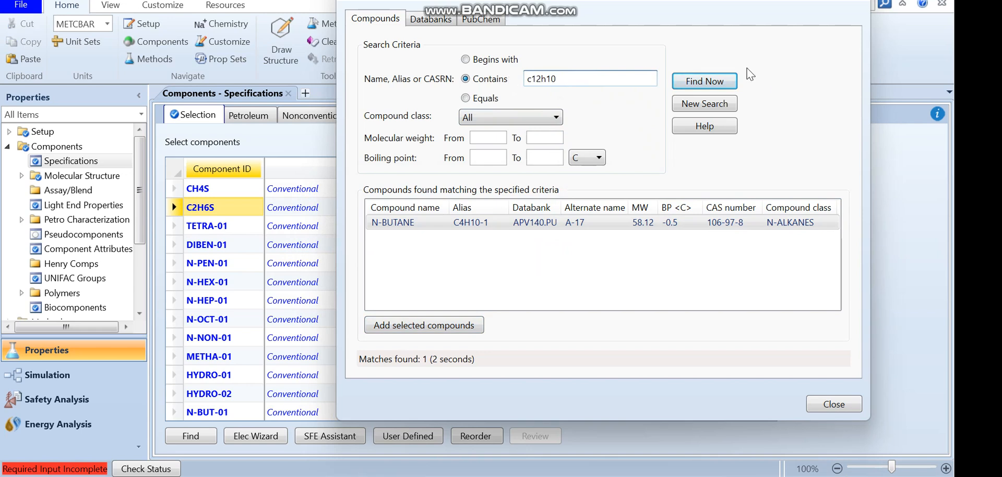
click(722, 81)
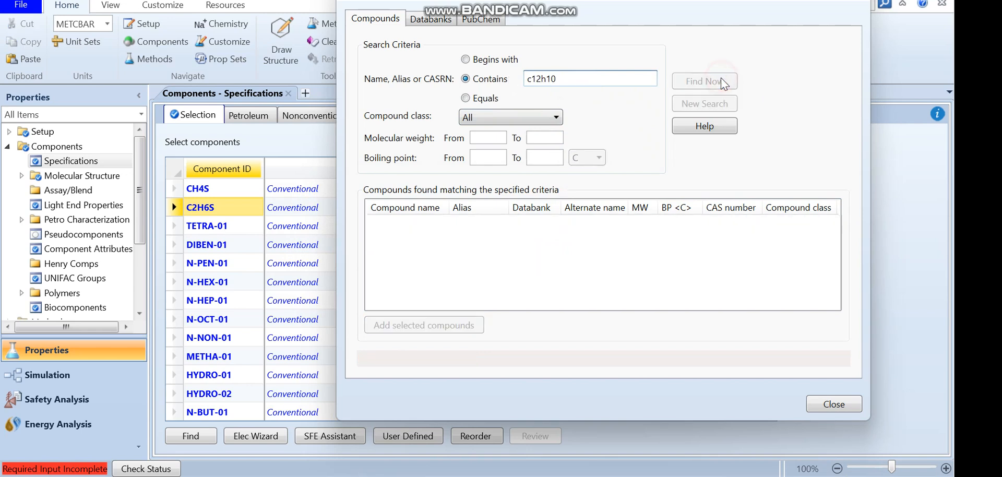
click(444, 241)
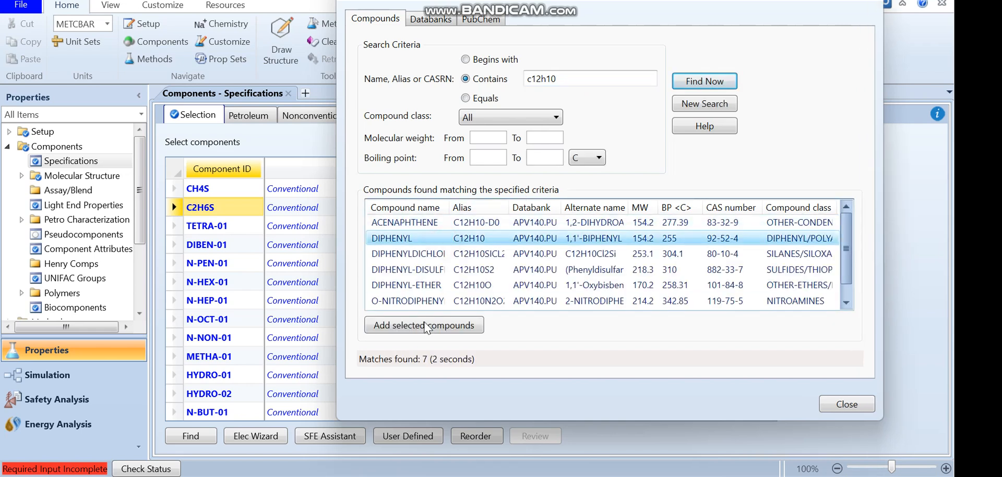
click(424, 326)
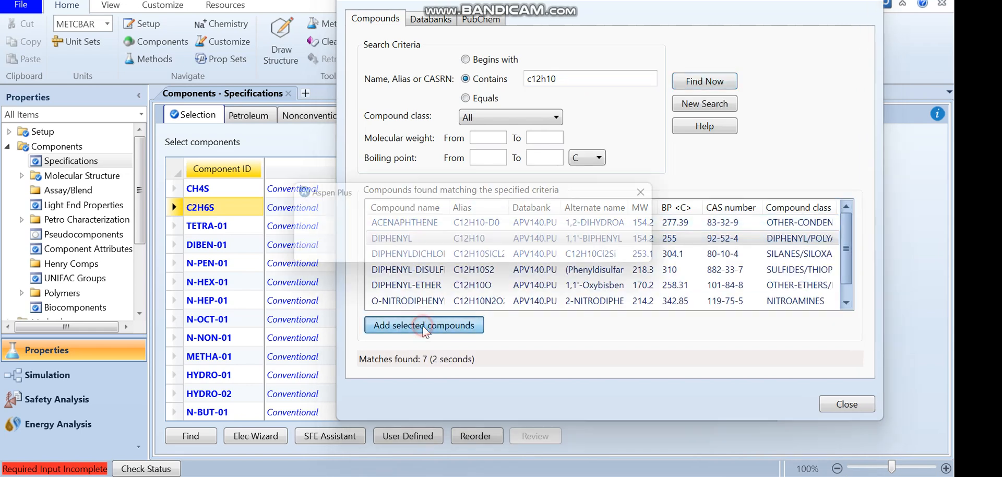
click(549, 252)
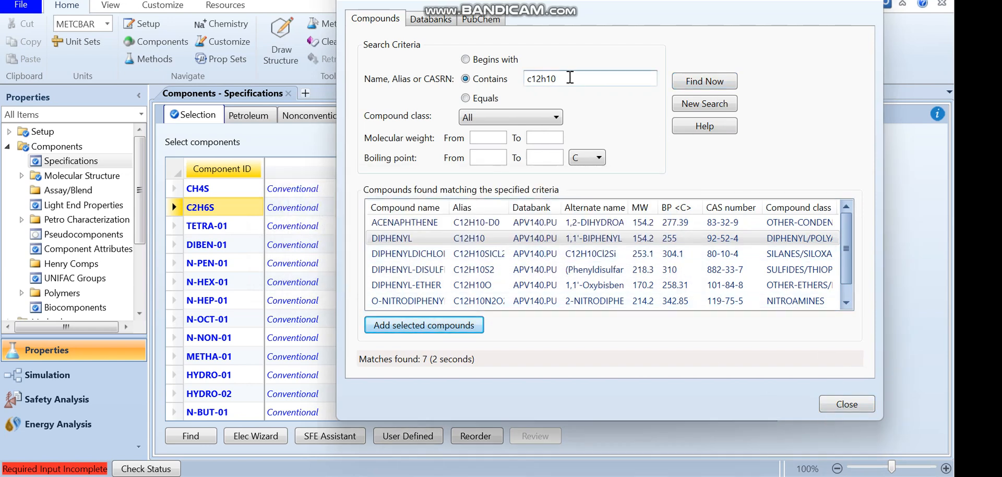
Search for compounds containing c14h31N, add TETRADECYLAMINE as a new component and close the search dialog
drag(570, 78, 509, 82)
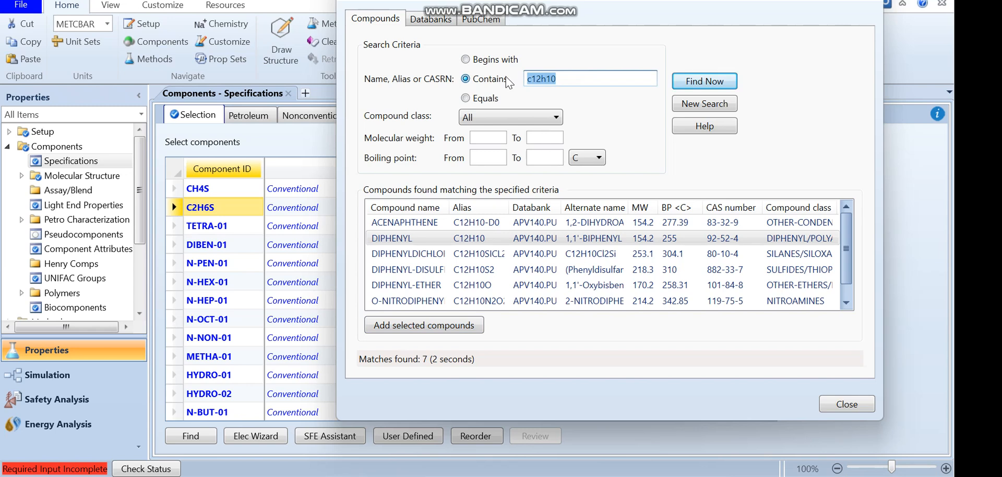
text(c)
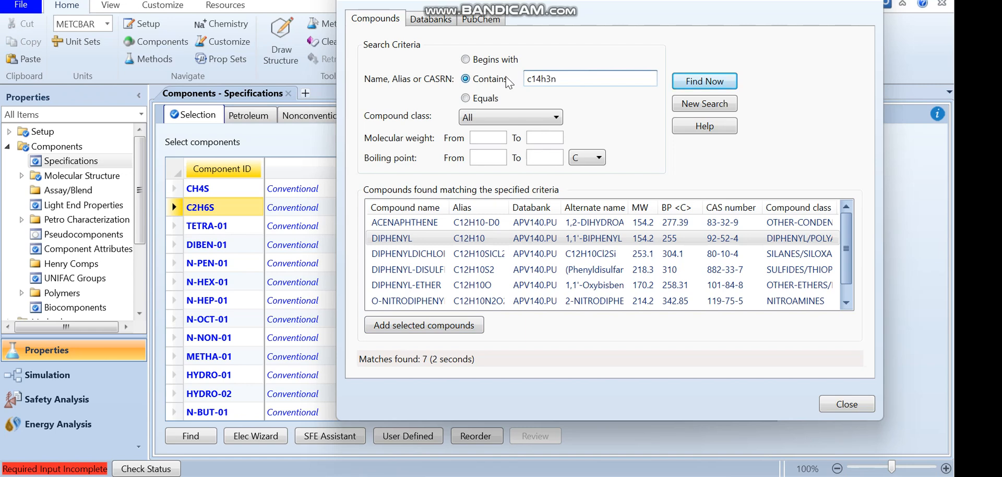
click(705, 82)
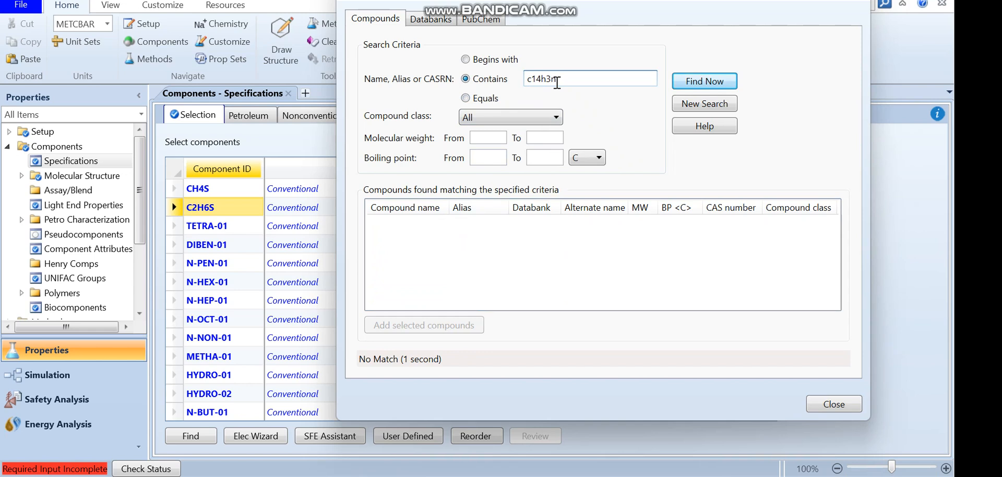
key(BackSpace)
click(680, 83)
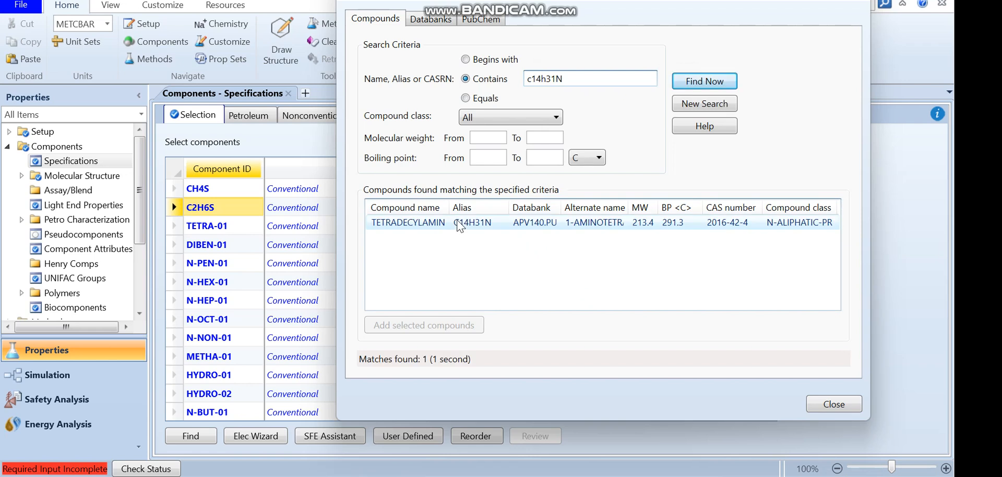
click(427, 223)
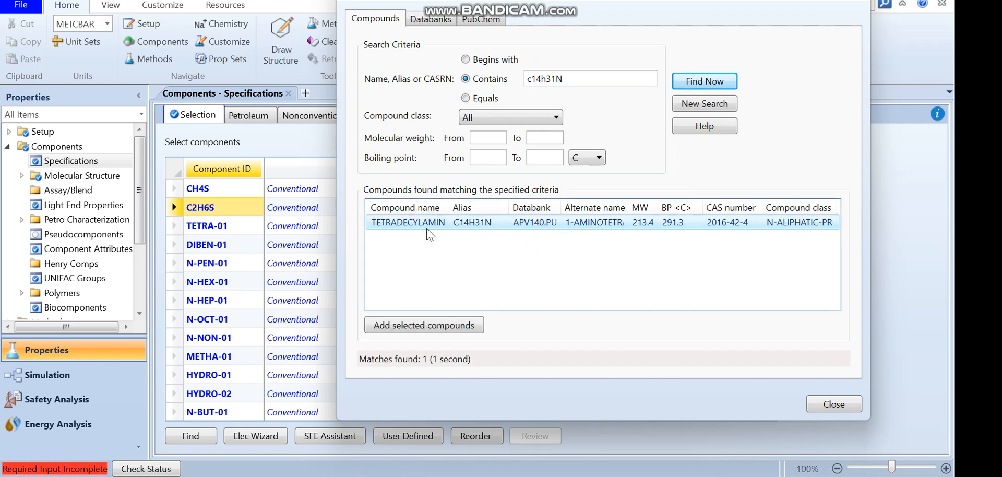
click(424, 325)
click(567, 256)
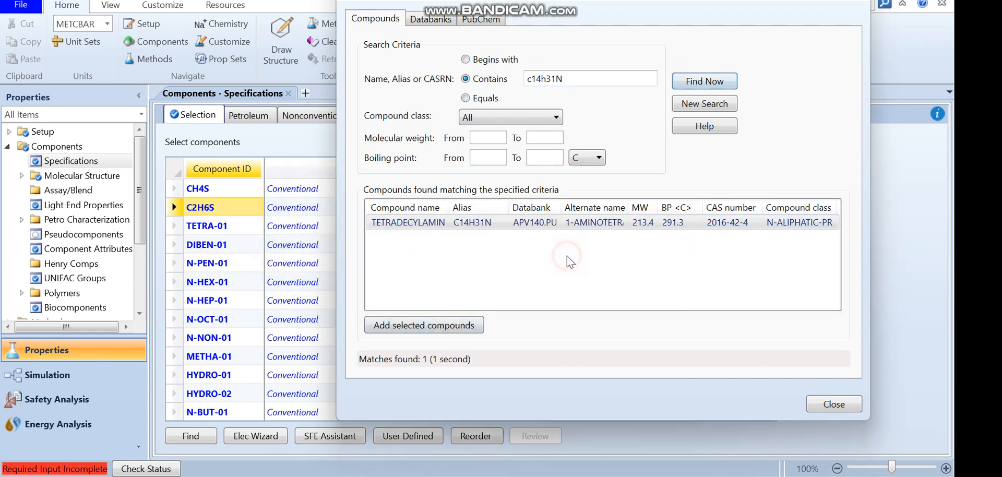
click(825, 405)
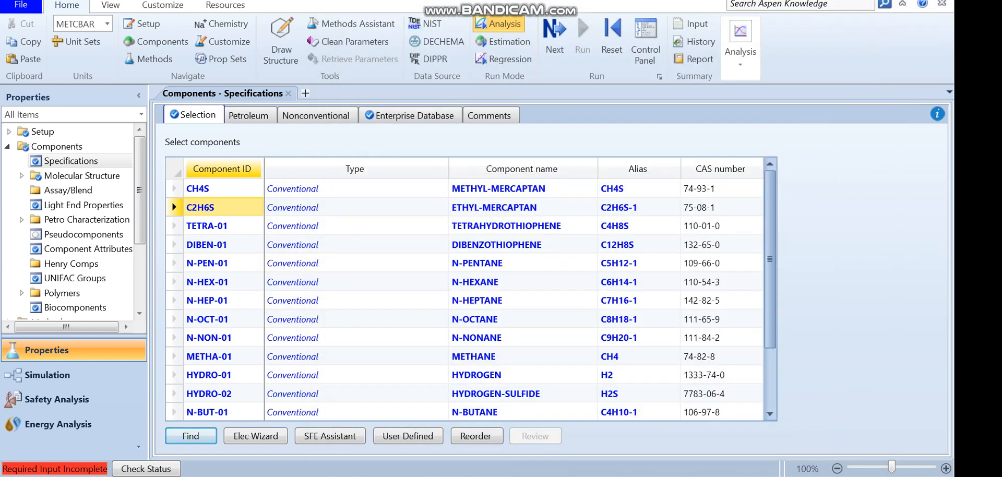
click(225, 228)
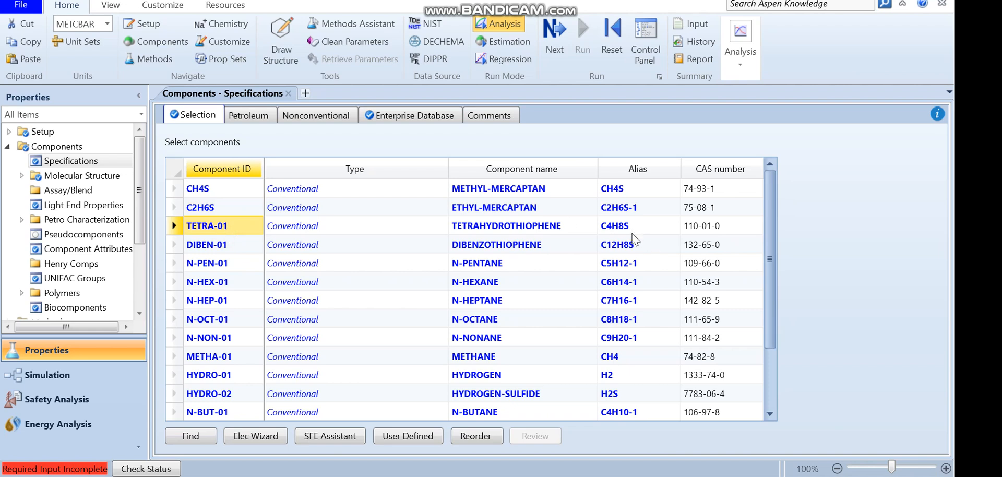
text(C2)
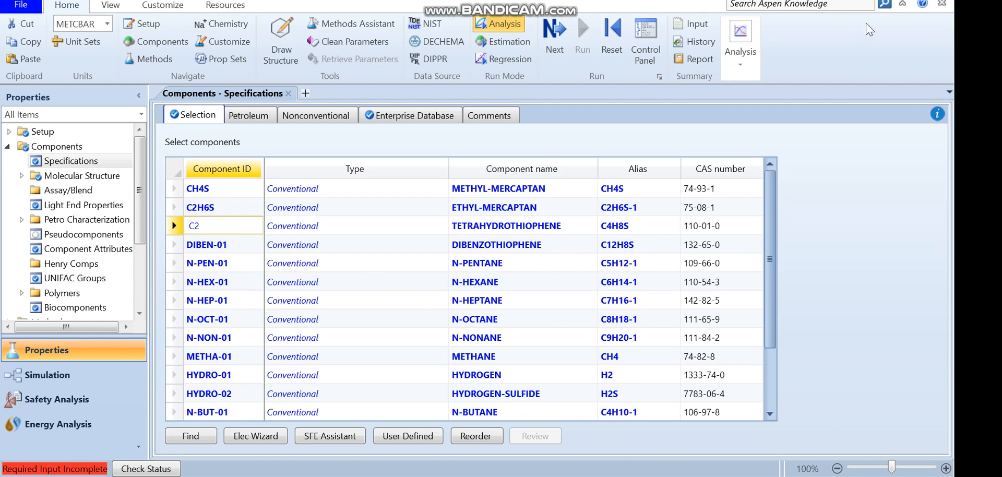
key(Return)
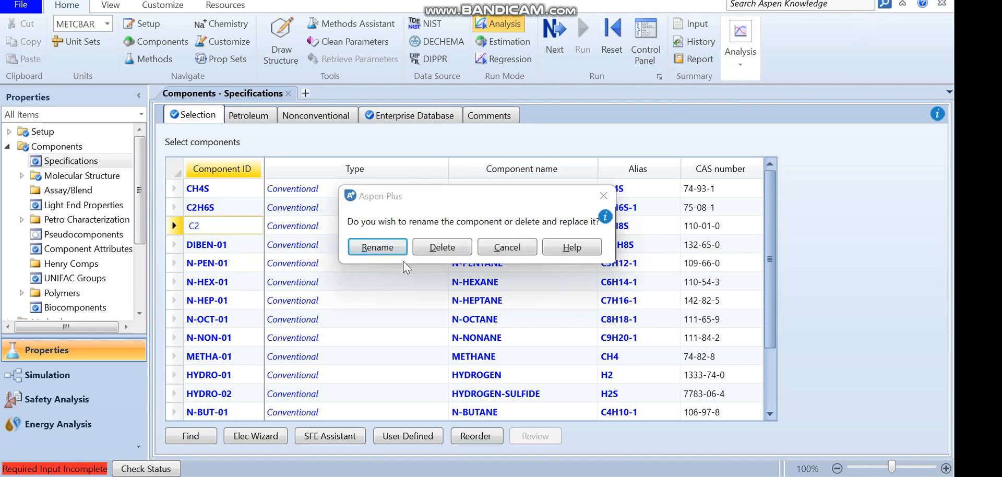
click(514, 249)
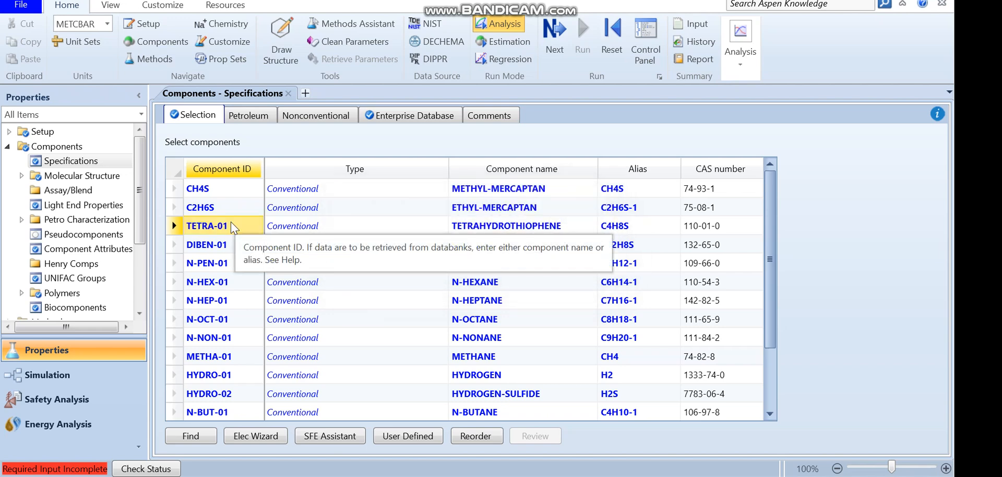
Rename component TETRA-01 as C4H8S
text(C)
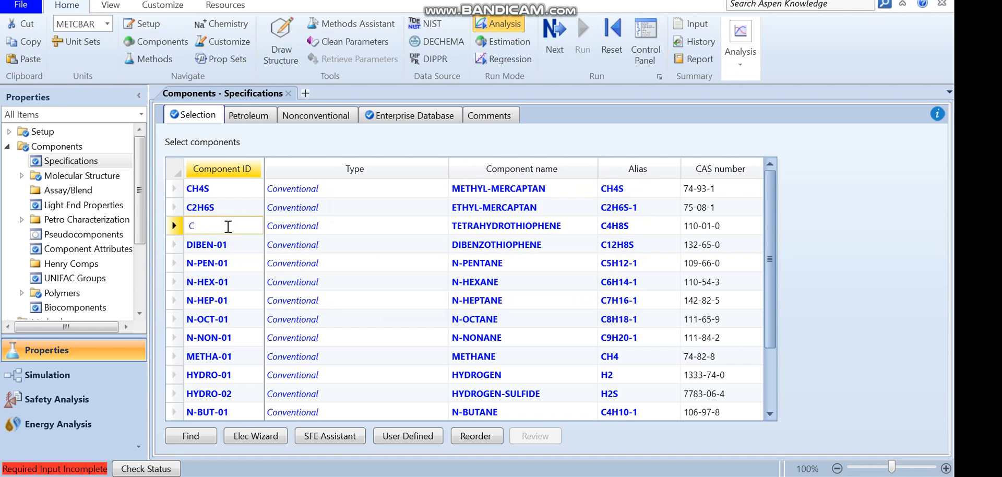
text(4H8S)
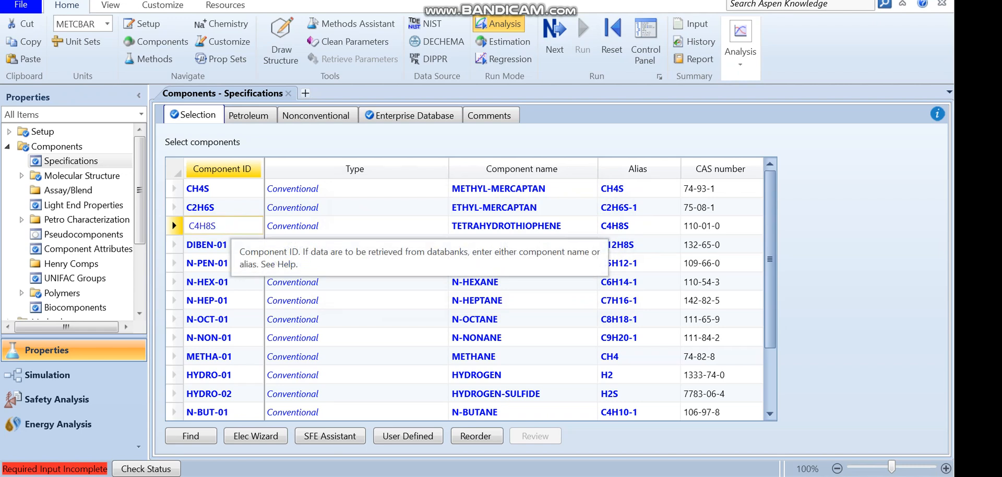
key(Return)
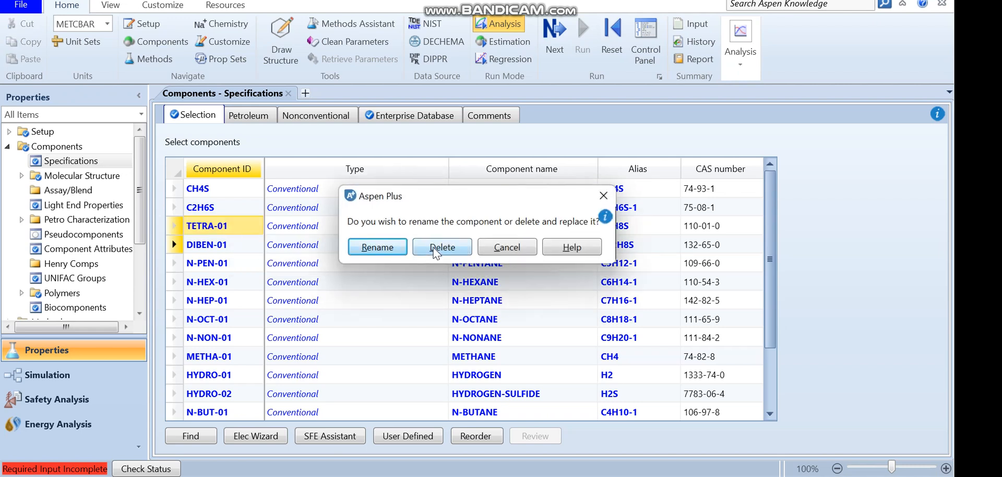
click(394, 248)
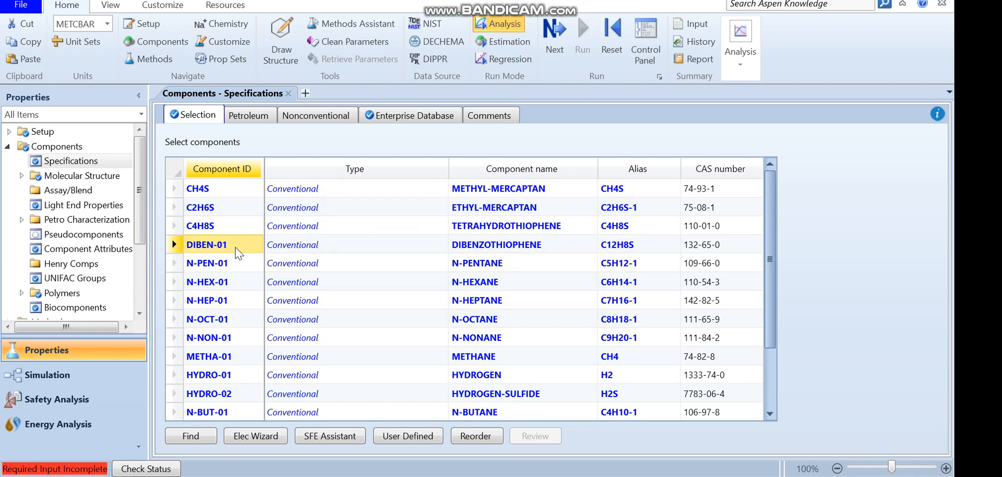
Rename component DIBEN-01 as C12H8S
text(C12H)
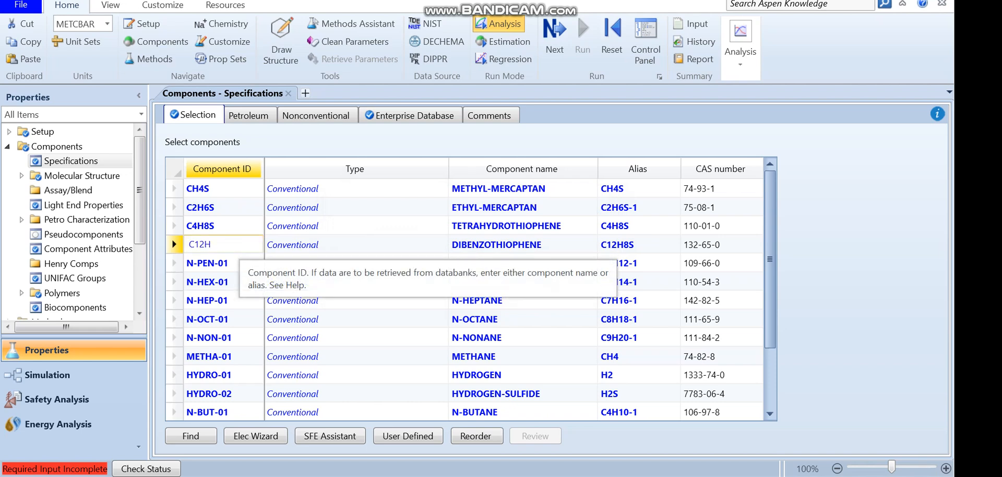
text(8S)
key(Return)
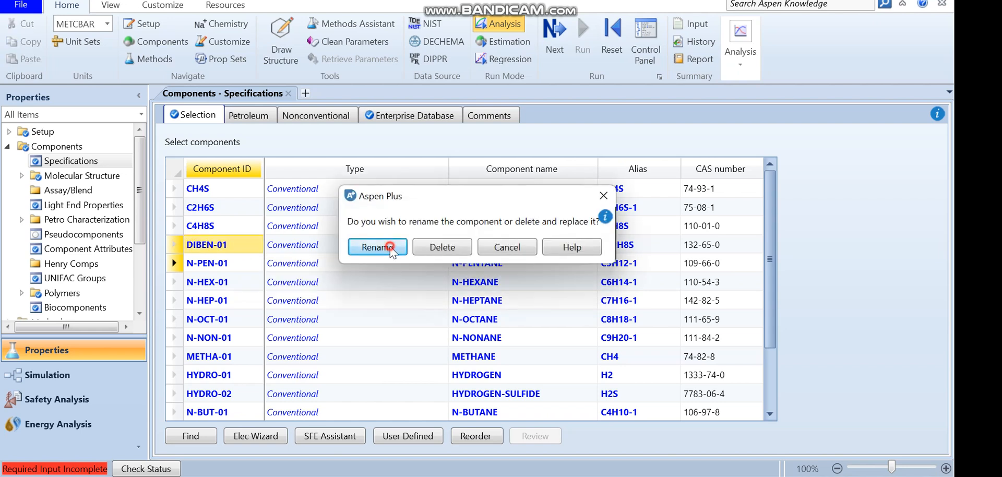
click(392, 248)
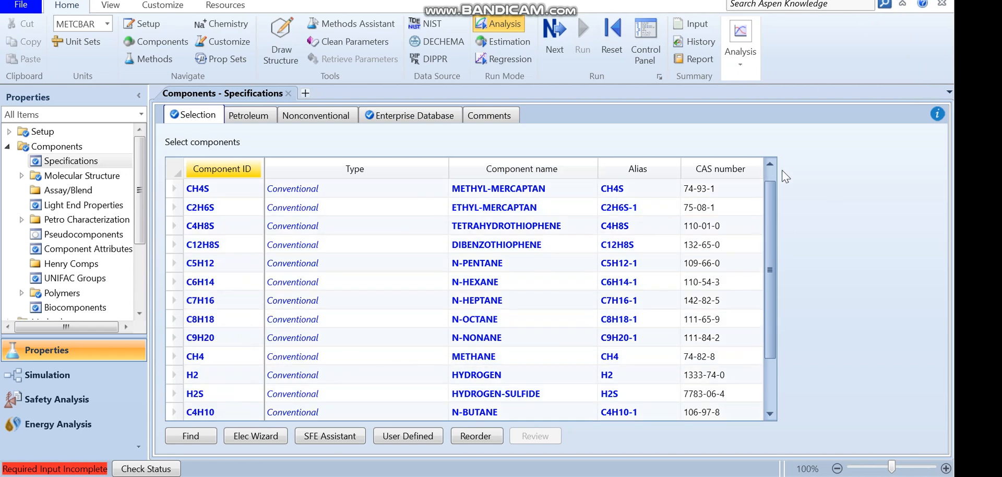
Review the renamed component IDs down the component list
drag(770, 204, 772, 222)
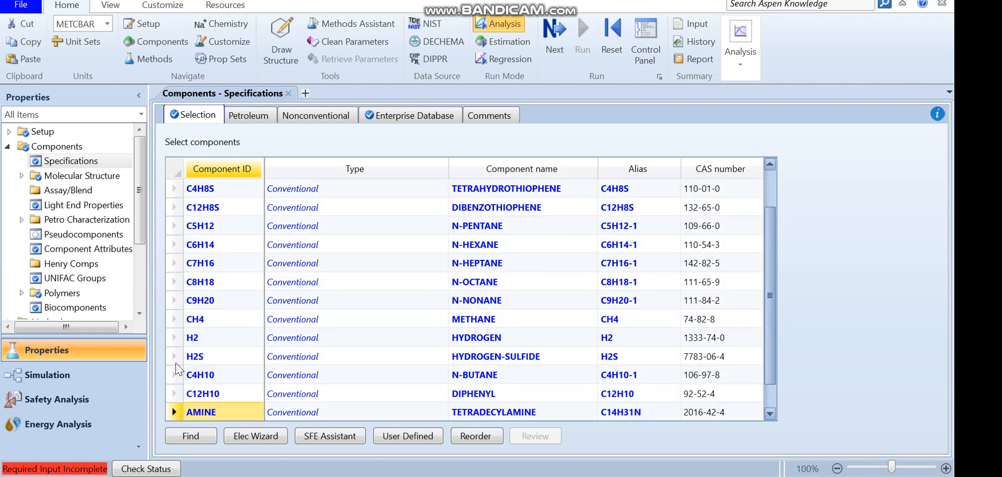
click(222, 198)
key(Up)
key(Up)
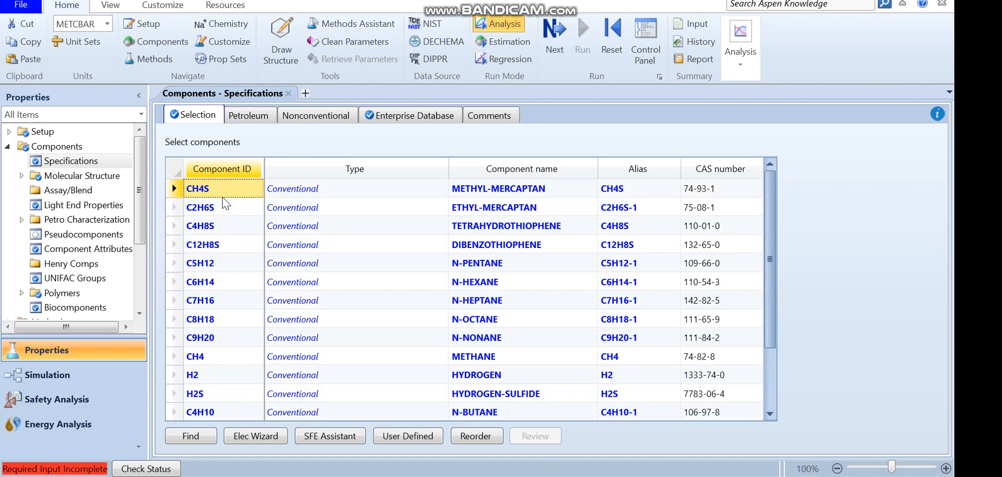
key(Down)
key(Down)
key(Down)
key(Down)
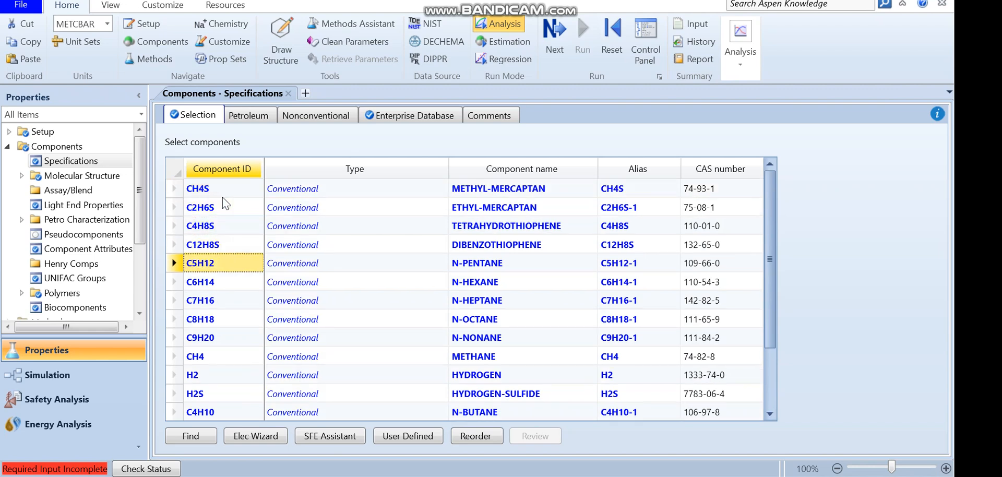
key(Down)
key(Down)
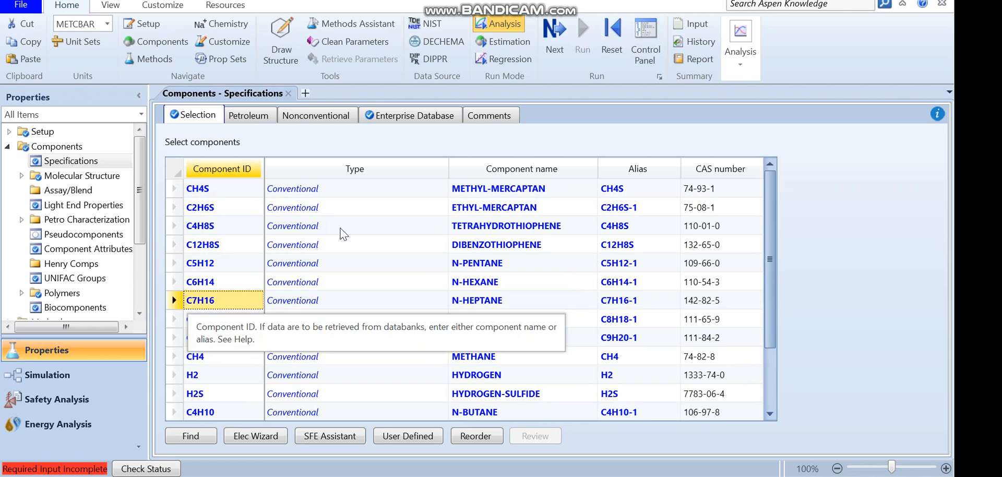
key(Down)
key(Down)
key(Down)
key(Down)
key(Down)
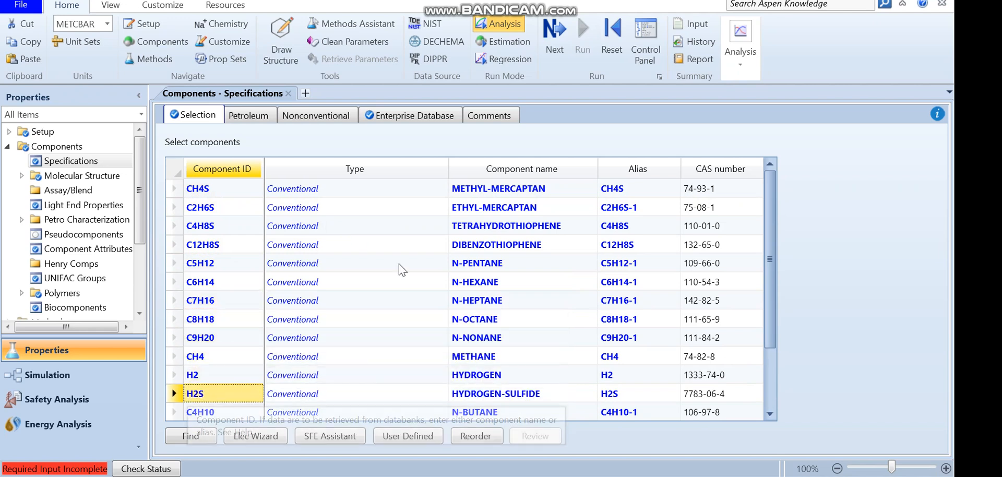
key(Down)
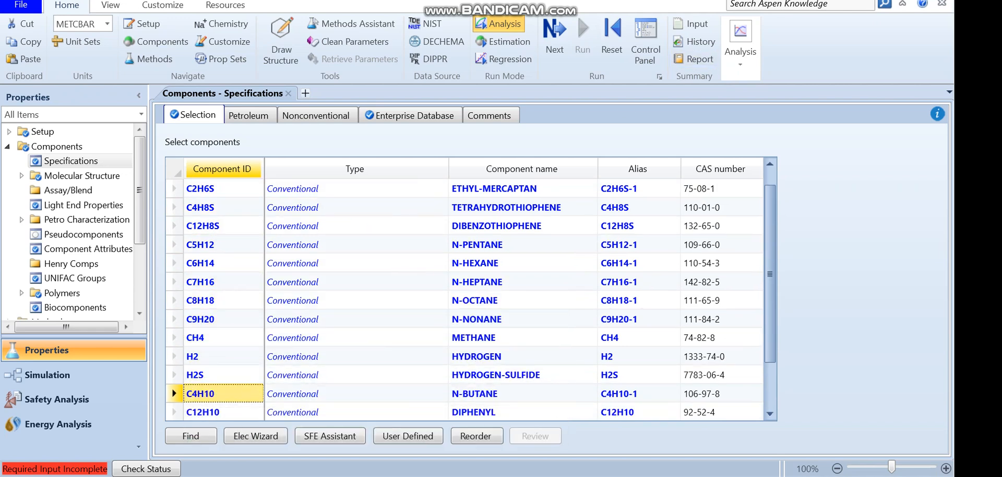
scroll(187, 322, up, 1)
Set the method filter to ALL and the base property method to GRAYSON, then run the property setup
drag(142, 200, 132, 264)
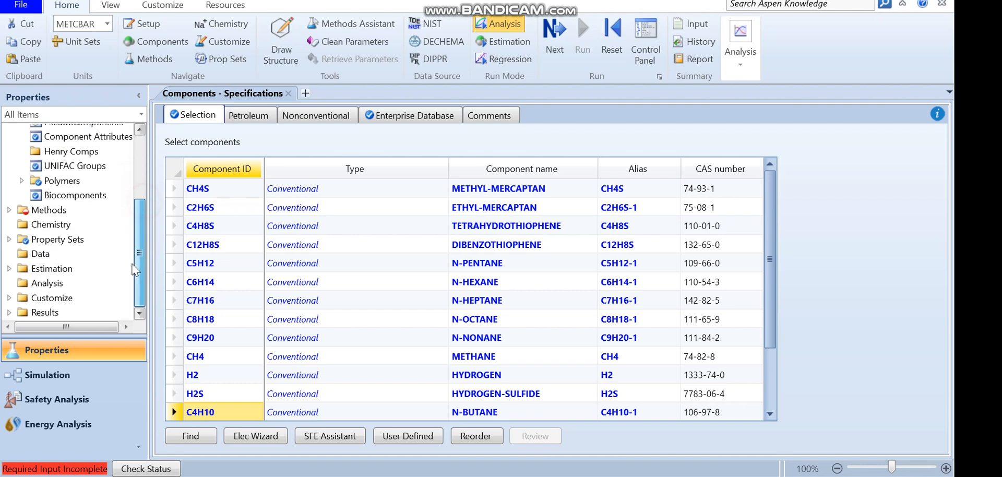
click(104, 210)
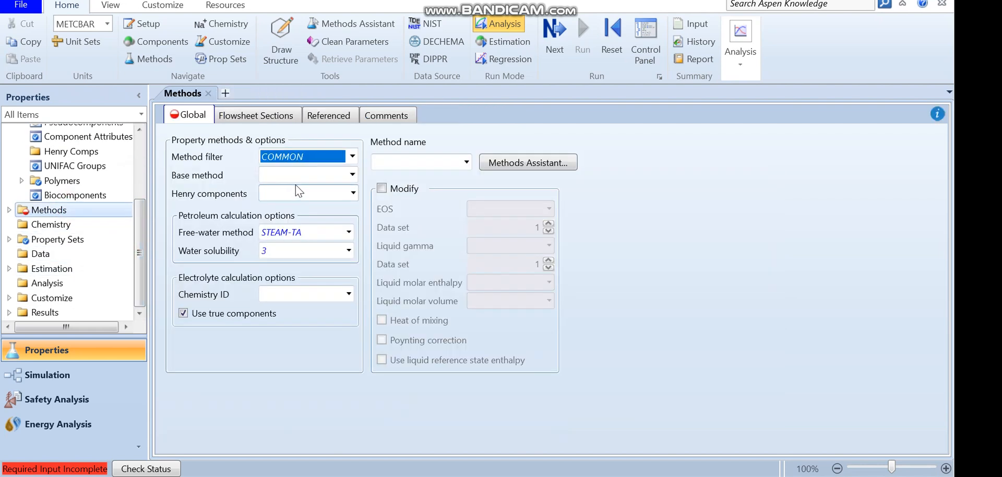
click(353, 156)
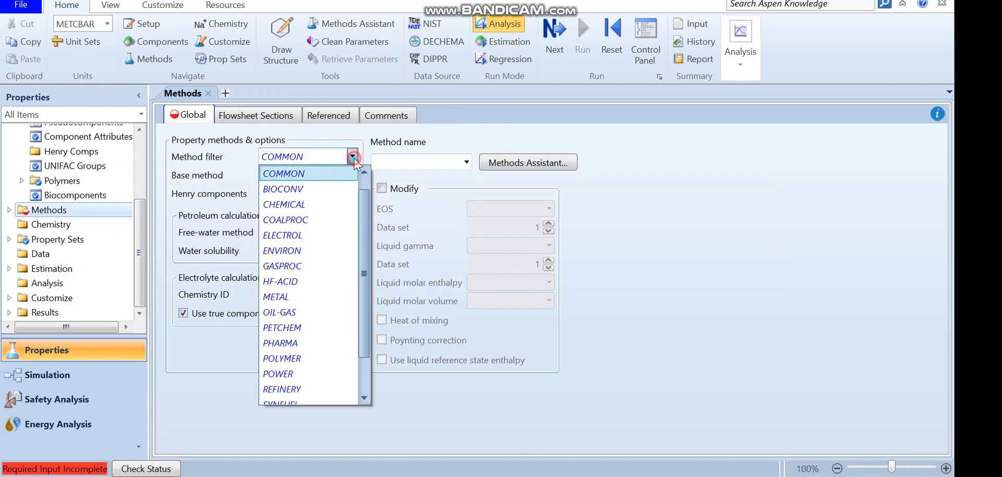
scroll(366, 176, up, 1)
click(349, 174)
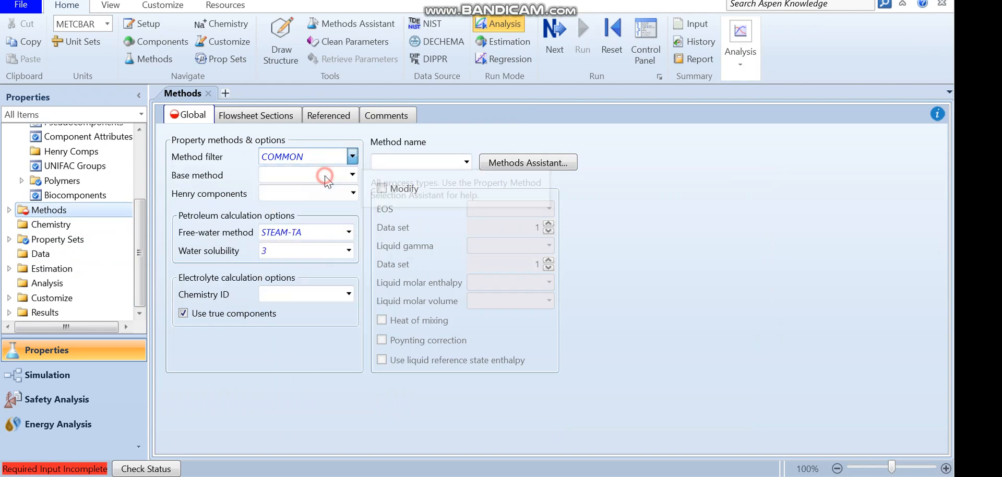
click(352, 176)
key(Down)
key(Down)
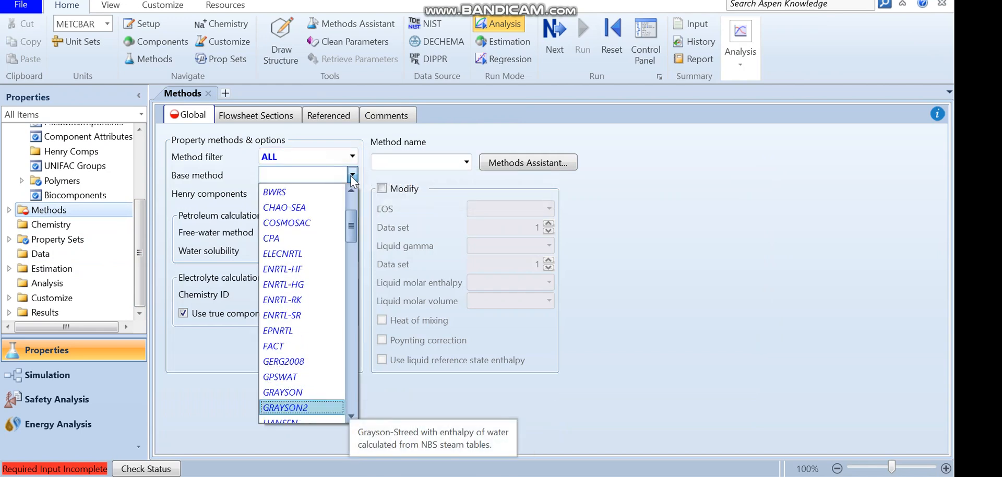
key(Return)
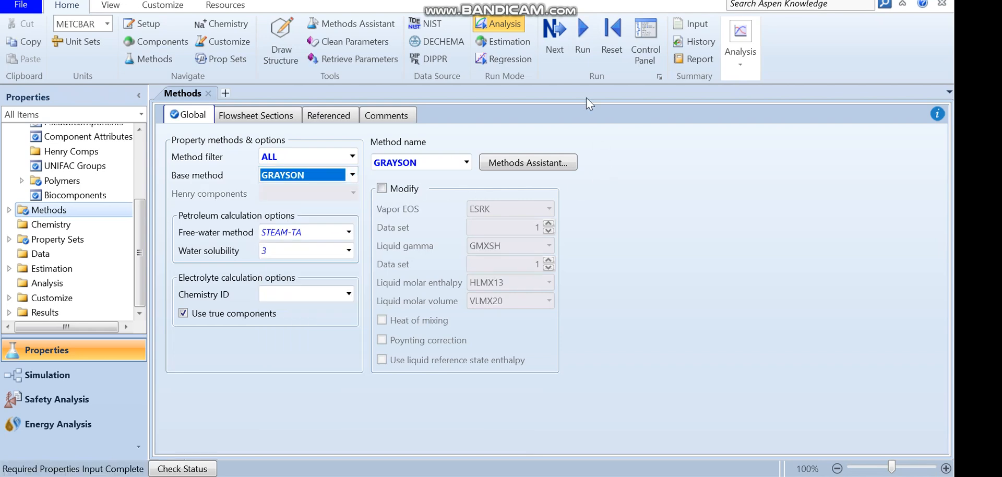
click(587, 49)
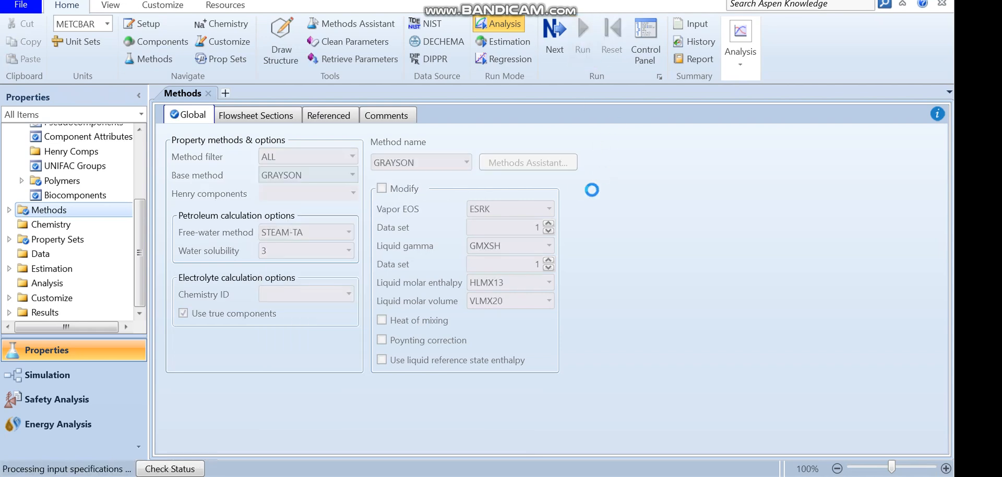
Switch to the Simulation environment and place a Pump block on the main flowsheet
click(76, 375)
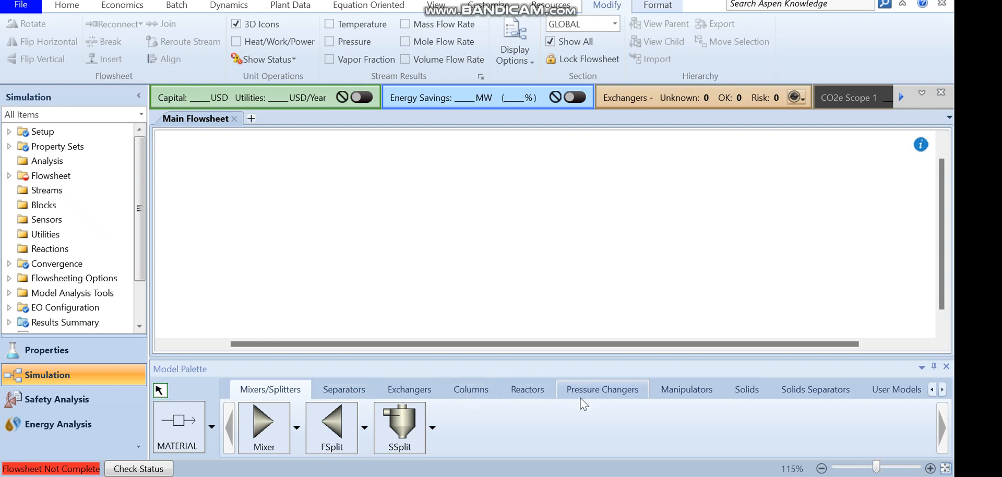
click(581, 396)
click(268, 429)
click(334, 229)
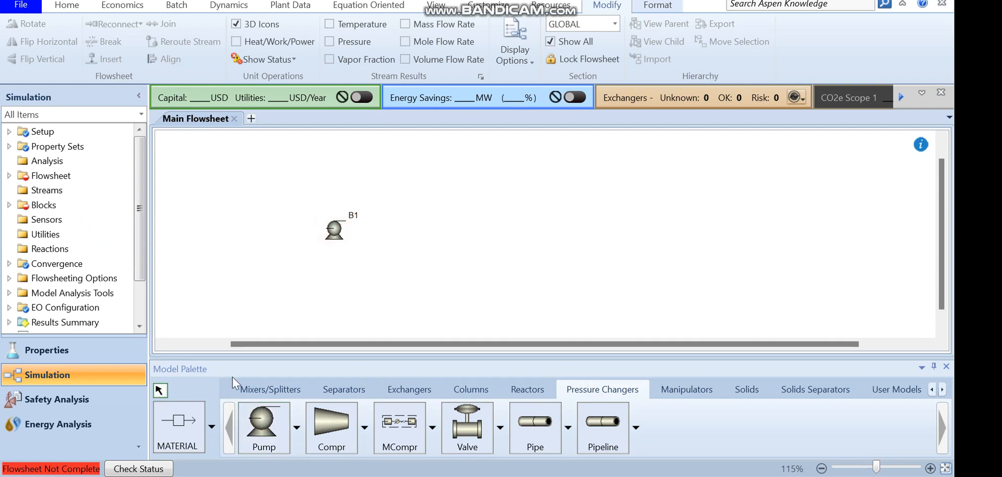
Draw a material feed stream into the pump's inlet and name it NAPHTA
click(189, 423)
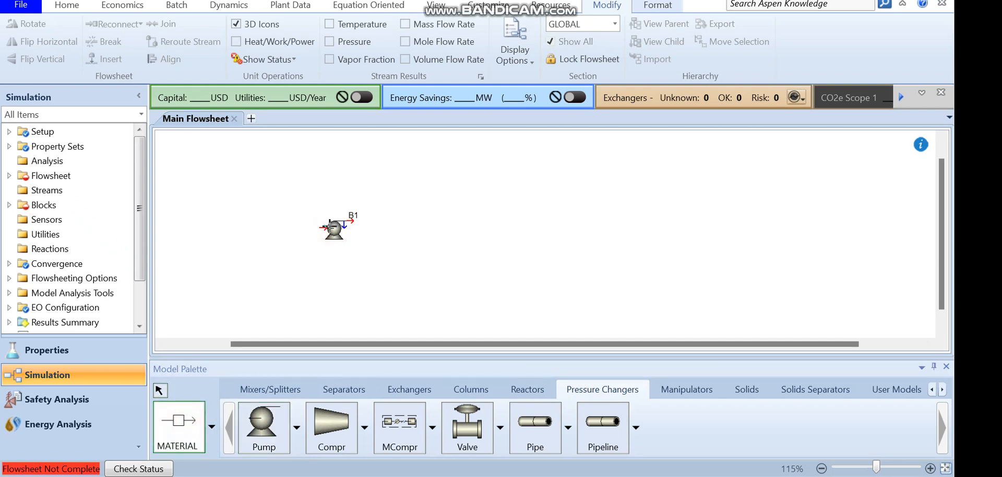
click(324, 227)
click(258, 232)
right_click(283, 239)
click(274, 234)
text(NAPHTA)
key(Return)
Draw a material outlet stream from the pump and shorten it by moving its end closer to the pump
click(179, 425)
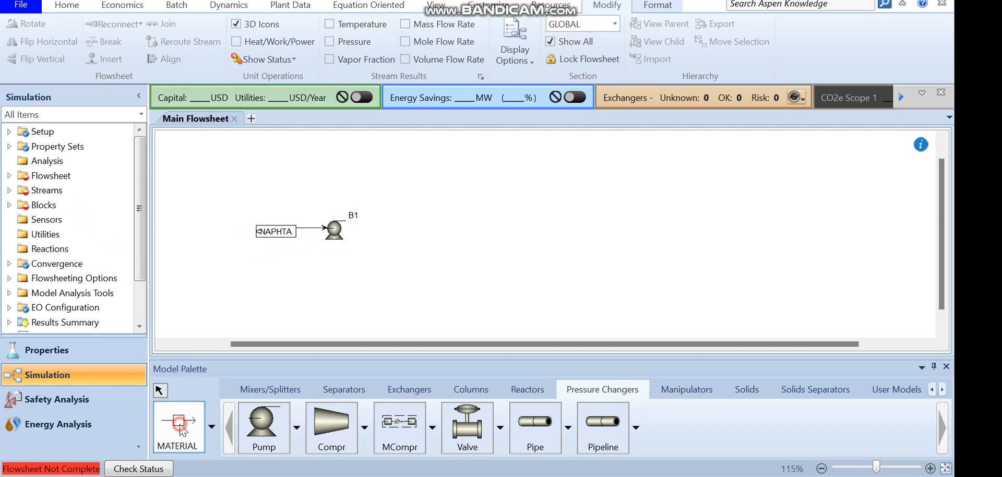
click(352, 221)
click(485, 225)
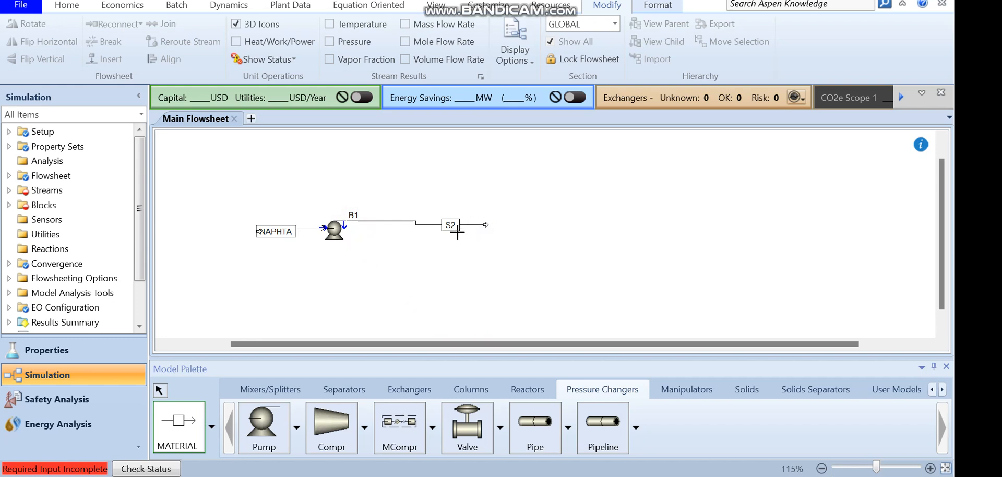
key(Escape)
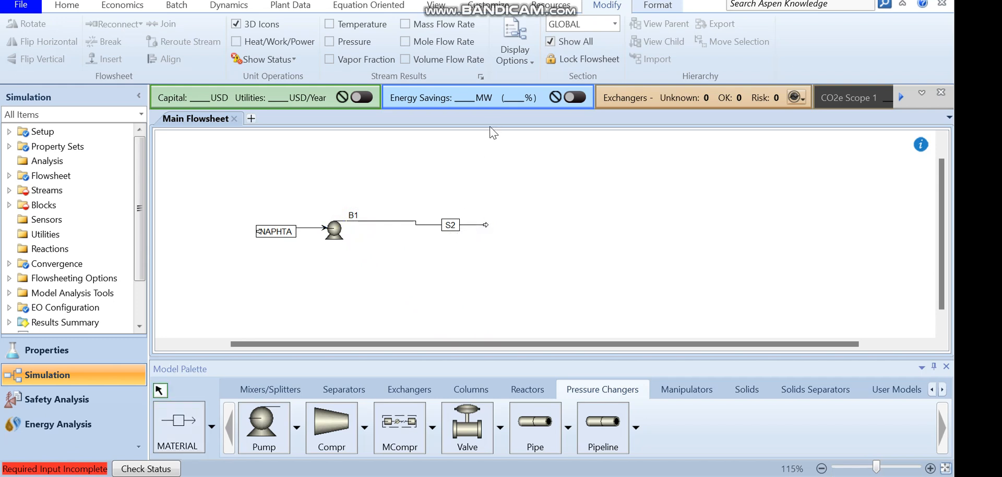
click(309, 228)
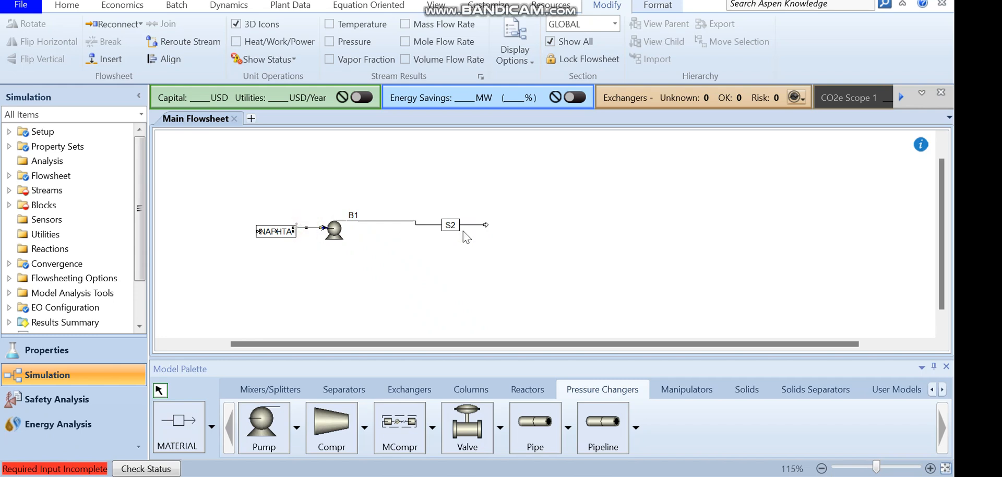
drag(485, 225, 420, 223)
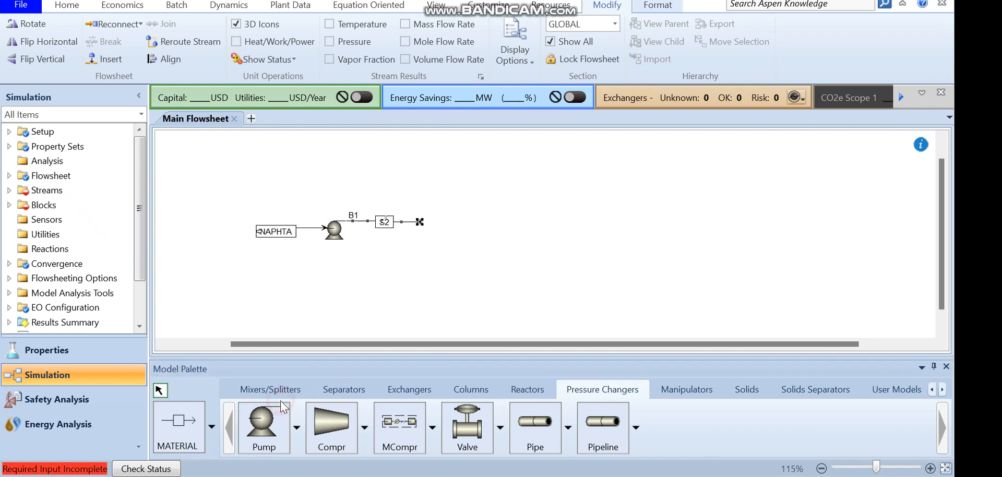
Place a Mixer block just past the end of the pump's outlet stream
click(270, 391)
click(261, 441)
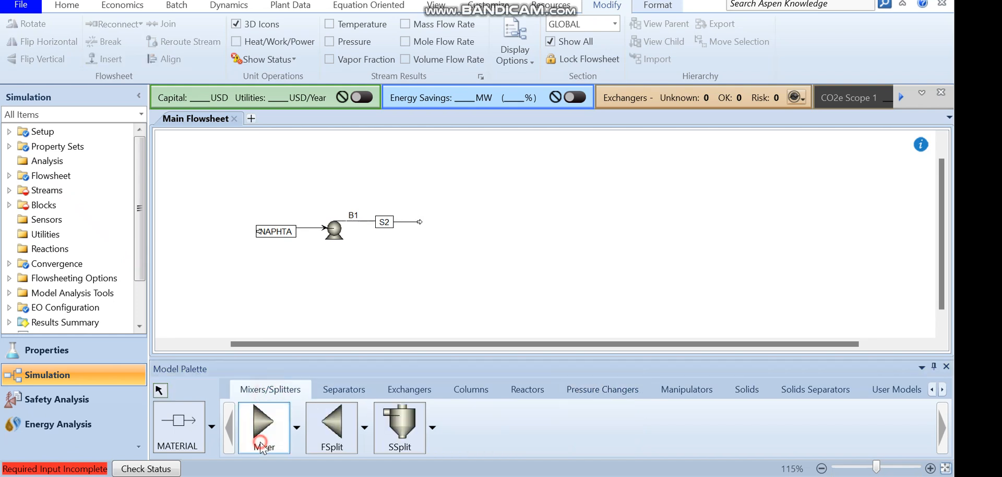
click(441, 222)
right_click(442, 221)
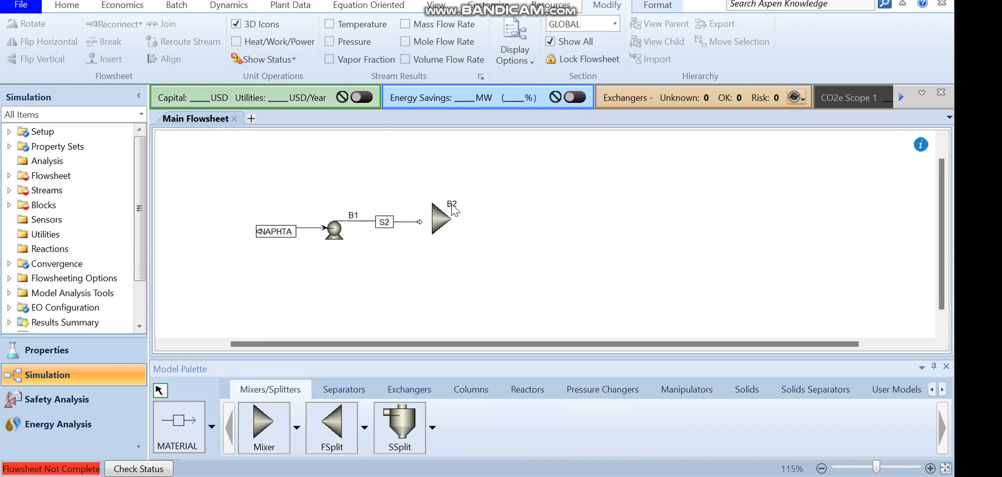
Rename the pump block PUMP and the mixer block MIXER
click(351, 215)
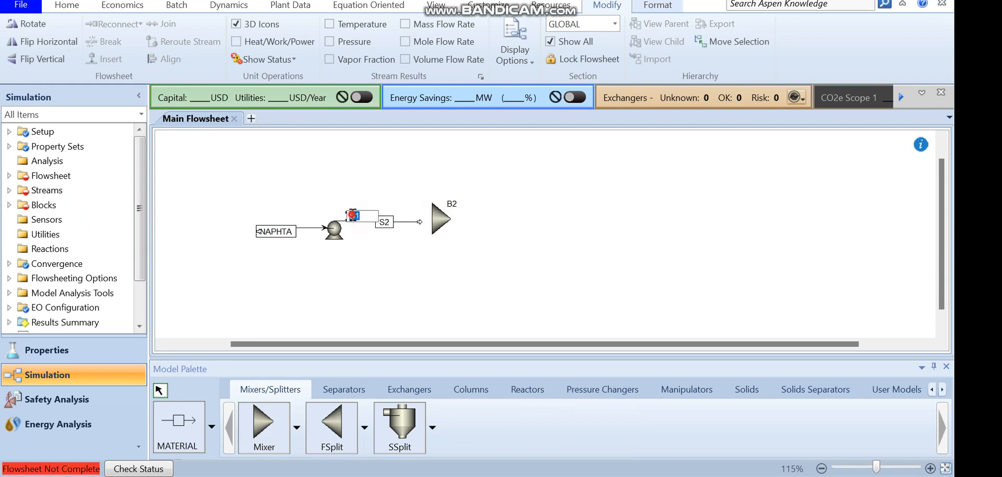
text(PUMP)
click(451, 204)
text(MIXER)
key(Return)
Connect the pump outlet stream to the mixer and draw a second material feed stream into the mixer
click(422, 225)
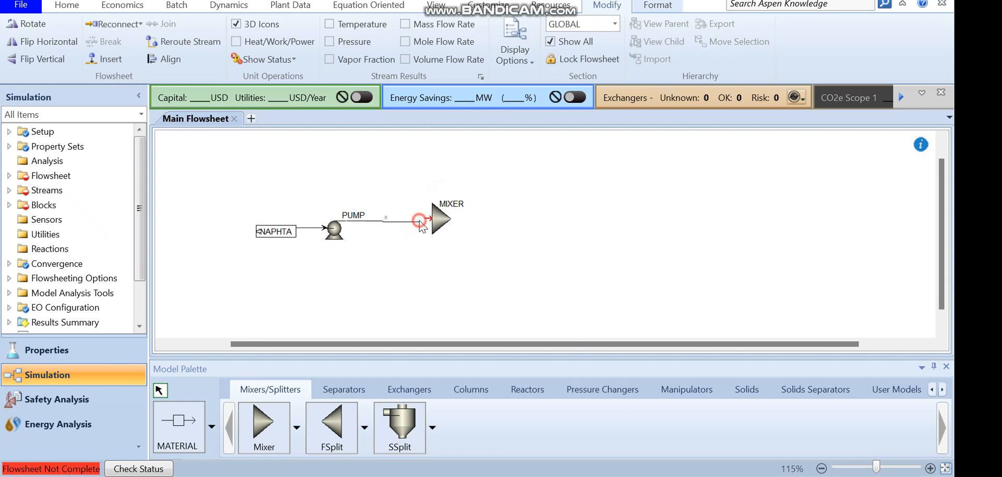
click(422, 222)
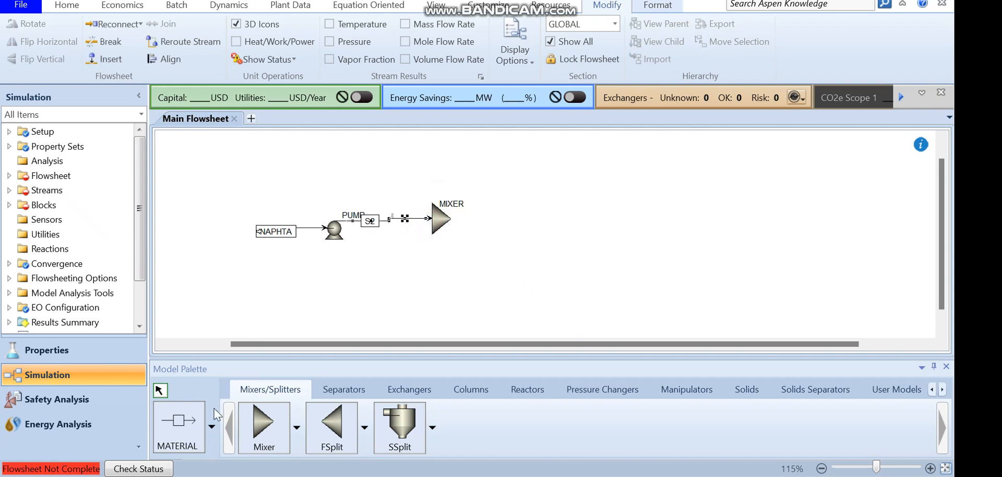
click(183, 427)
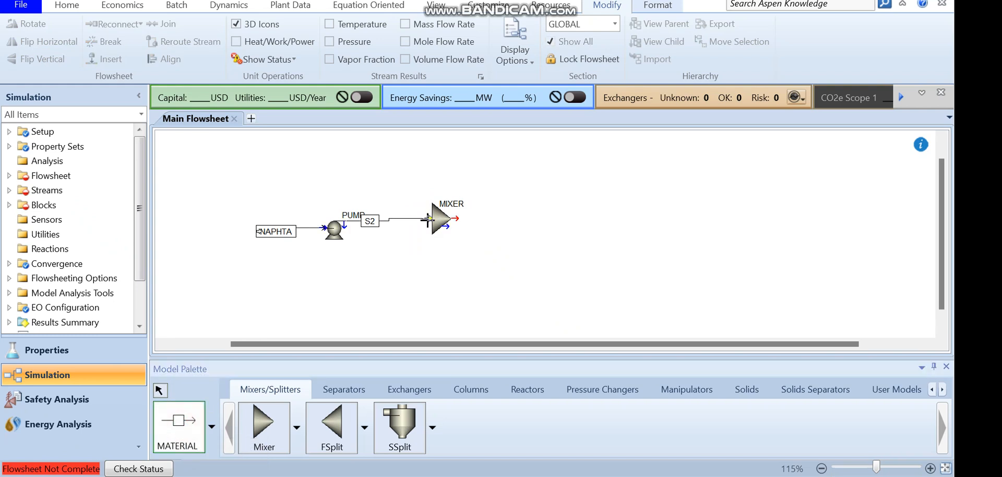
click(429, 218)
click(330, 155)
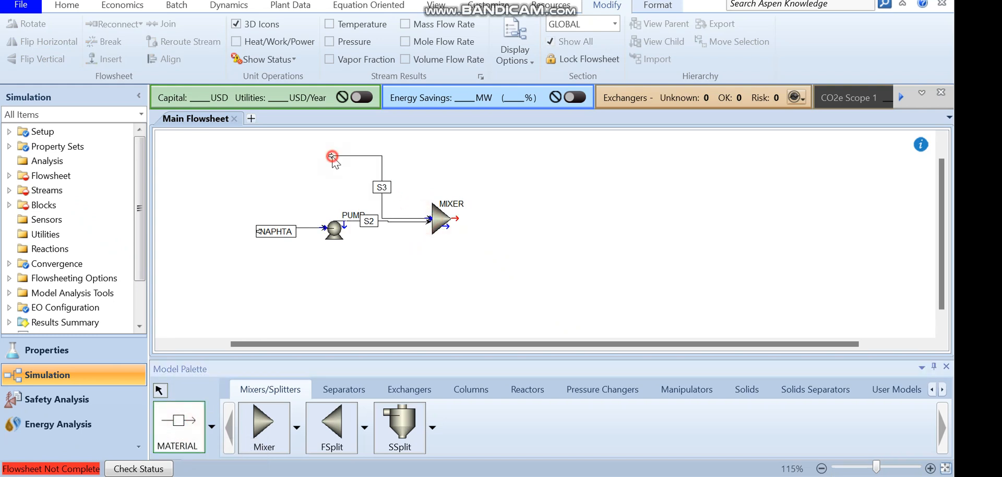
key(Escape)
Move the mixer block up and right, briefly open its form, and return to the main flowsheet
drag(428, 221, 449, 213)
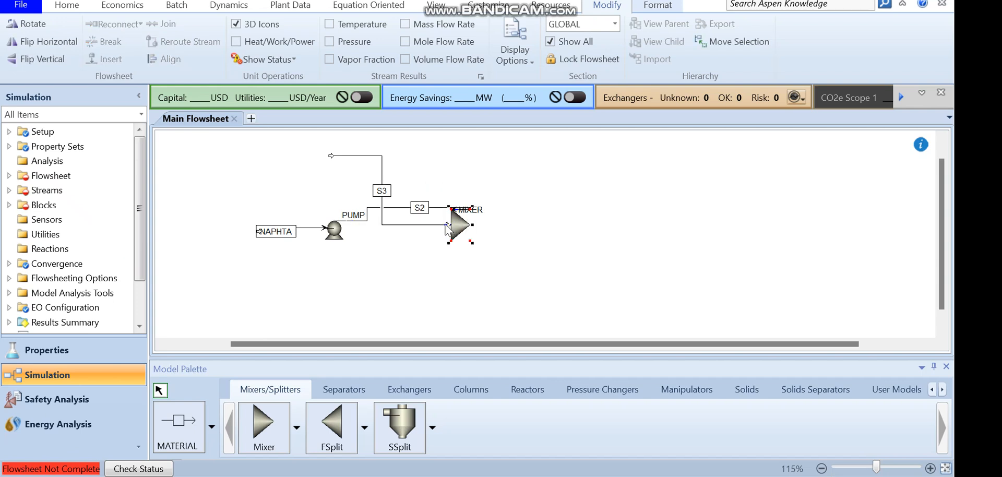
click(454, 210)
double_click(457, 218)
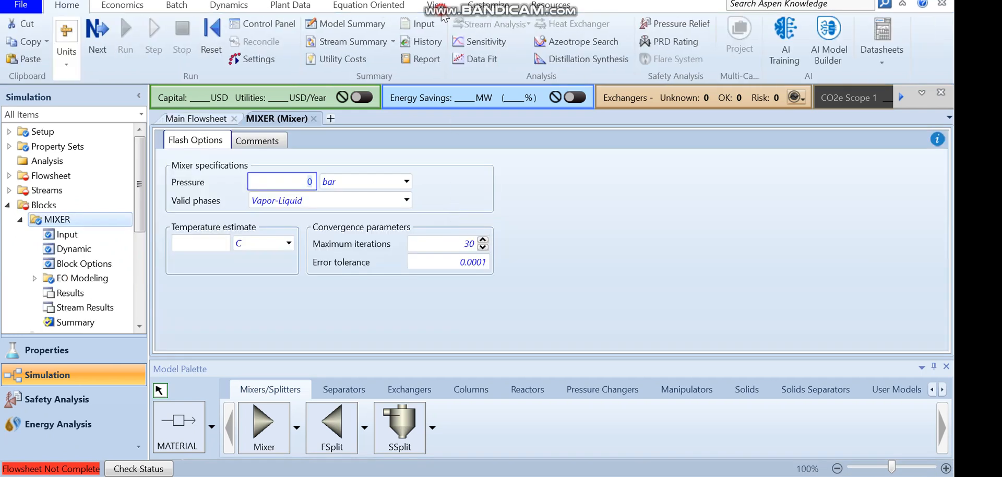
click(436, 6)
click(369, 37)
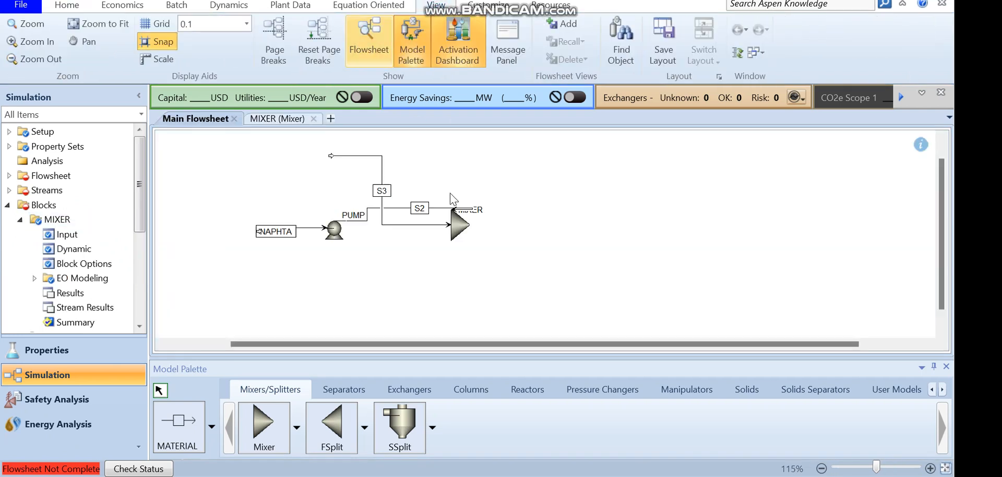
click(455, 209)
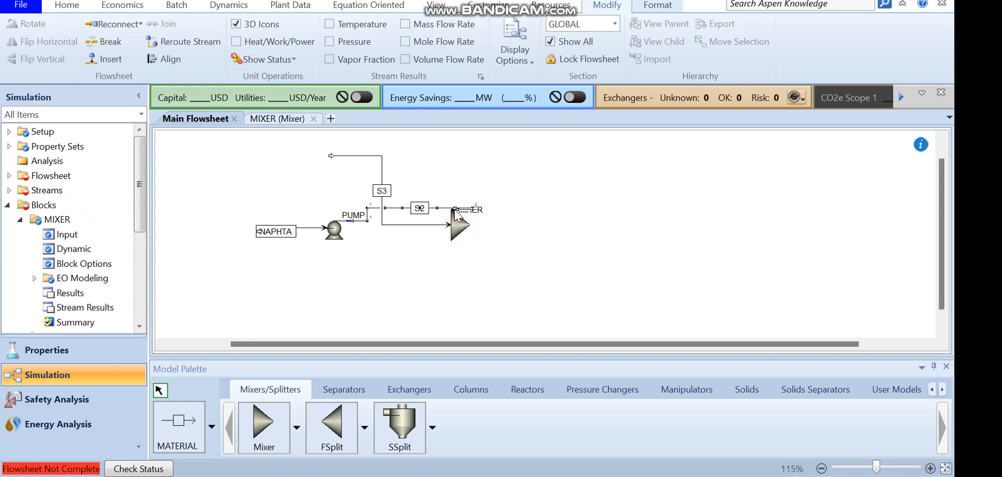
Undo the last mixer move and rearrange the pump outlet and feed streams entering the mixer
key(ctrl+z)
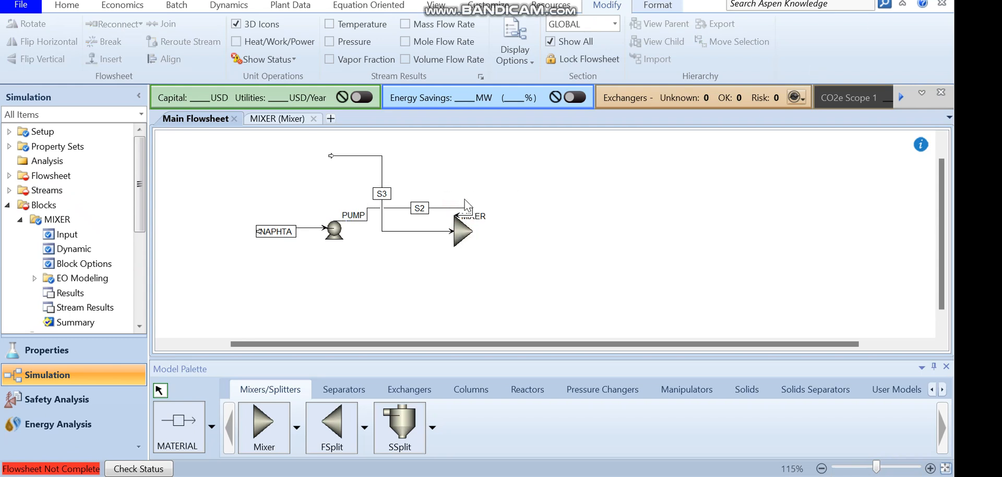
click(458, 219)
drag(458, 215, 445, 219)
click(533, 209)
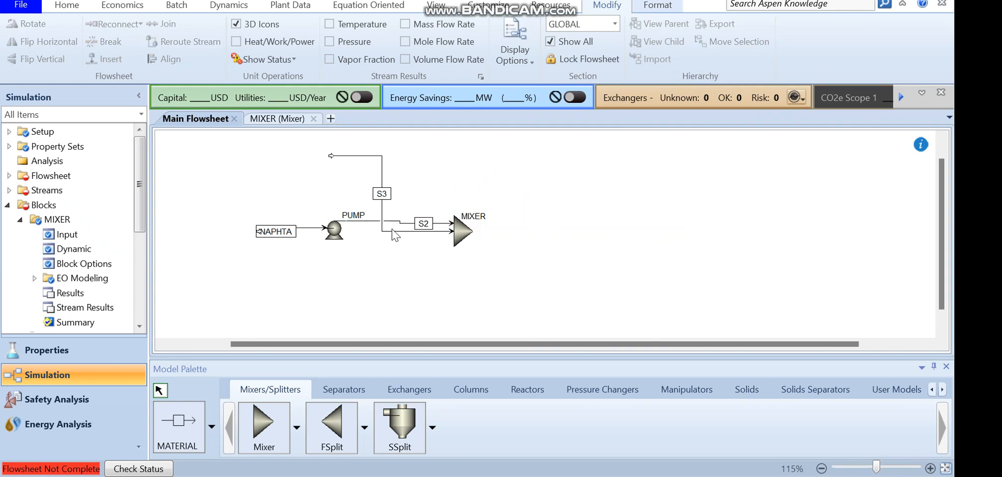
drag(403, 232, 403, 205)
mouse_move(453, 232)
mouse_down()
mouse_move(454, 216)
mouse_move(453, 235)
mouse_up()
Rename the second mixer feed stream H2 and adjust the routing of the pump outlet stream into the mixer
double_click(392, 193)
text(H2)
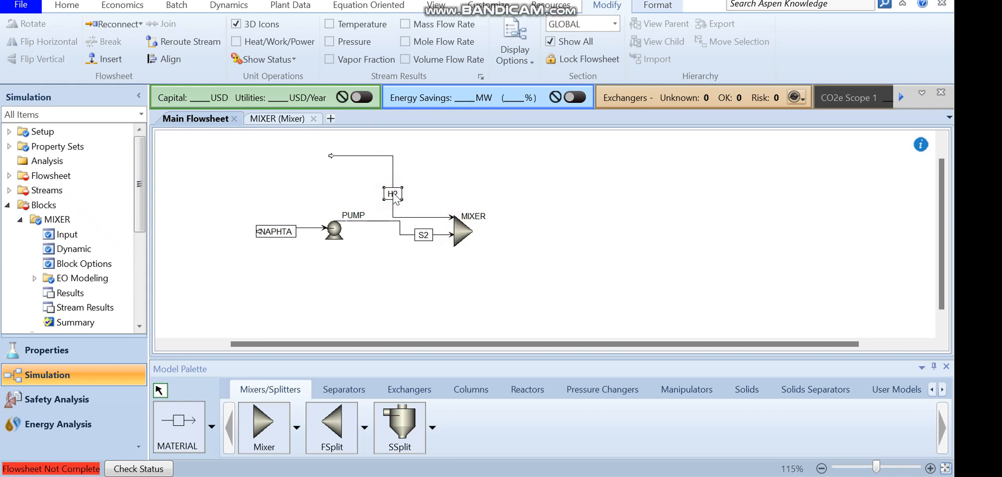
click(408, 229)
drag(408, 218, 413, 197)
click(390, 221)
drag(389, 225, 387, 230)
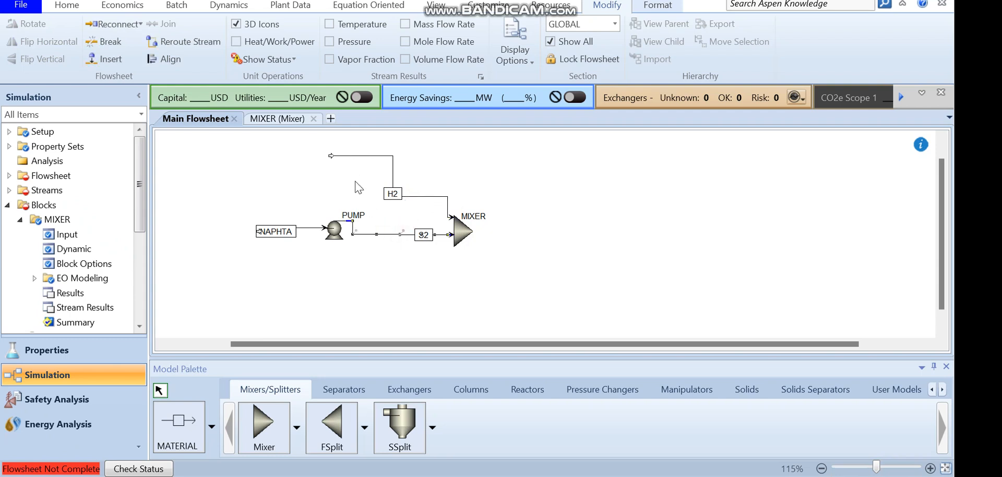
Open the NAPHTHA feed stream's input form and set its temperature to 25 C and pressure to 2 bar
drag(343, 157, 344, 188)
click(308, 228)
click(307, 225)
right_click(305, 230)
double_click(306, 230)
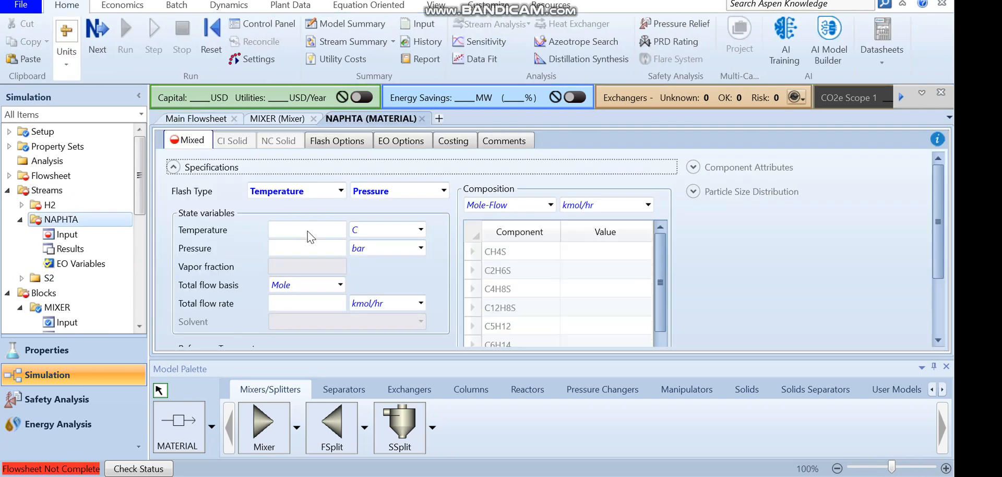
click(300, 228)
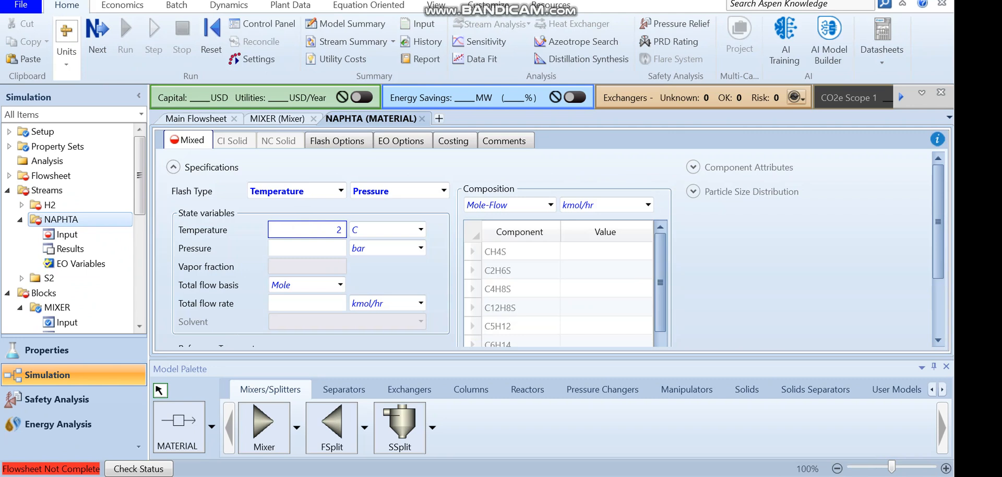
click(329, 248)
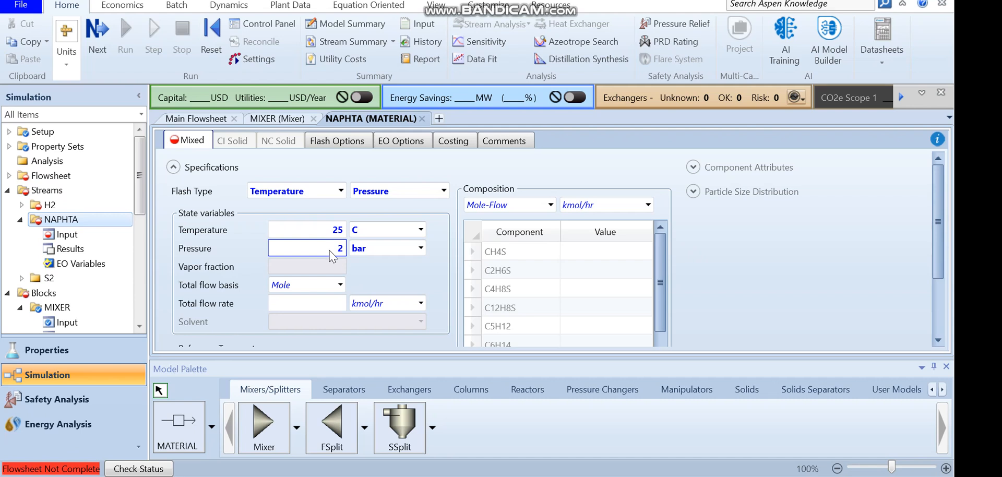
Set the NAPHTHA total flow basis to Mass and the total flow rate to 3 tonne/hr
click(340, 284)
key(Return)
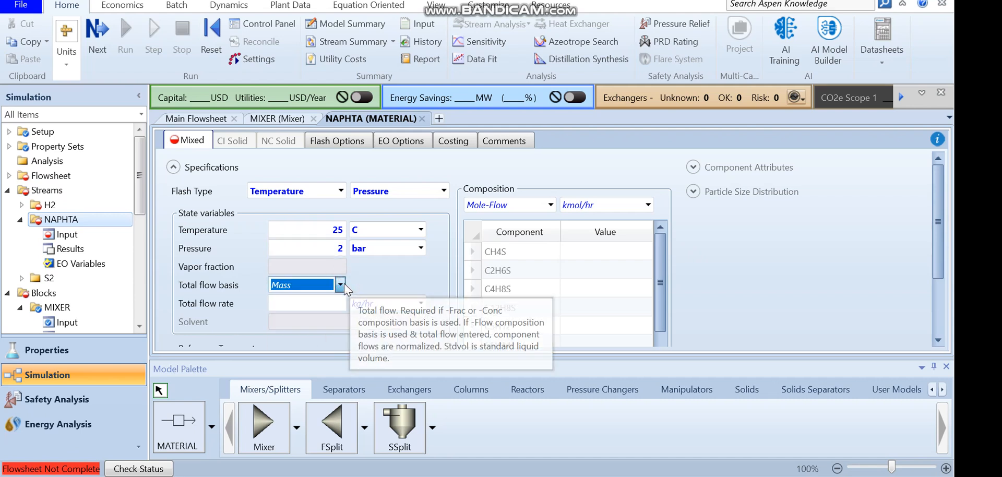
key(Tab)
text(3)
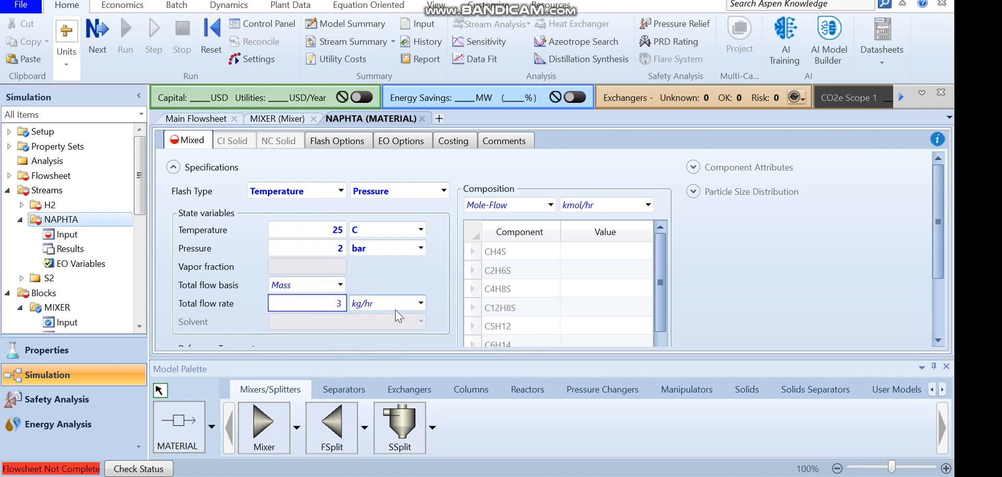
click(420, 303)
key(Down)
key(Down)
key(Up)
key(Return)
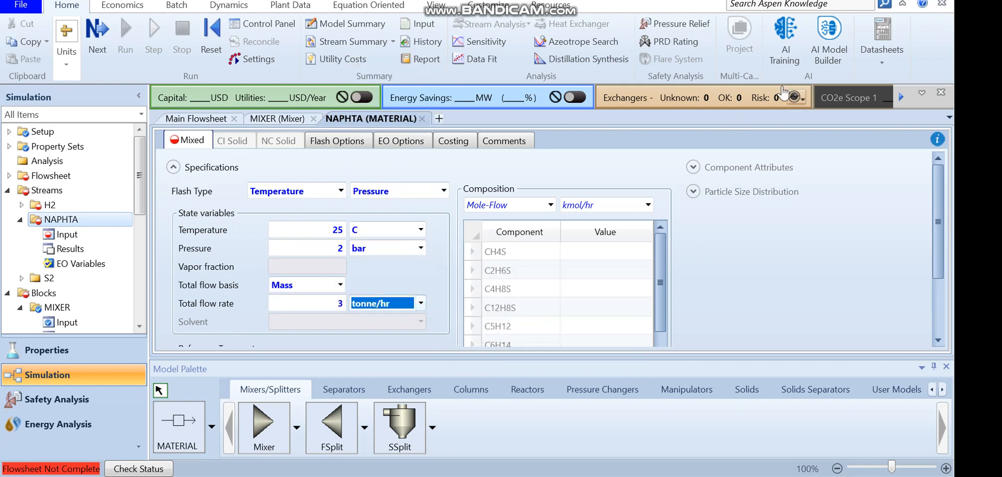
Switch the composition basis to Mass-Frac and enter CH4S 0.0069, C2H6S 0.0147 and C4H8S 0.0104
click(895, 2)
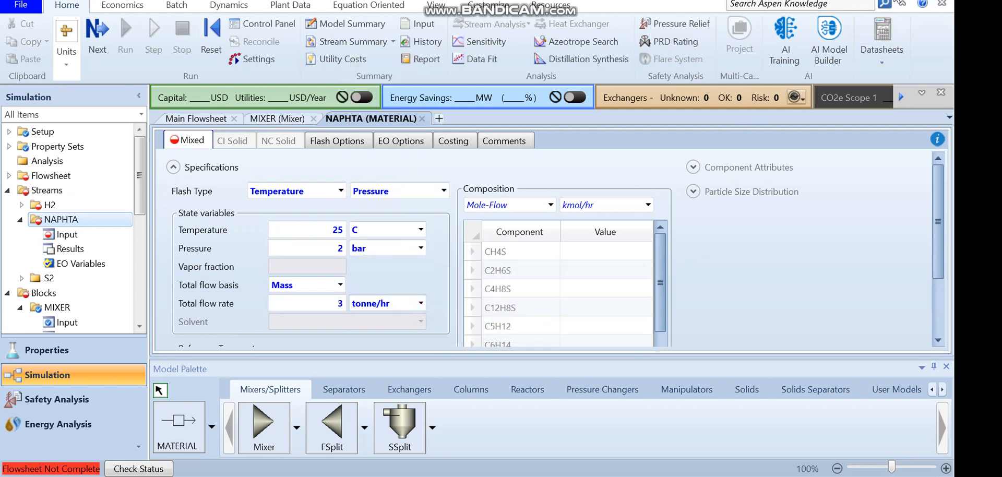
click(546, 208)
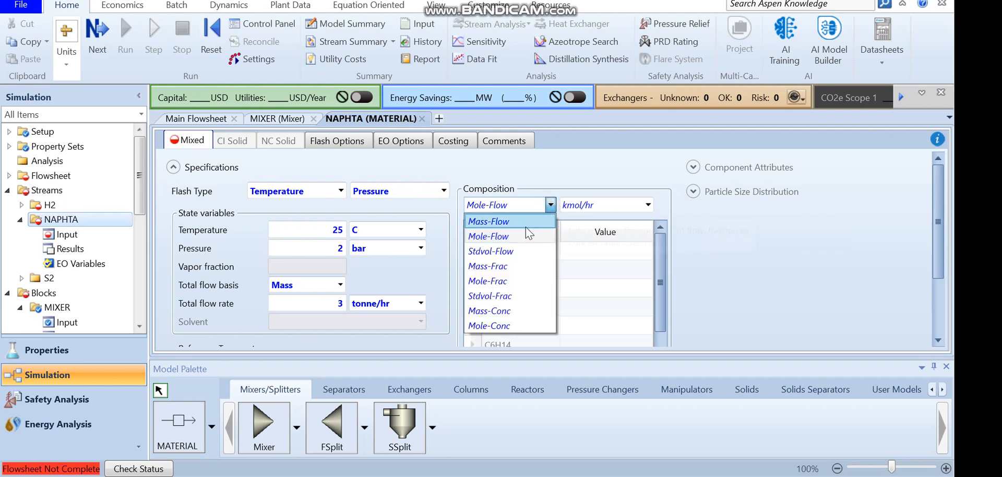
click(542, 279)
click(597, 249)
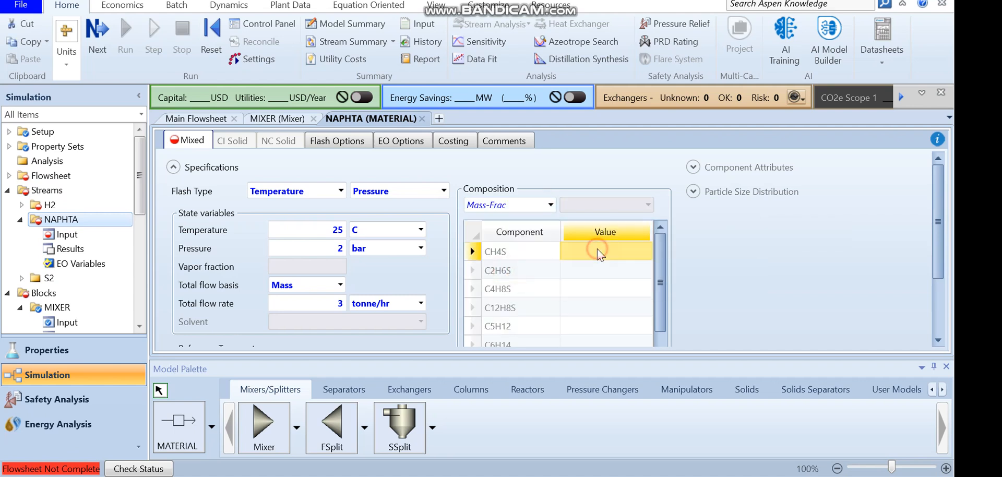
text(0)
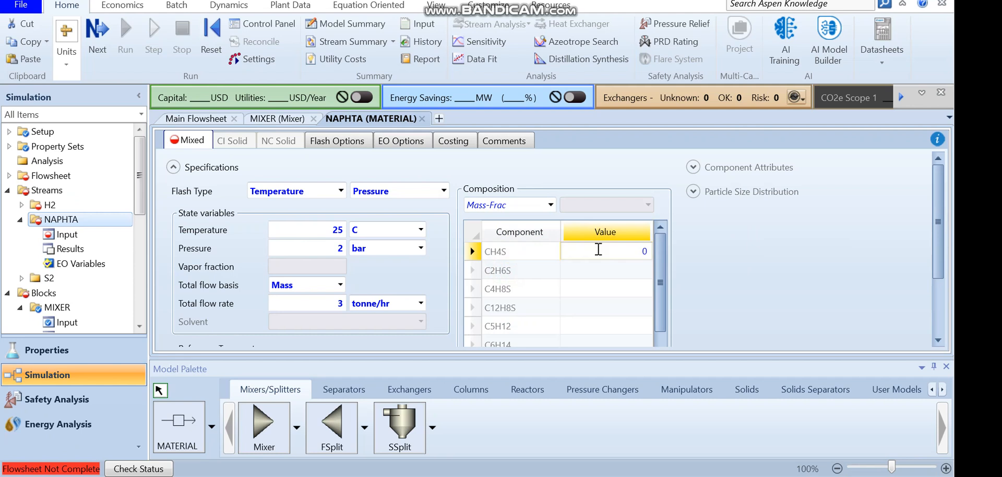
text(.0069)
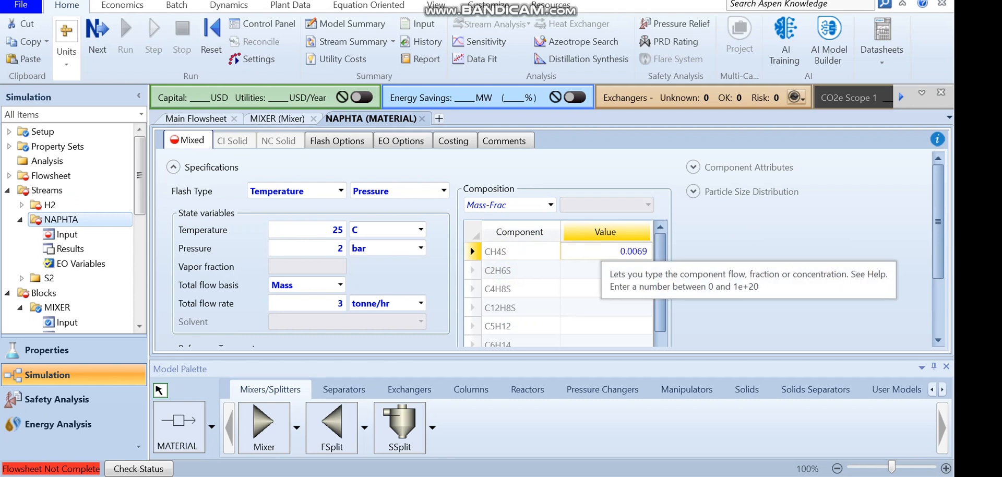
key(Return)
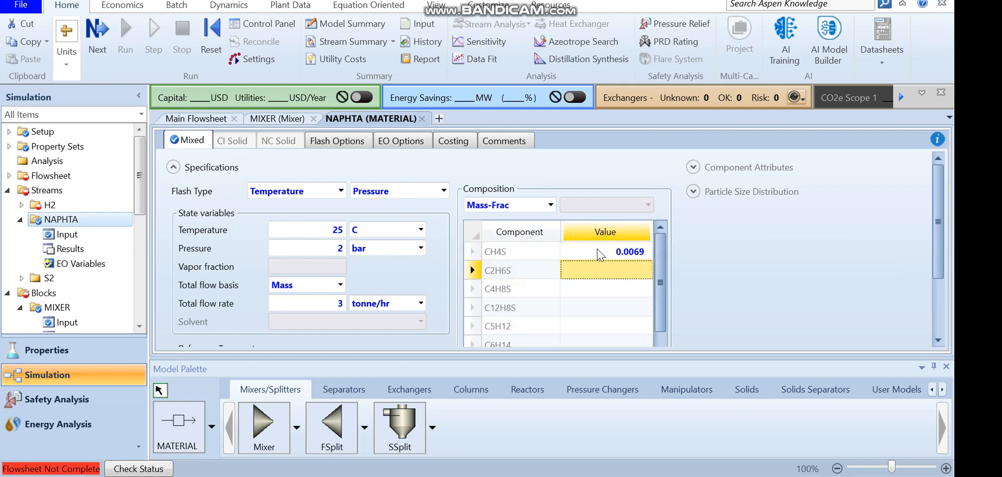
text(0.01)
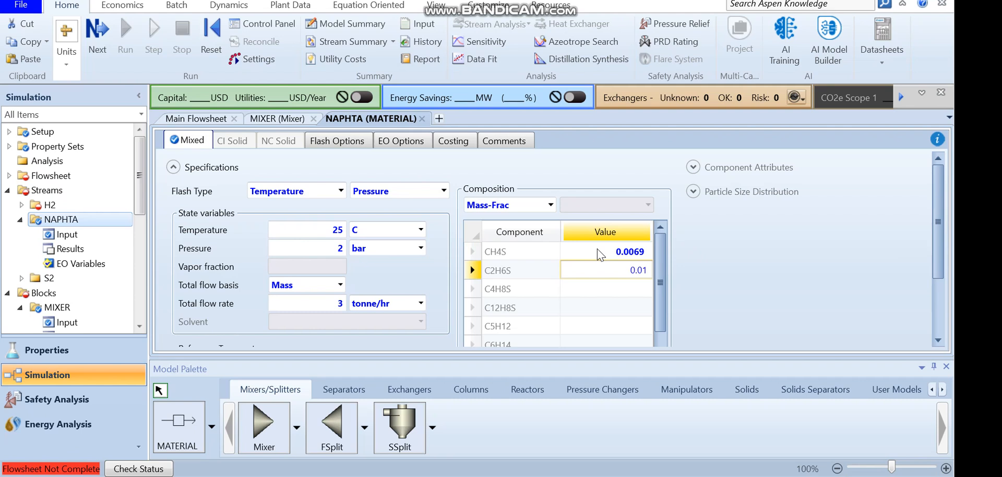
text(47)
key(Return)
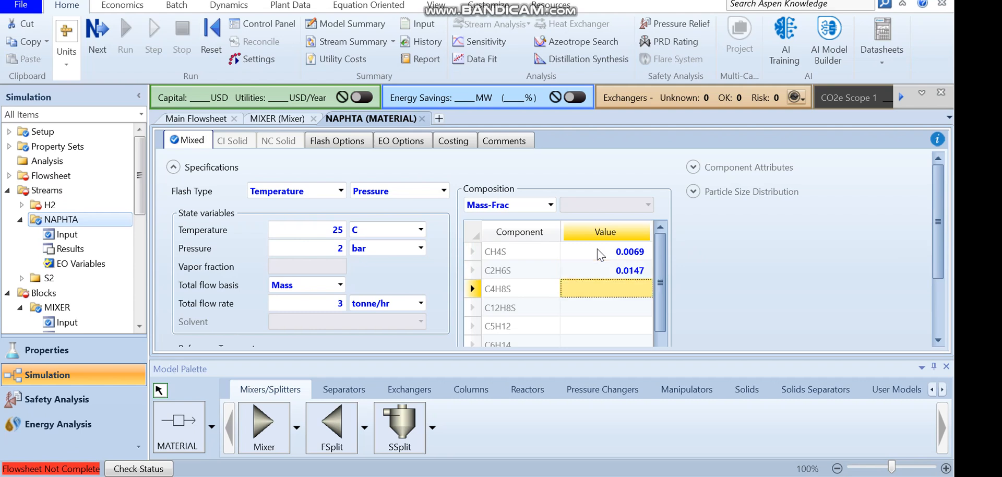
text(0)
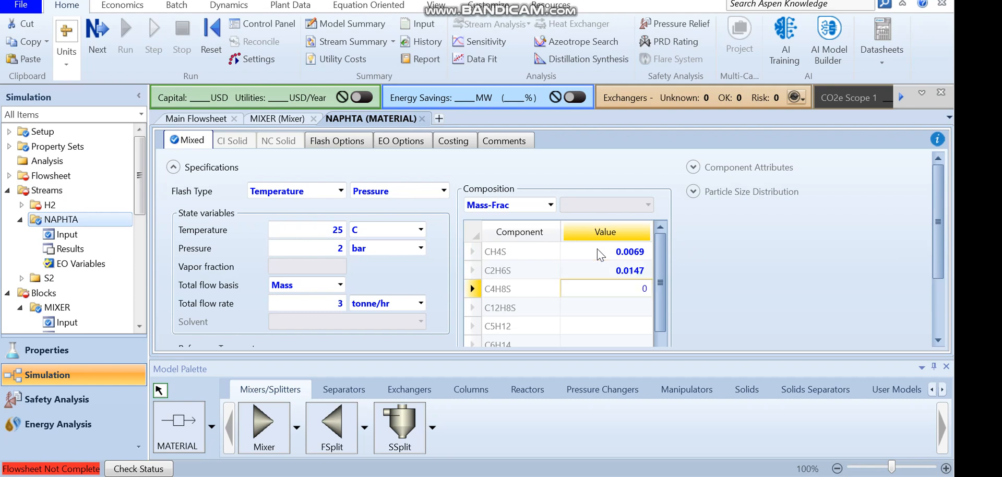
text(.0104)
key(Return)
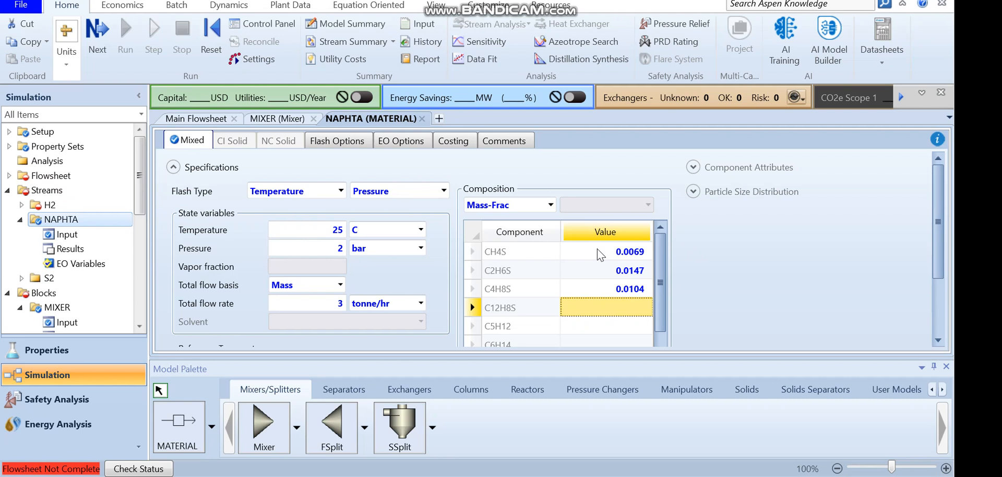
Enter mass fractions C12H8S 0.0545, C5H12 0.0943 and C6H14 0.1835
text(0.)
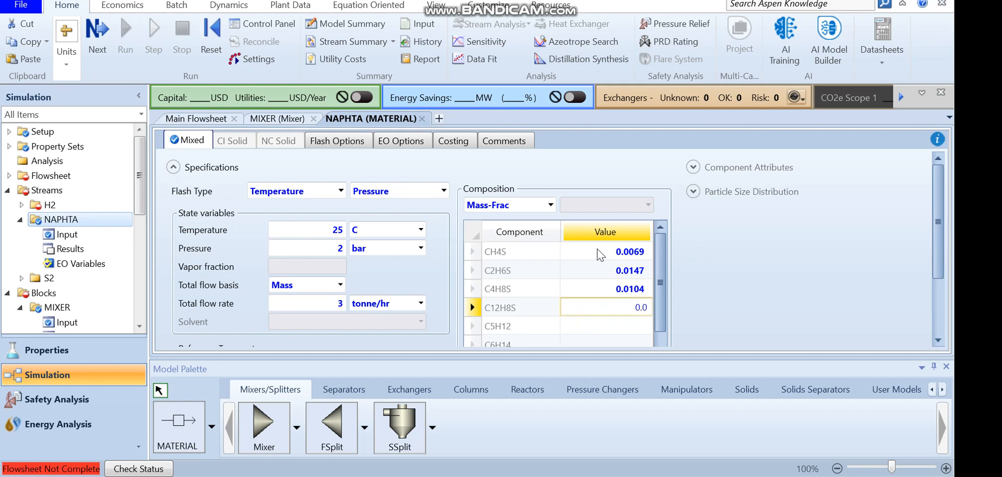
text(0545)
key(Return)
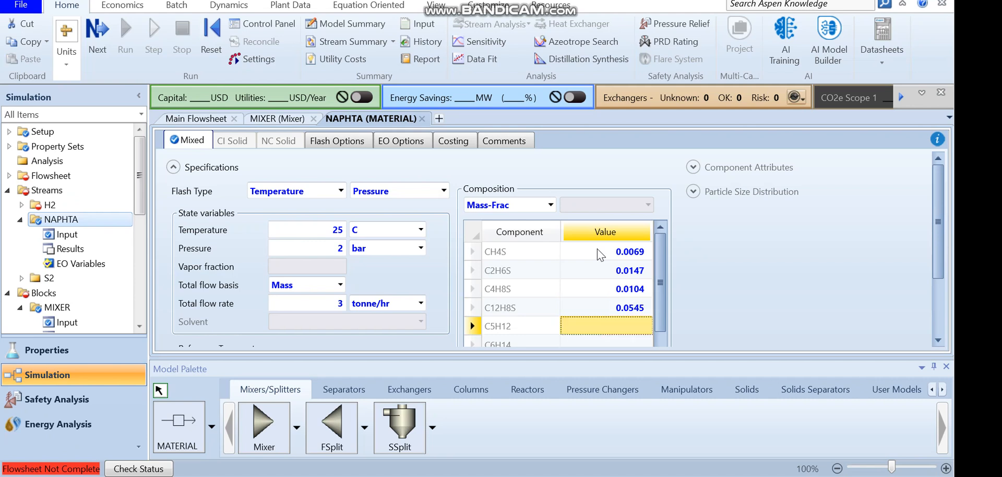
text(0)
text(.943)
key(BackSpace)
key(BackSpace)
key(BackSpace)
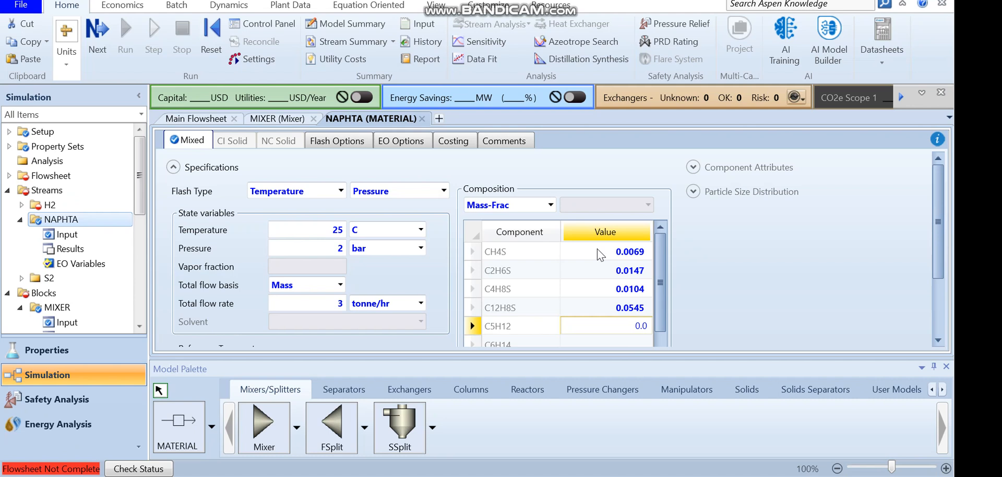
text(0943)
key(Return)
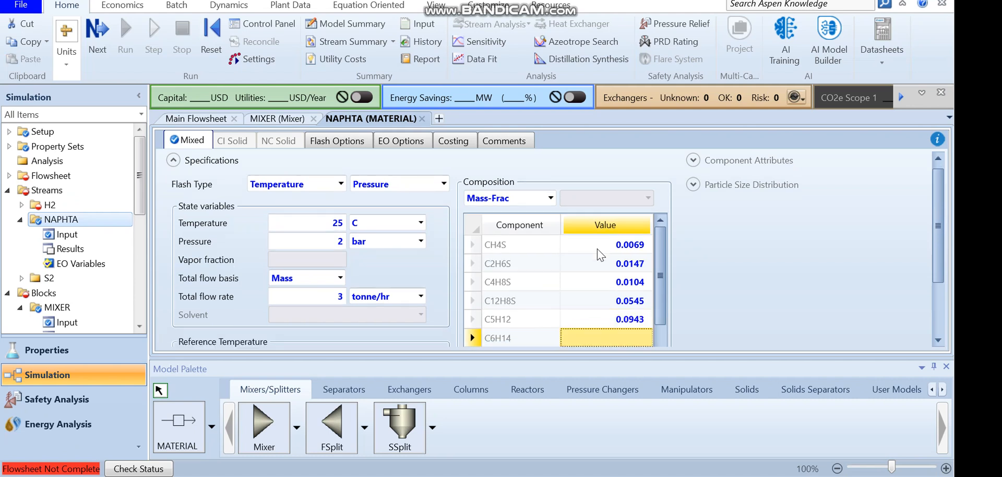
text(0)
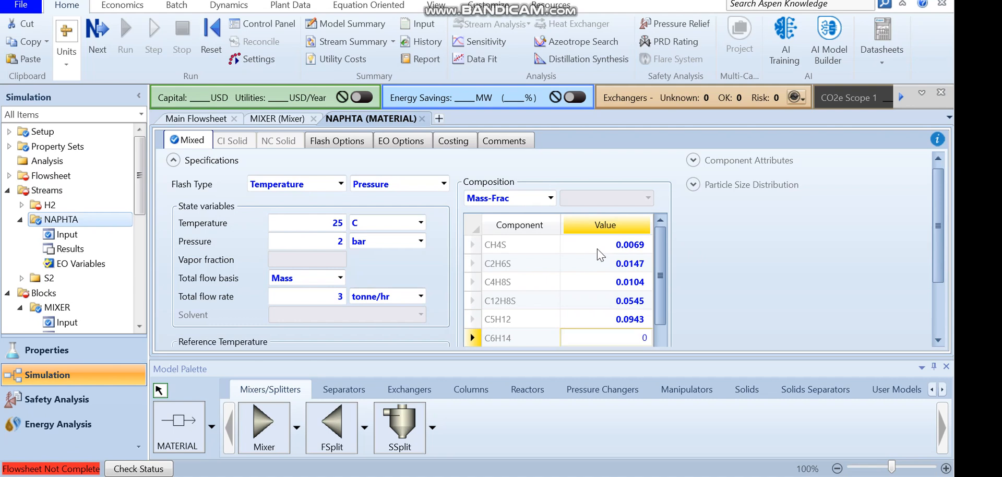
text(.1835)
key(Return)
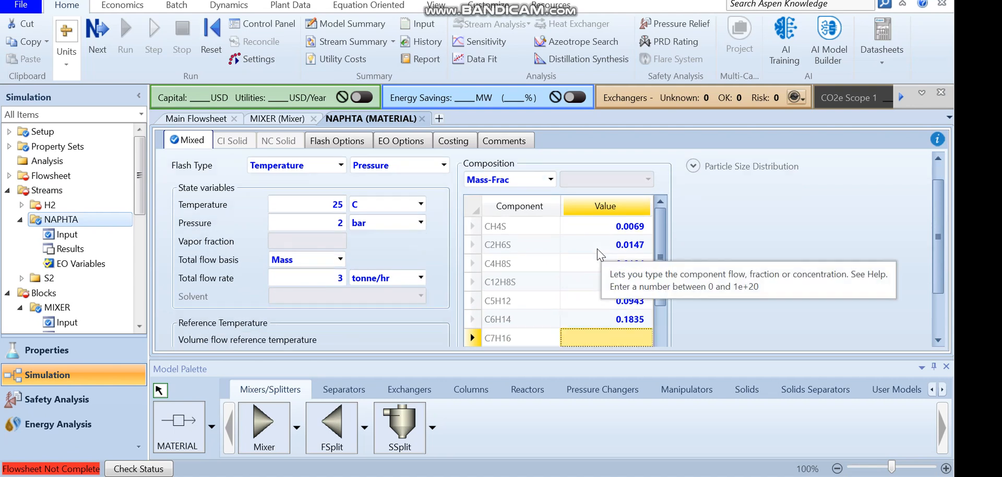
Enter mass fractions C7H16 0.2845, C8H18 0.2298 and C9H20 0.1214, then review the composition list and total
text(0.28)
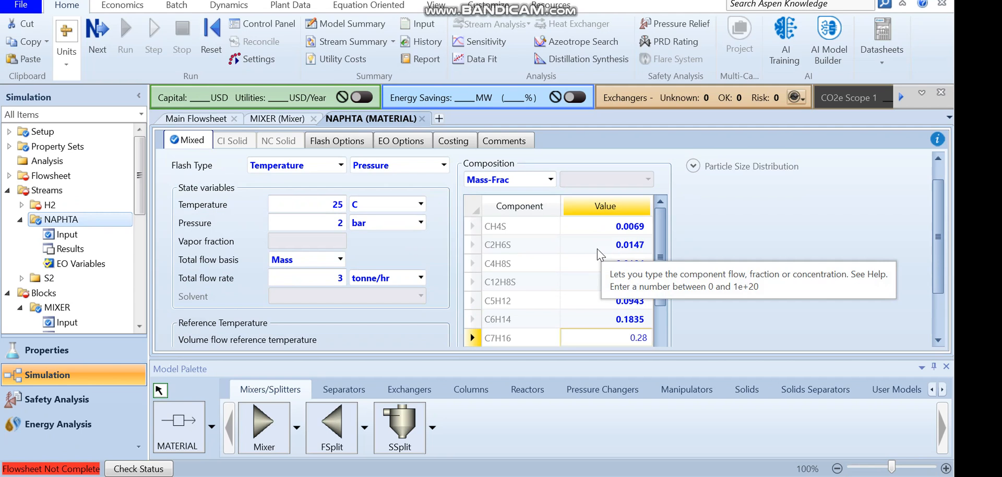
text(45)
key(Return)
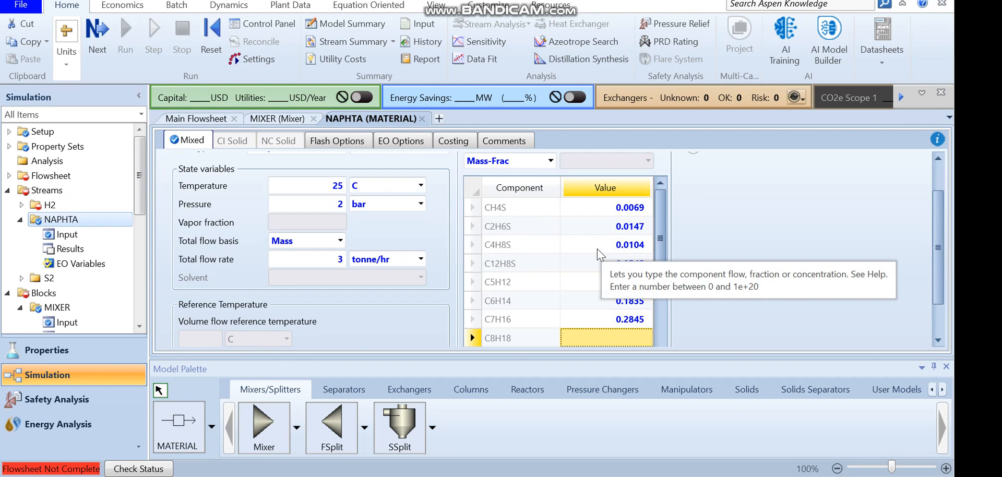
text(0)
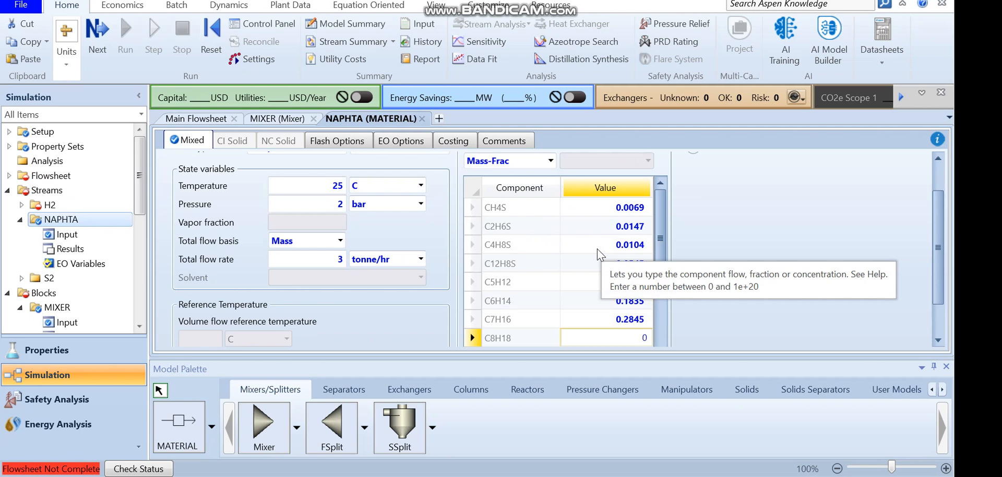
text(.2298)
key(Return)
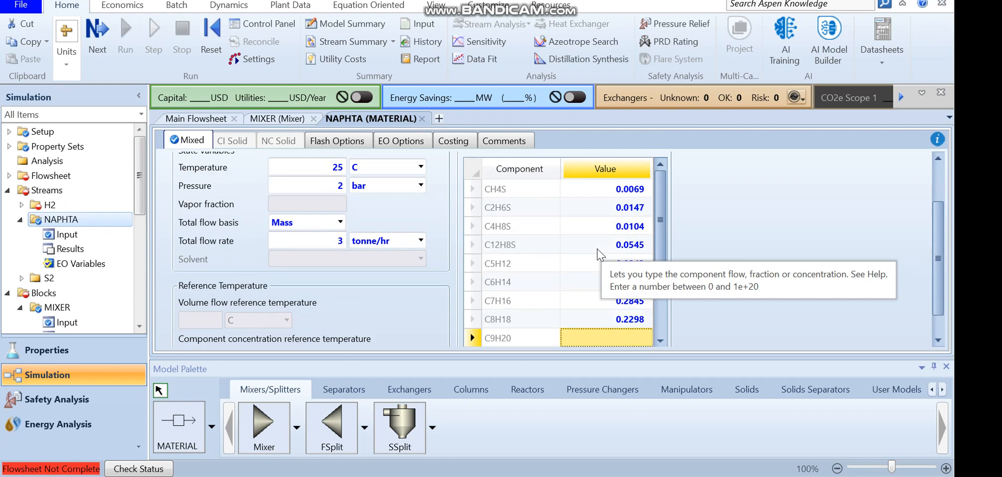
text(0)
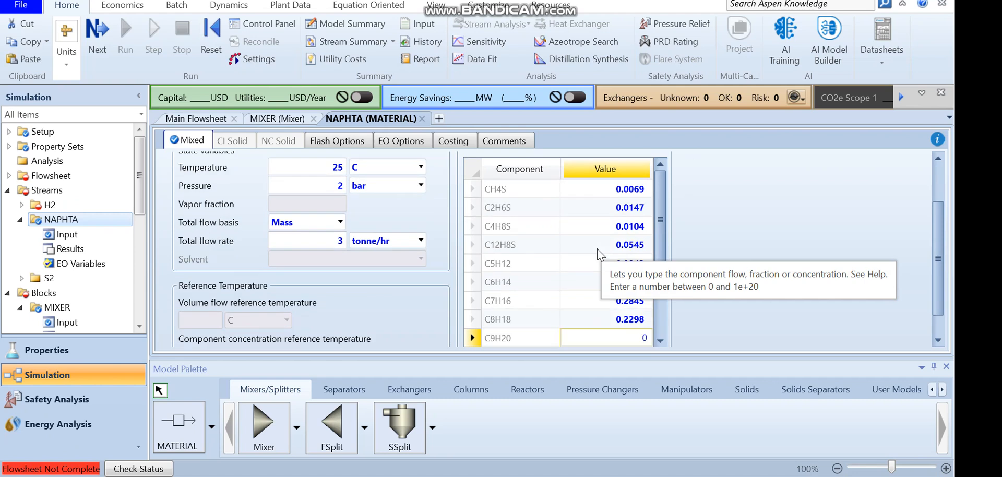
text(.1214)
key(Return)
drag(660, 224, 659, 284)
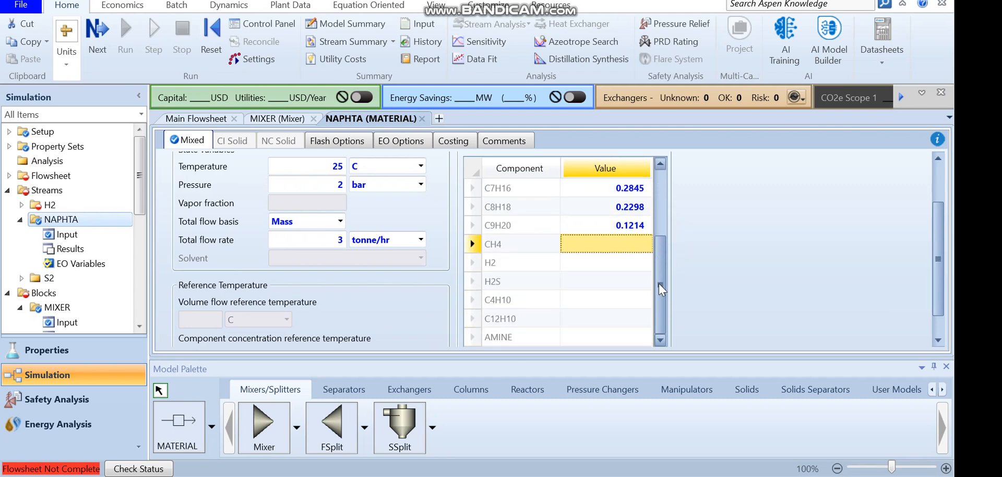
drag(935, 266, 931, 305)
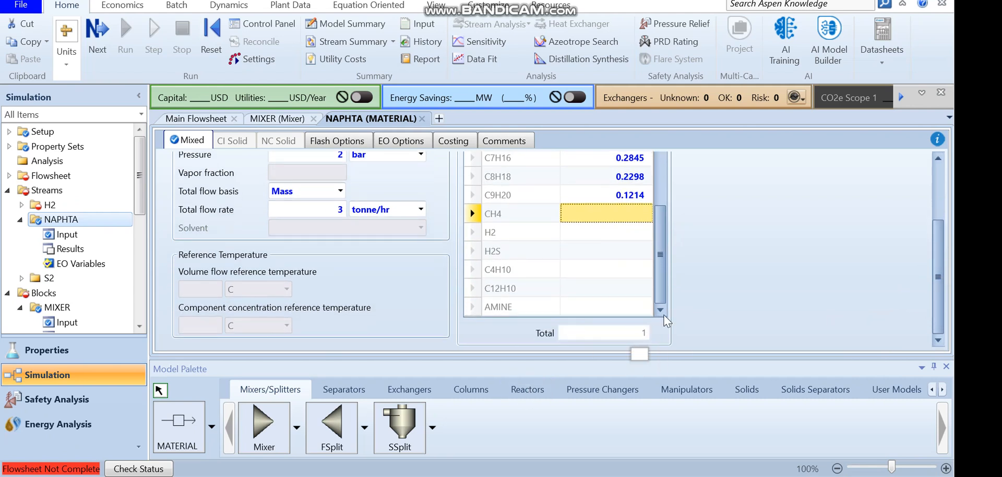
drag(661, 292, 661, 274)
scroll(637, 271, up, 4)
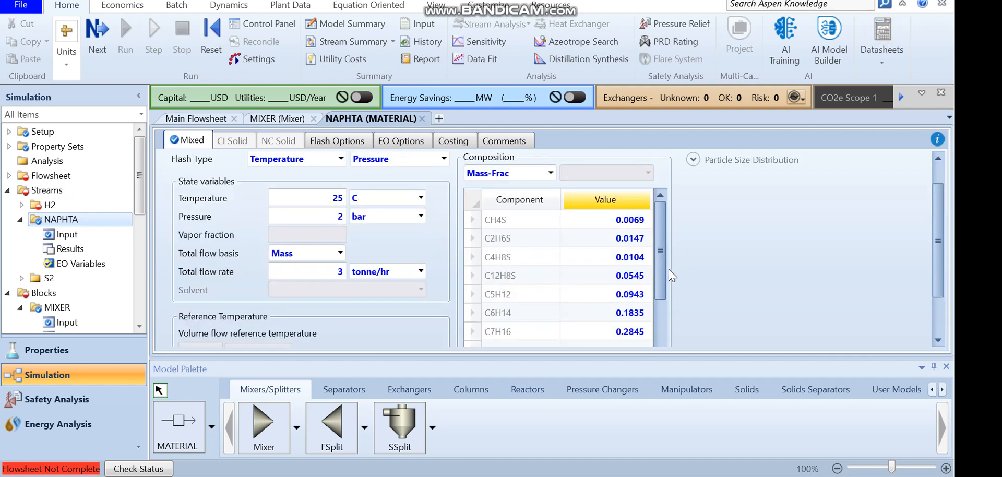
drag(660, 271, 659, 338)
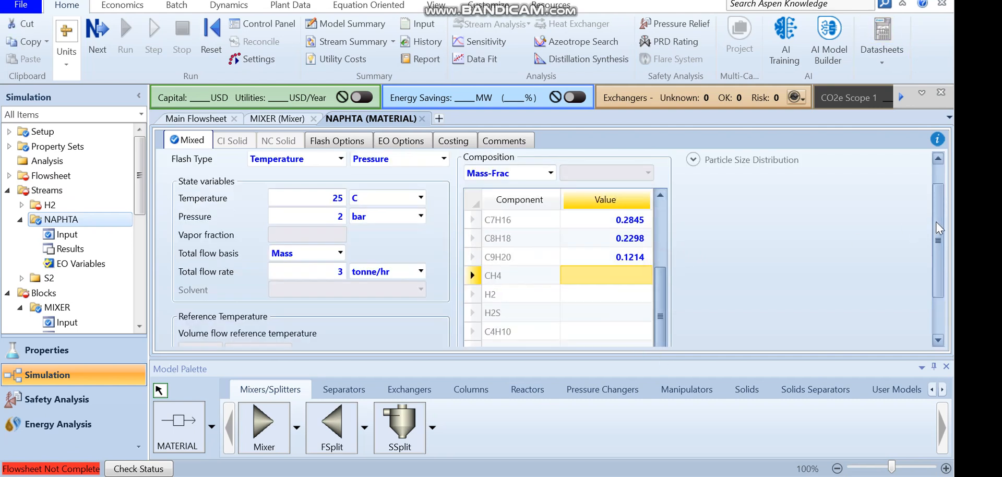
Open the H2 feed stream and set its temperature to 25 C, pressure to 41 bar and total flow to 4.43 kmol/hr
scroll(934, 230, down, 2)
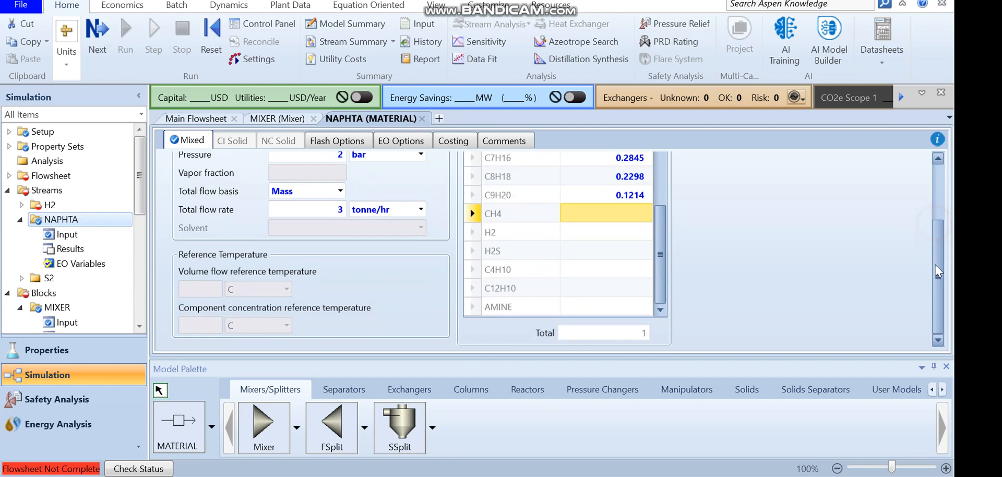
click(50, 206)
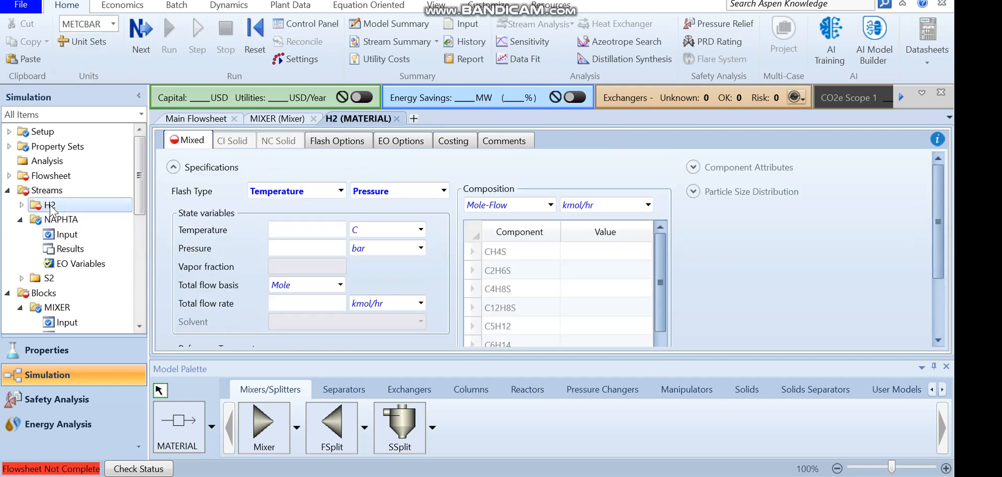
click(295, 230)
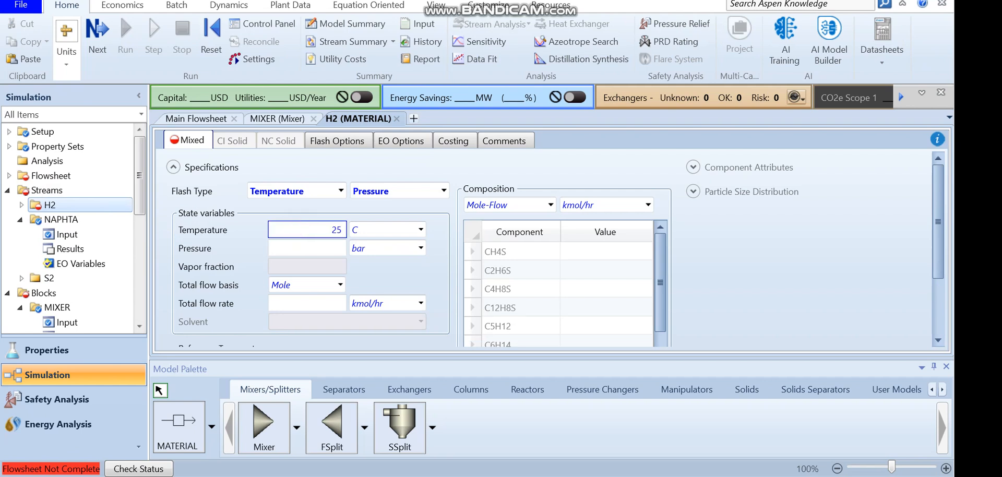
click(302, 251)
text(41)
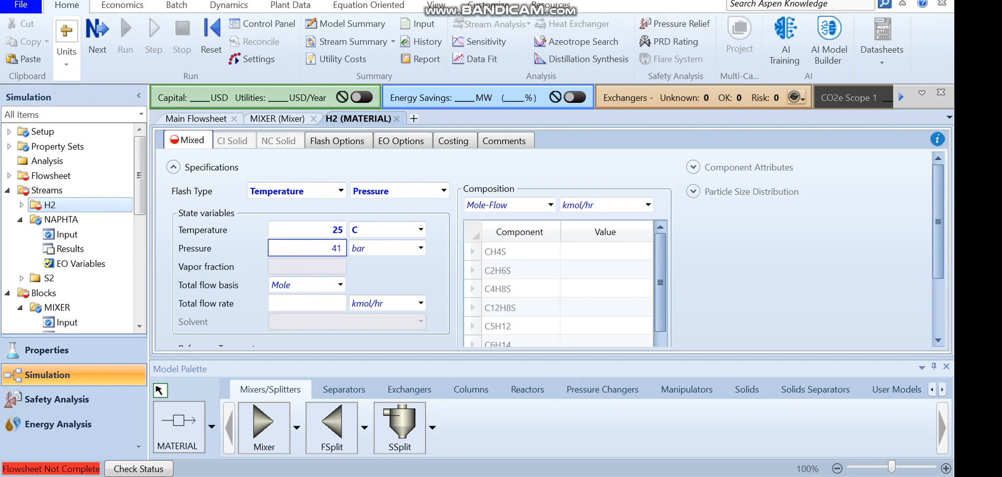
key(Return)
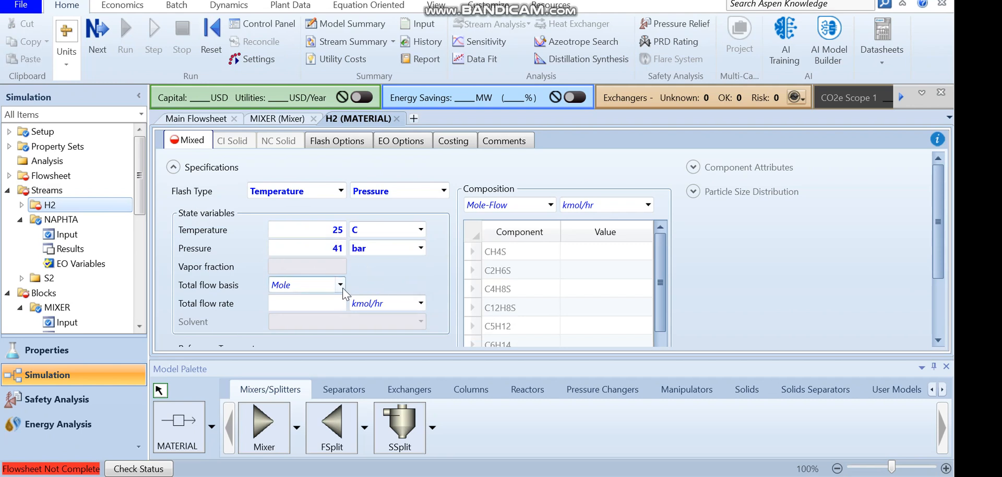
click(328, 305)
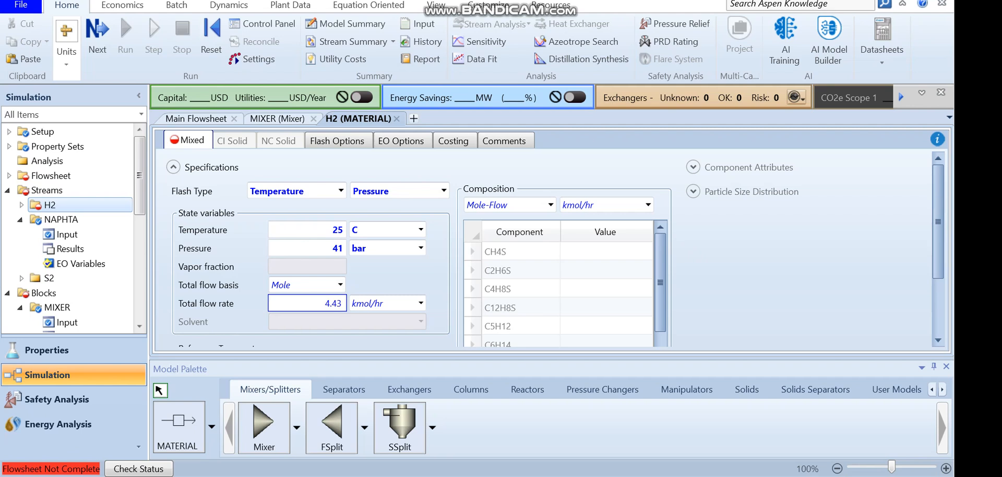
Switch the H2 stream composition basis to Mass-Frac and enter an H2 mass fraction of 1
click(550, 204)
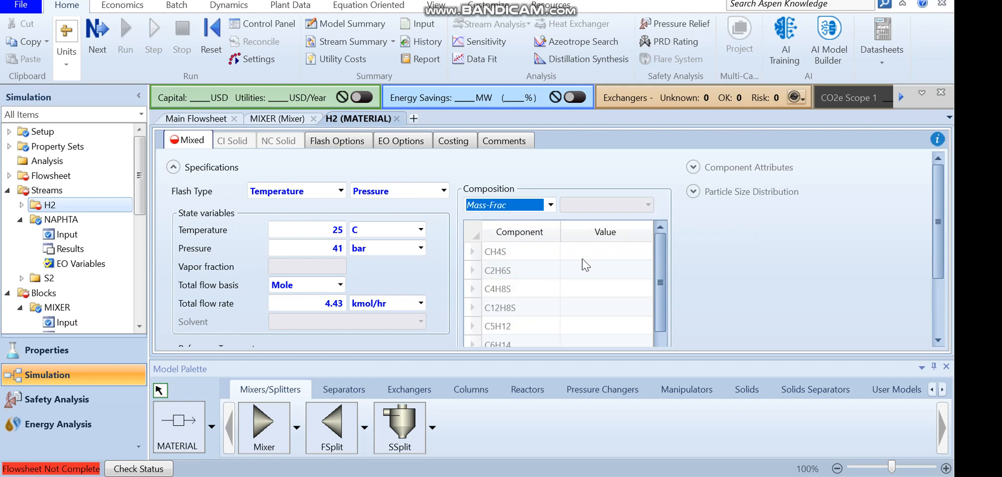
drag(660, 280, 653, 340)
scroll(658, 328, down, 1)
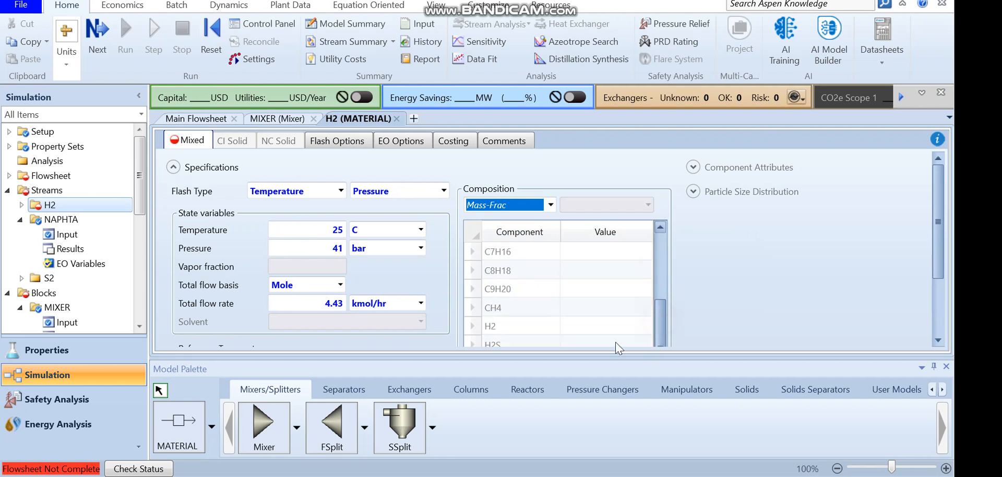
click(600, 324)
text(1)
key(Return)
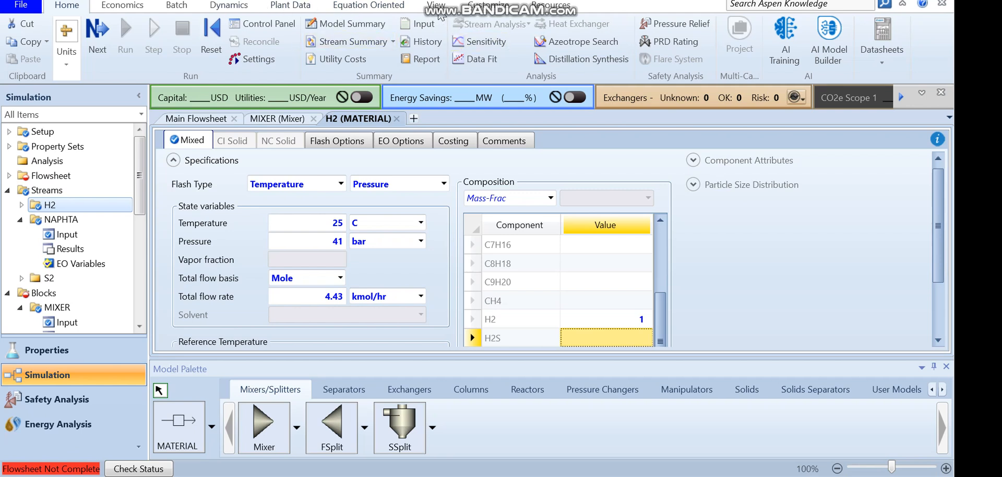
Return to the flowsheet and draw a product material stream leaving the mixer outlet
click(436, 6)
click(371, 37)
click(496, 213)
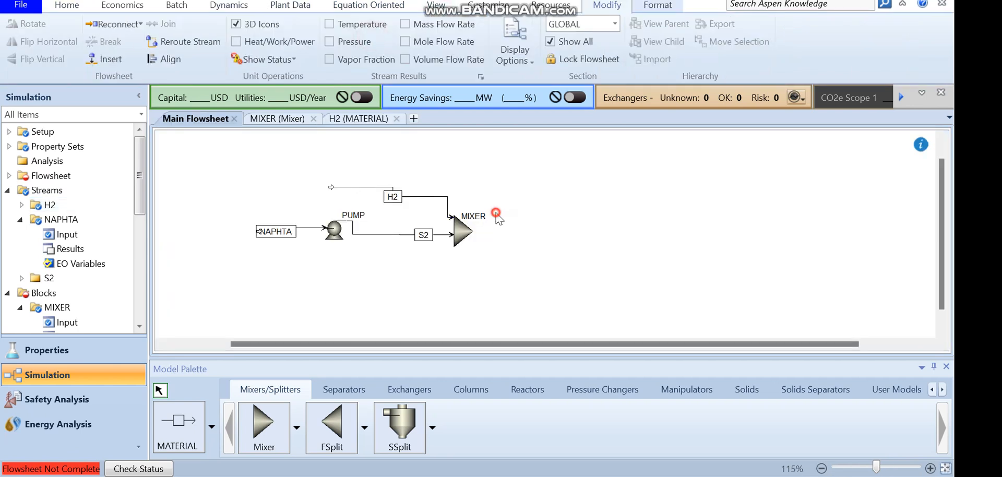
click(182, 444)
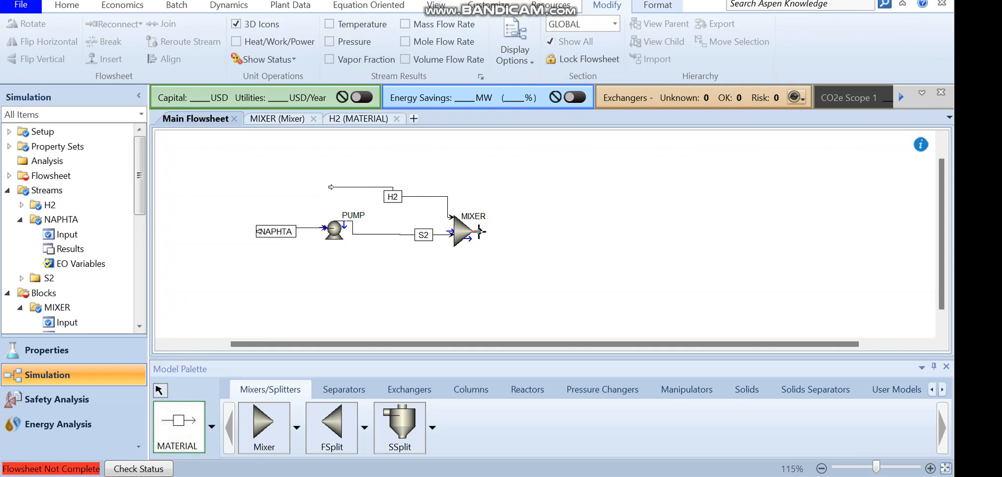
click(479, 231)
click(537, 235)
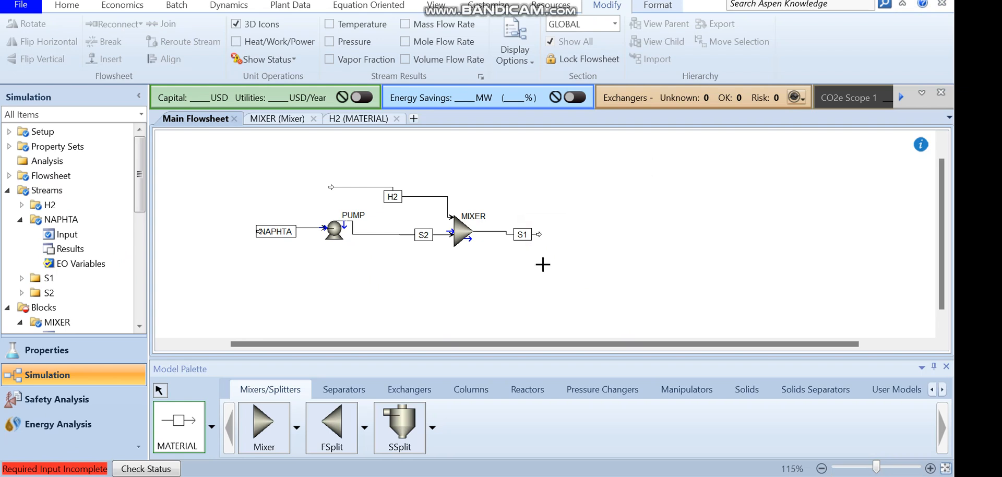
Rename the pump-to-mixer stream S1 and the mixer outlet stream S2
right_click(502, 257)
click(423, 235)
click(423, 235)
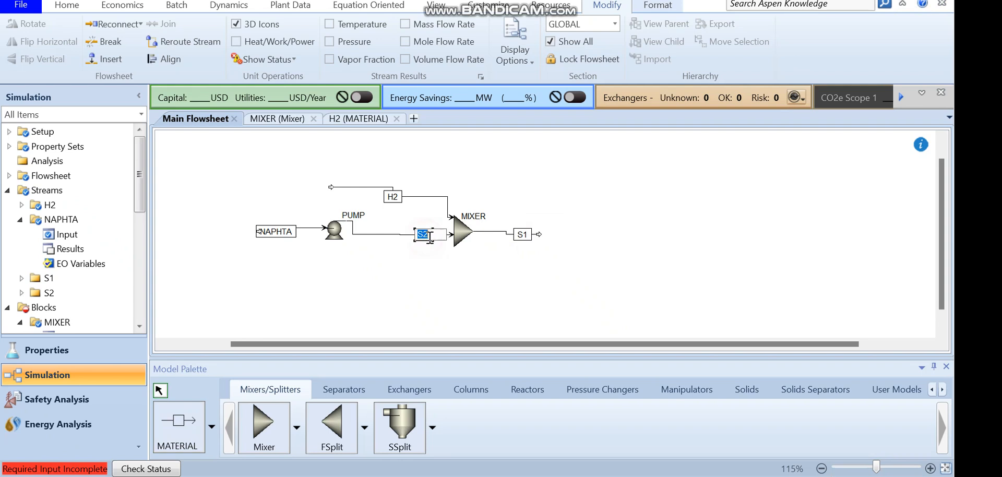
text(S1-)
click(522, 234)
click(522, 235)
text(S2)
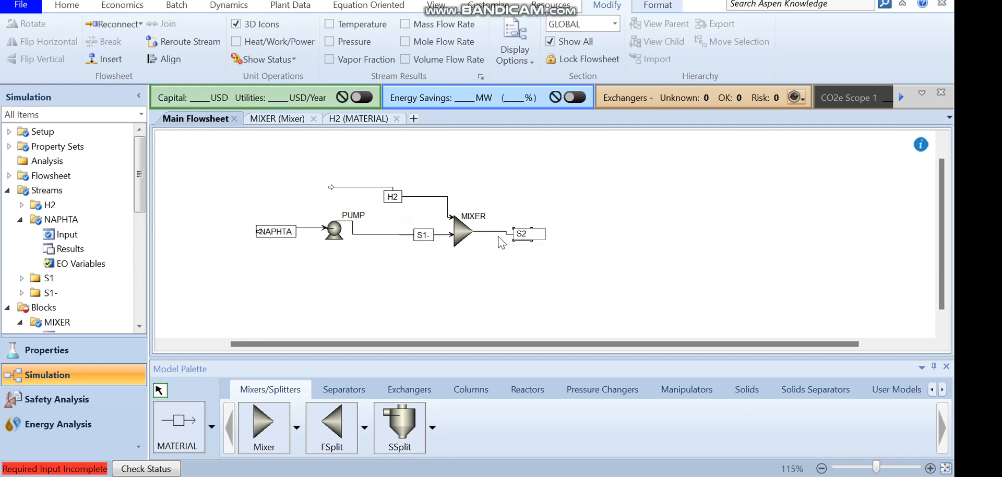
click(429, 235)
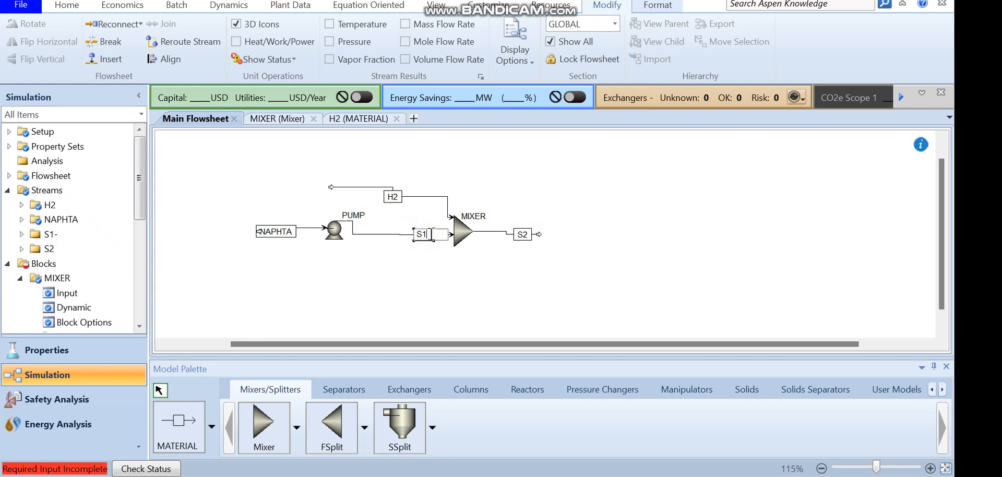
key(Return)
click(514, 234)
click(575, 233)
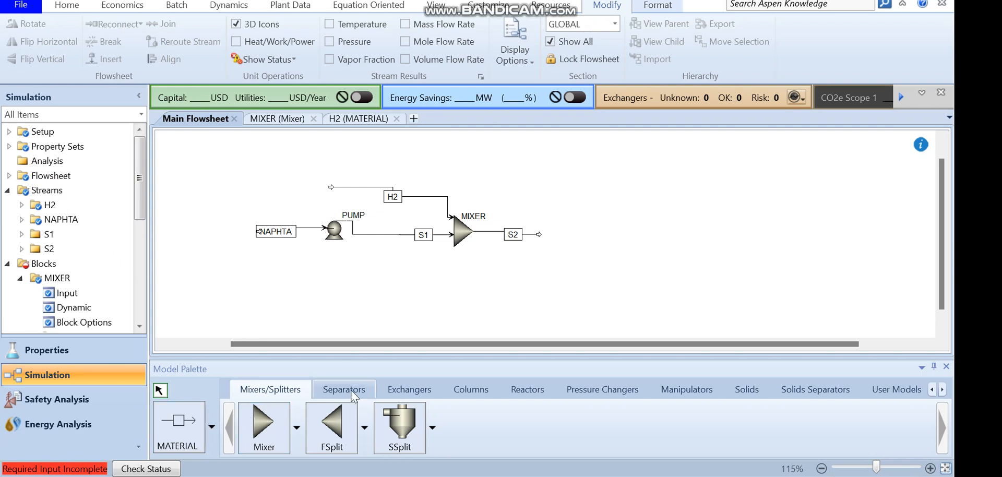
Place a Heater block after the mixer and connect stream S2 to its inlet
click(410, 389)
click(263, 425)
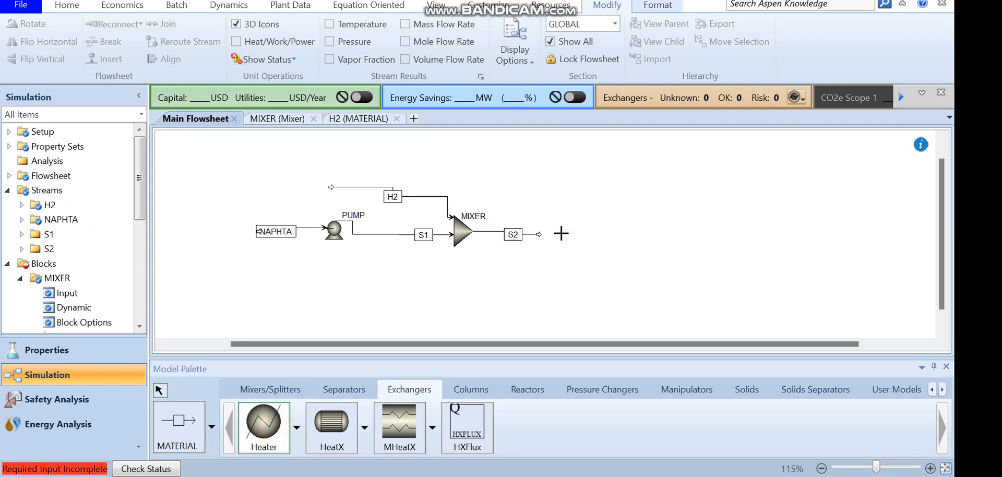
click(563, 231)
key(Escape)
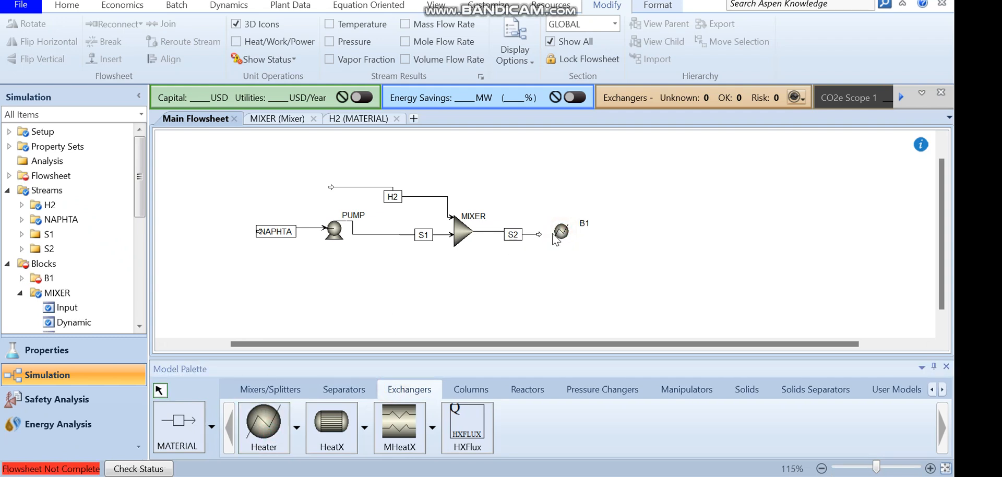
drag(539, 235, 554, 232)
Draw an outlet material stream leaving the heater
click(177, 424)
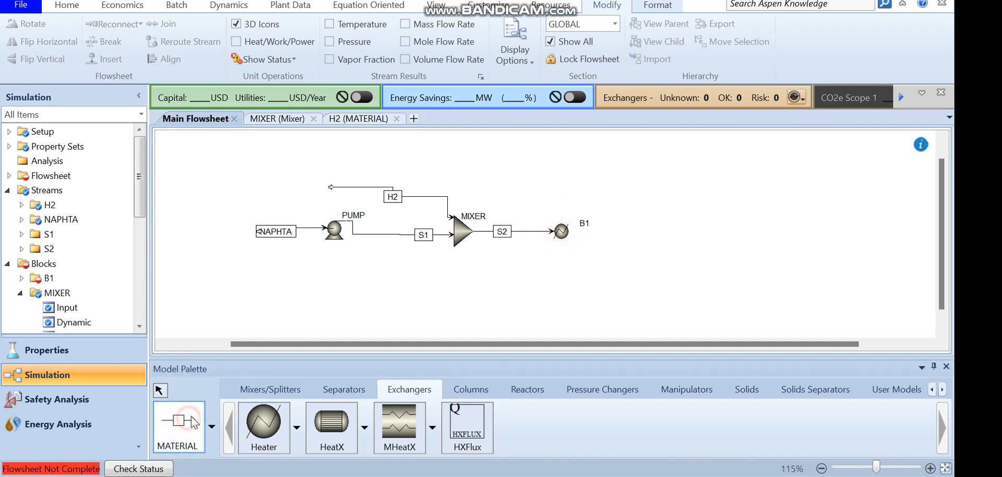
click(571, 230)
click(656, 222)
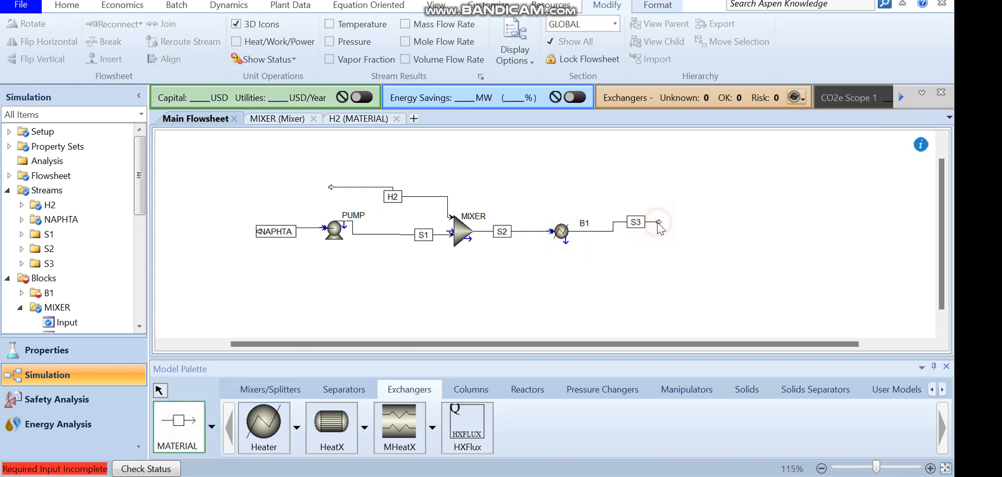
key(Escape)
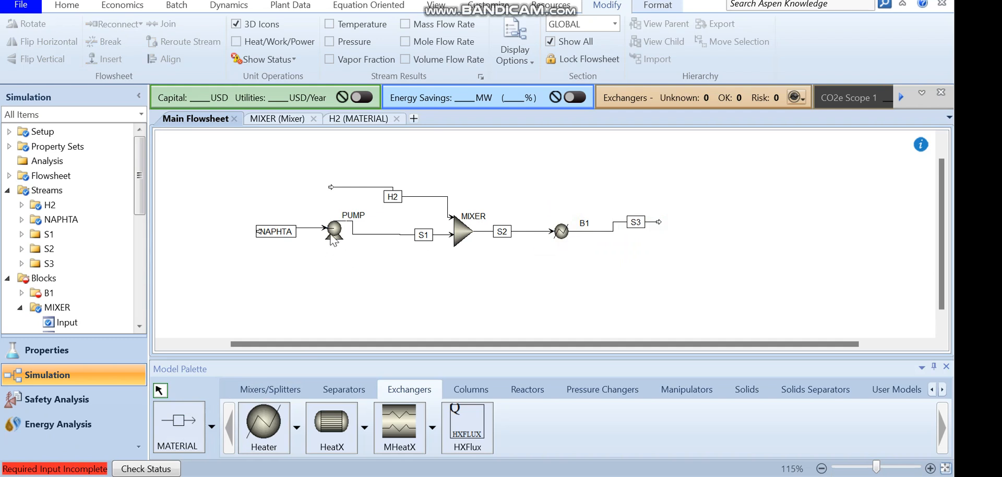
Open the pump and set its discharge pressure to 41 bar
double_click(333, 231)
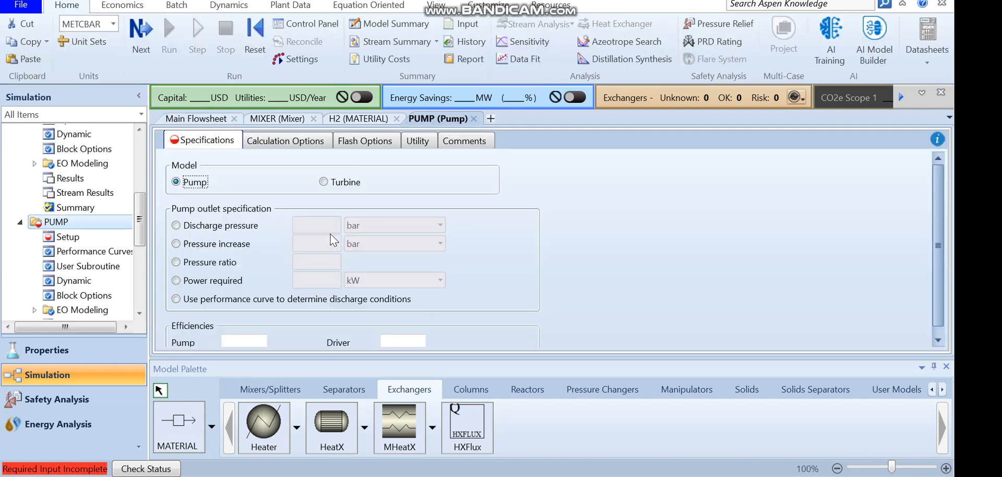
click(218, 229)
click(330, 227)
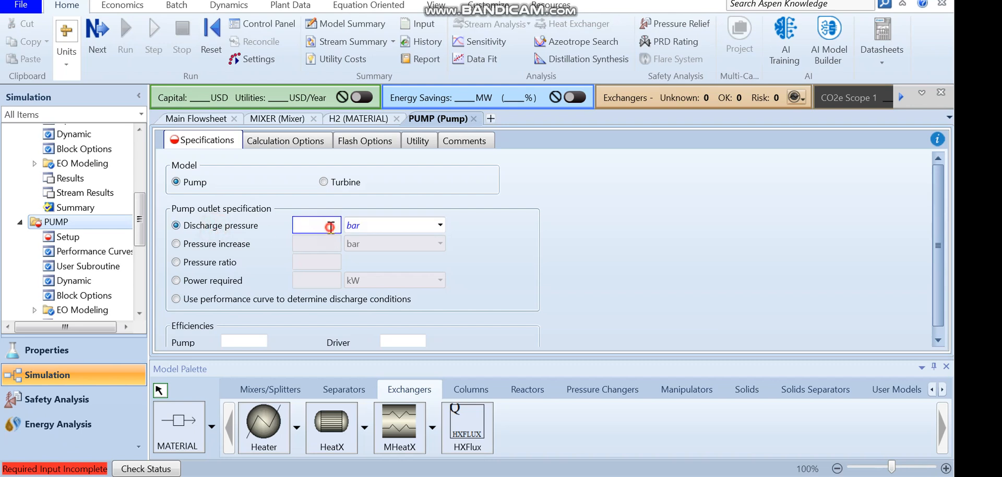
key(Return)
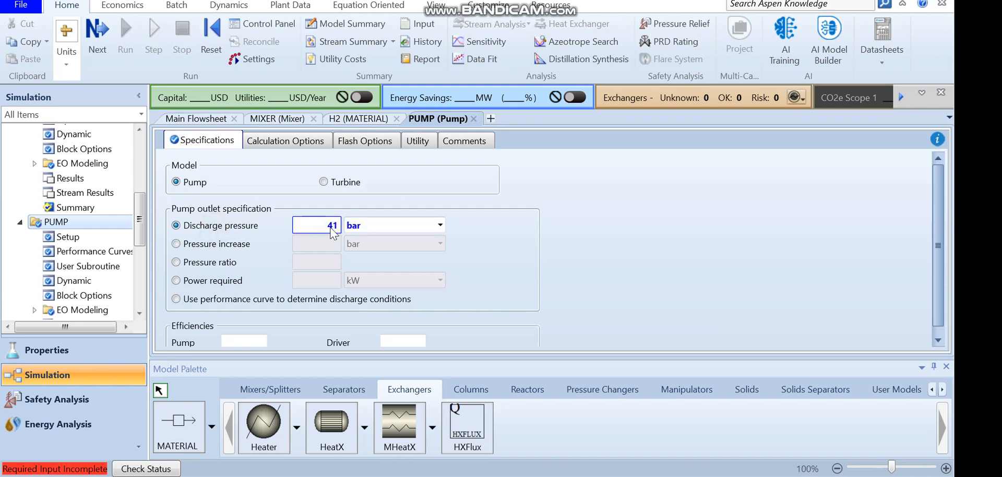
Open the heater and set its outlet temperature to 250 C and pressure to 0 bar
click(436, 7)
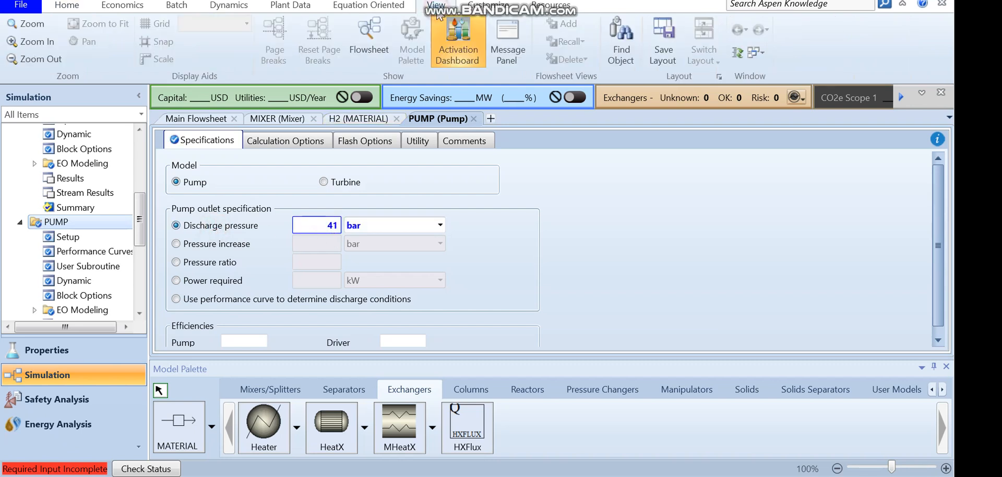
click(360, 53)
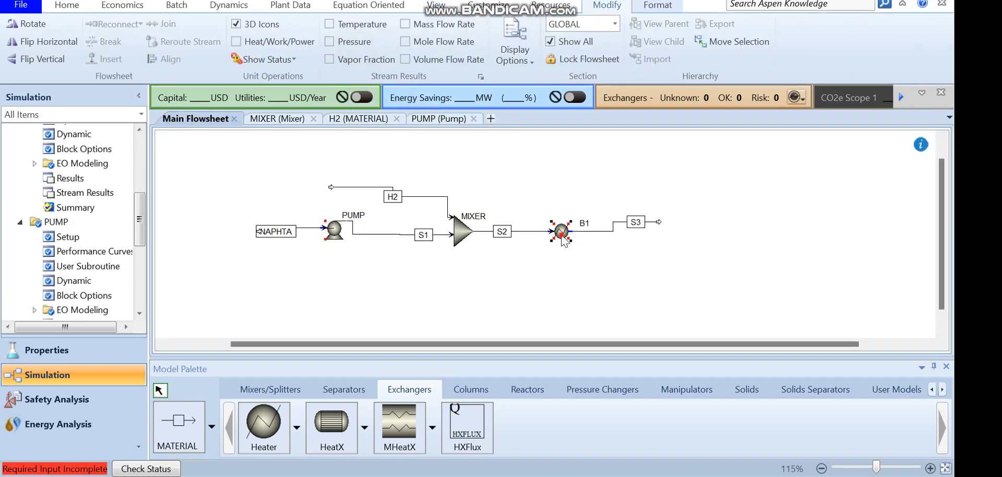
double_click(562, 236)
click(366, 230)
text(250)
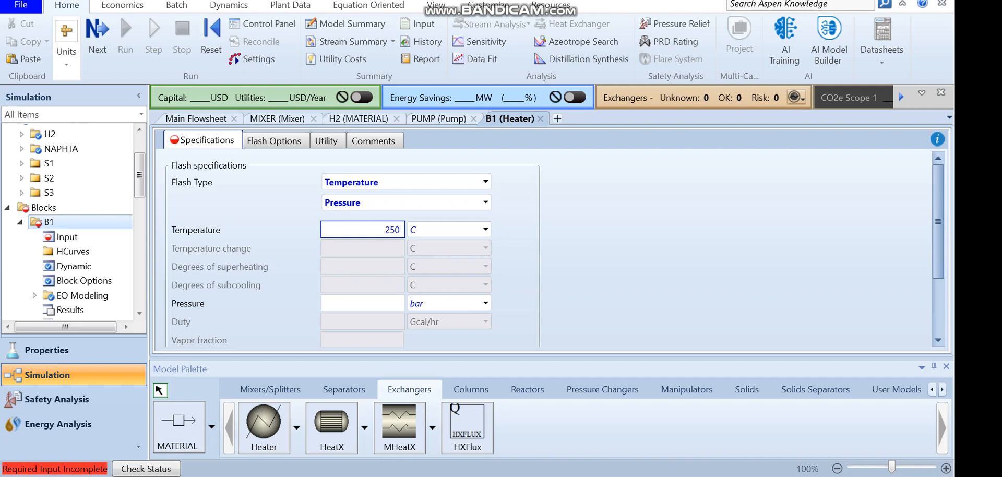
click(373, 306)
key(Return)
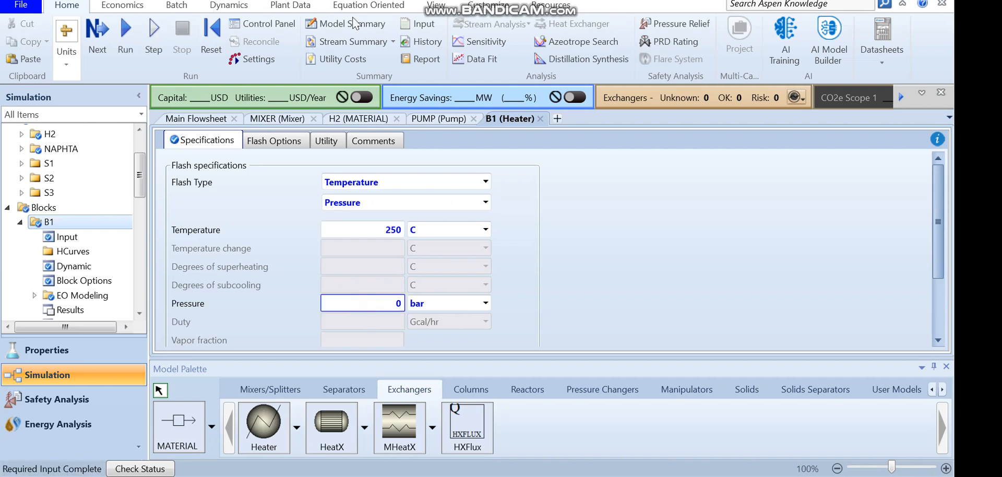
Place a Valve block on the flowsheet after the heater outlet stream
click(438, 5)
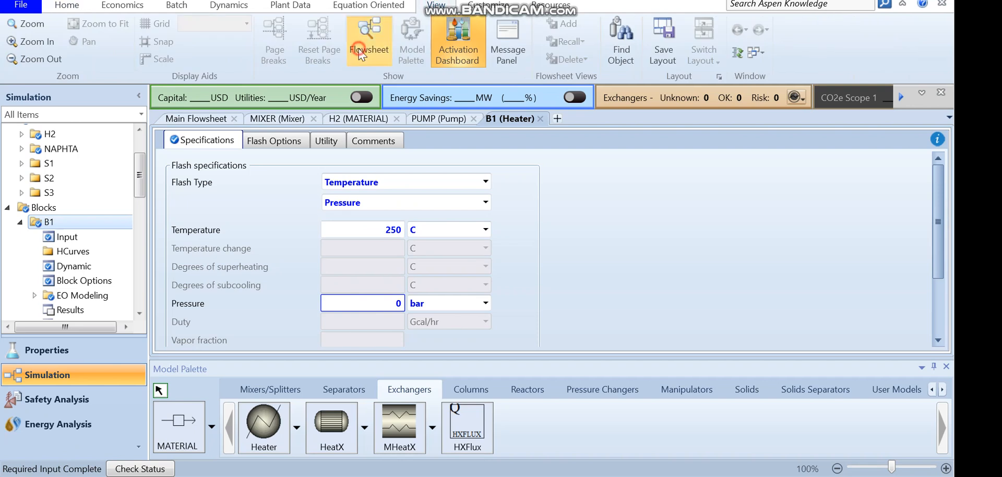
click(369, 44)
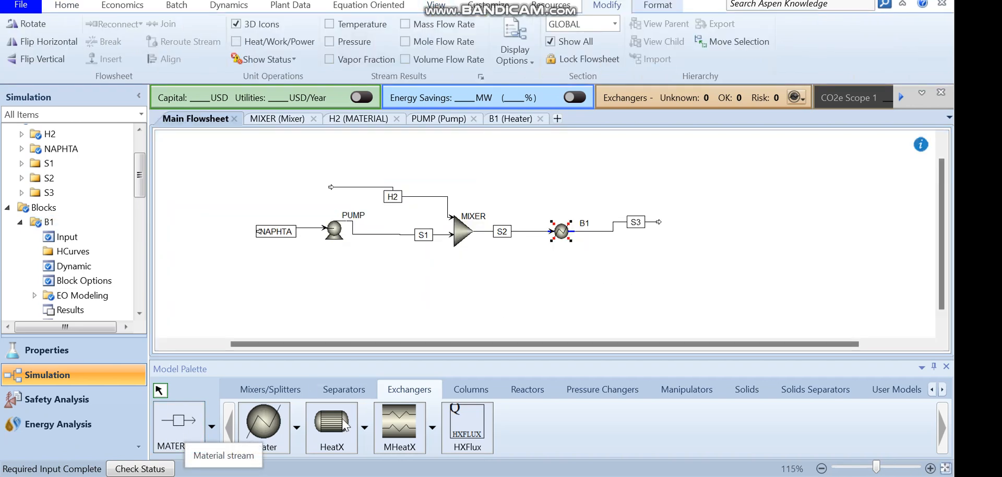
click(565, 390)
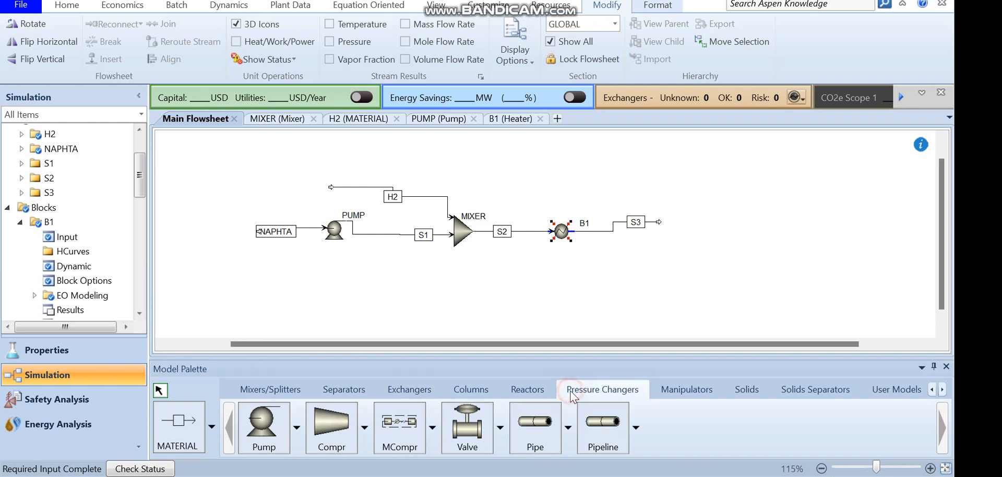
click(483, 435)
click(677, 223)
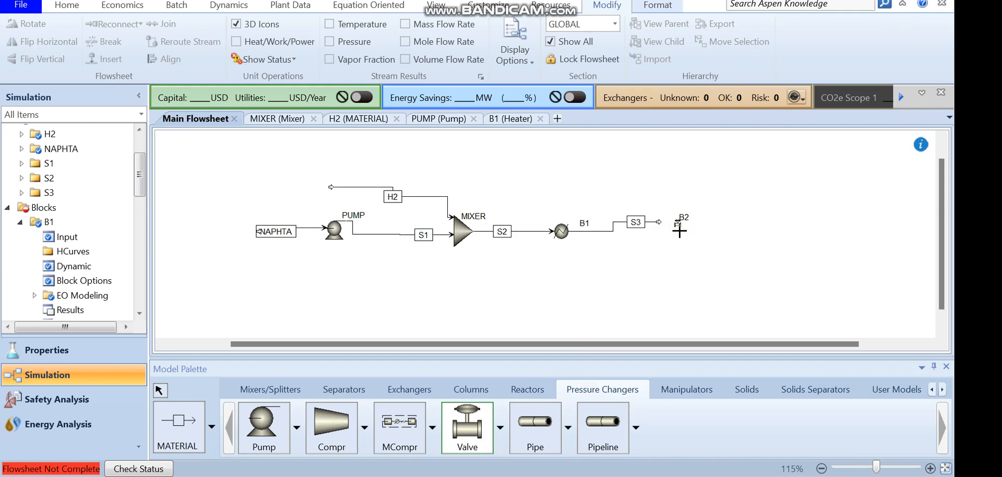
right_click(723, 229)
click(679, 223)
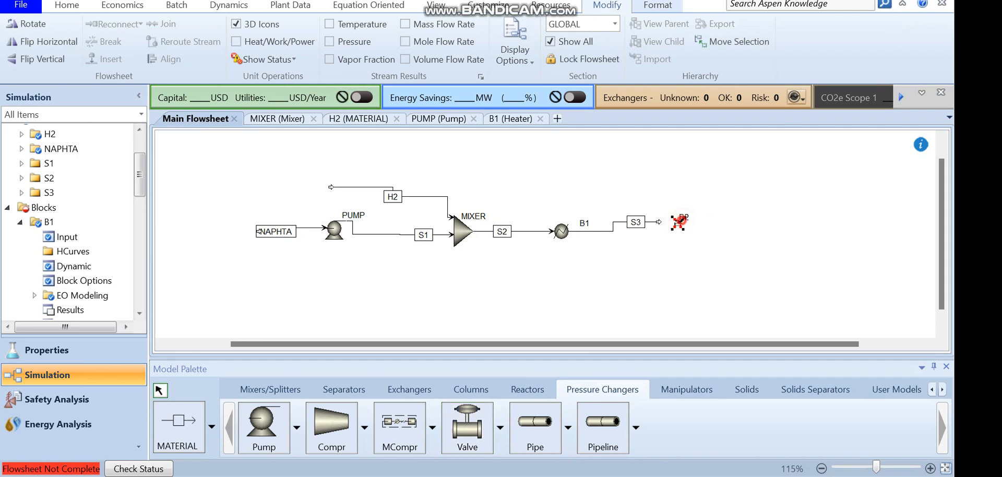
Rename the heater block HX1 and the valve block VALVE
click(583, 222)
text(HX1)
key(Return)
click(703, 203)
text(VALVE)
key(Return)
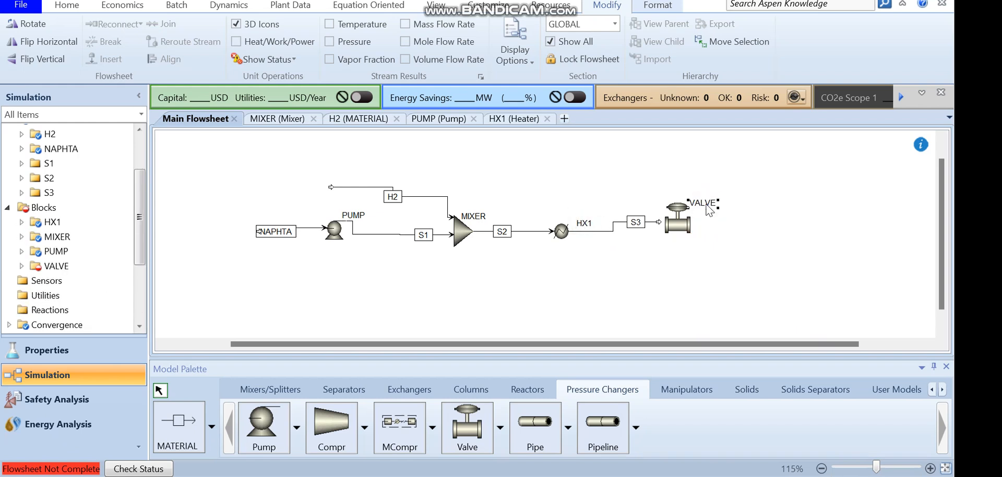
Add a product material stream leaving the valve outlet
click(658, 223)
click(178, 423)
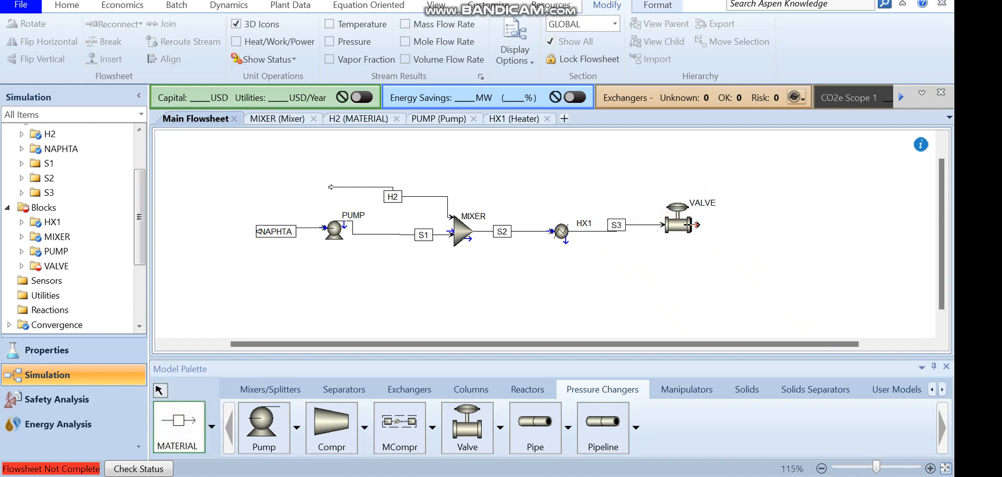
click(695, 225)
click(763, 226)
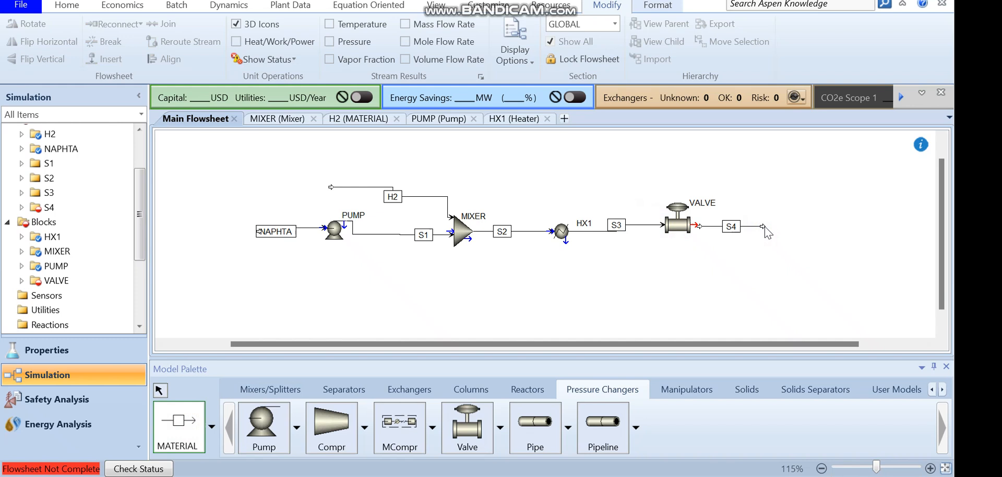
key(Escape)
Open the valve, set its outlet pressure to 40 bar, and run the simulation
double_click(699, 226)
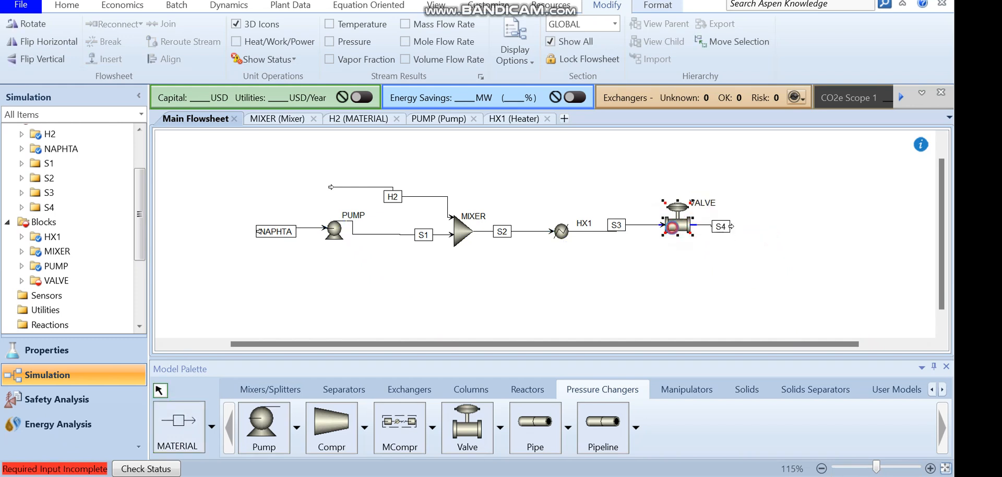
double_click(677, 223)
click(293, 265)
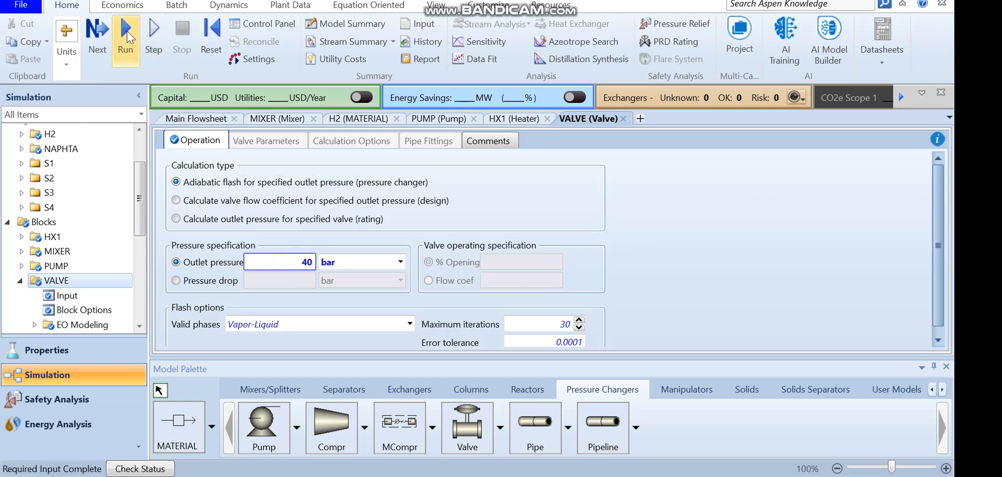
click(126, 39)
View the pump results with brake power shown in hp and return to the main flowsheet
click(436, 5)
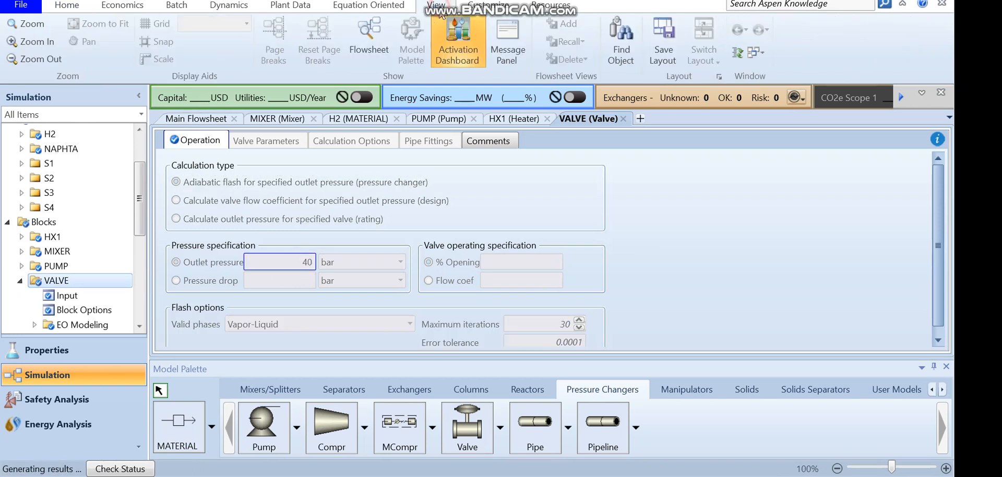
click(367, 43)
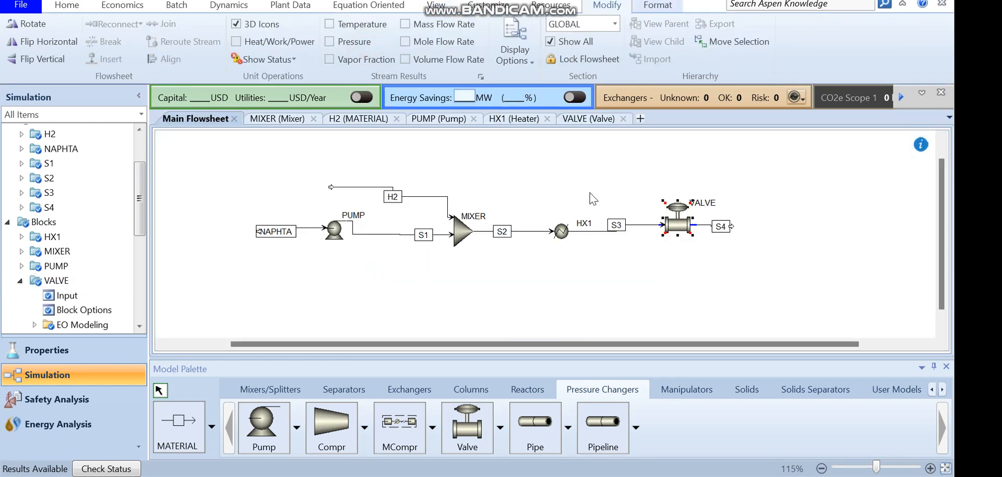
double_click(332, 234)
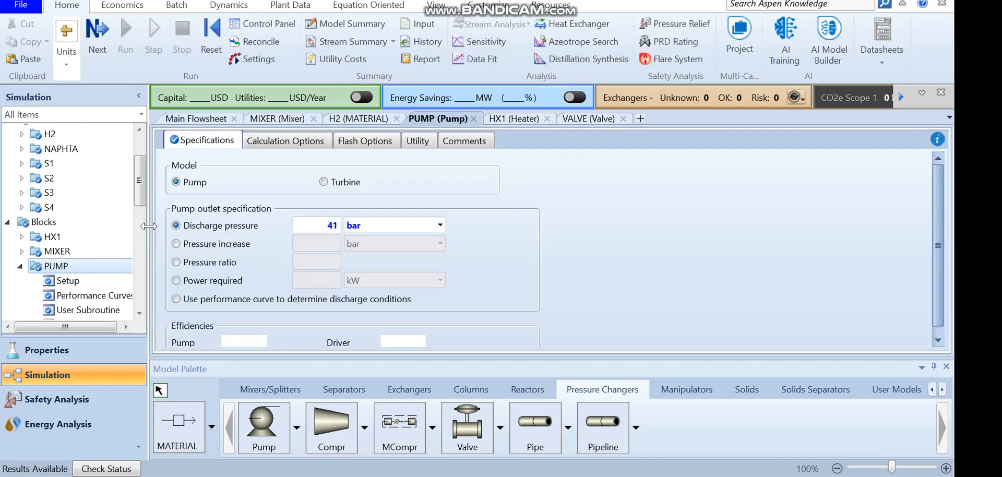
drag(136, 197, 139, 233)
click(89, 219)
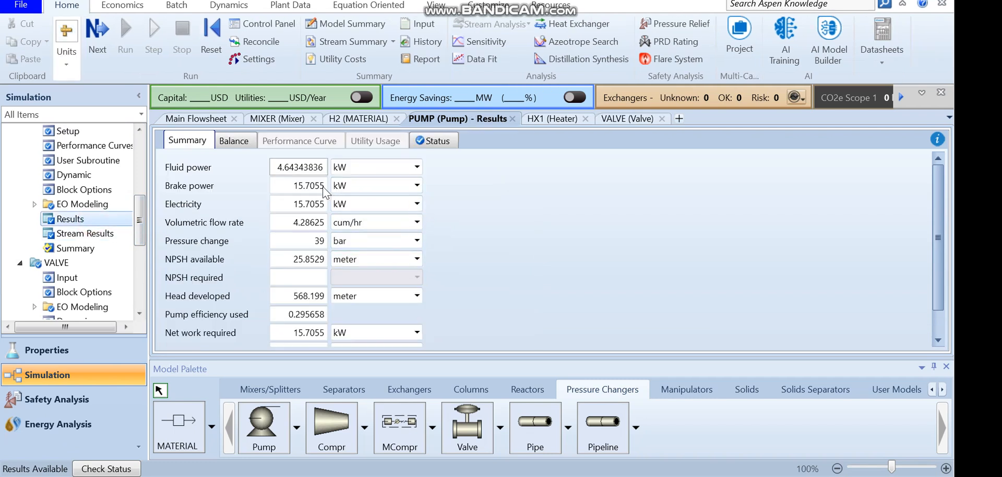
click(417, 186)
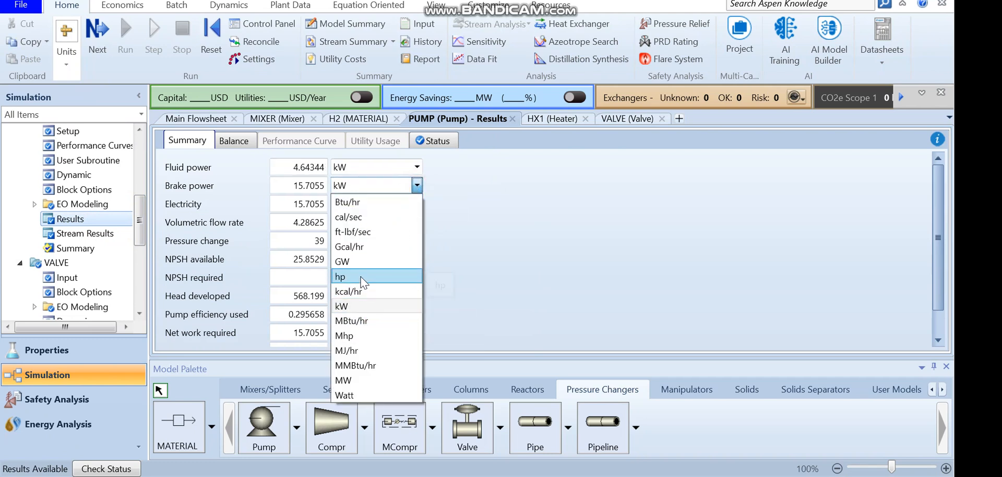
click(402, 277)
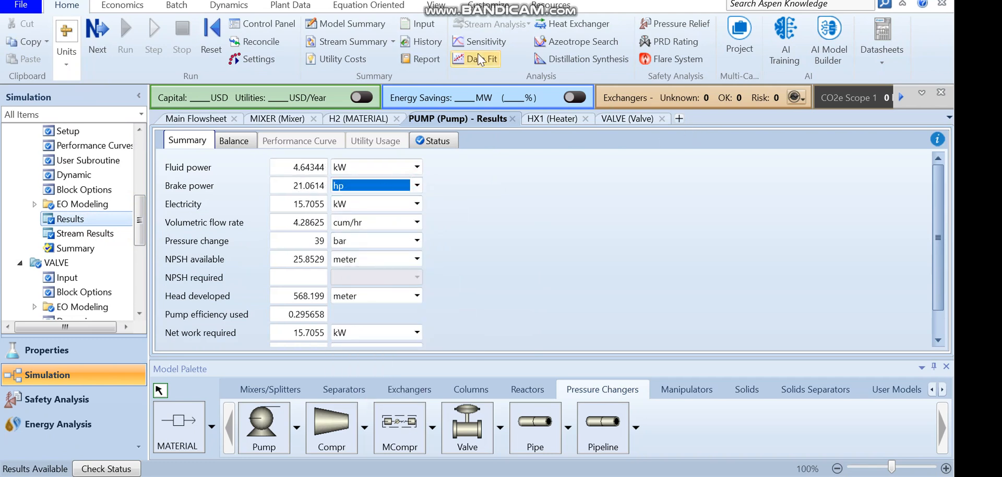
click(436, 9)
click(368, 43)
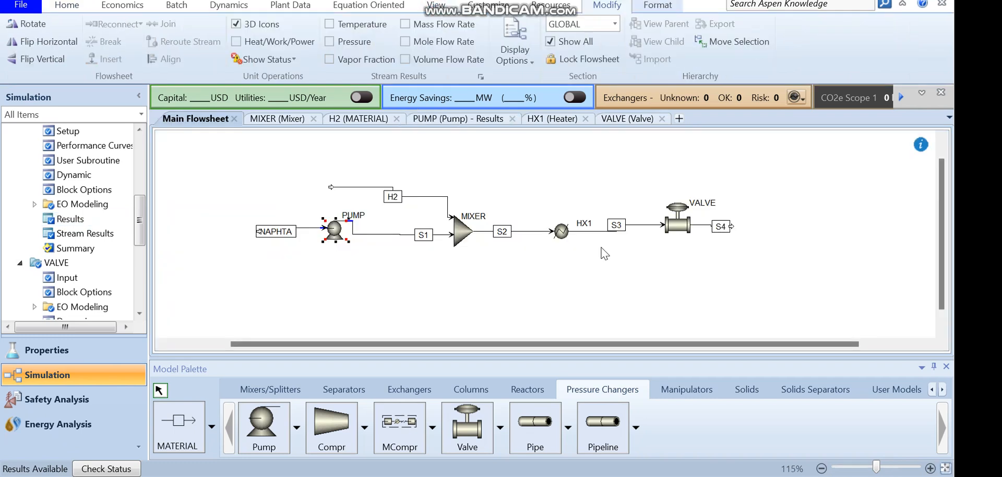
View the HX1 heater results with heat duty shown in kW and return to the main flowsheet
double_click(562, 237)
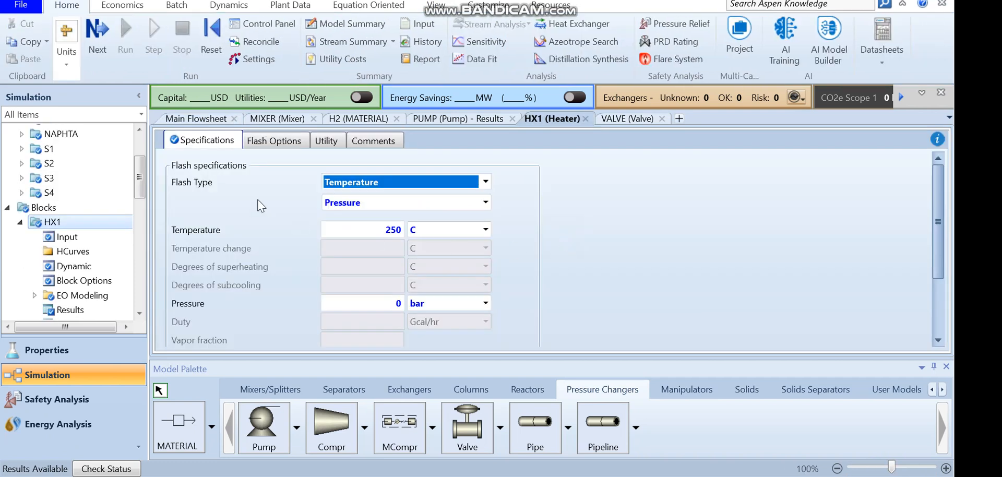
scroll(78, 219, down, 2)
click(77, 214)
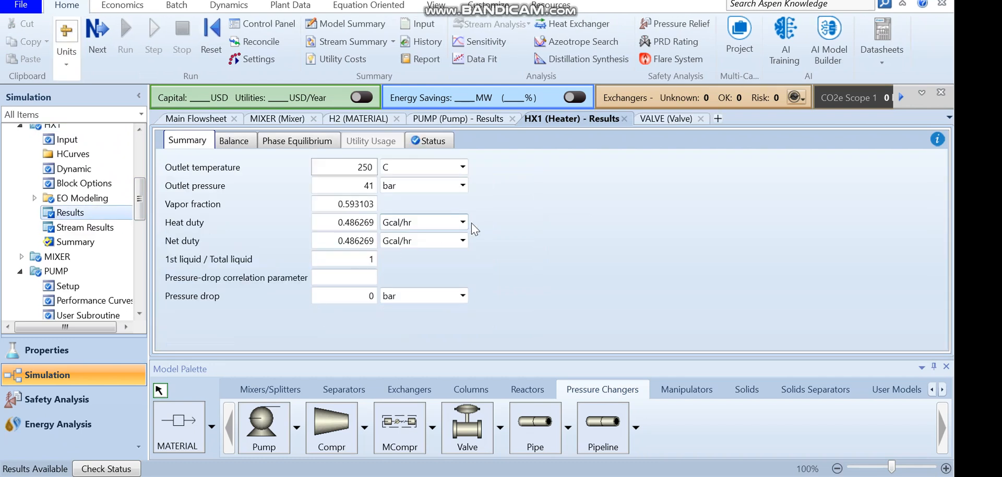
click(464, 222)
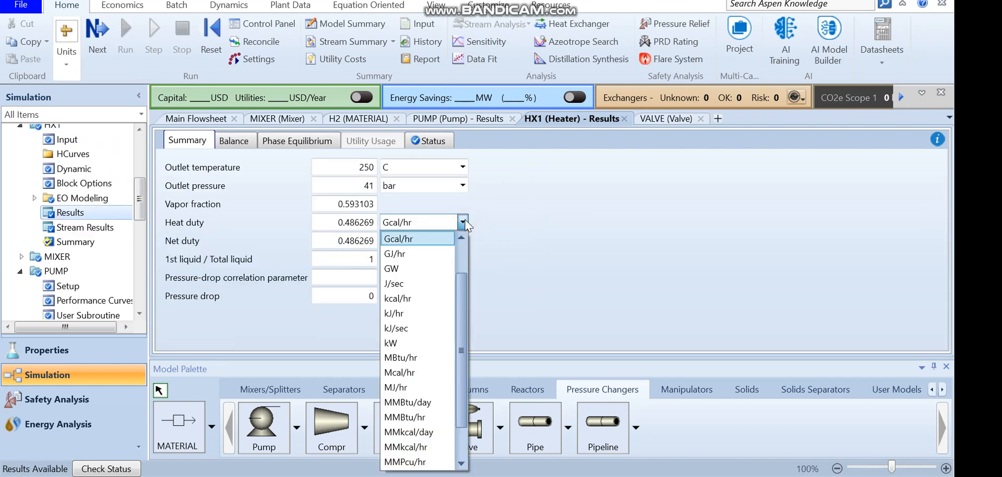
key(k)
key(k)
key(k)
key(k)
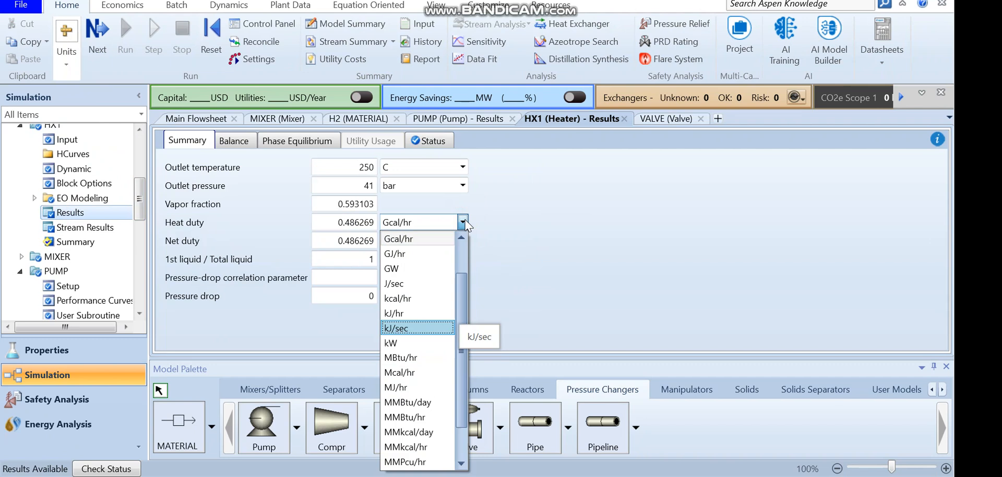
key(Return)
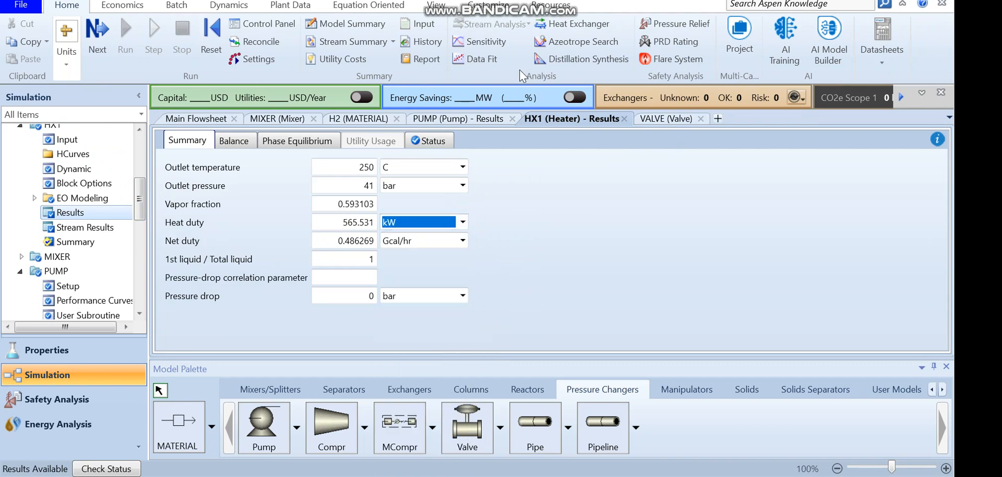
click(436, 5)
click(374, 33)
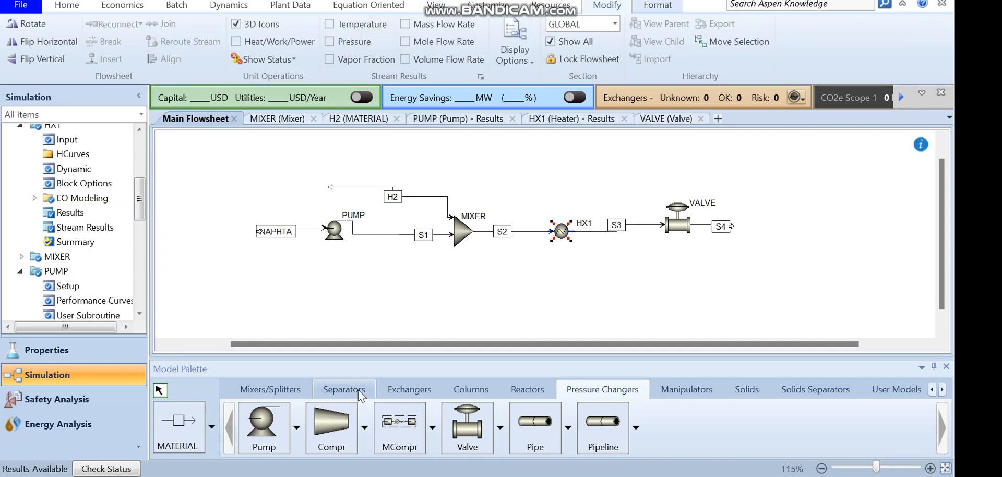
Place a Heater block to the right of the valve on the flowsheet
click(412, 389)
click(264, 426)
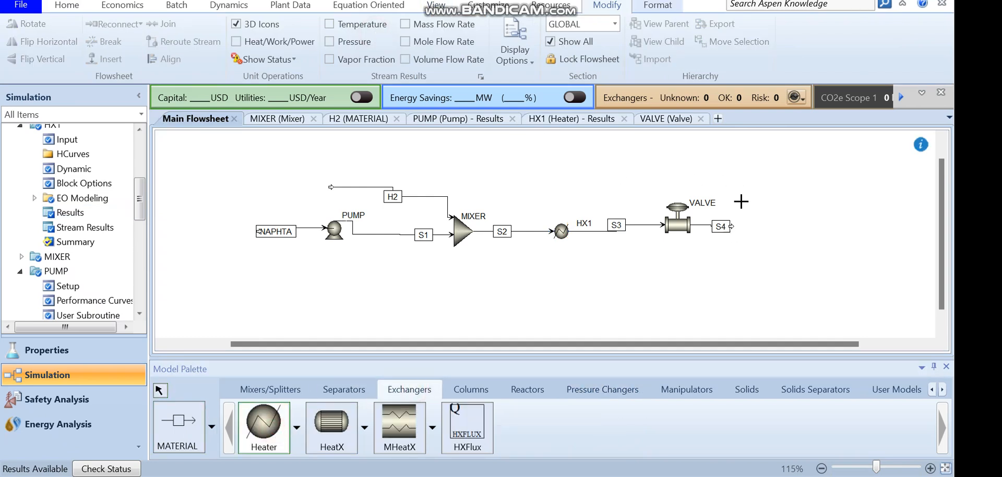
click(760, 222)
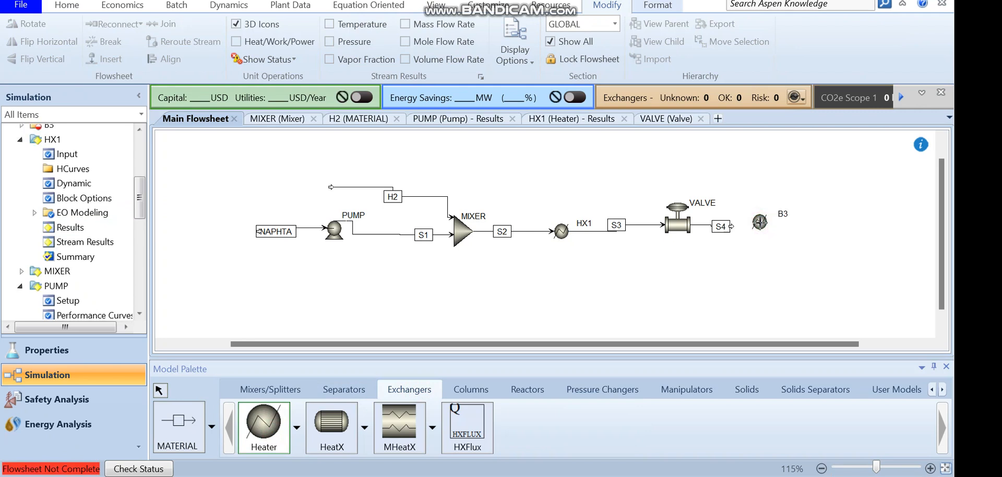
Try to rename the new heater block HX
right_click(797, 195)
double_click(784, 213)
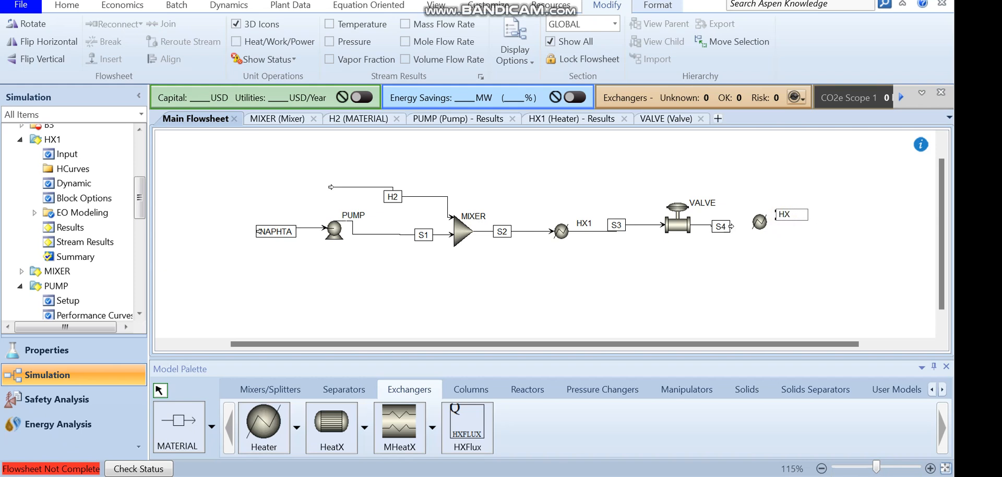
key(Return)
Connect stream S4 to the new heater's inlet and add a product material stream leaving its outlet
drag(732, 226, 749, 222)
click(178, 423)
click(771, 221)
click(822, 223)
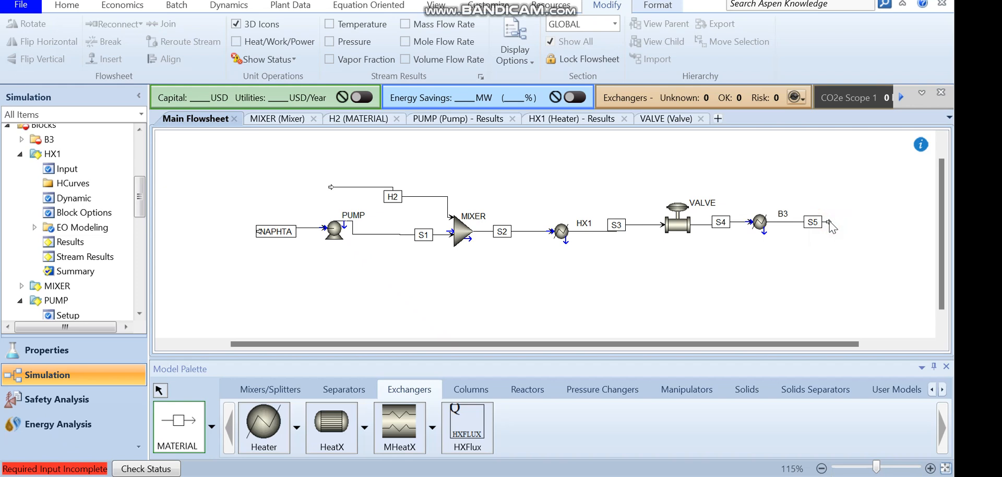
right_click(829, 228)
Set the new heater's temperature to 350 C and pressure to 0 bar, then run the simulation
double_click(761, 221)
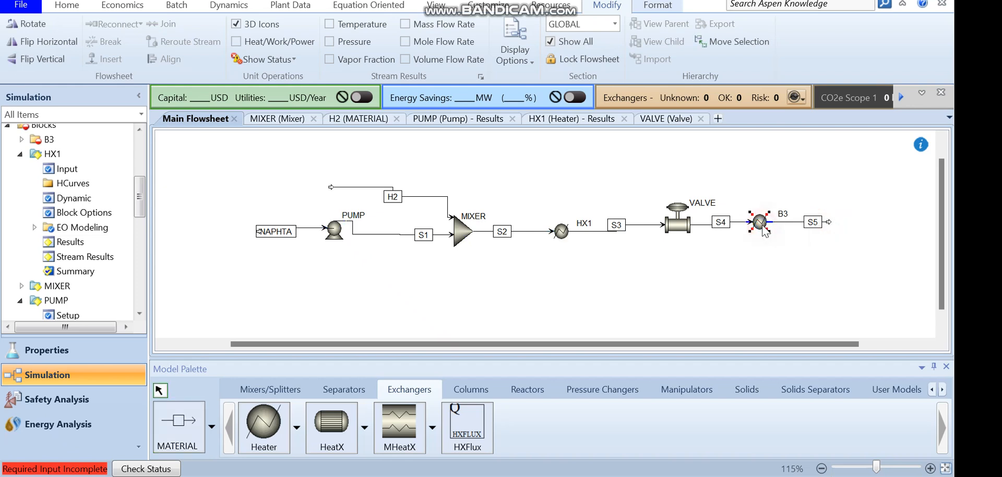
click(371, 229)
text(350)
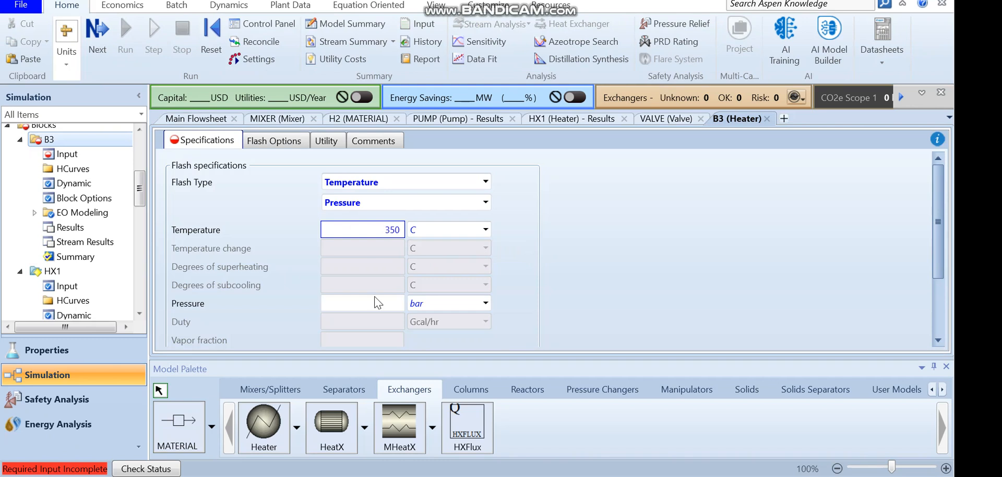
click(377, 304)
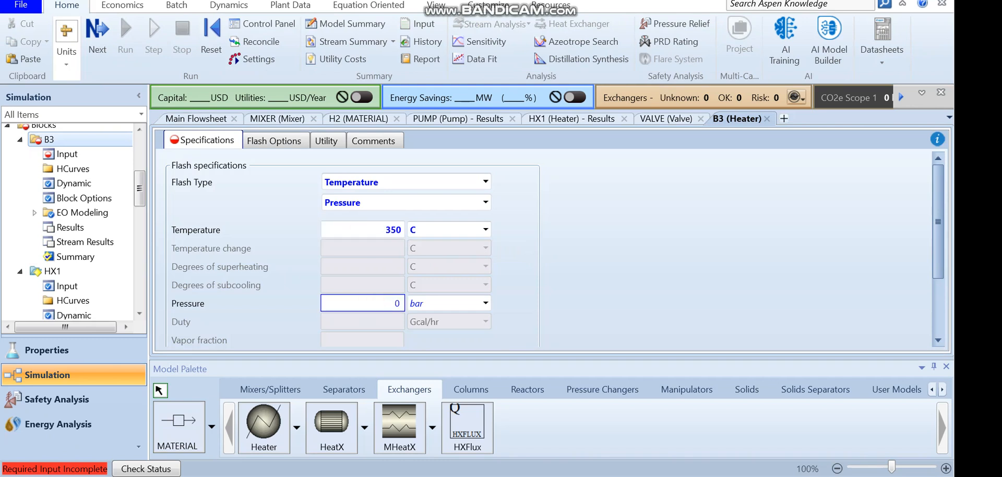
text(0)
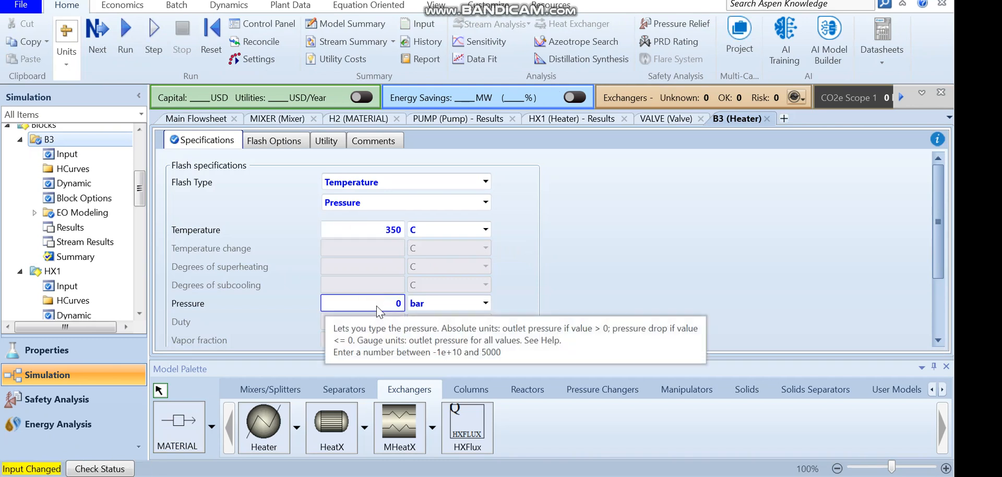
double_click(393, 308)
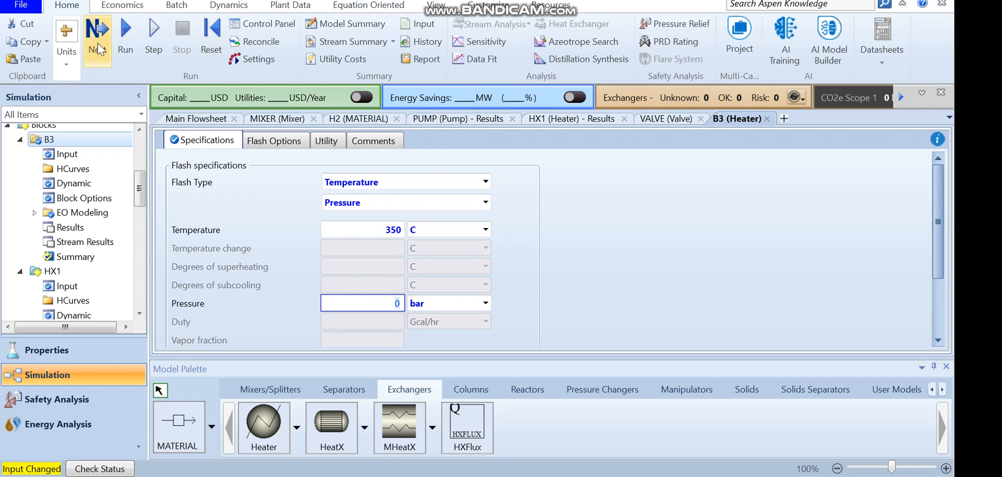
click(117, 43)
Rename the new heater block HX2 on the main flowsheet
drag(139, 180, 147, 212)
drag(145, 192, 148, 259)
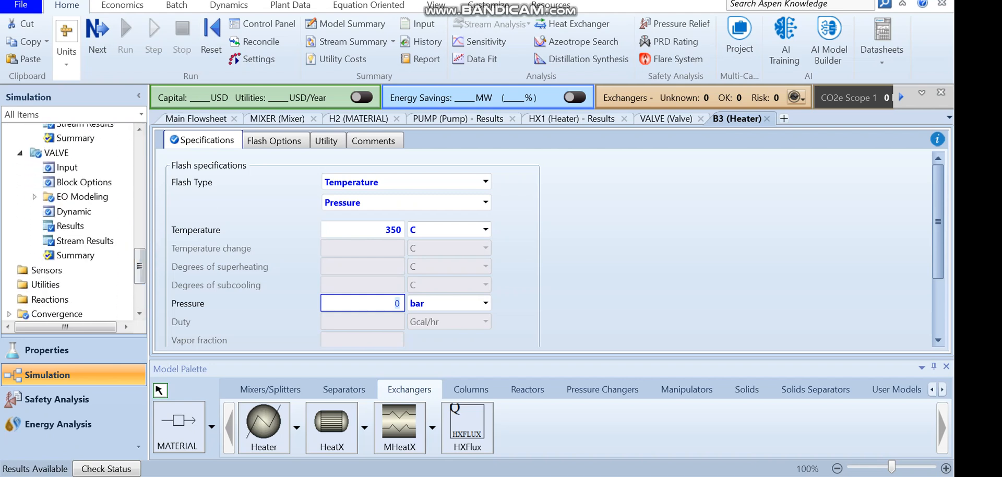
click(436, 5)
click(369, 45)
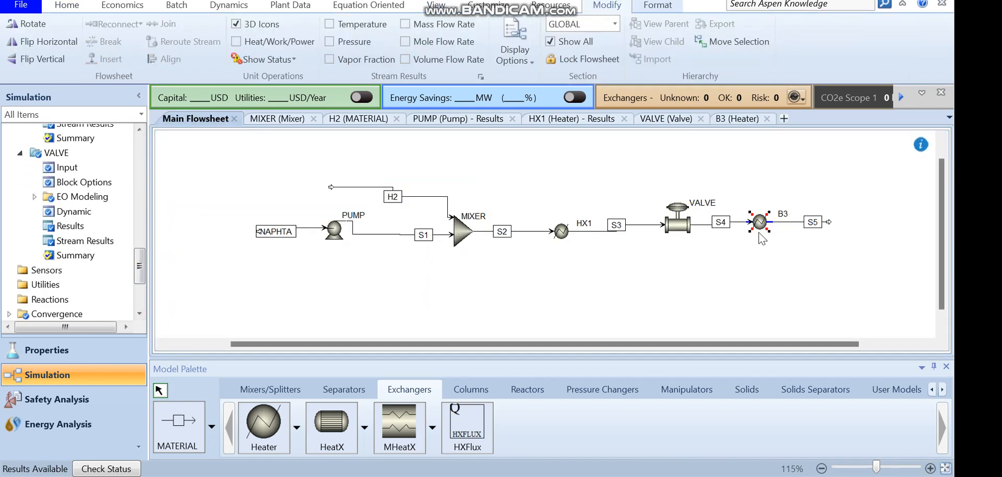
double_click(785, 214)
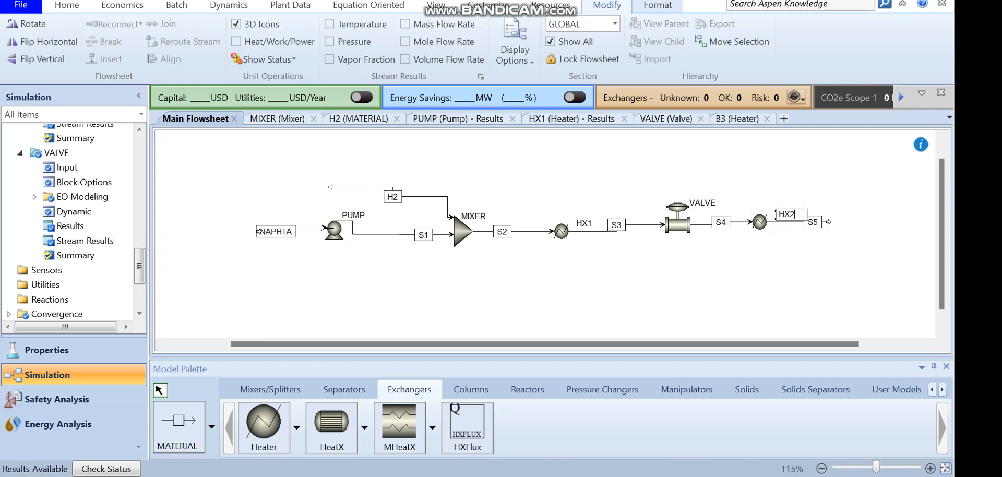
key(Return)
View the HX2 results with heat duty shown in kW and return to the main flowsheet
double_click(759, 222)
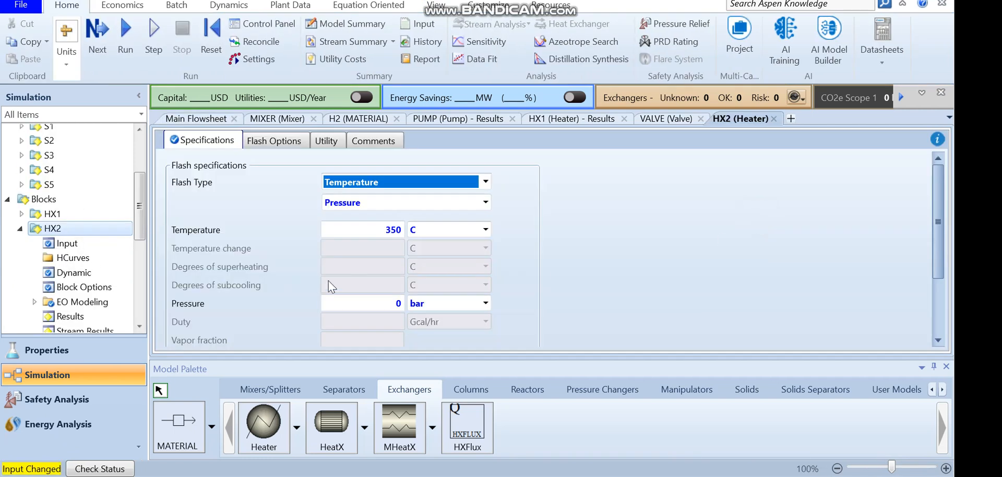
drag(140, 209, 139, 236)
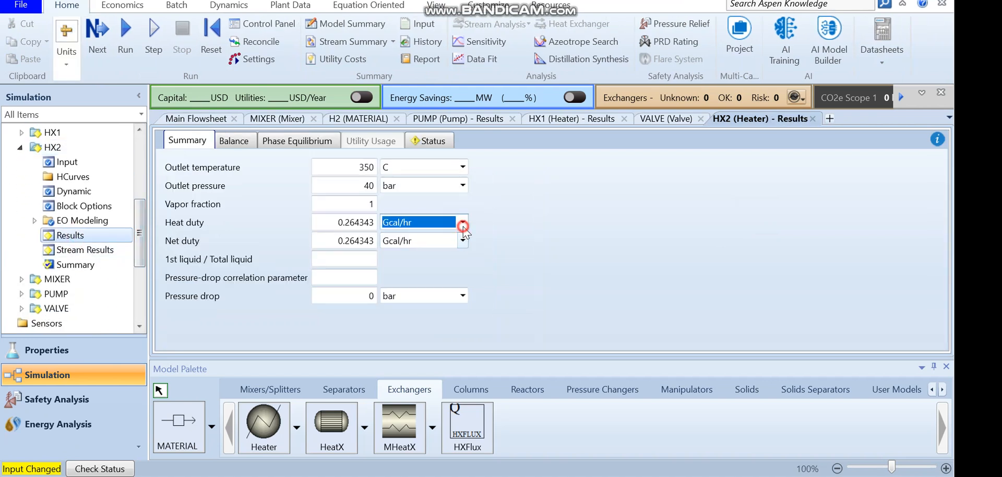
click(463, 224)
click(399, 342)
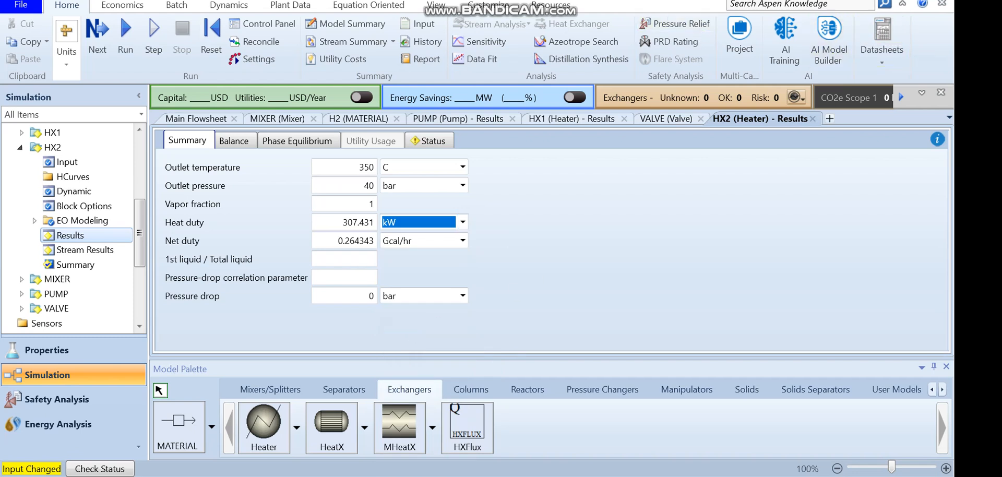
click(438, 6)
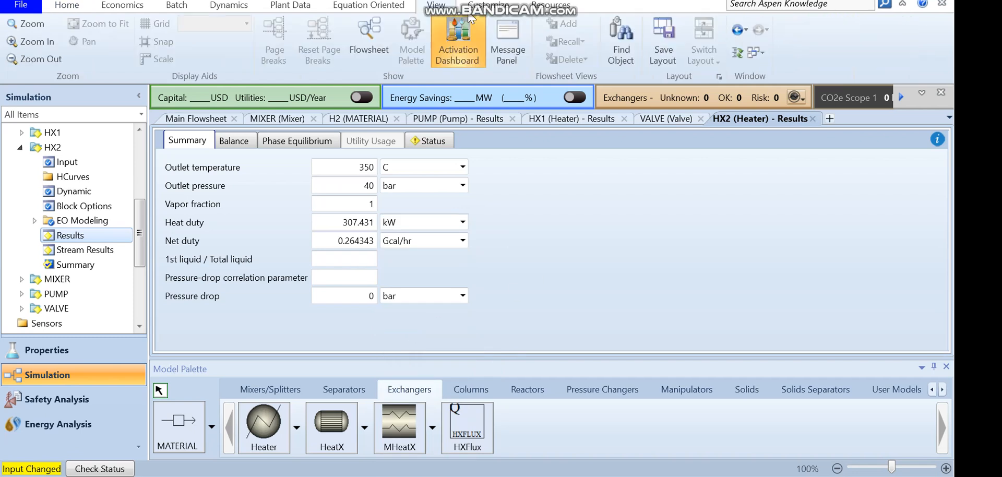
click(369, 42)
Move the S5 stream label closer to the HX2 heater
click(801, 273)
click(810, 223)
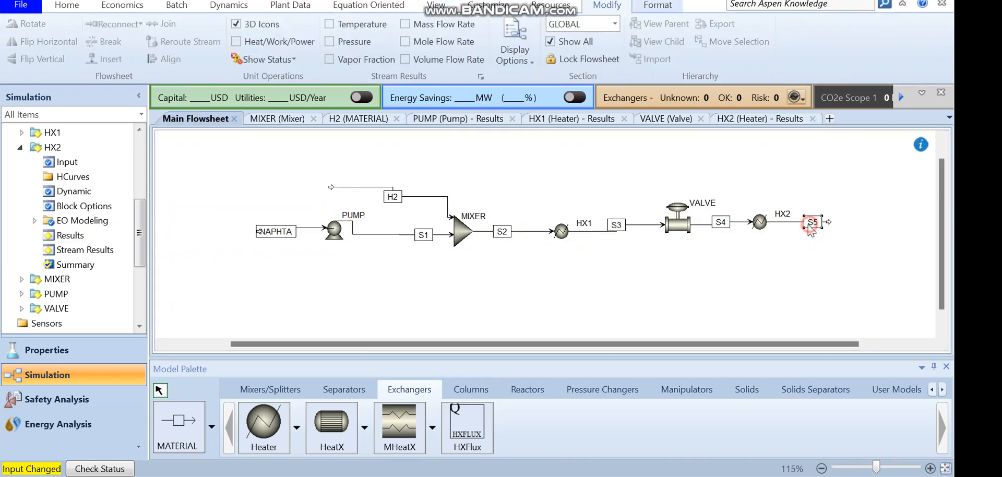
drag(797, 227, 798, 226)
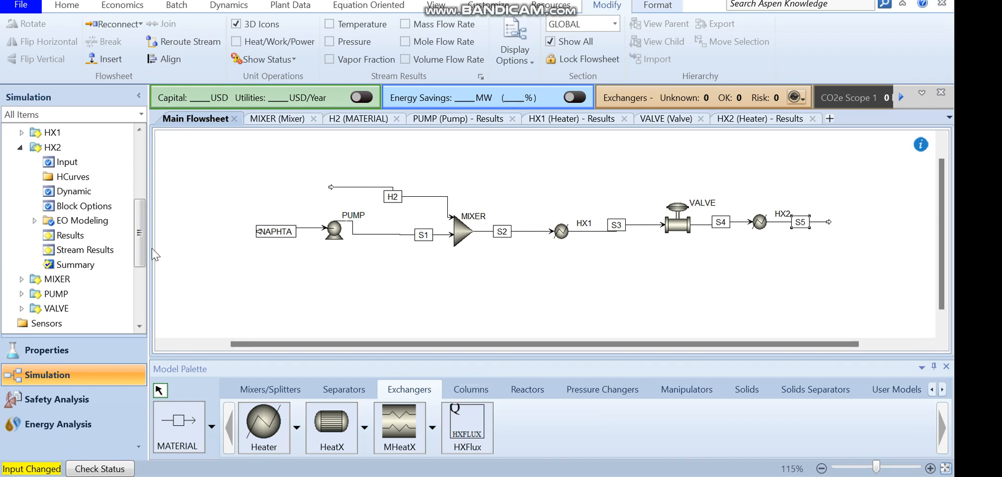
Create a new reaction set R-1 of type POWERLAW
drag(140, 238, 144, 299)
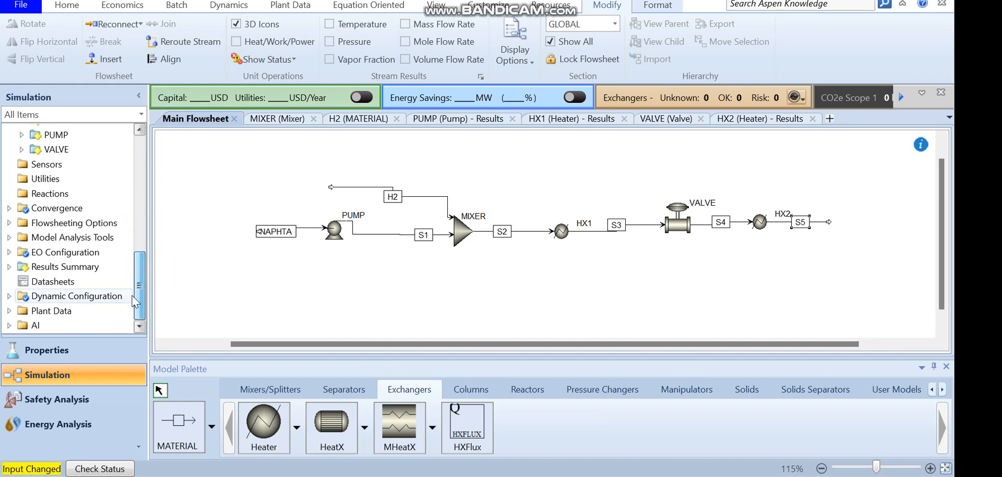
click(43, 193)
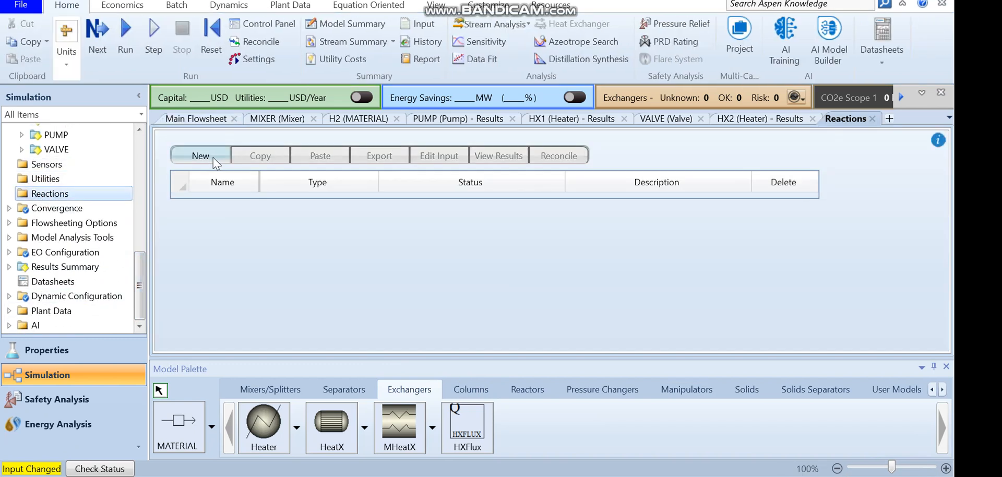
click(207, 155)
click(428, 246)
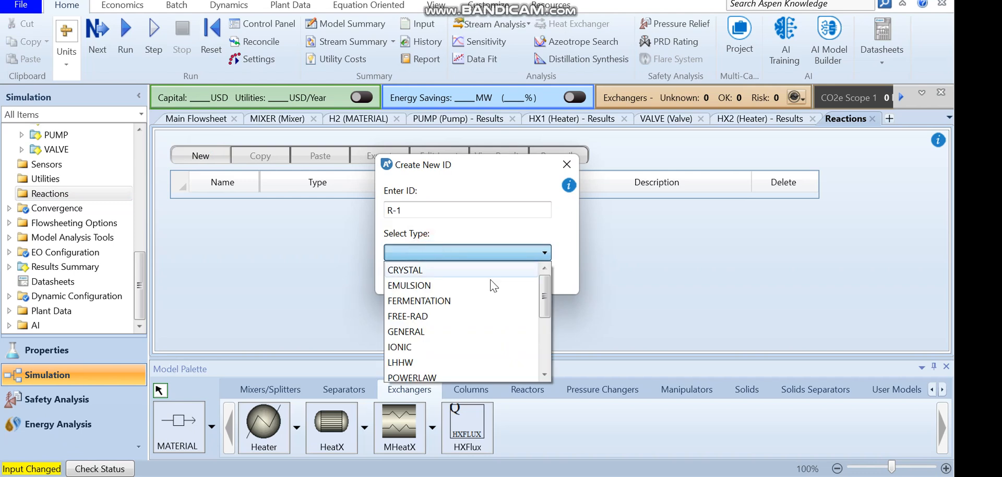
drag(545, 307, 545, 312)
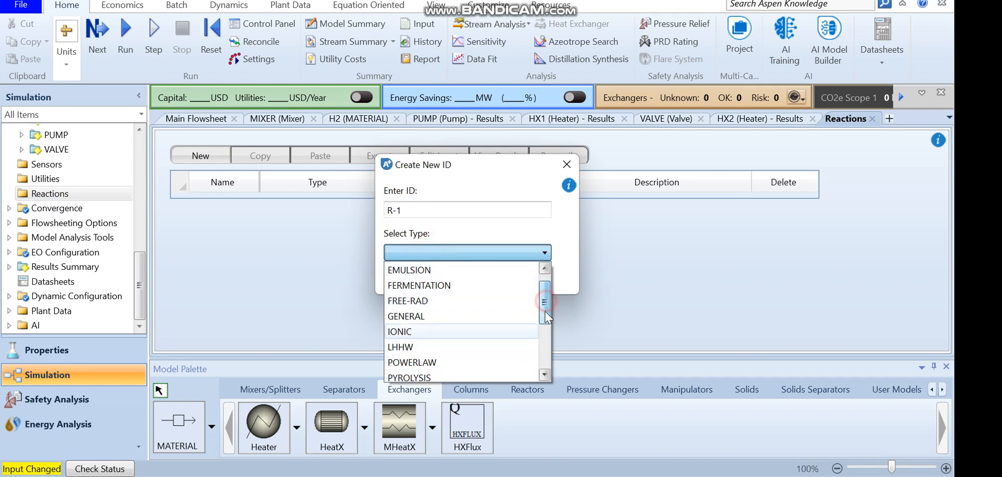
click(434, 362)
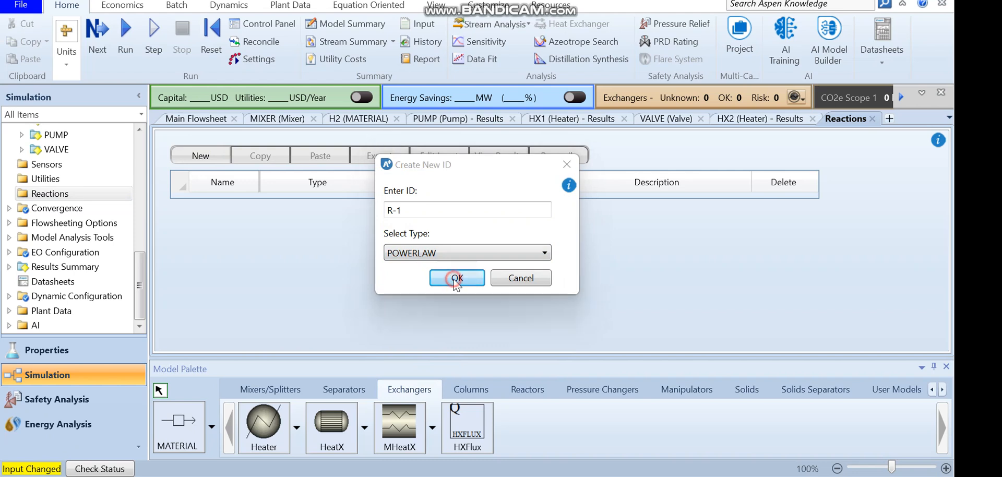
click(453, 280)
Switch to the Word document and read the reactions, rate expressions and kinetic parameters
mouse_move(526, 470)
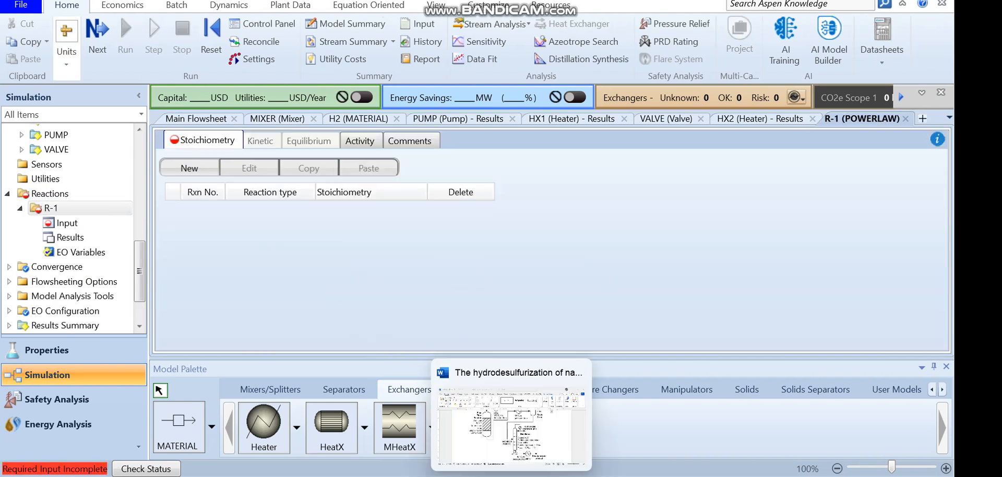
click(493, 412)
scroll(493, 409, down, 15)
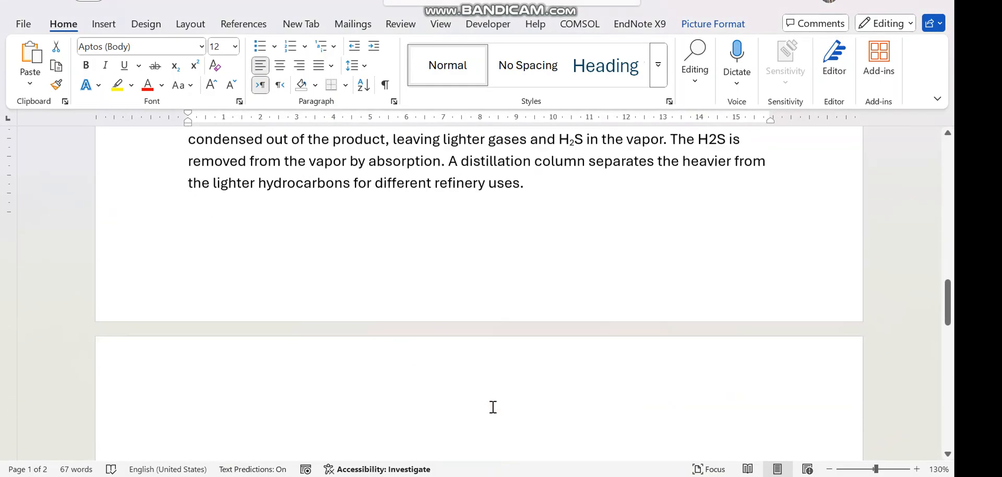
scroll(492, 407, down, 1)
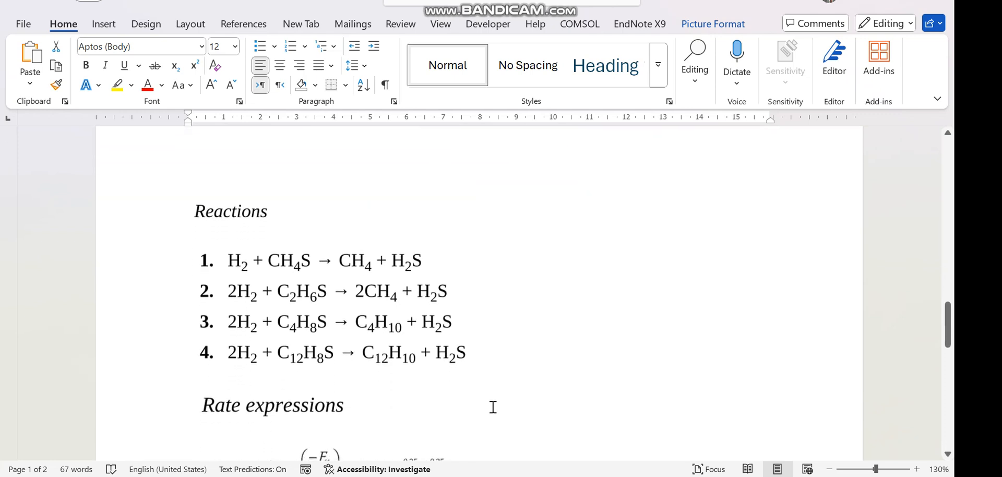
scroll(492, 407, down, 2)
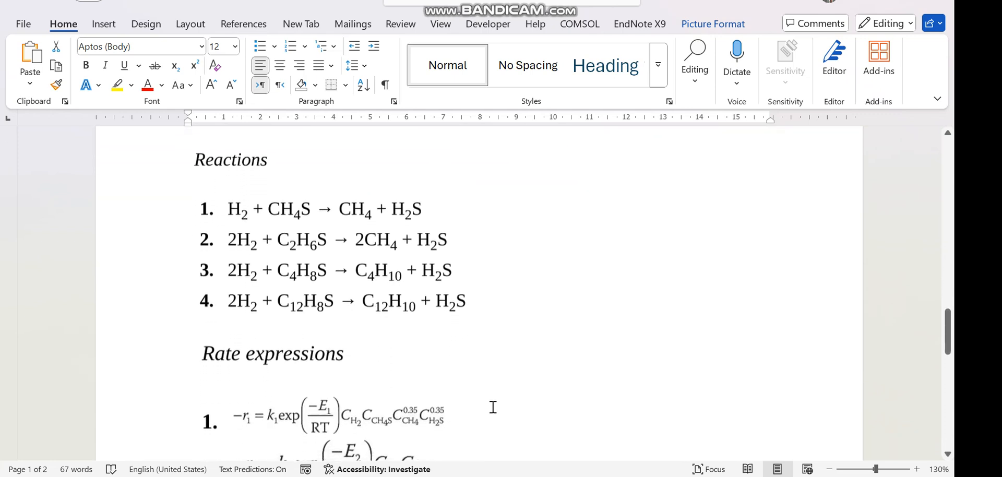
scroll(266, 334, down, 1)
scroll(266, 336, down, 3)
scroll(266, 336, down, 2)
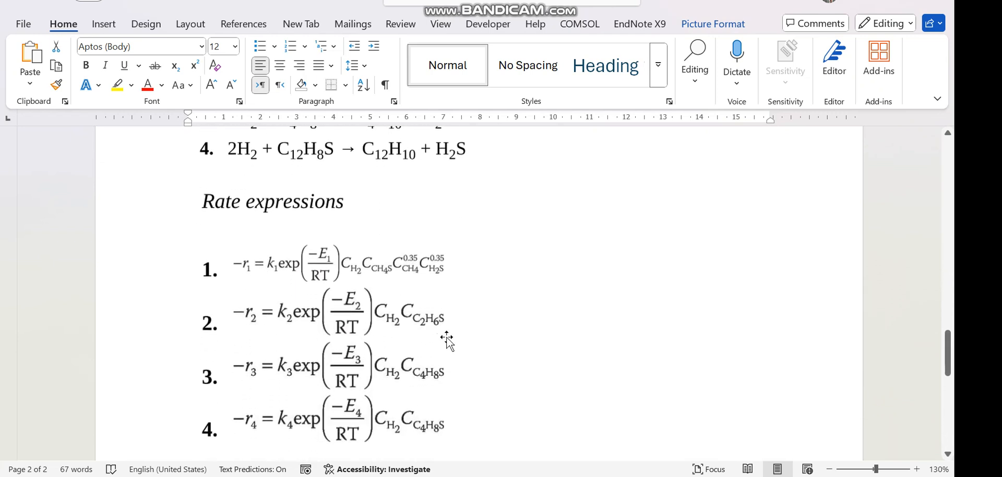
scroll(448, 341, down, 2)
scroll(447, 341, down, 3)
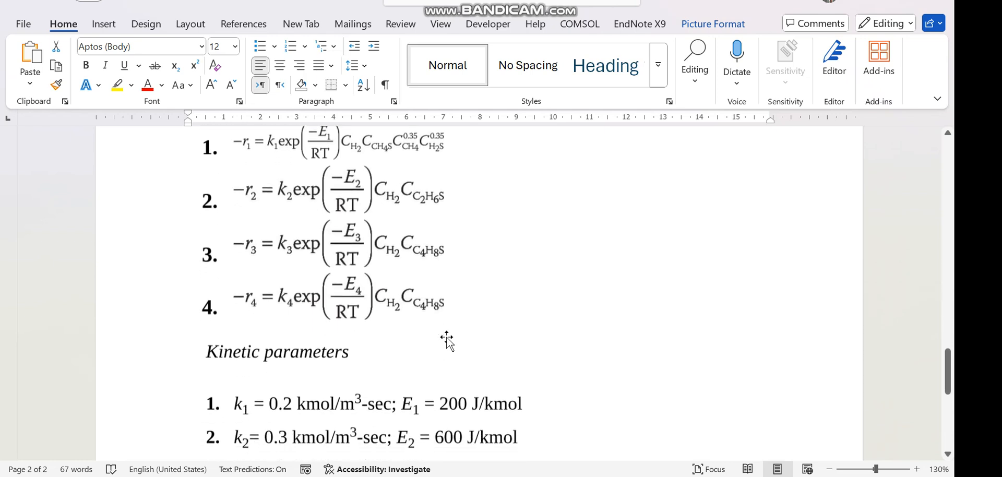
Scroll through the Word document to review the rate expressions and kinetic parameters for the four reactions
scroll(447, 340, down, 1)
scroll(447, 340, up, 5)
scroll(447, 340, down, 6)
scroll(447, 340, down, 3)
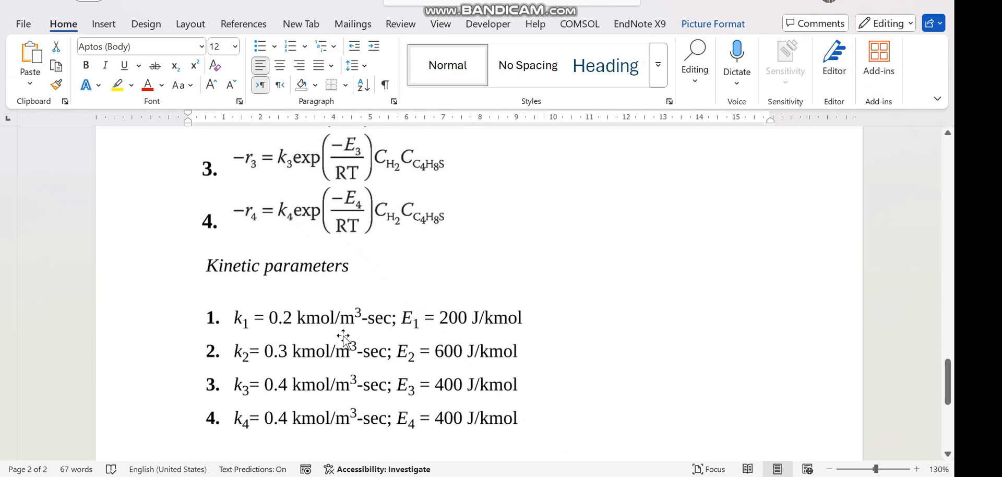
scroll(343, 337, up, 10)
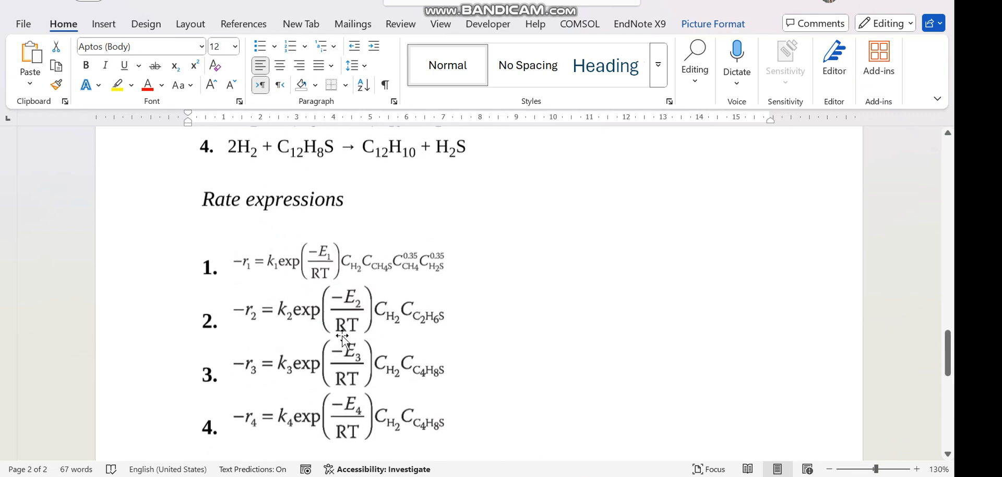
scroll(365, 329, down, 12)
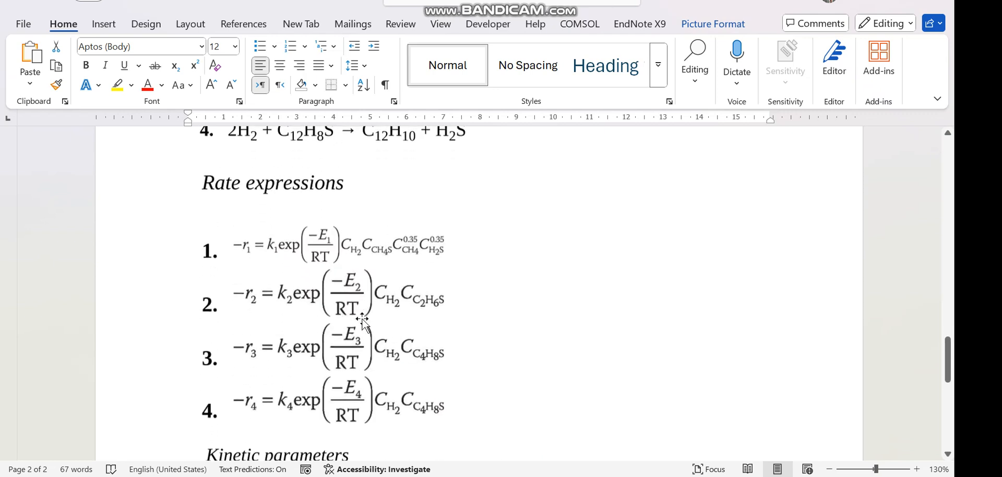
scroll(361, 321, up, 20)
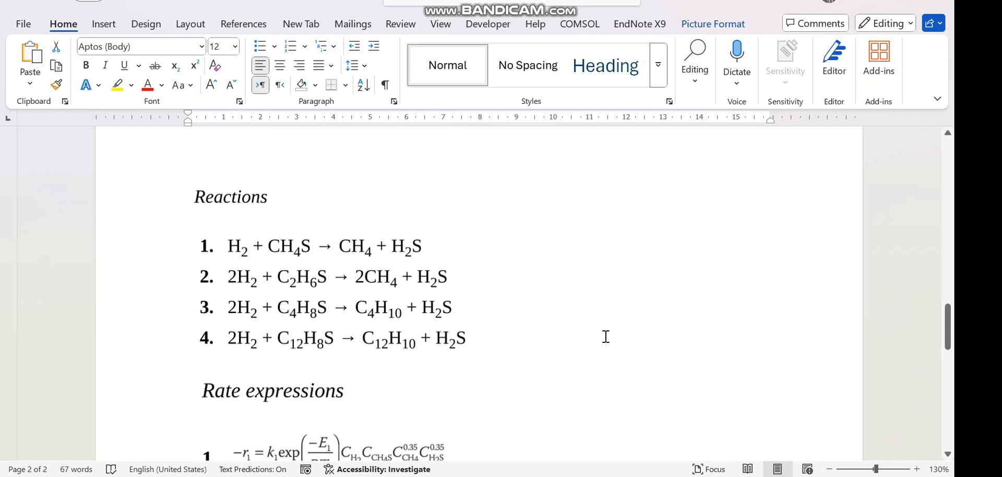
key(alt)
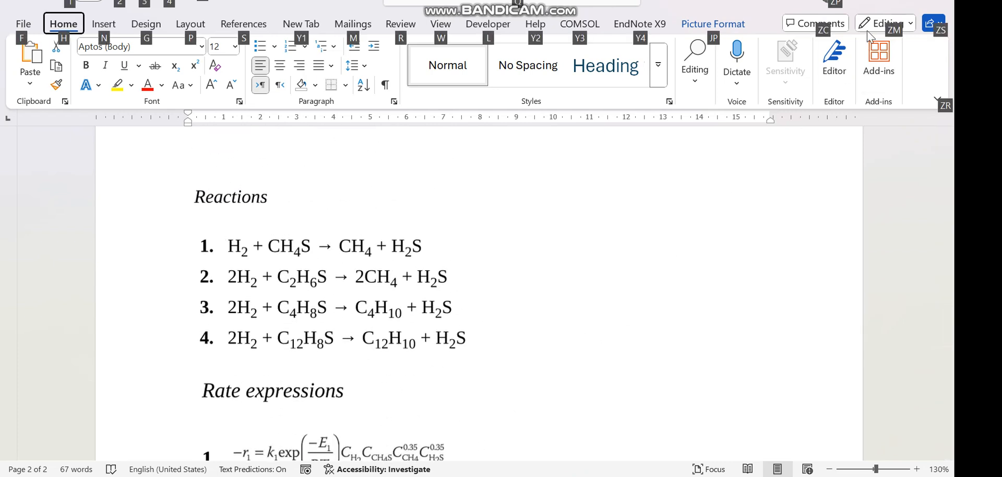
Switch back to Aspen Plus and create kinetic reaction 1 with reactants CH4S and H2, coefficients -1 and exponents 1
key(alt+Tab)
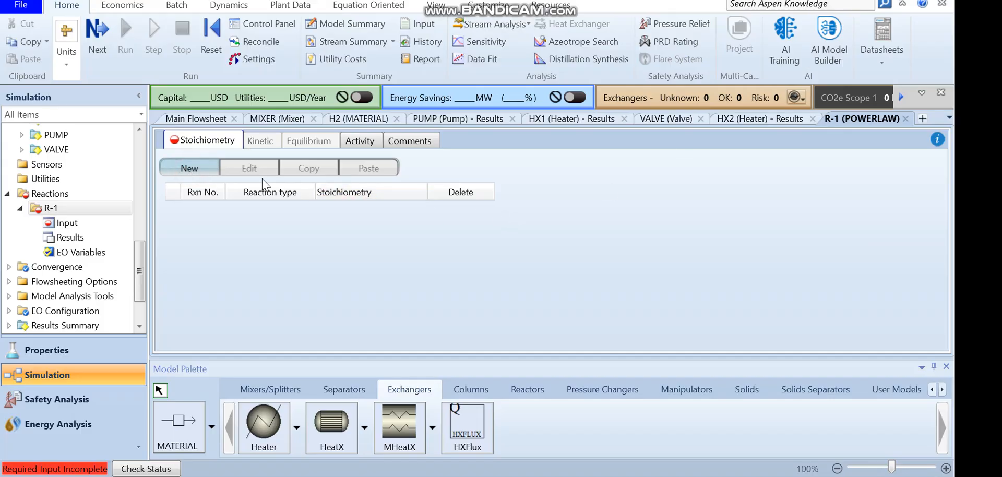
click(188, 168)
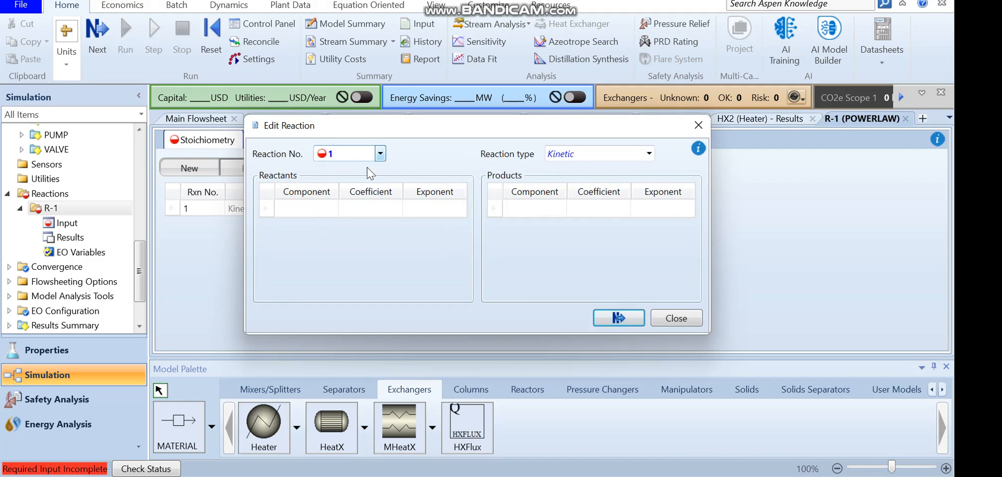
click(330, 209)
click(332, 209)
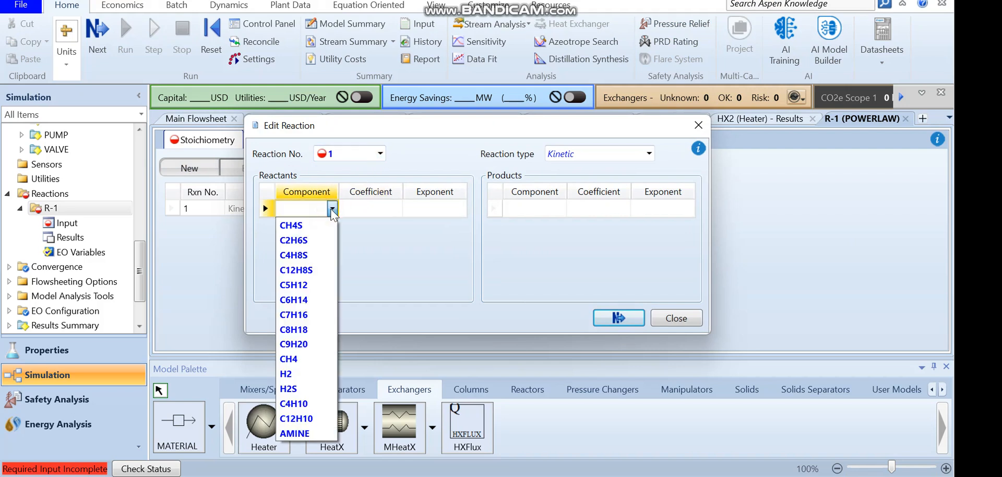
click(313, 225)
click(332, 226)
click(332, 226)
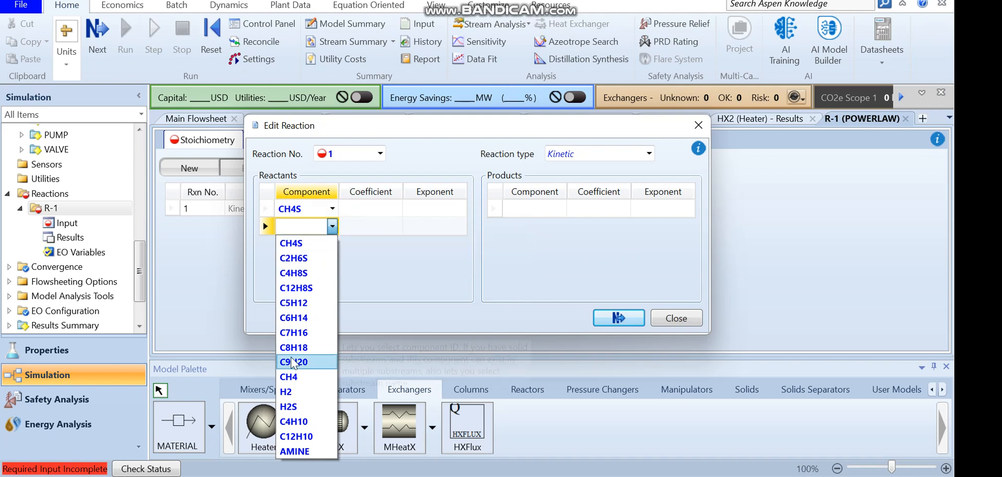
click(286, 391)
click(385, 212)
text(1)
key(Return)
click(385, 228)
text(1)
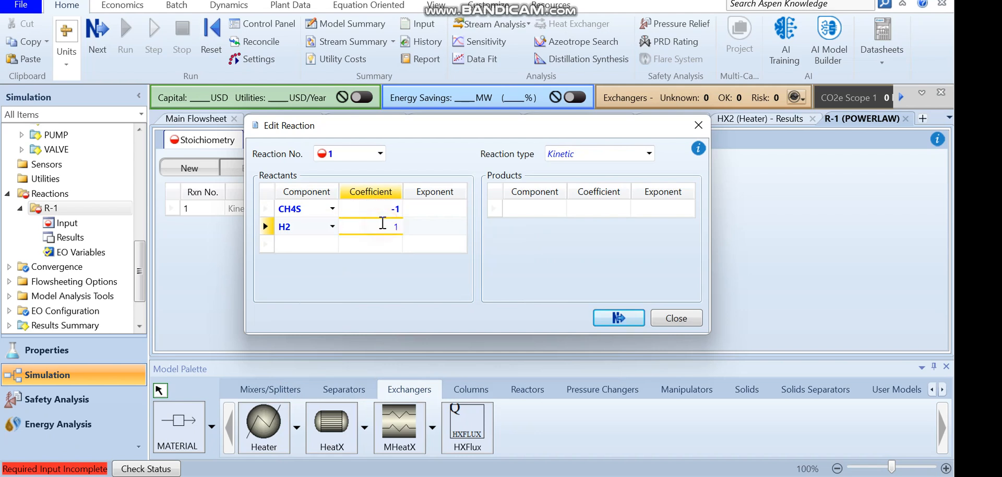
click(437, 211)
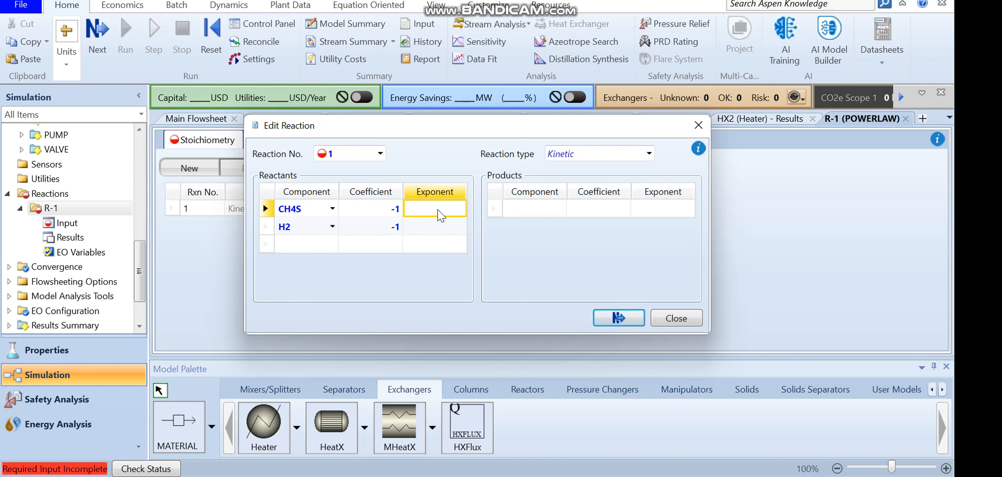
text(1)
key(Return)
text(1)
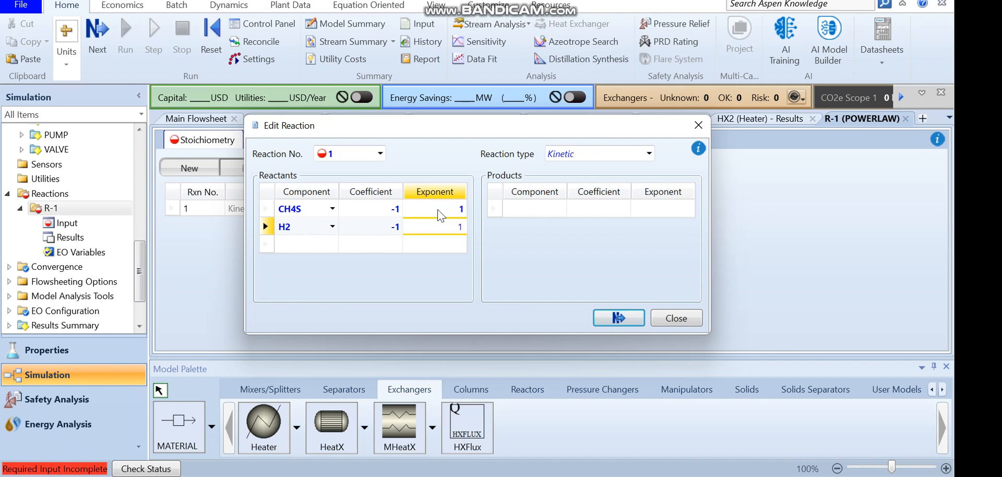
Add products CH4 and H2S to reaction 1 with coefficients 1 and exponents 0.35, then close the dialog
click(557, 209)
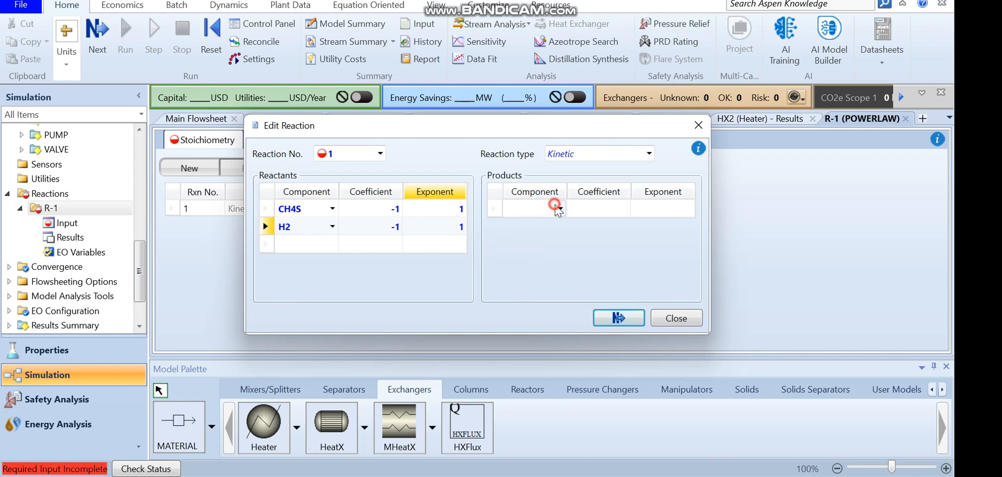
click(516, 359)
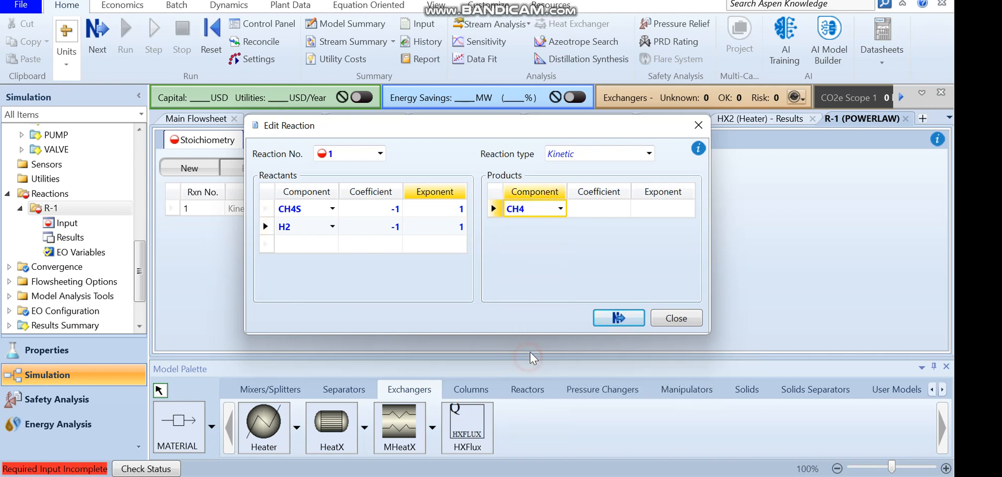
click(560, 226)
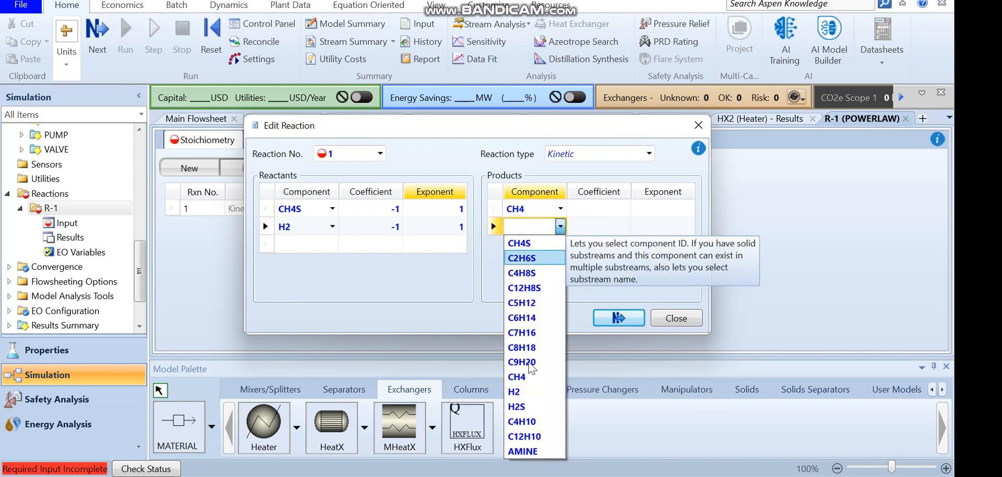
click(516, 406)
click(618, 208)
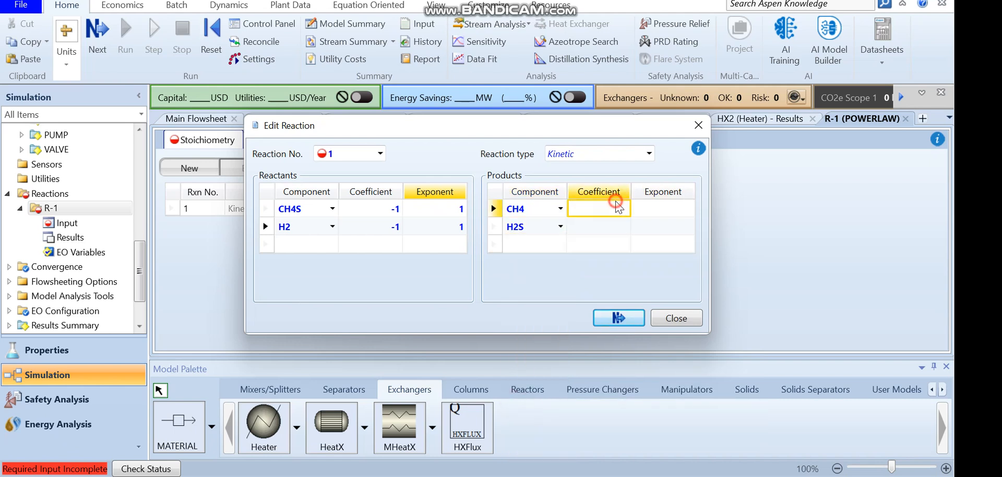
text(1)
click(605, 225)
text(1)
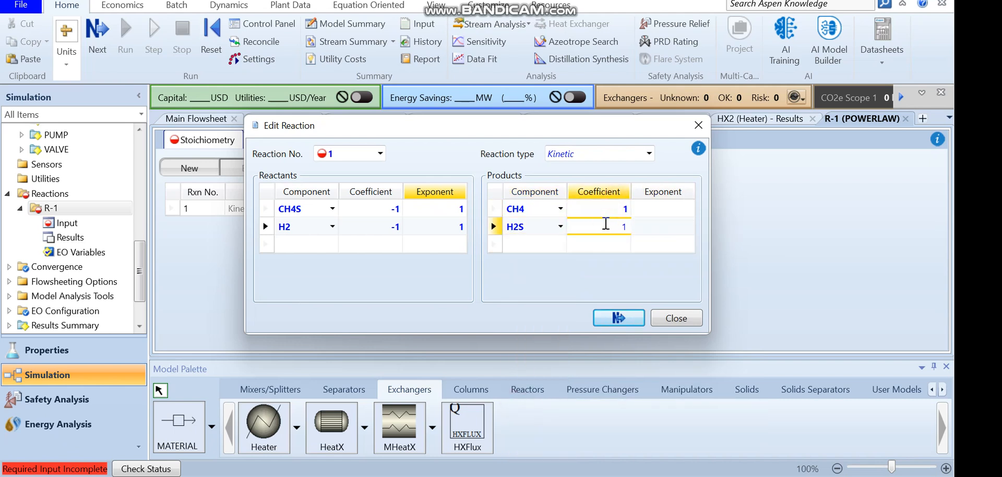
click(663, 211)
text(0.35)
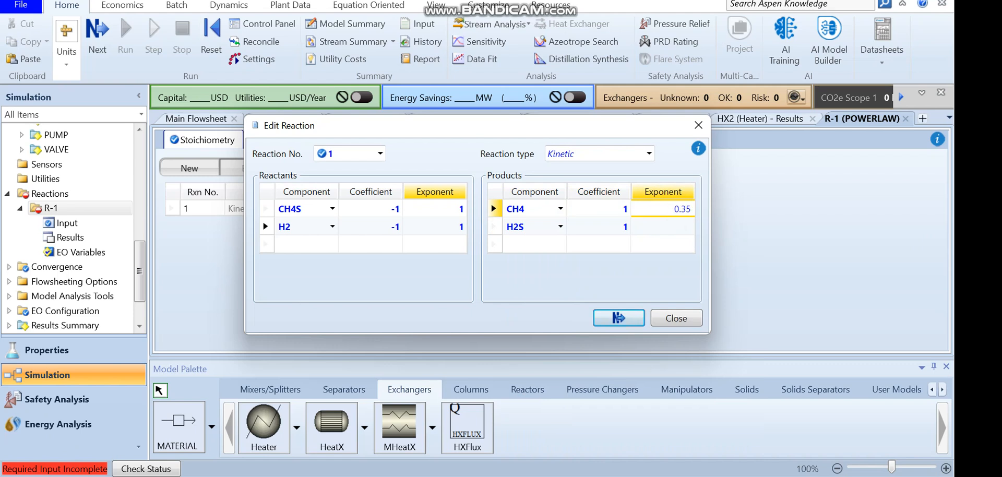
click(677, 228)
text(0.35)
key(Return)
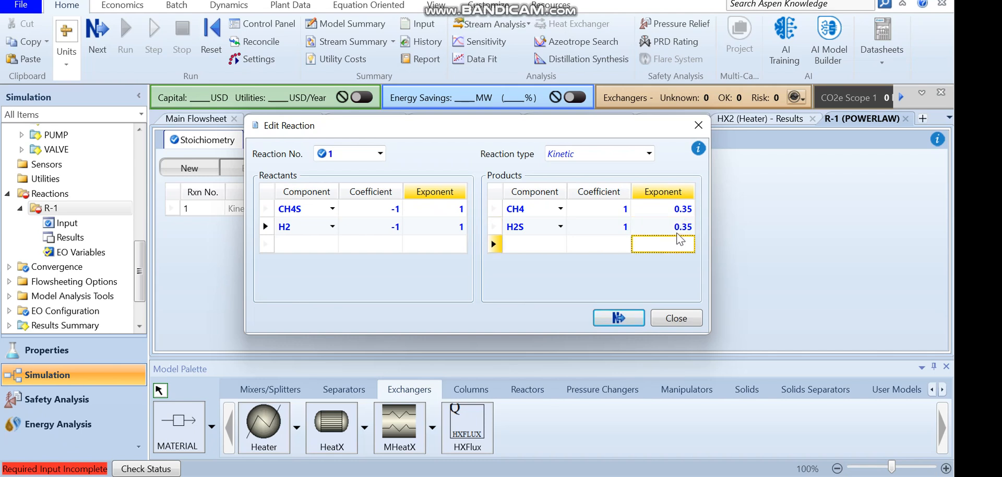
click(612, 320)
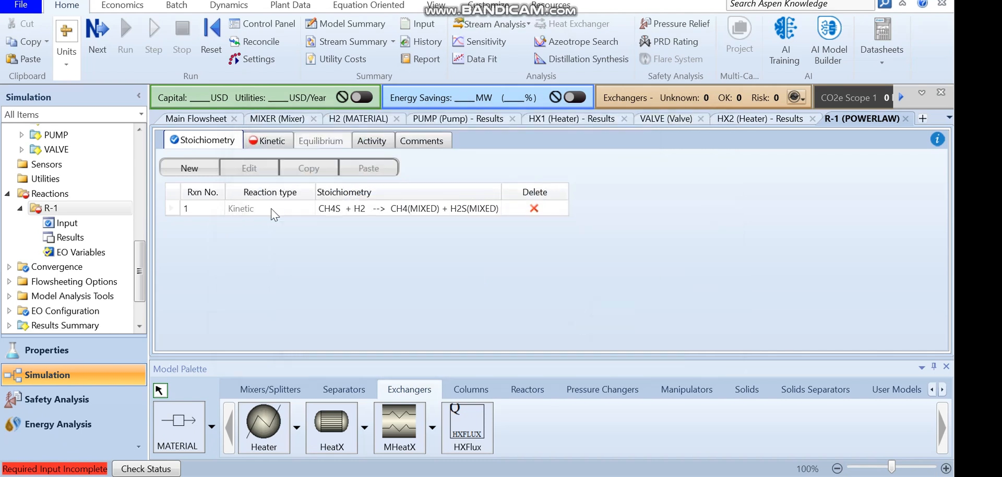
Create kinetic reaction 2 with reactants H2 (coefficient -2) and C2H6S (coefficient -1), both with exponent 1
click(202, 168)
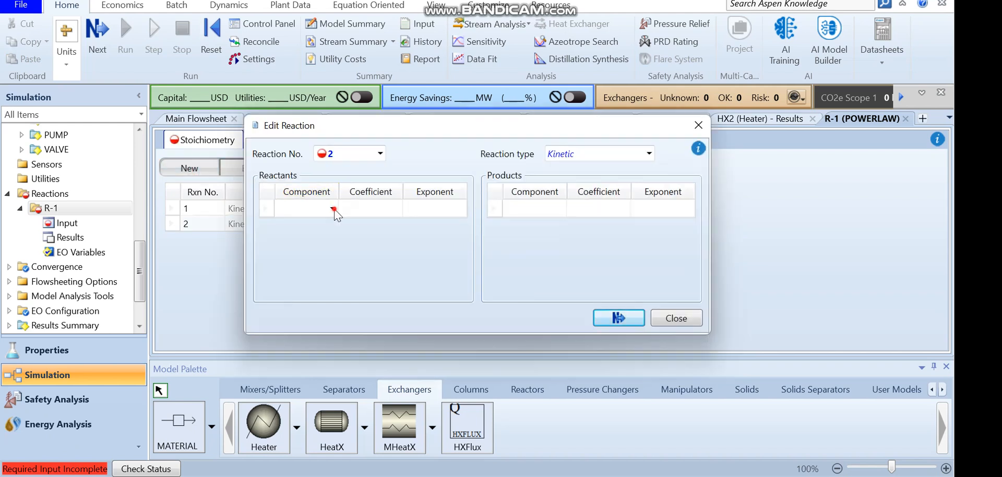
click(333, 208)
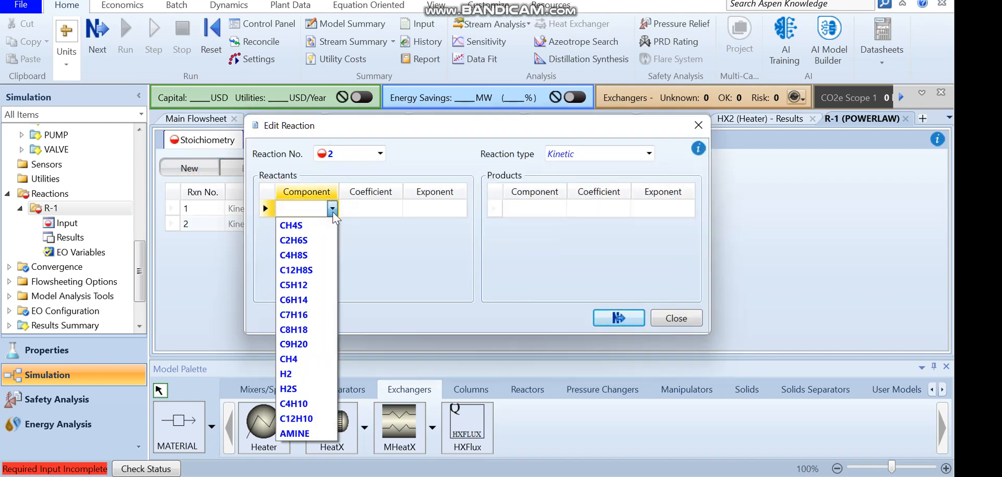
click(286, 374)
click(374, 209)
text(2)
click(331, 226)
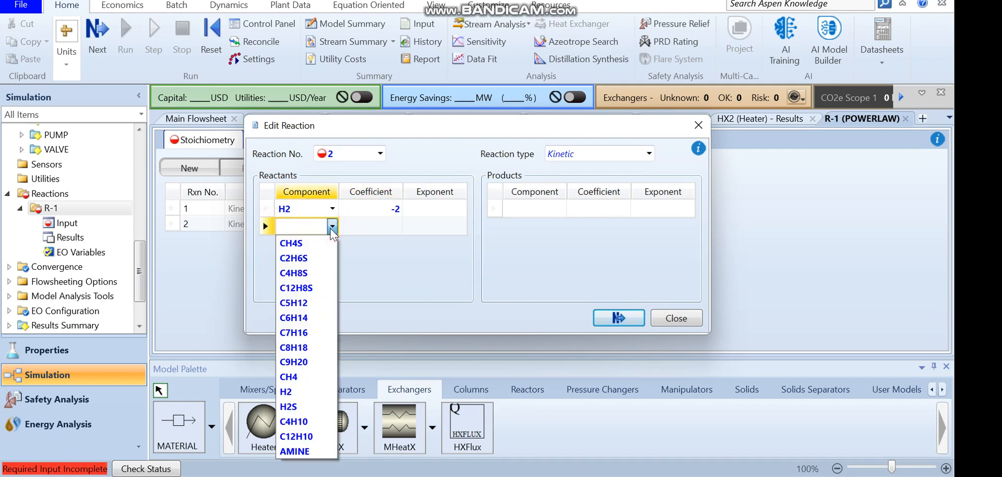
click(324, 261)
click(374, 227)
text(1)
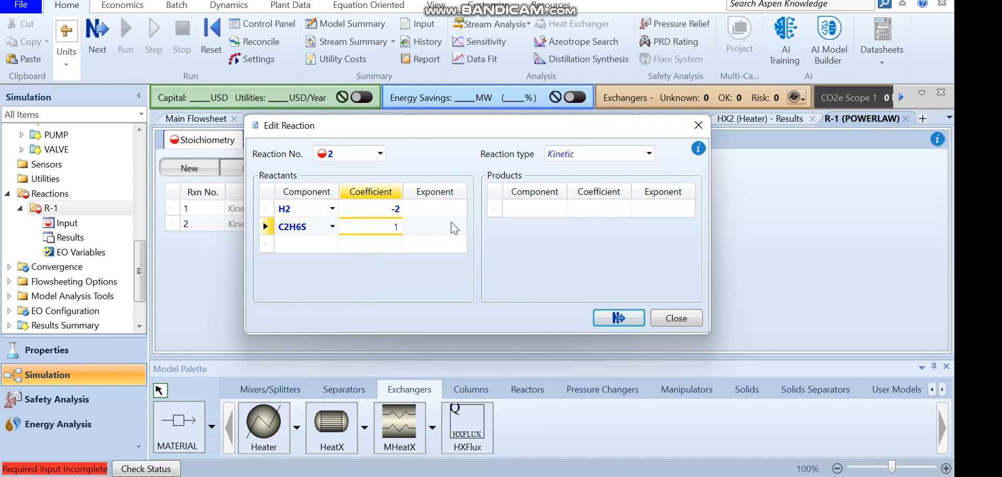
click(452, 209)
text(1)
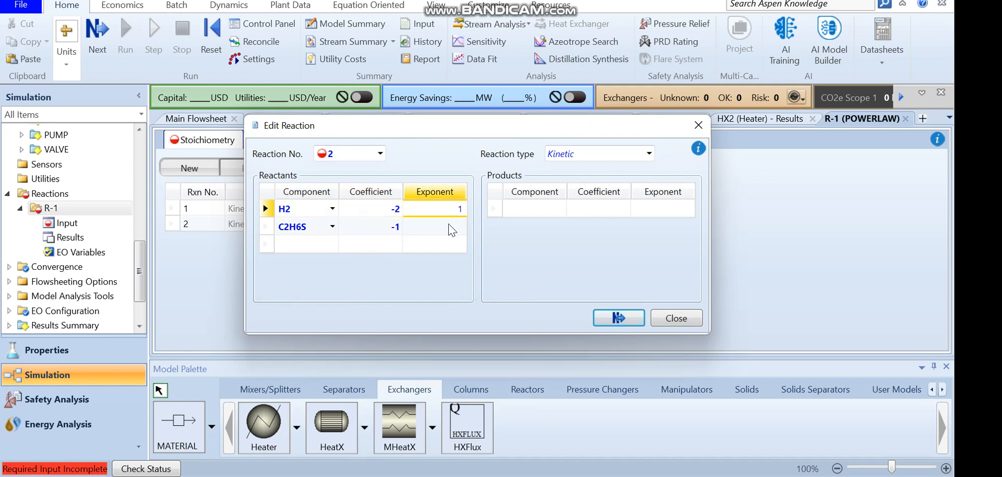
click(452, 228)
text(1)
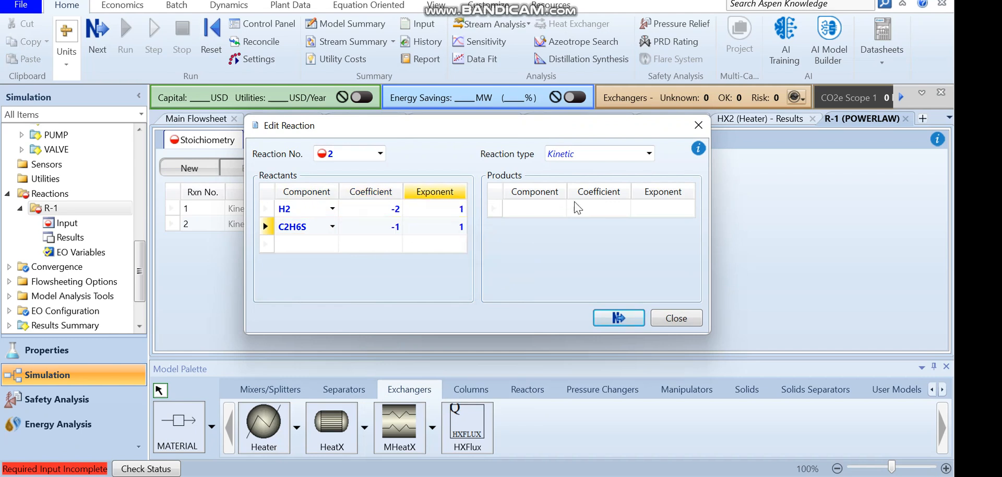
Add products CH4 with coefficient 2 and H2S with coefficient 1 to reaction 2 and close the dialog
click(560, 208)
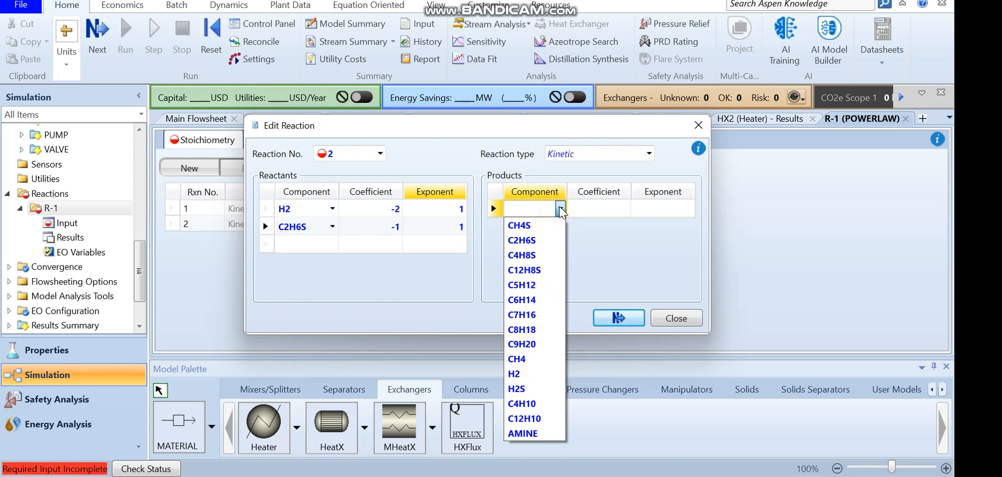
click(518, 359)
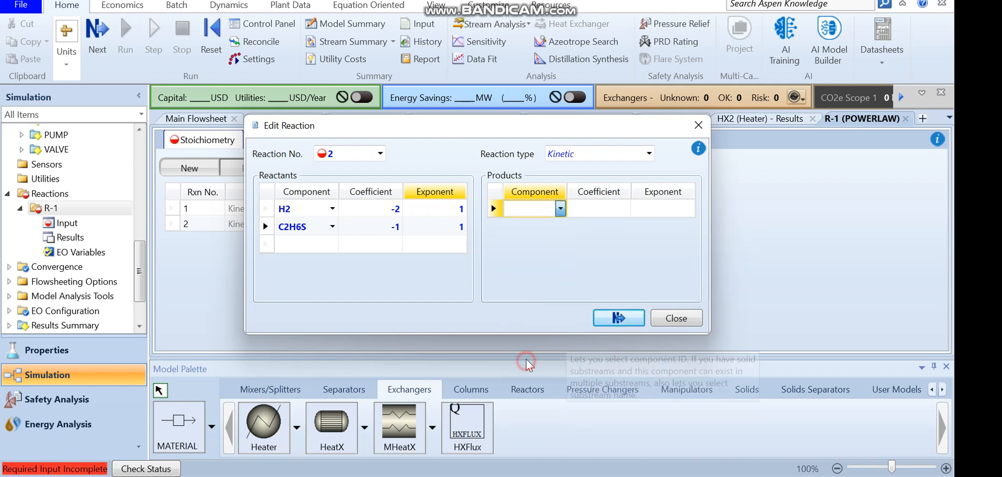
click(604, 210)
text(2)
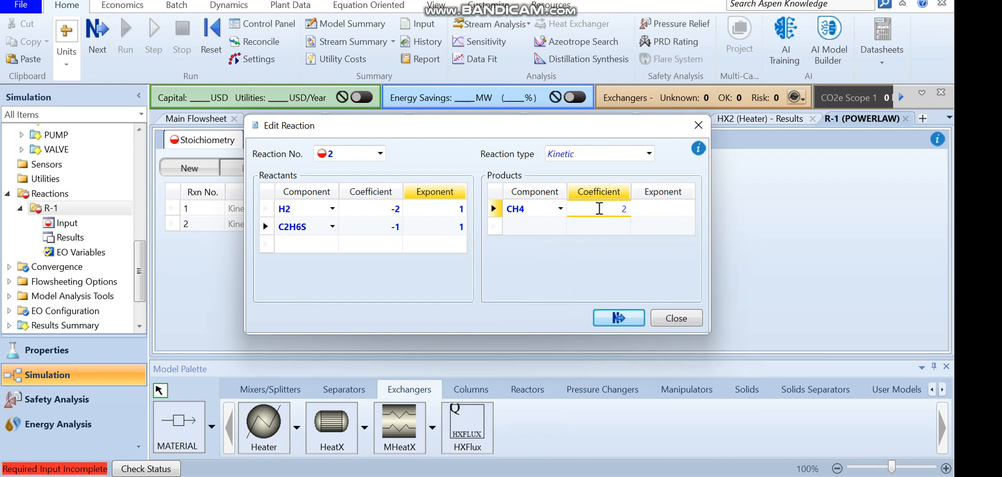
click(560, 226)
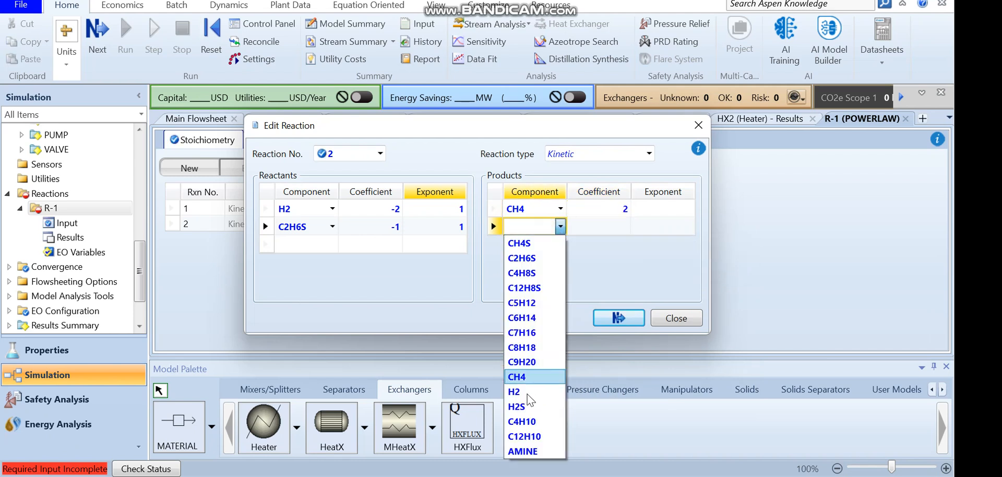
click(524, 406)
click(603, 226)
click(609, 264)
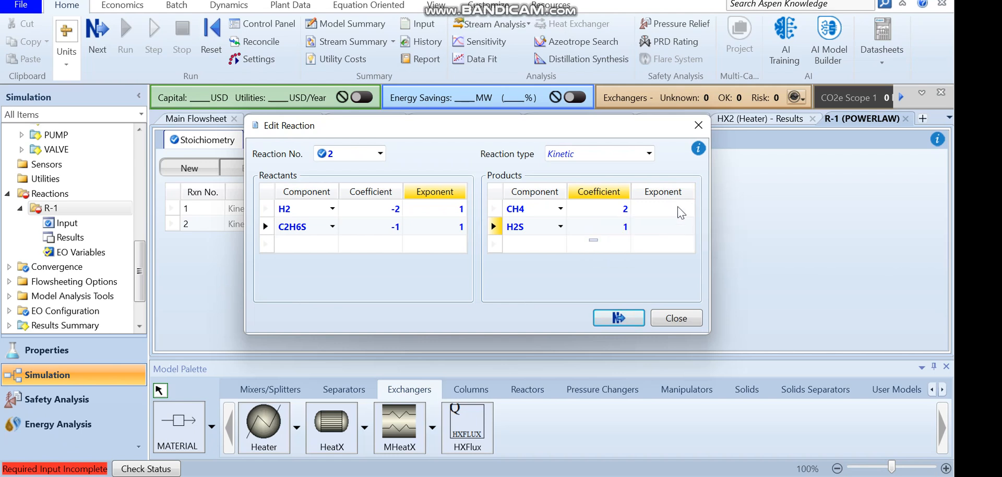
click(680, 210)
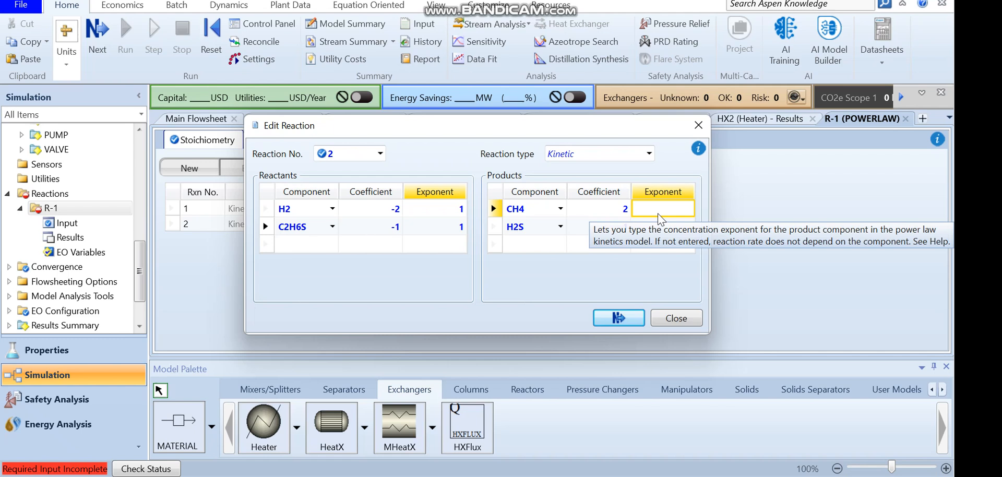
click(888, 1)
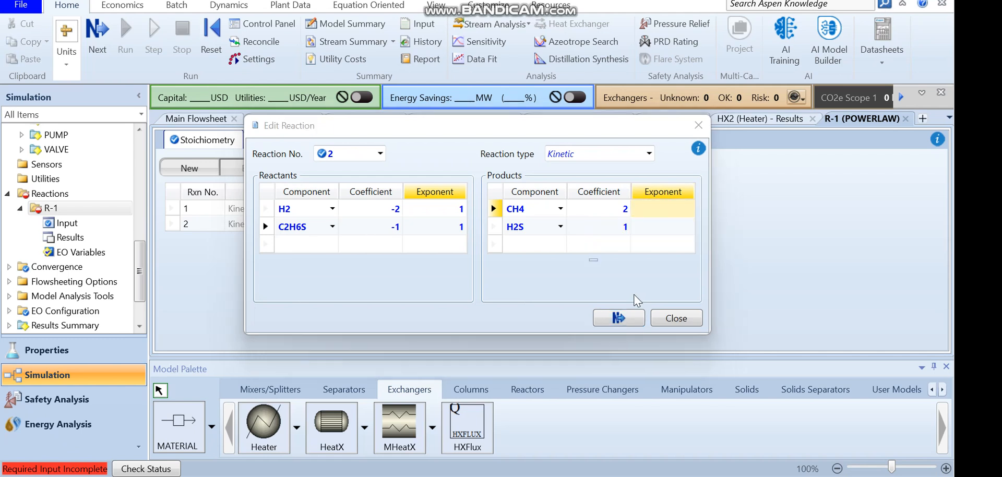
click(624, 318)
Create kinetic reaction 3 with reactants H2 (coefficient -2) and C4H8S (coefficient -1), both with exponent 1
click(189, 172)
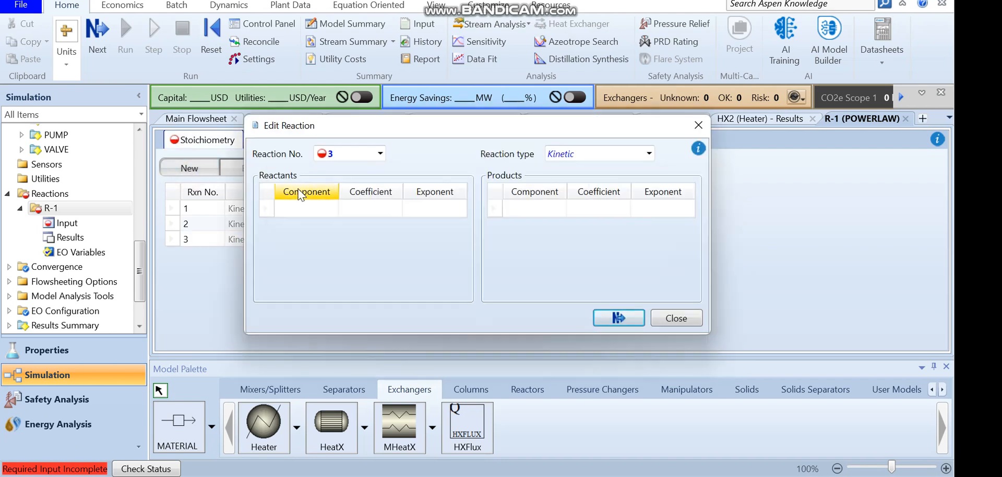
click(307, 209)
click(331, 208)
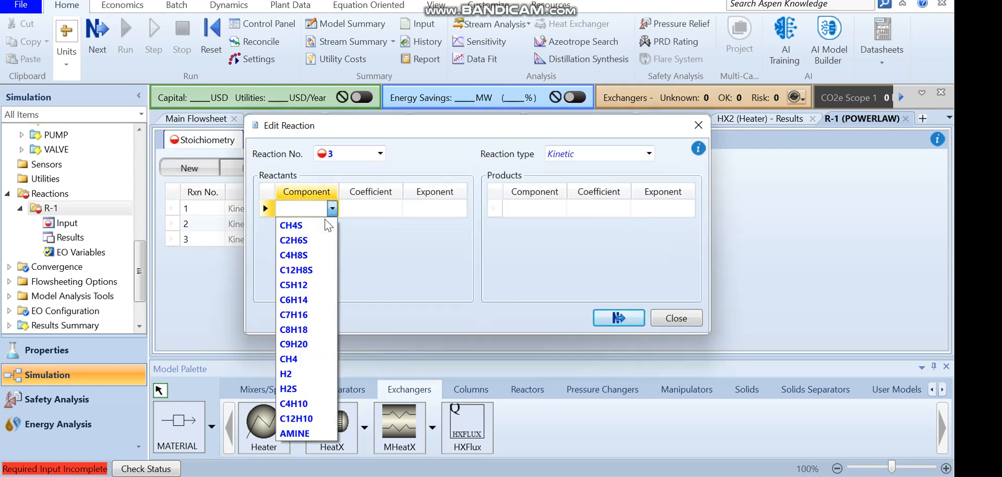
click(296, 378)
click(376, 210)
text(2)
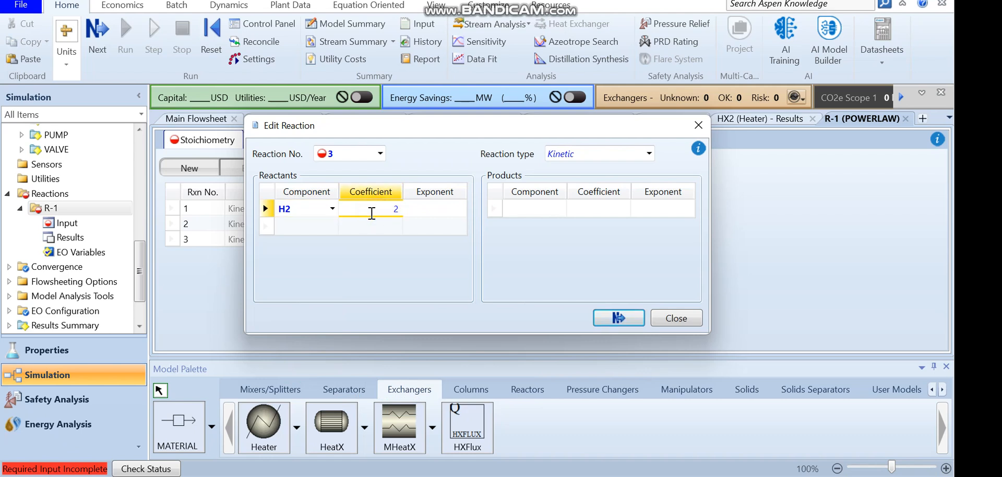
click(307, 226)
click(332, 225)
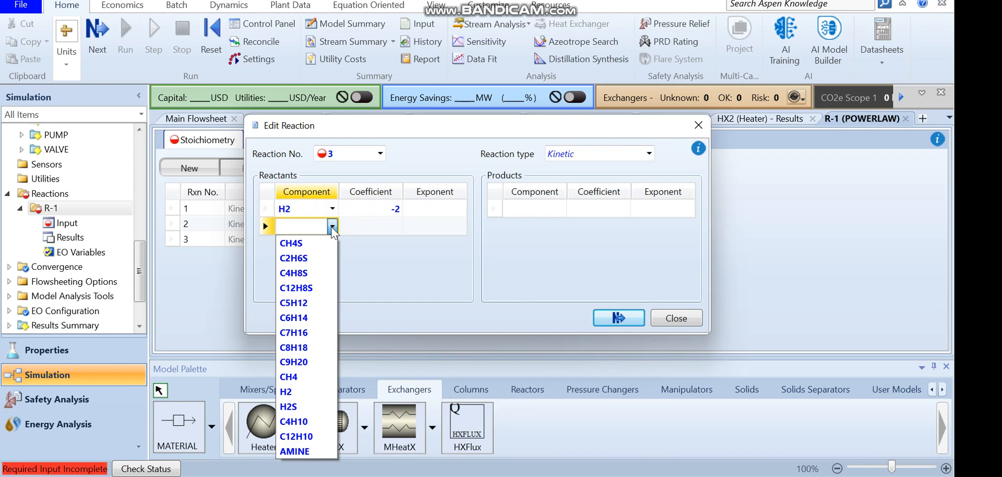
click(318, 274)
click(386, 227)
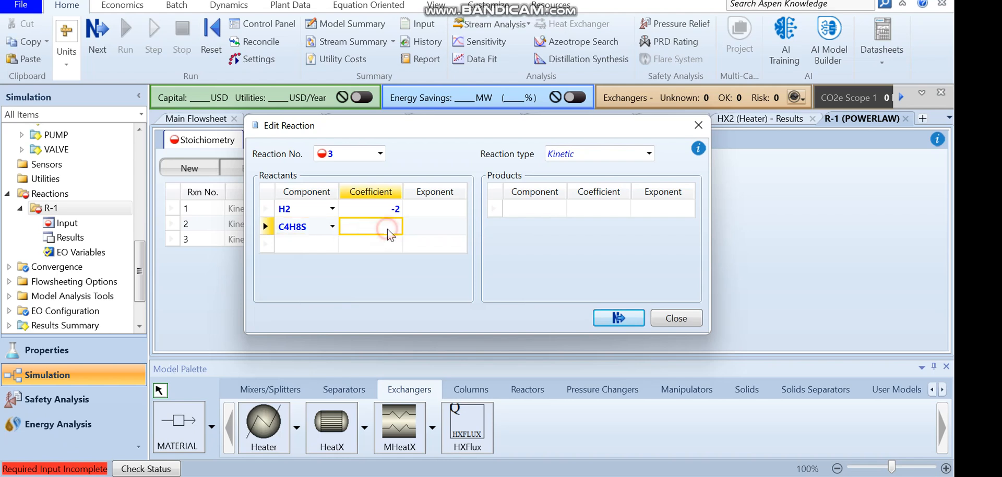
text(1)
click(445, 210)
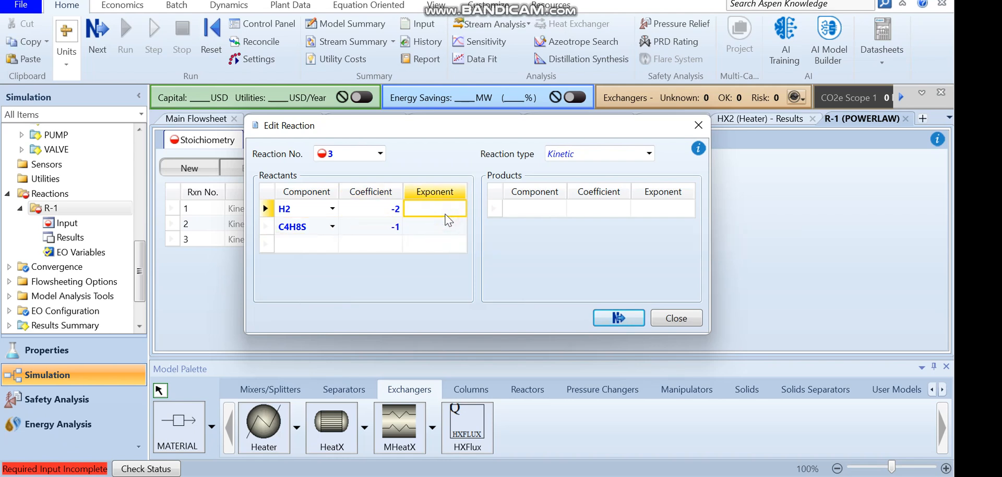
text(1)
click(445, 229)
text(1)
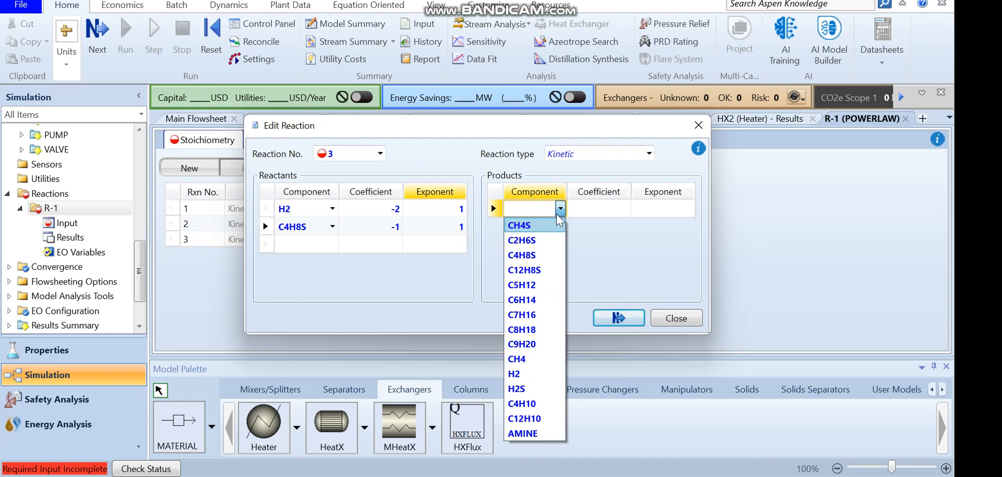
Add products C4H10 and H2S, each with coefficient 1, to reaction 3 and close the dialog
key(Down)
key(Down)
key(Down)
key(Down)
key(Down)
key(Down)
key(Down)
key(Down)
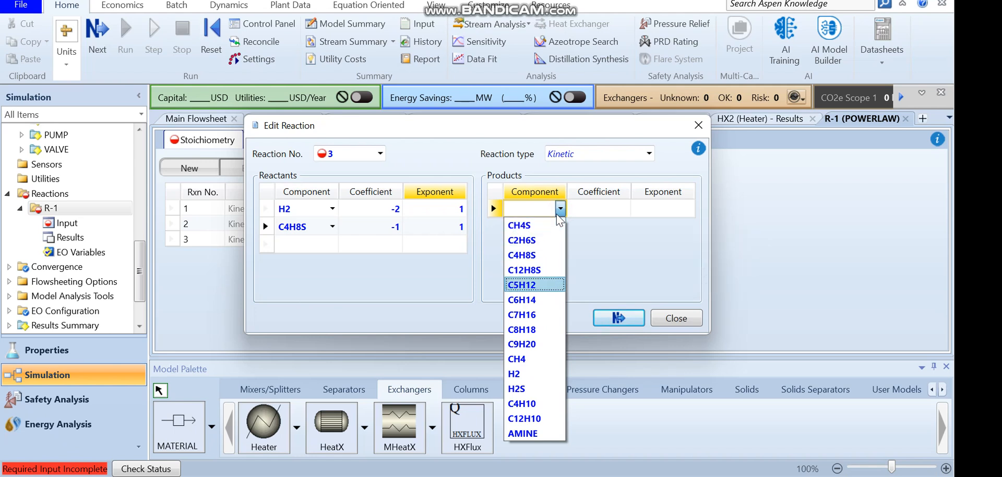
key(Up)
key(Up)
key(Up)
key(Down)
key(Down)
key(Down)
key(Down)
key(Down)
key(Down)
key(Down)
key(Return)
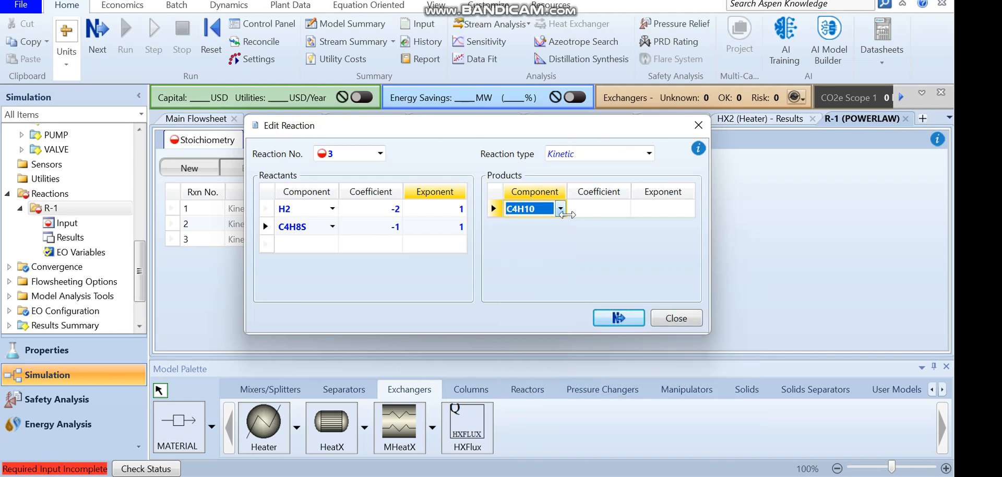
click(587, 209)
text(1)
click(560, 227)
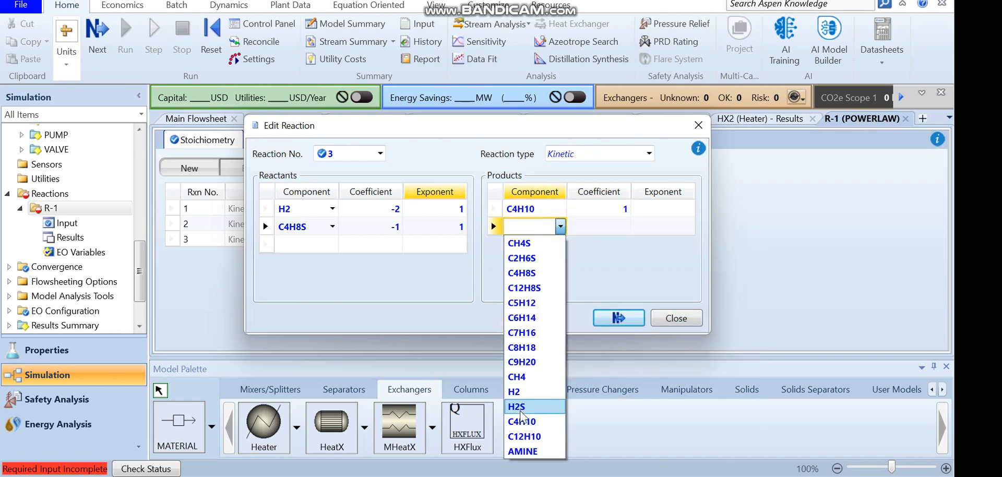
click(519, 407)
click(618, 229)
text(1)
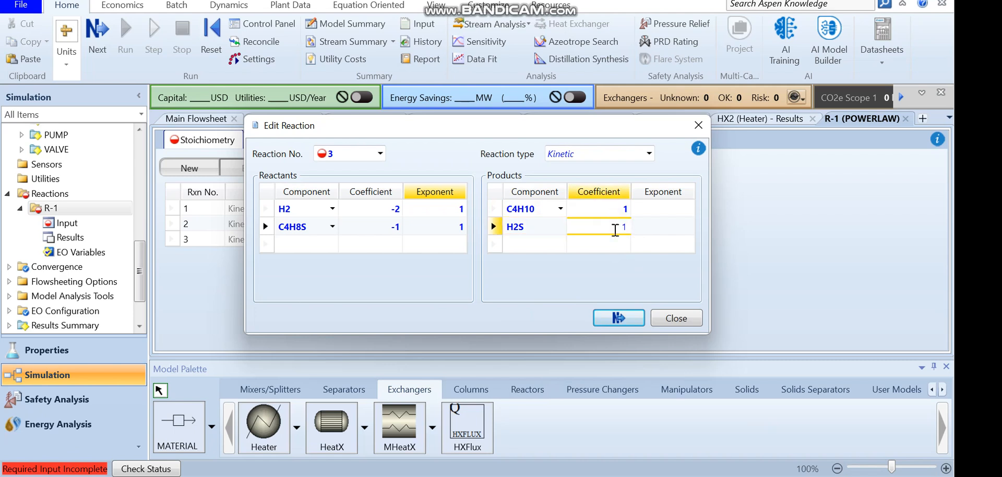
click(661, 251)
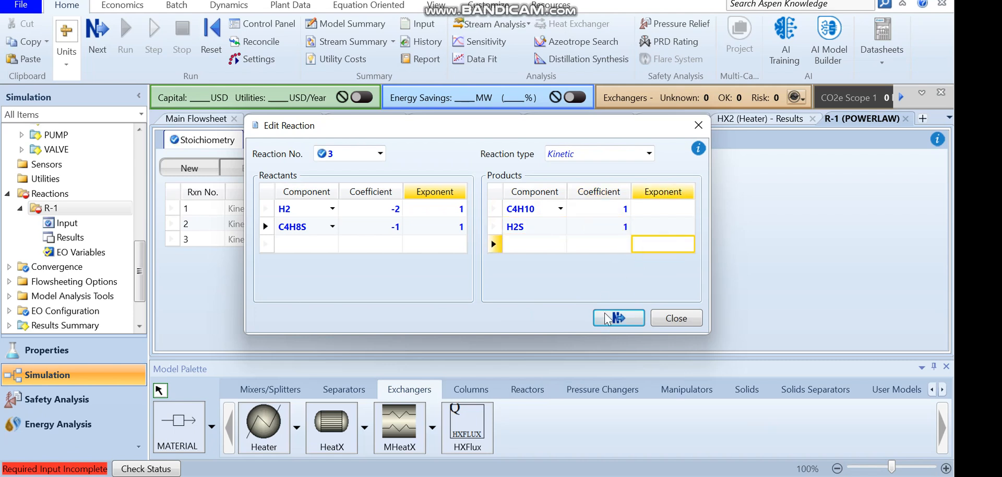
click(609, 319)
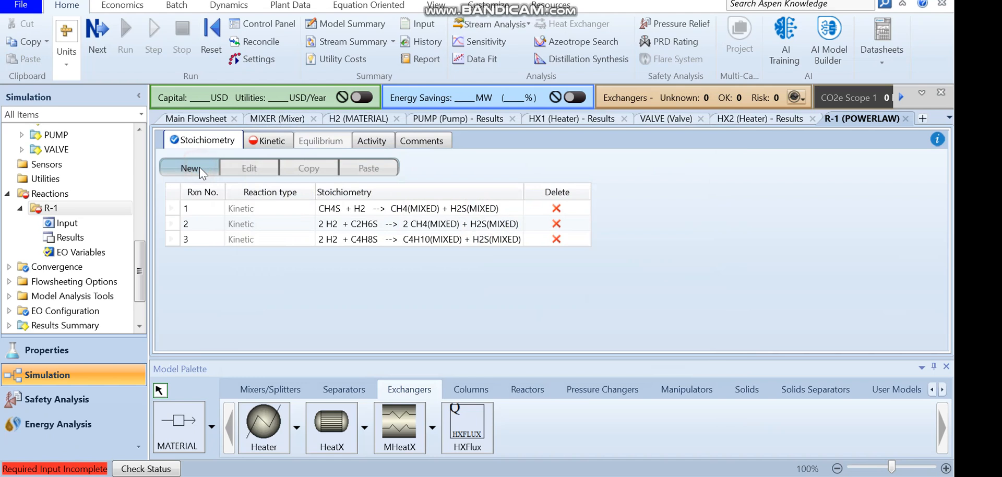
Create kinetic reaction 4 with reactants C12H8S (coefficient -1) and H2 (coefficient -2), both with exponent 1
click(199, 167)
click(332, 208)
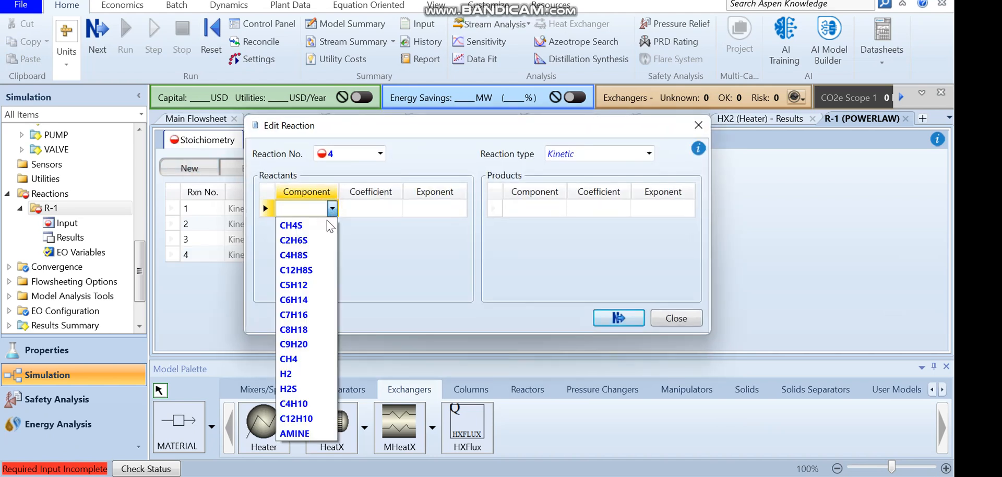
click(314, 271)
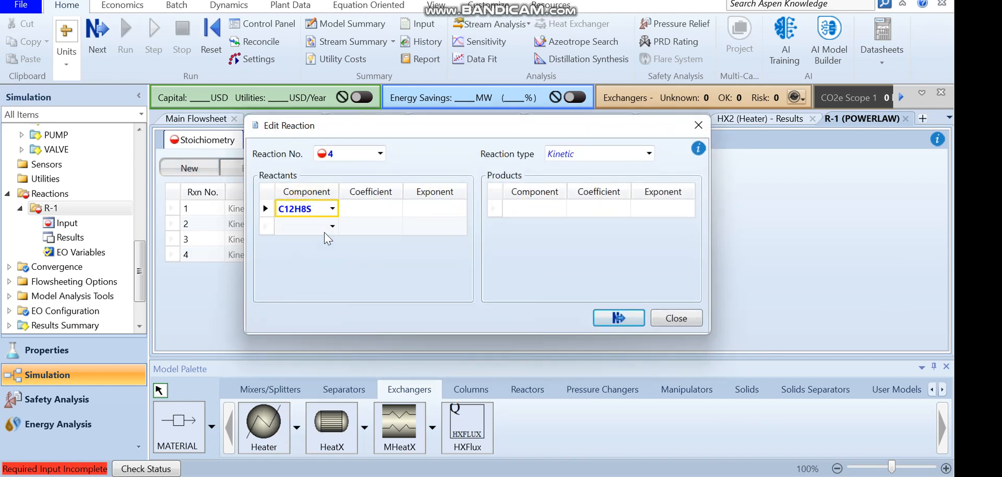
click(332, 225)
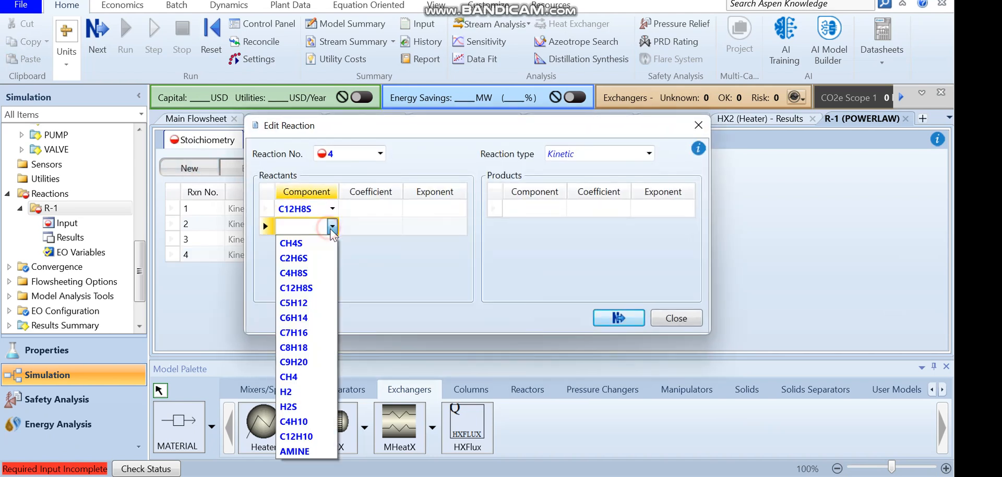
click(290, 406)
click(332, 226)
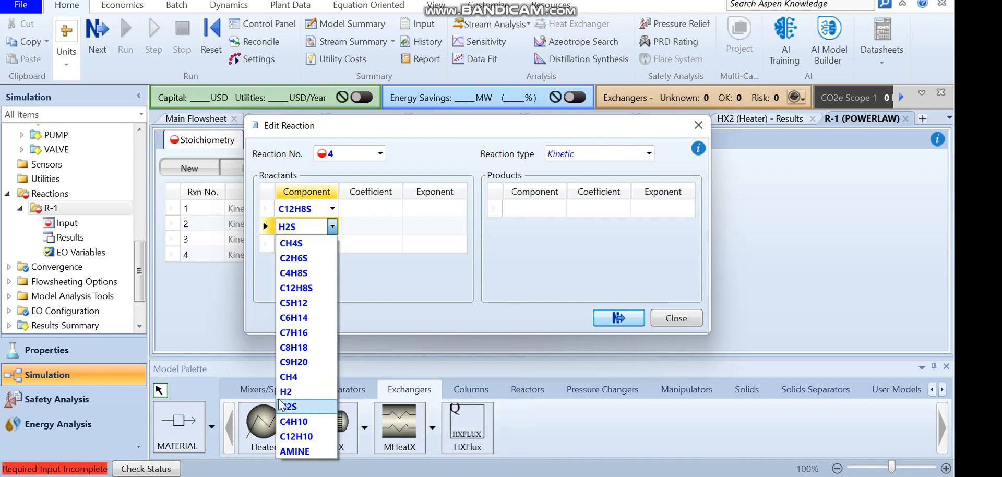
click(286, 391)
click(370, 208)
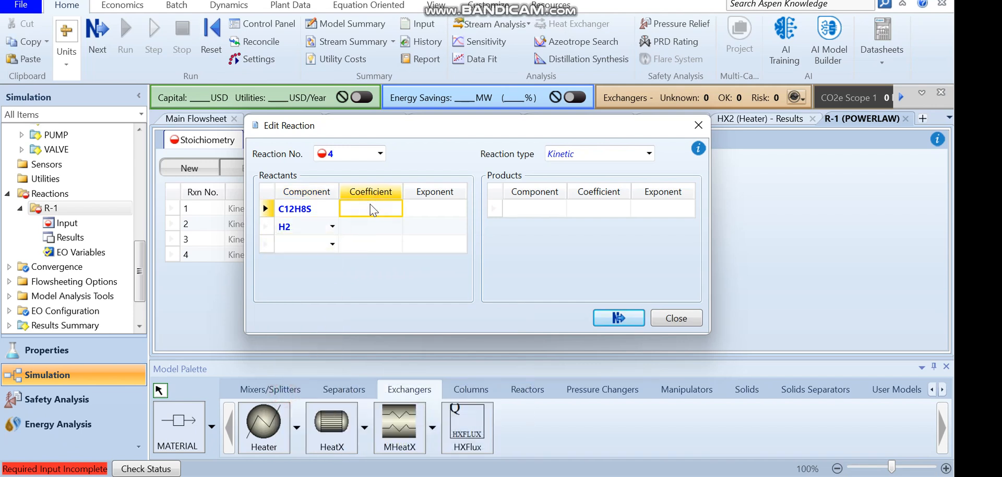
text(1)
key(Return)
click(379, 227)
text(2)
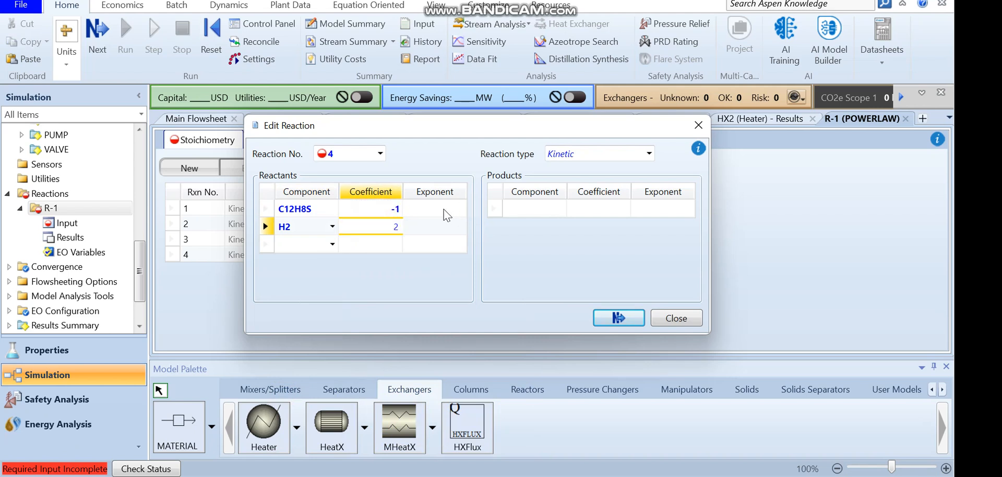
click(437, 207)
text(1)
click(438, 227)
text(1)
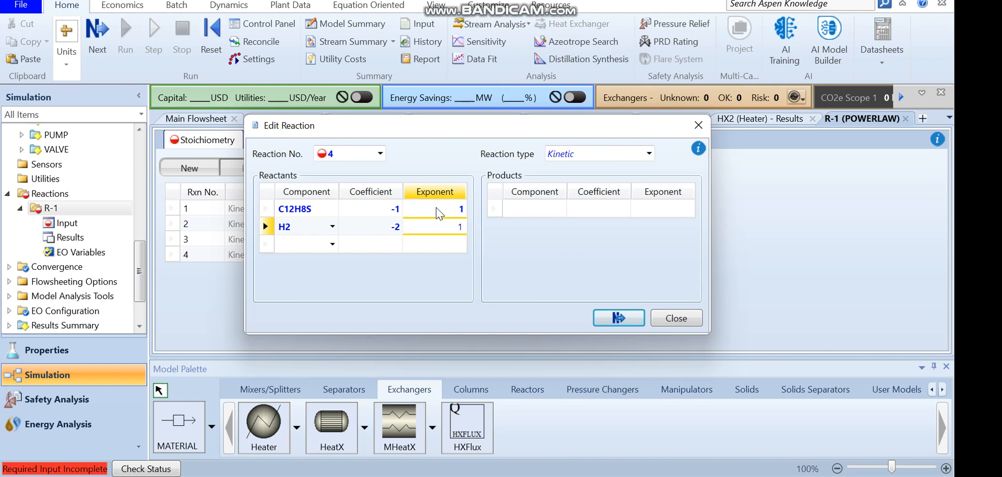
Add products C12H10 and H2S, each with coefficient 1, to reaction 4 and close the dialog
click(552, 209)
click(559, 209)
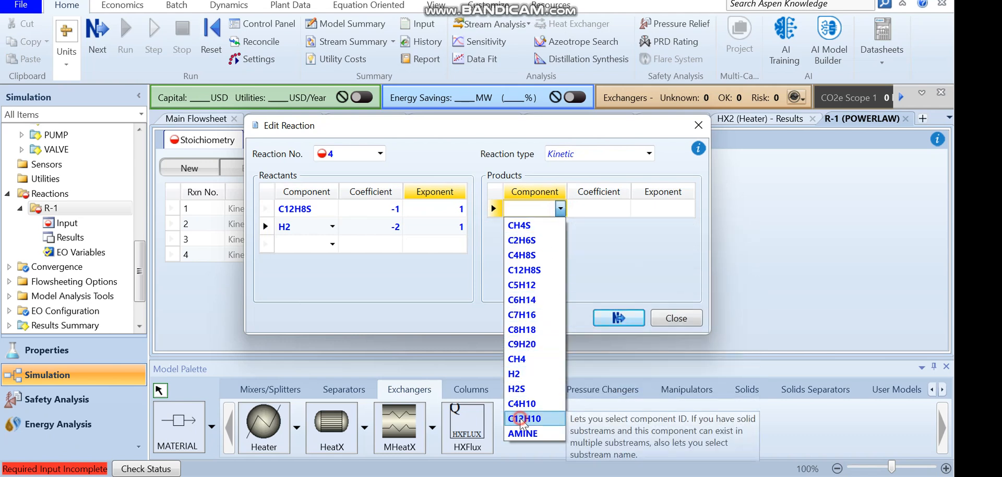
click(524, 418)
click(600, 210)
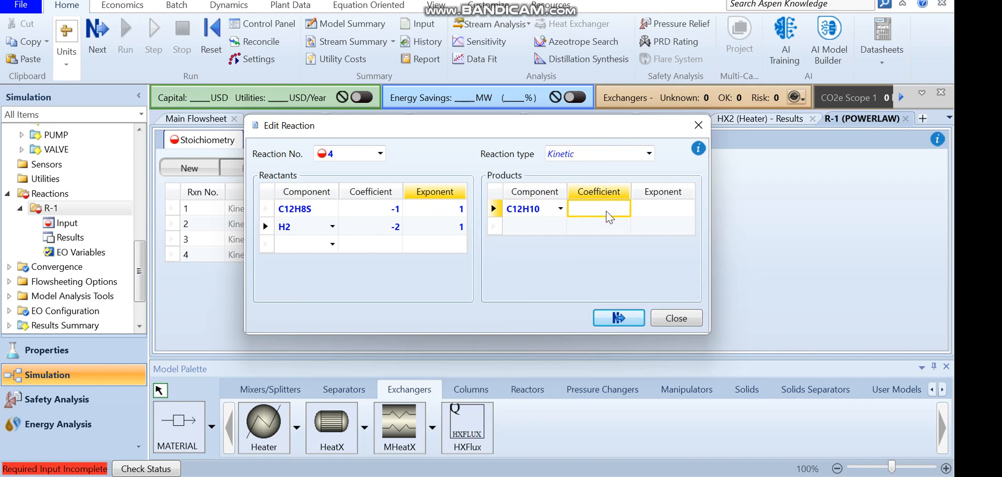
text(1)
click(581, 230)
click(560, 225)
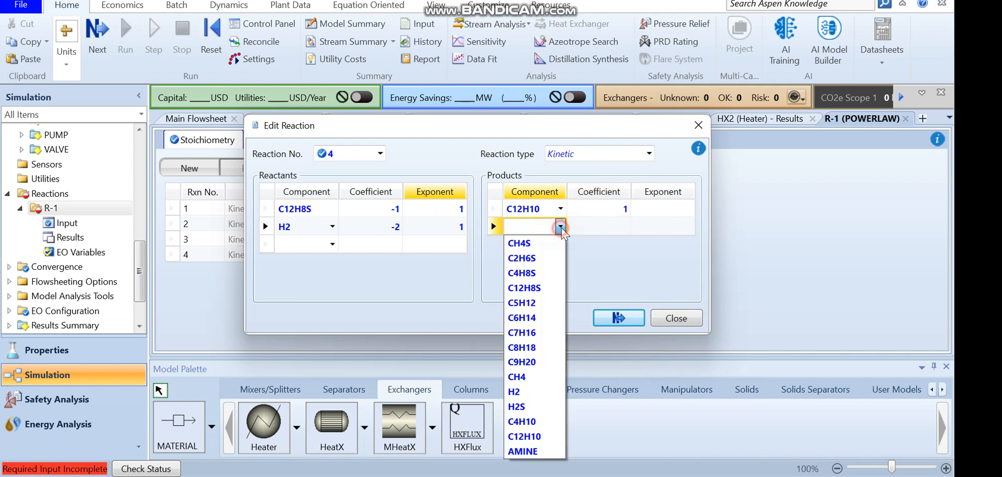
click(519, 407)
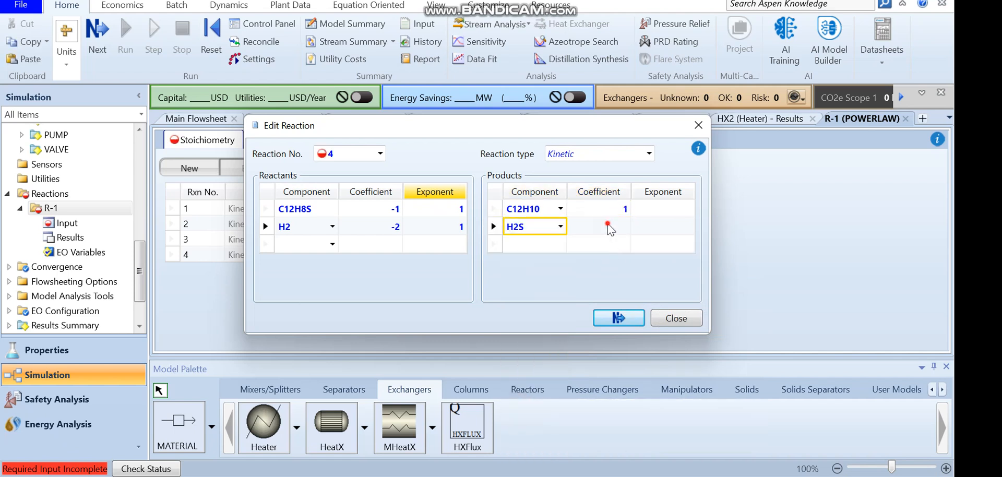
click(608, 226)
text(1)
click(613, 317)
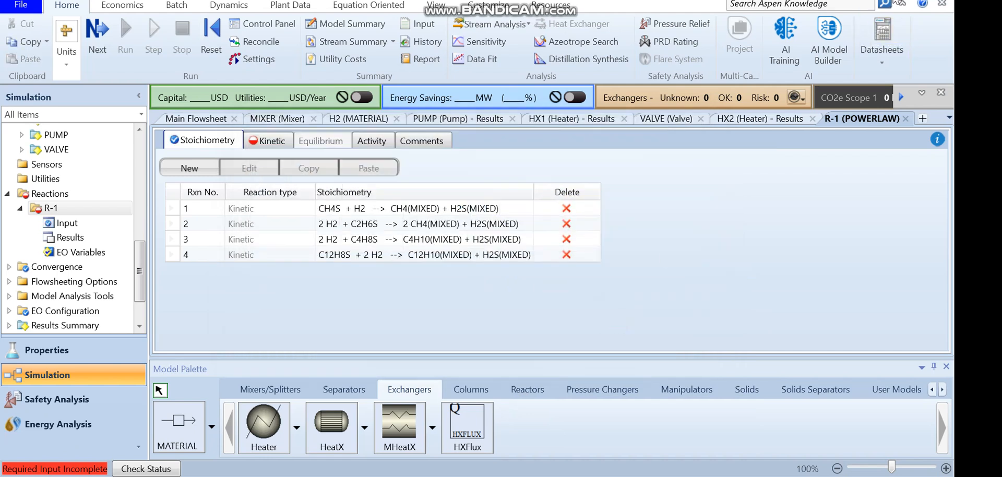
Open the kinetic data for reaction 1 and set its reacting phase to Vapor
click(267, 147)
click(307, 168)
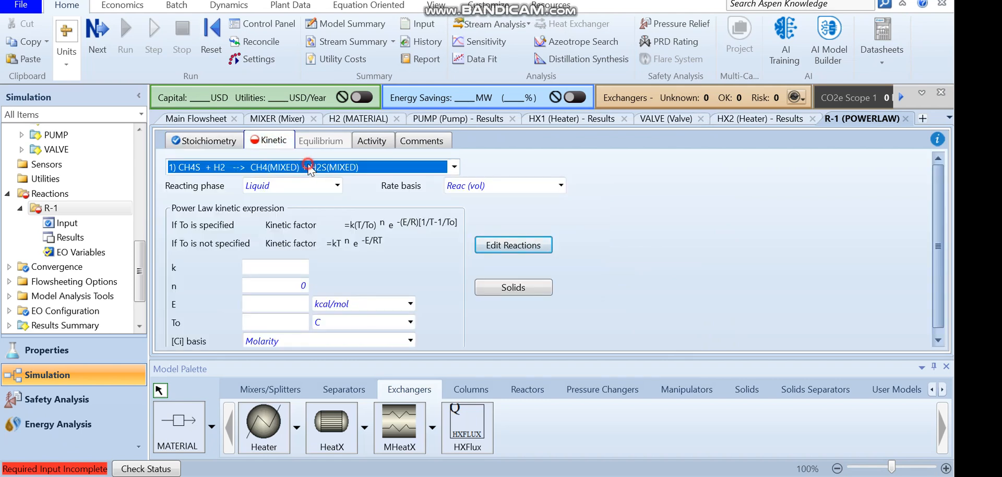
click(306, 167)
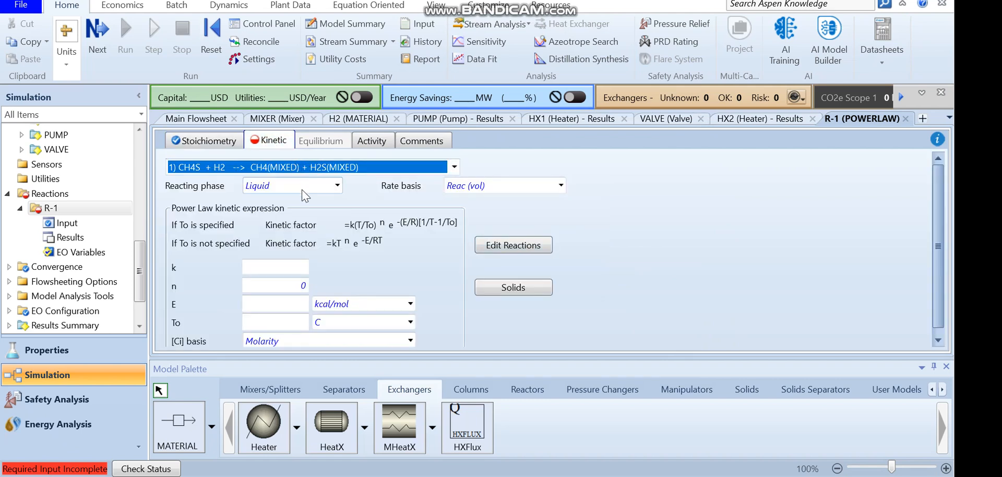
click(265, 269)
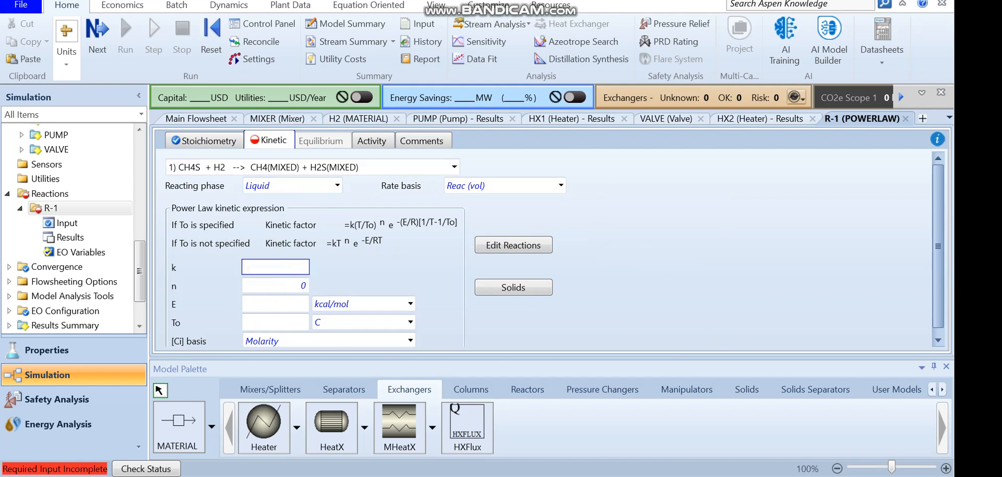
click(337, 185)
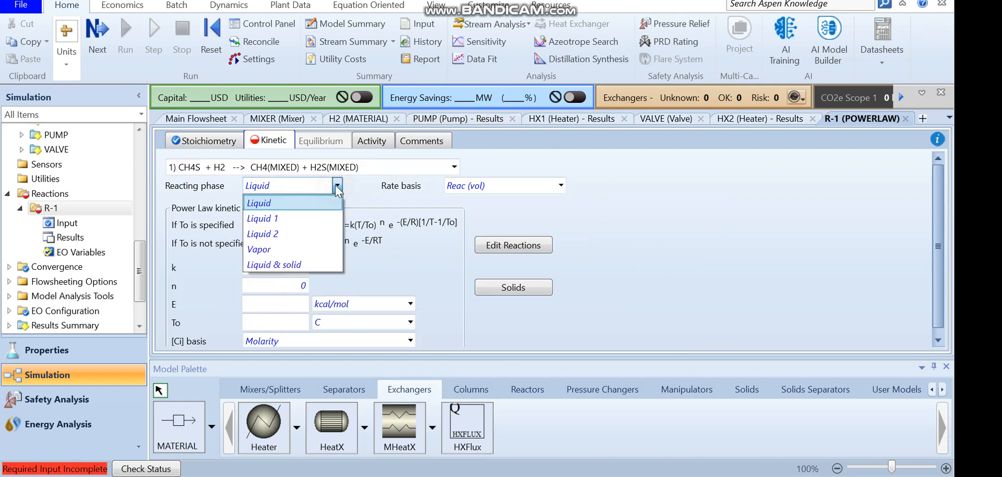
click(266, 248)
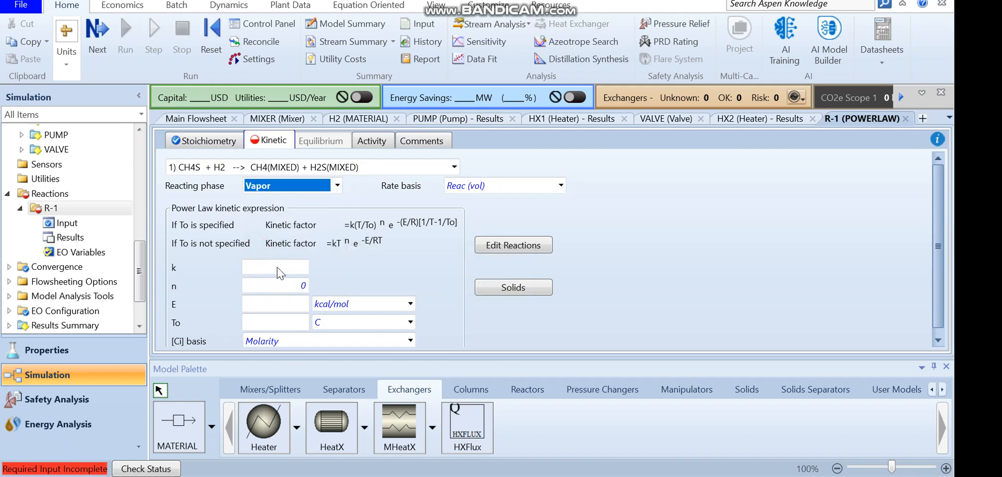
Set reaction 1's pre-exponential factor k to 0.2 and activation energy E to 200 J/kmol
click(277, 268)
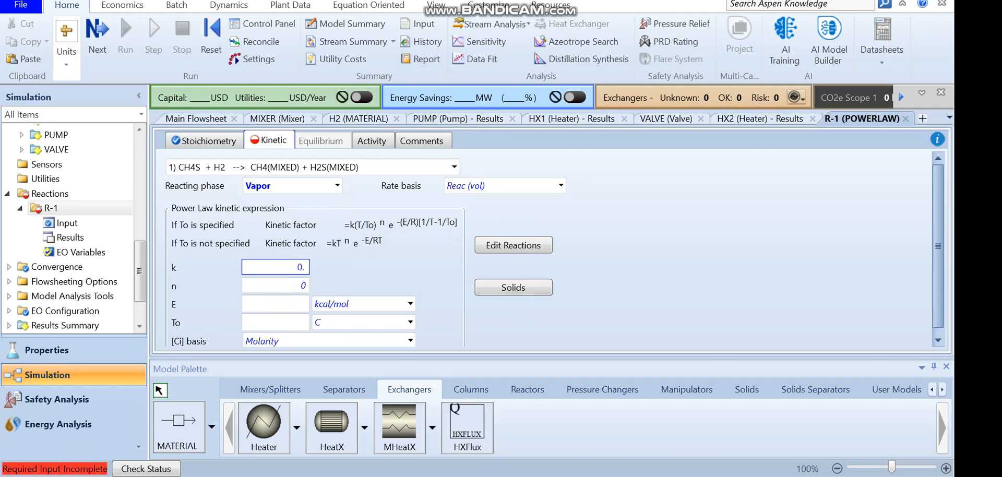
click(292, 305)
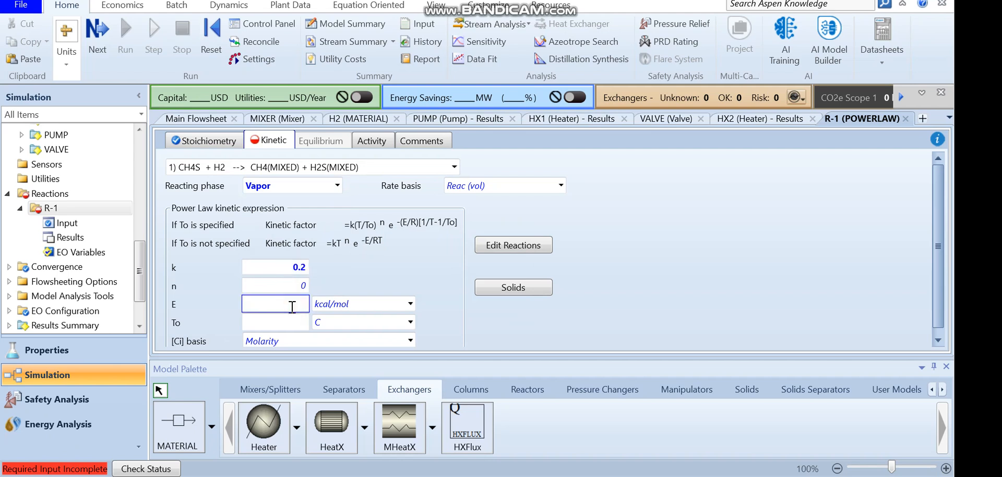
key(Return)
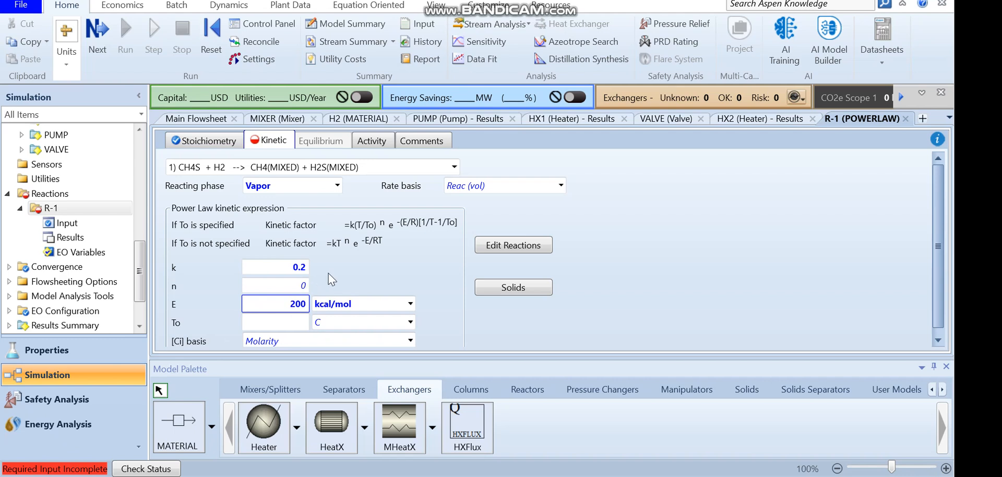
click(410, 305)
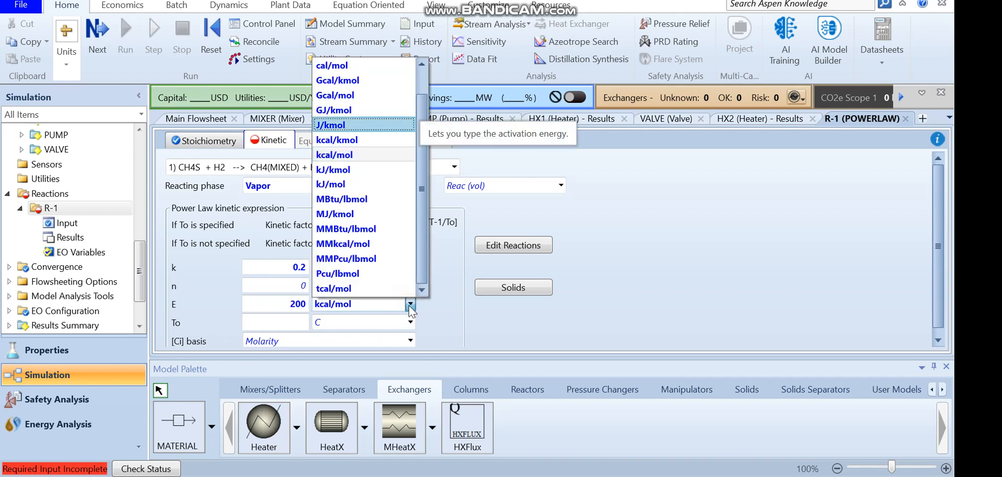
key(Return)
click(339, 166)
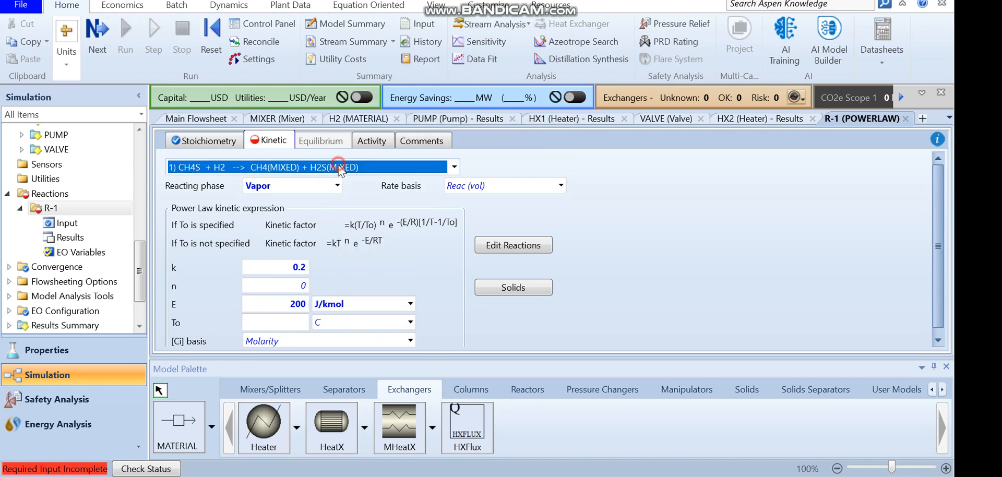
Switch to kinetic reaction 2 and set its reacting phase to Vapor
click(268, 200)
click(299, 186)
click(299, 189)
click(276, 249)
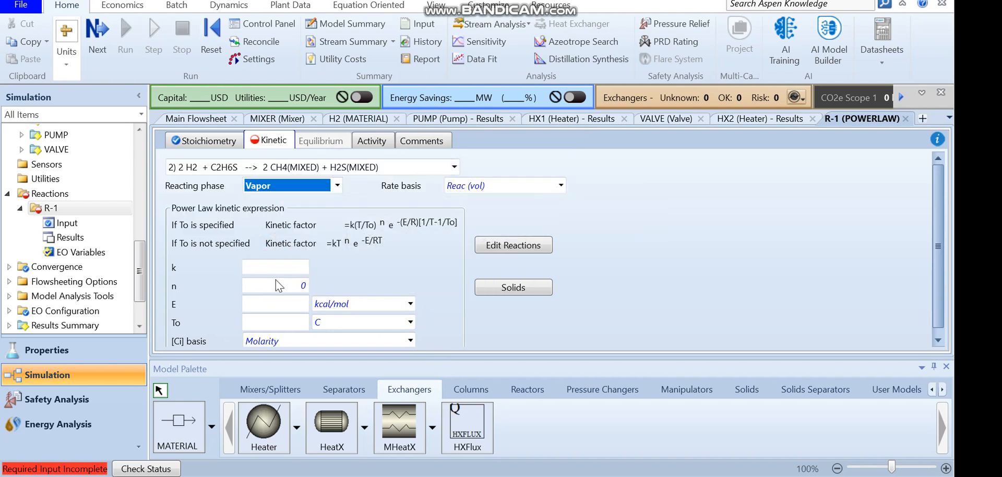
Set reaction 2's pre-exponential factor k to 0.3 and activation energy E to 600 J/kmol
click(274, 268)
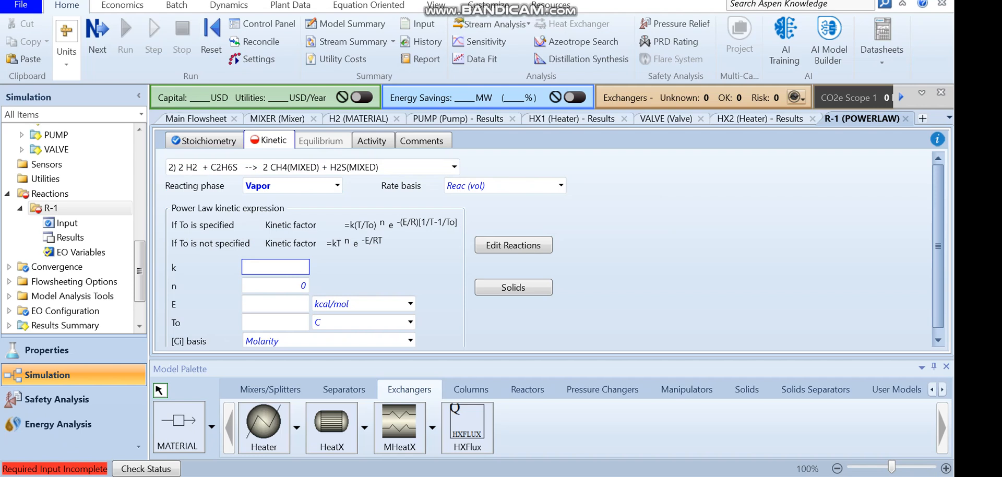
click(284, 304)
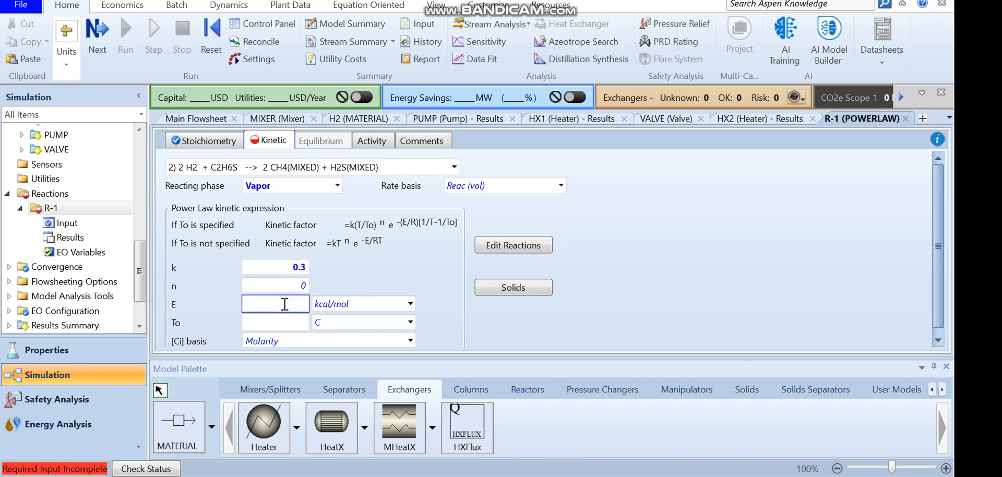
text(600)
key(Return)
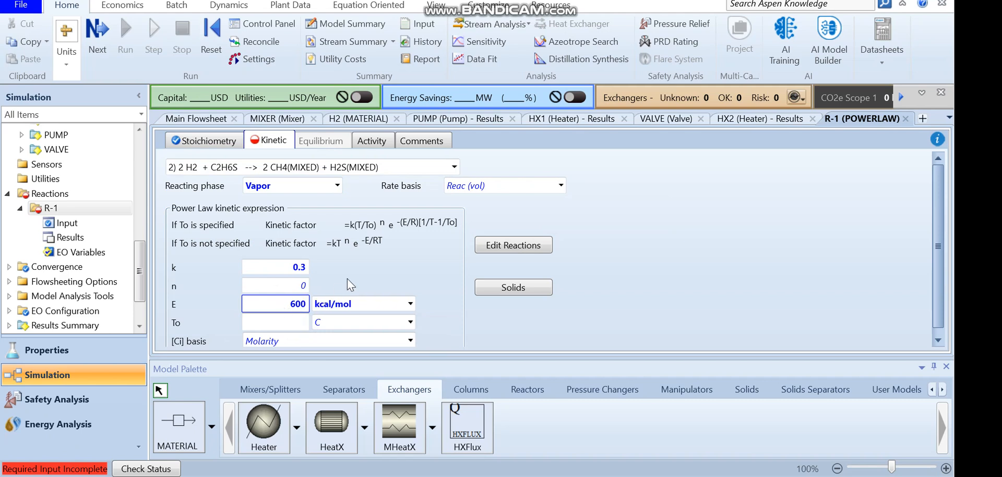
click(411, 304)
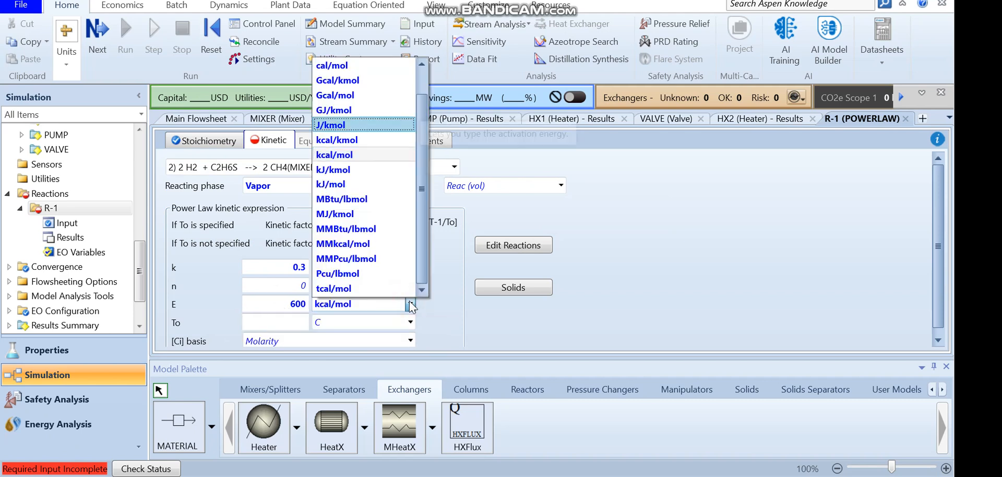
key(Return)
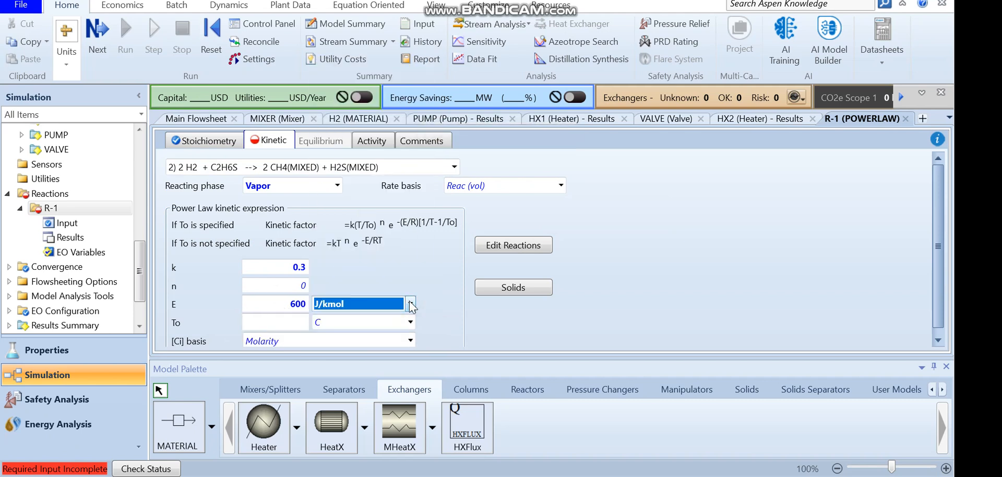
Return to reaction 1 and set its concentration basis [Ci] to Mole fraction
click(427, 256)
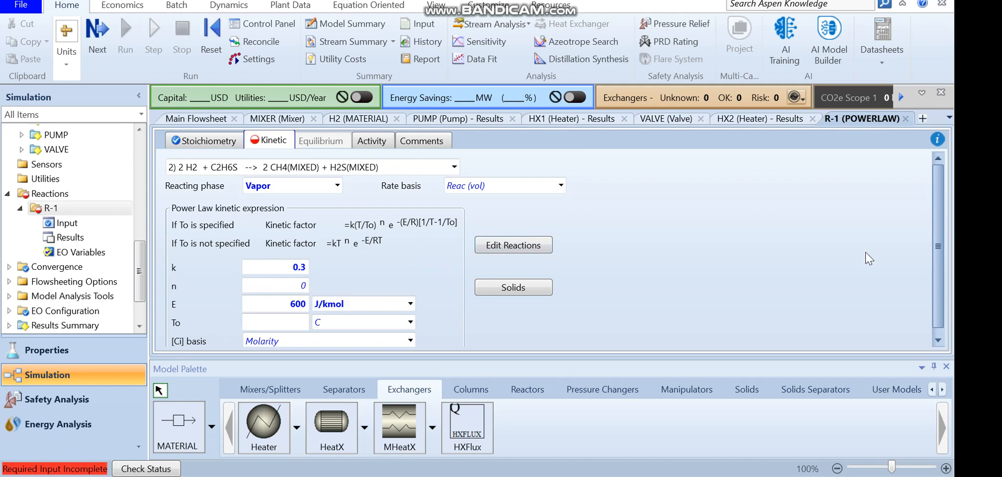
drag(938, 241, 937, 260)
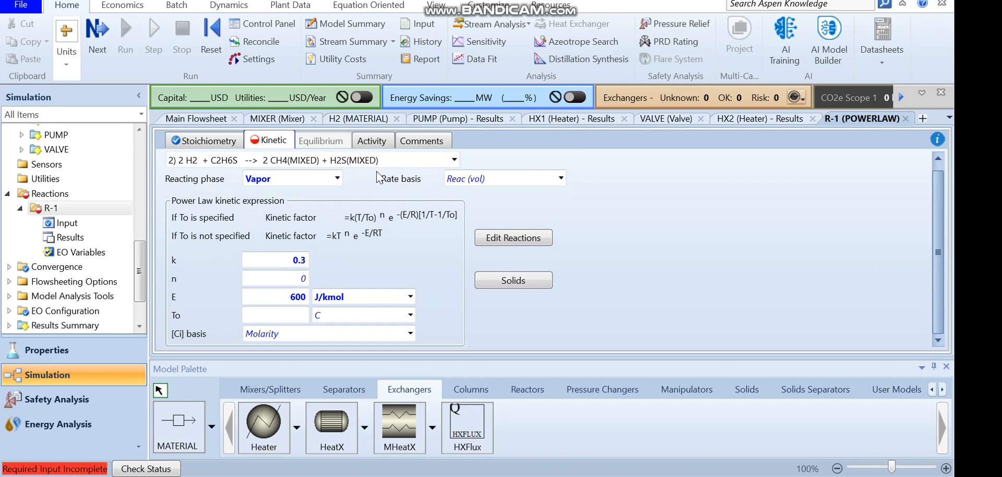
click(366, 162)
click(367, 162)
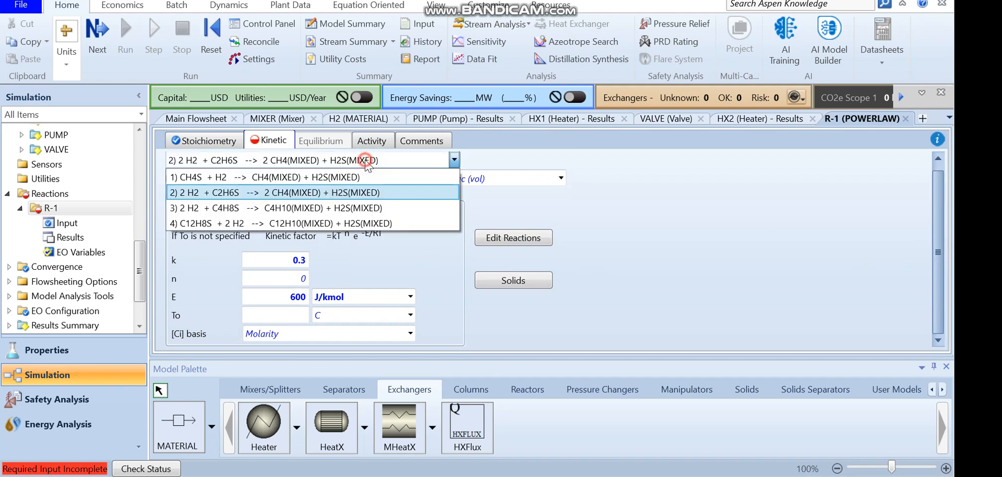
click(336, 178)
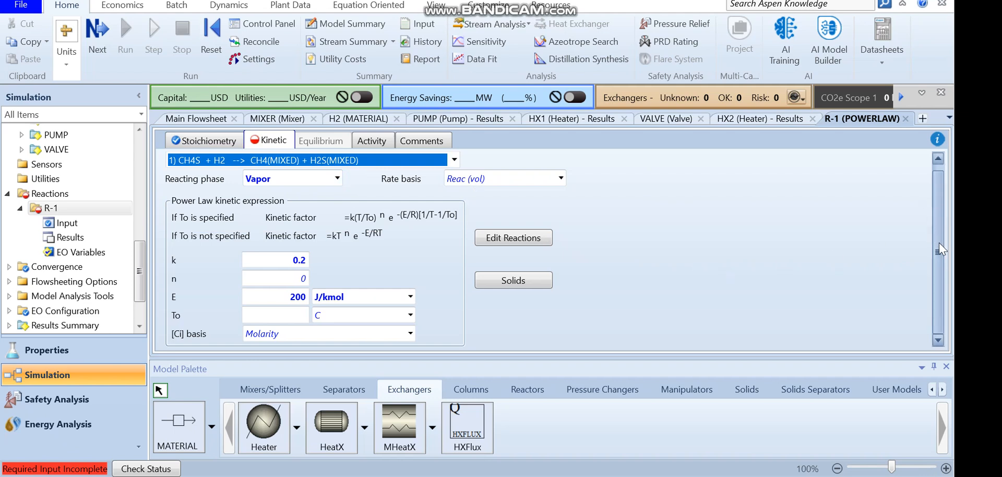
click(411, 334)
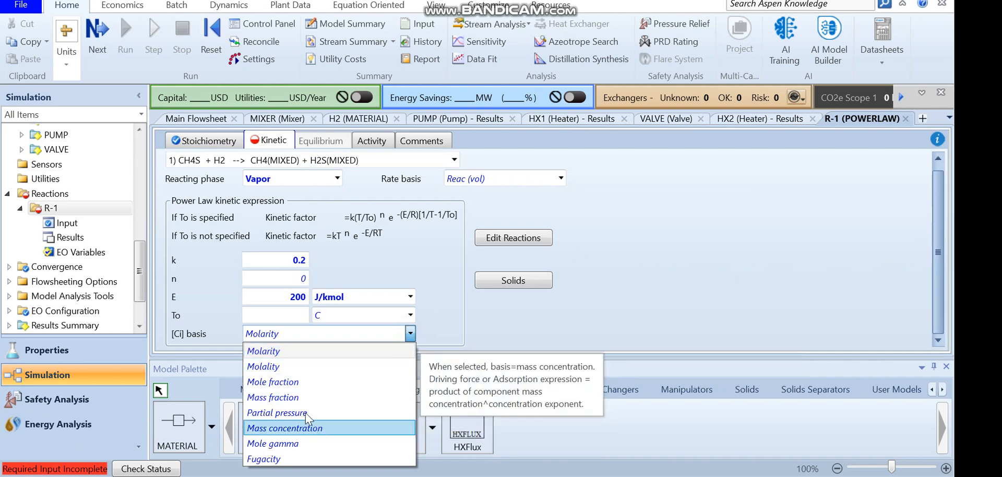
click(298, 387)
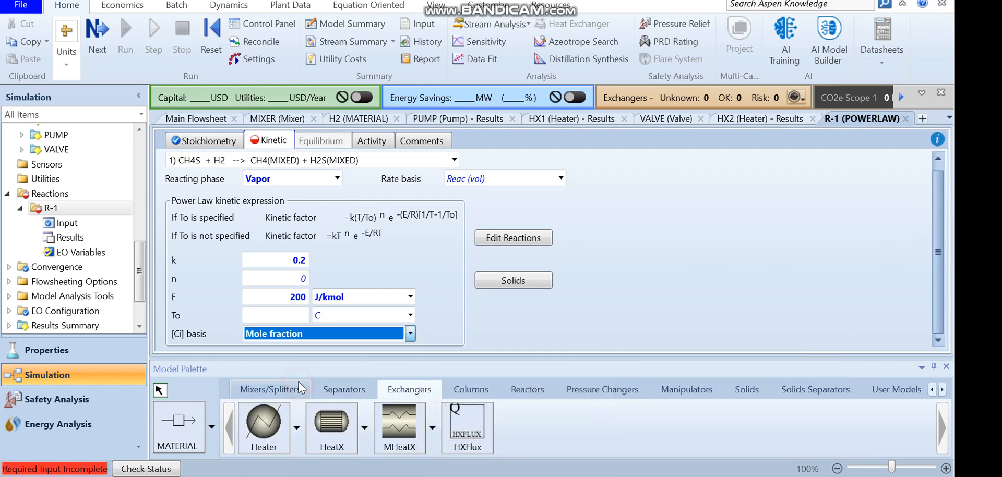
Switch to reaction 2 and set its concentration basis [Ci] to Mole fraction
click(353, 162)
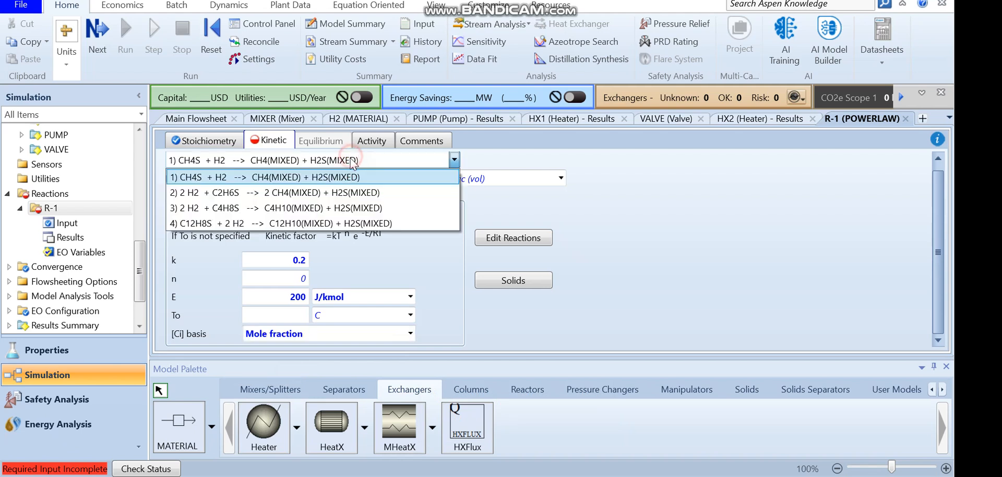
click(306, 192)
click(344, 332)
click(344, 333)
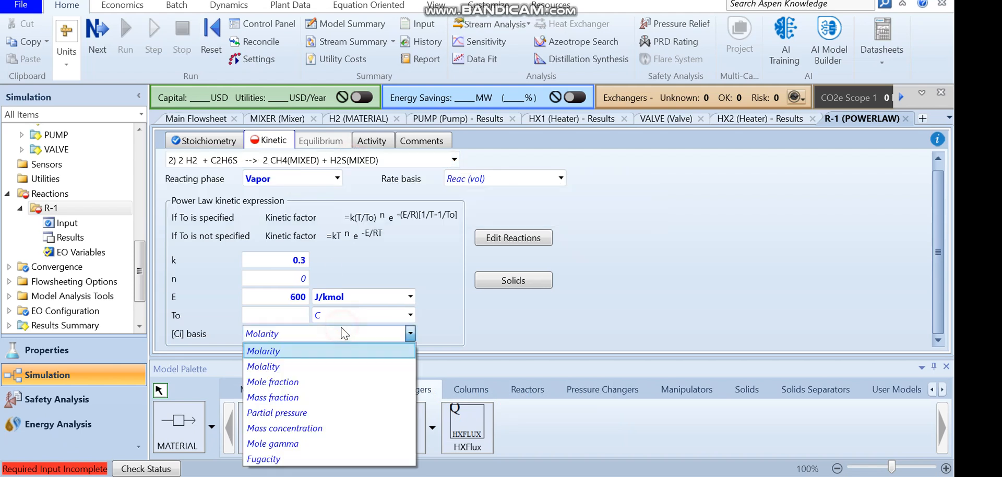
click(314, 380)
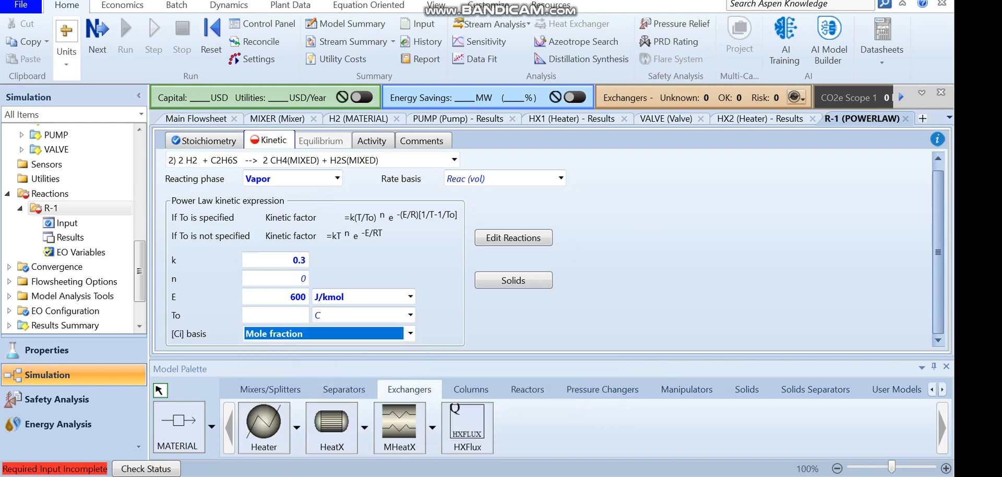
click(708, 151)
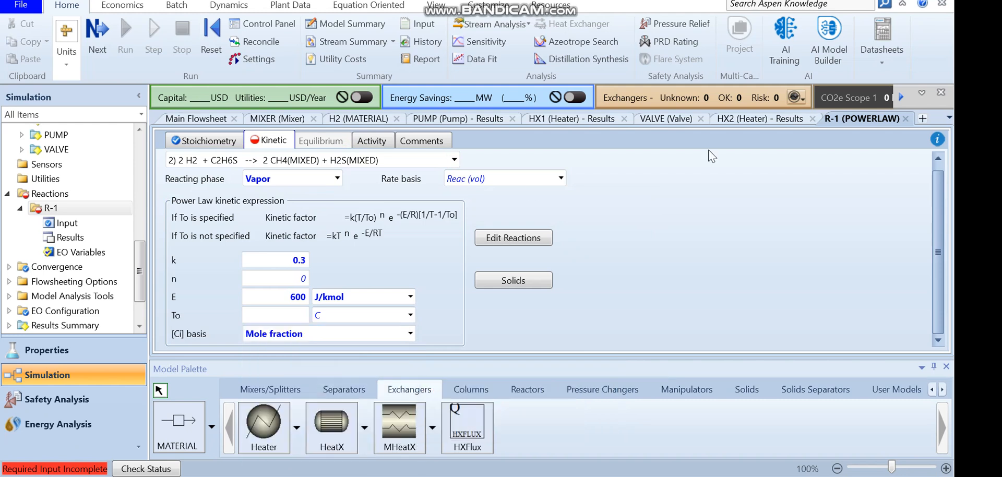
Switch to kinetic reaction 3 and set its reacting phase to Vapor
click(385, 163)
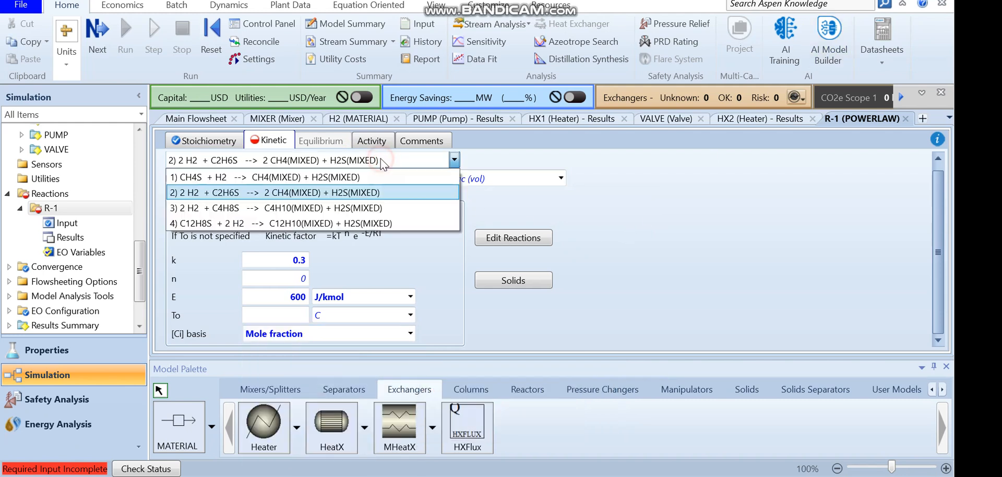
click(292, 207)
click(292, 178)
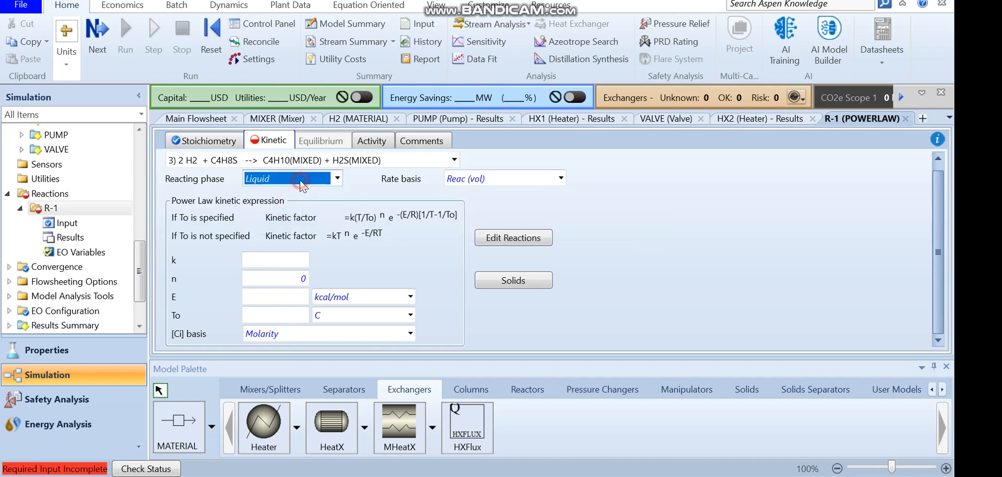
click(281, 241)
Set reaction 3's pre-exponential factor k to 0.4 and activation energy E to 600 J/kmol
click(286, 295)
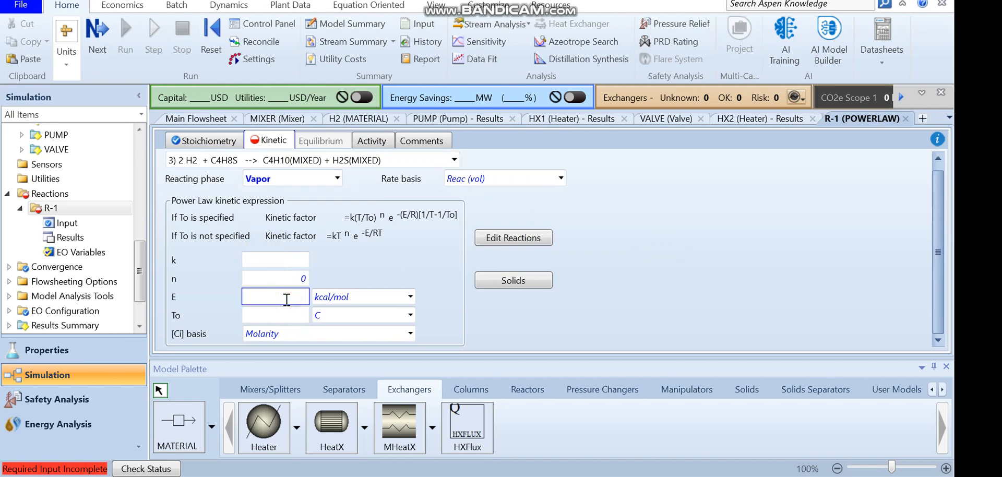
click(286, 259)
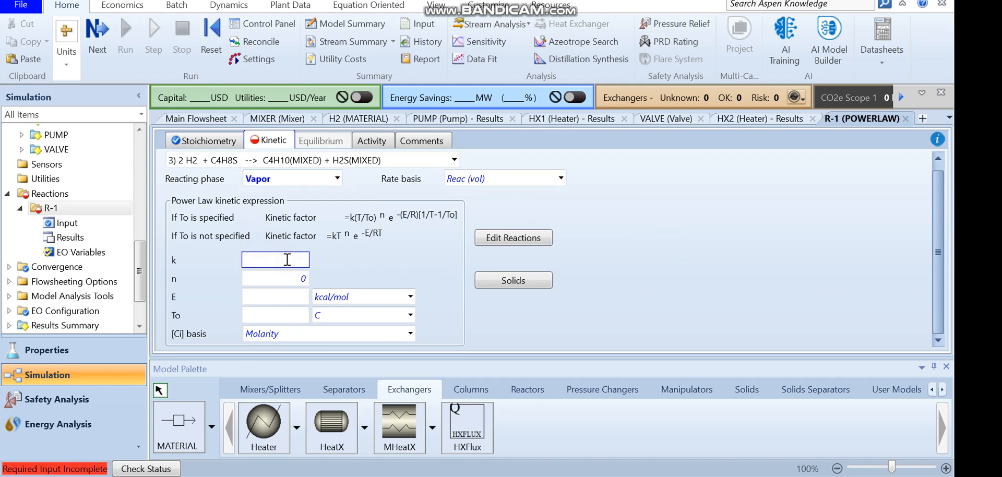
click(293, 297)
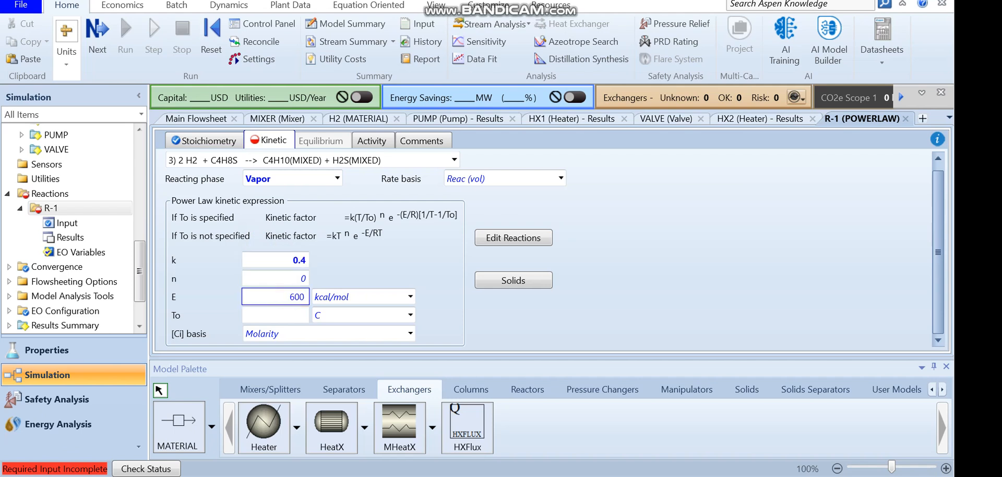
click(410, 296)
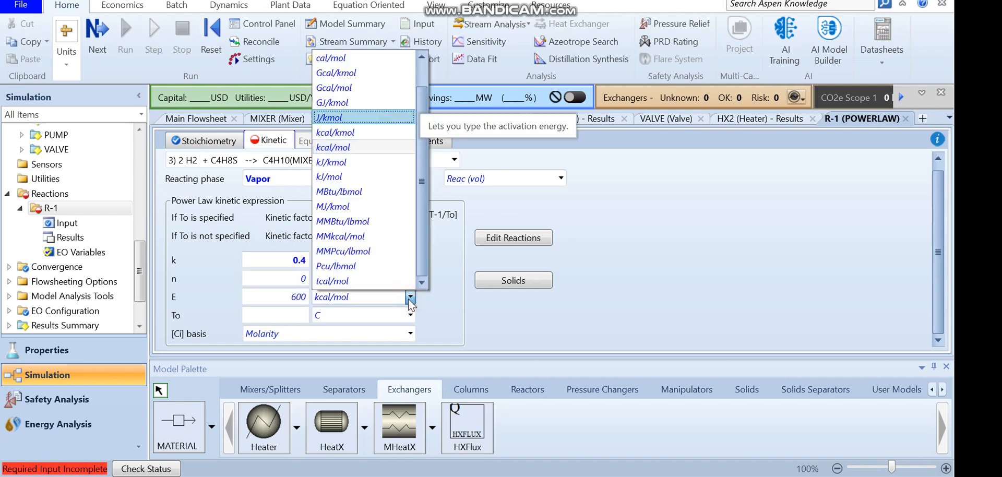
click(410, 297)
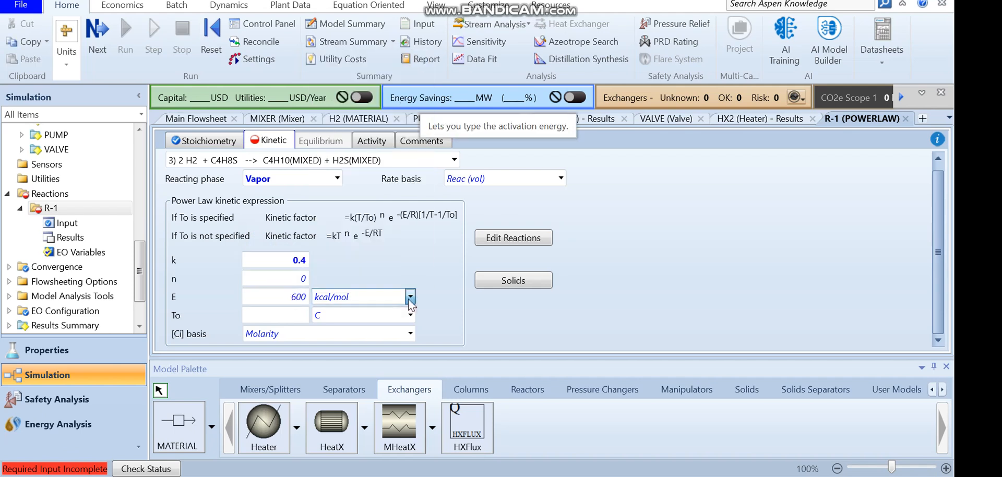
Set reaction 3's concentration basis [Ci] to Mole fraction
click(281, 338)
key(Down)
key(Down)
key(Down)
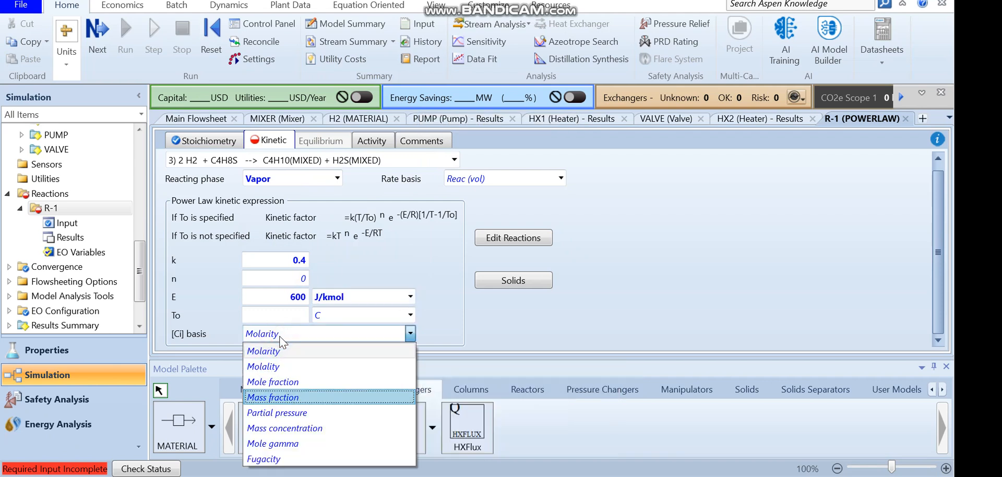
key(Up)
key(Return)
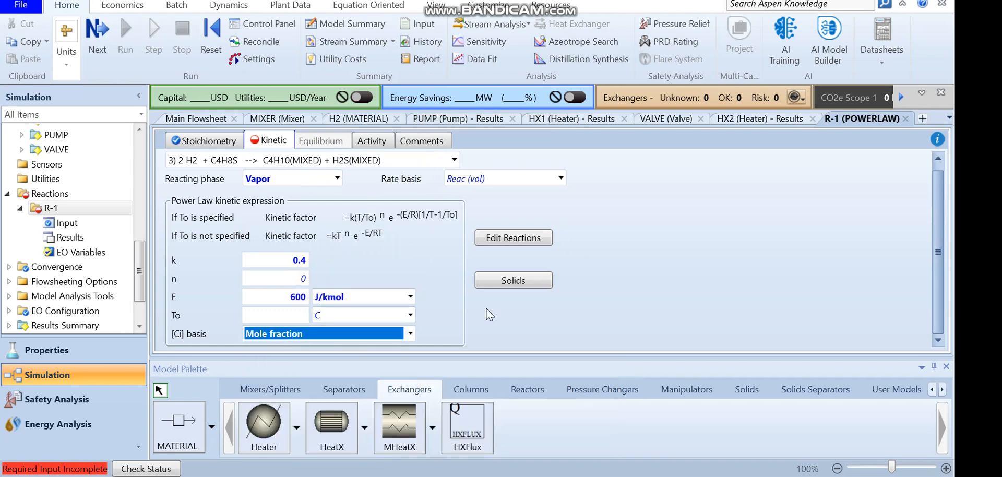
Switch to kinetic reaction 4 and set its reacting phase to Vapor
click(391, 162)
click(305, 230)
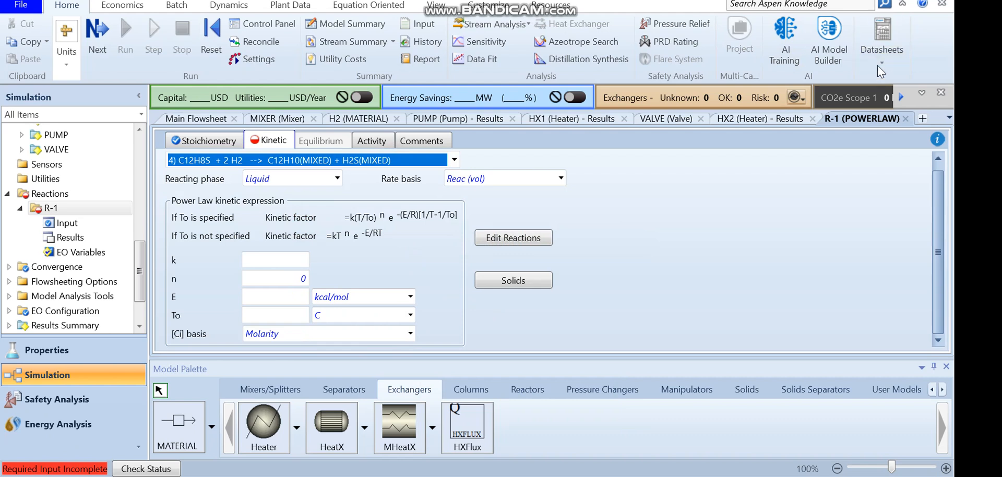
click(889, 1)
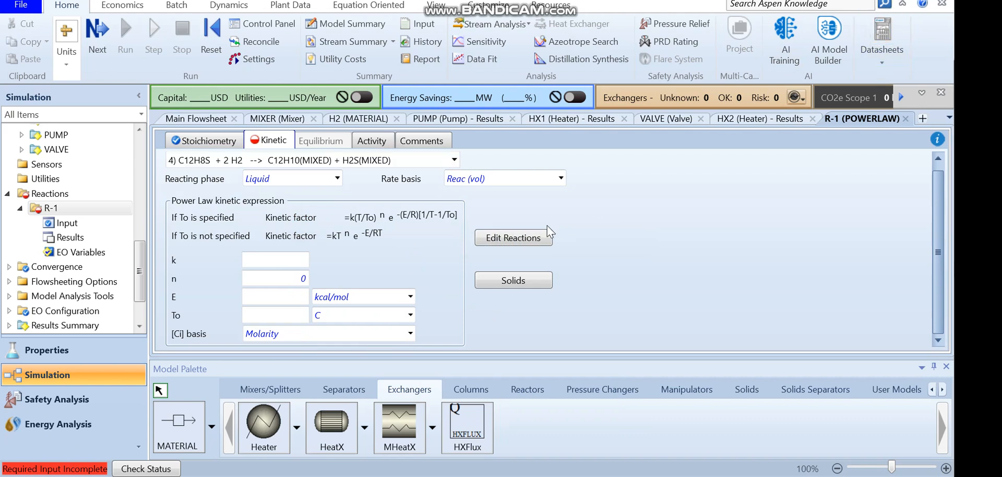
click(283, 260)
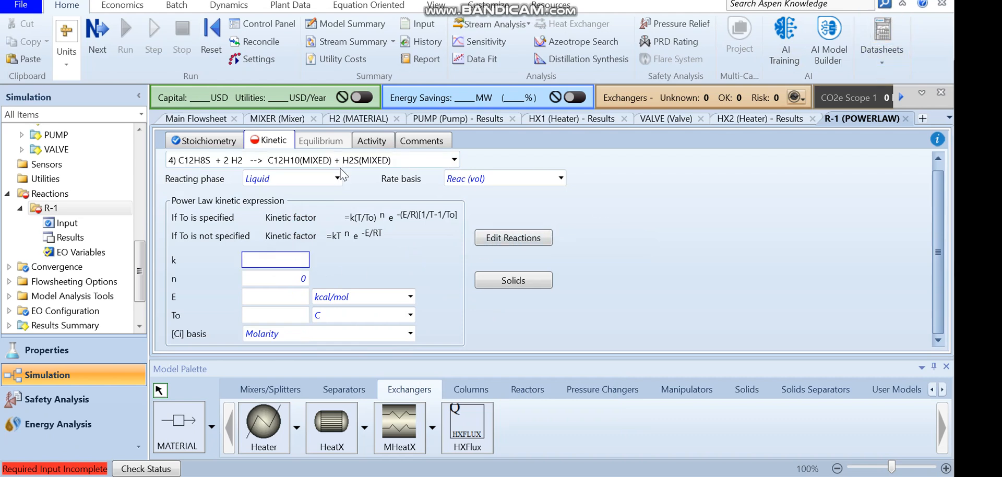
click(292, 178)
click(300, 233)
Set reaction 4's pre-exponential factor k to 0.5 and activation energy E to 200 J/kmol
click(274, 261)
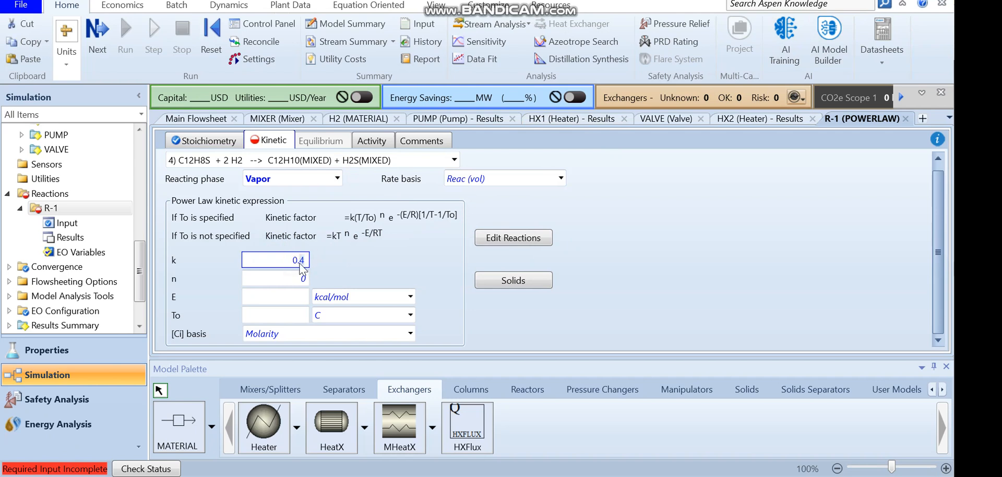
click(300, 296)
text(2)
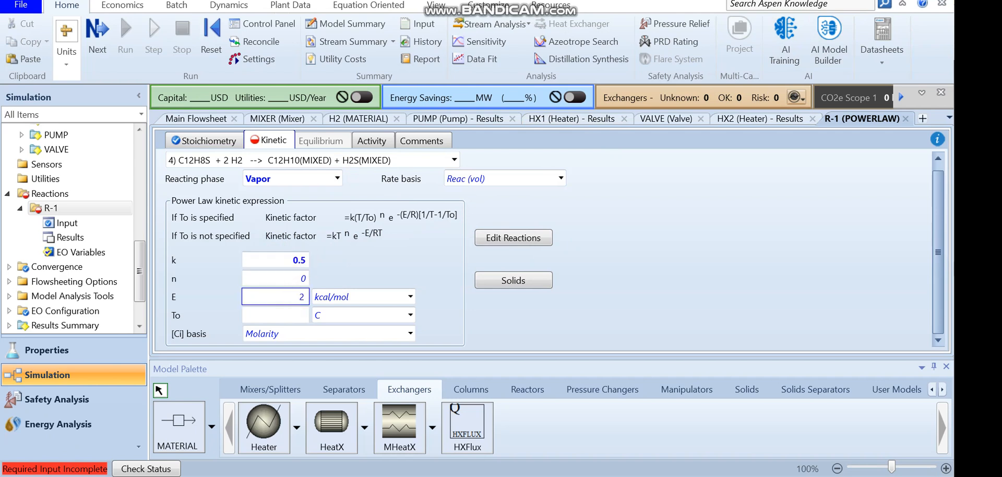
text(00)
click(411, 296)
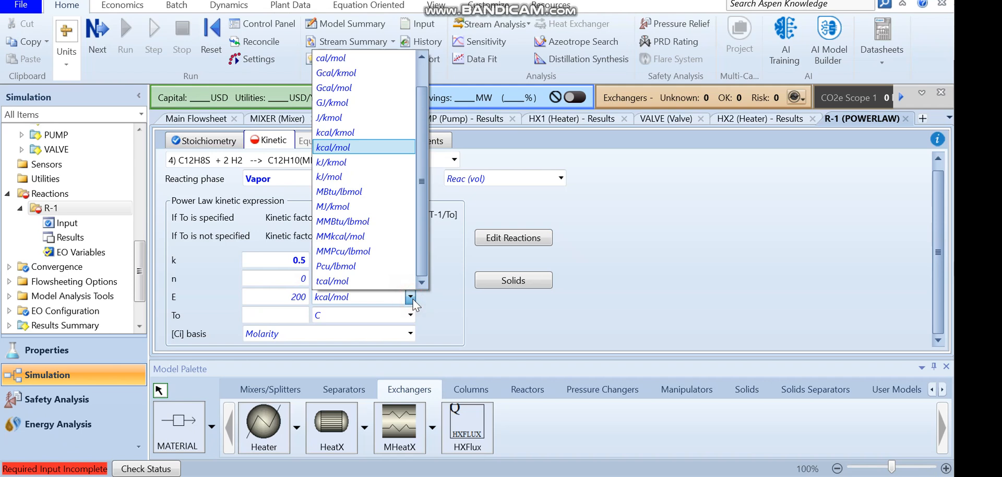
key(Return)
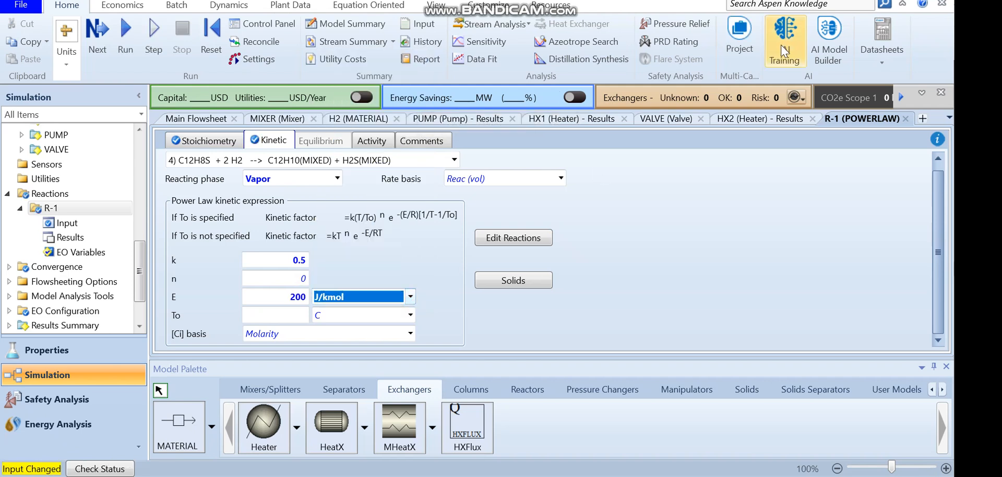
Bring up the main flowsheet view
click(863, 4)
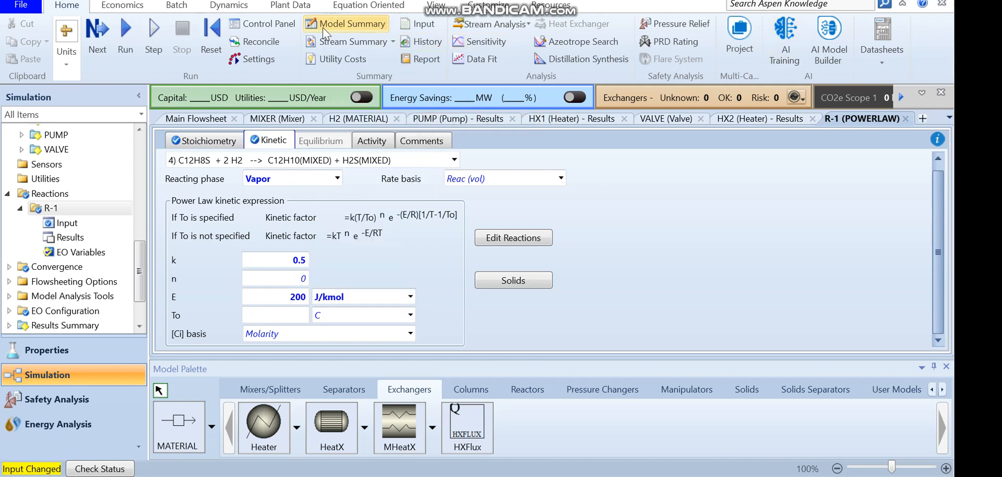
click(427, 5)
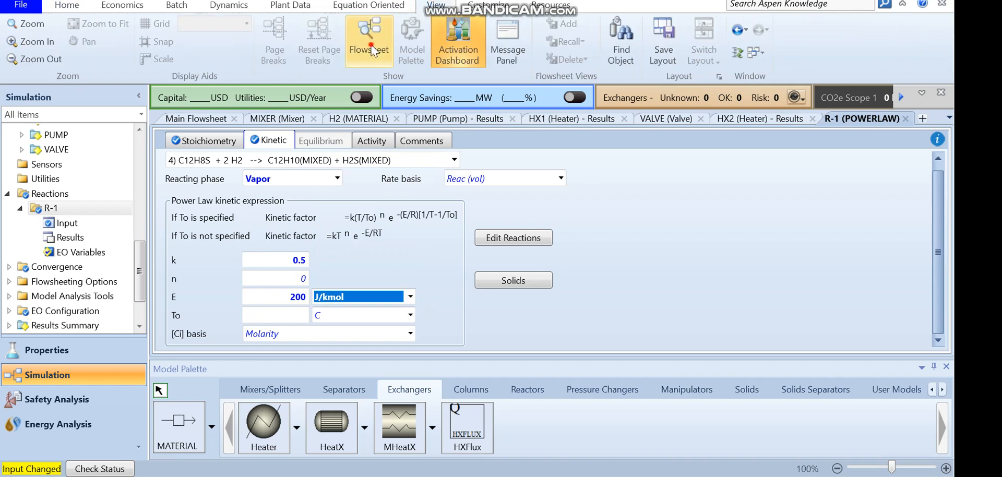
click(370, 45)
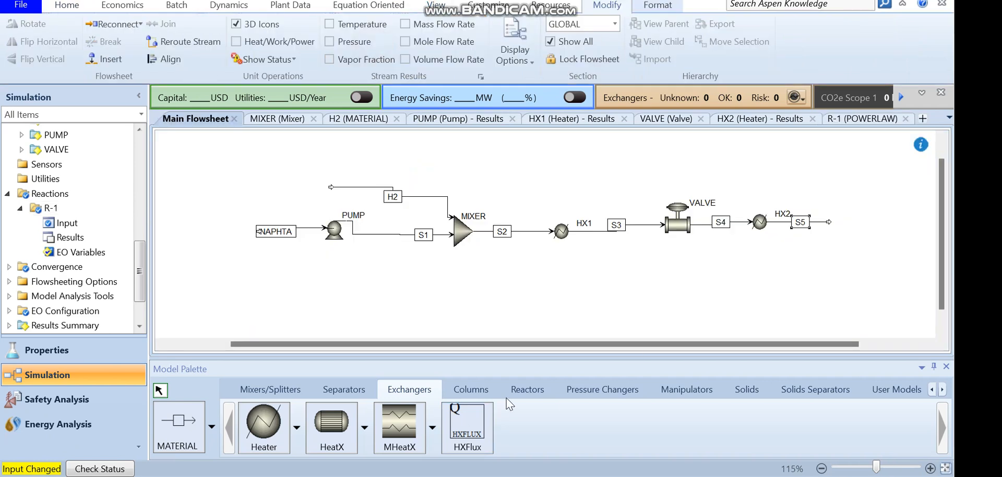
Place an RPlug reactor block on the flowsheet to the right of stream S5
click(528, 389)
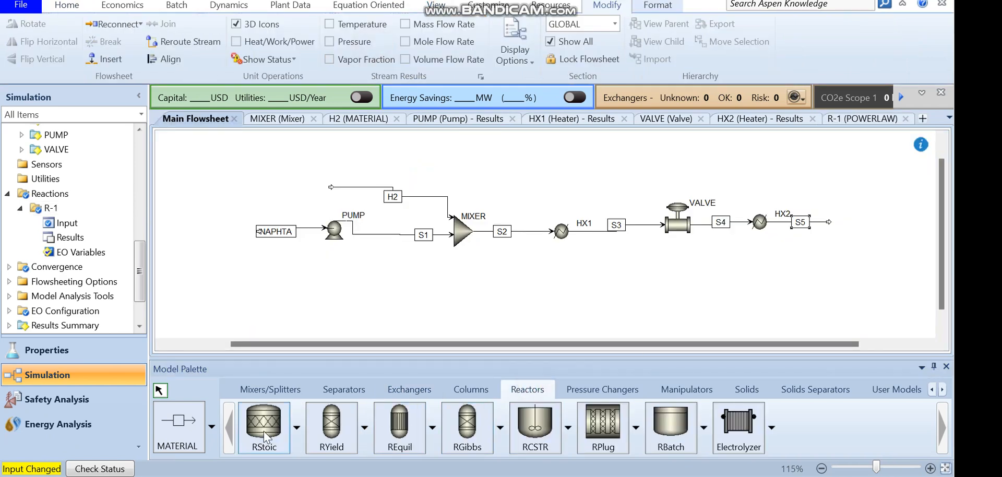
click(604, 432)
click(847, 216)
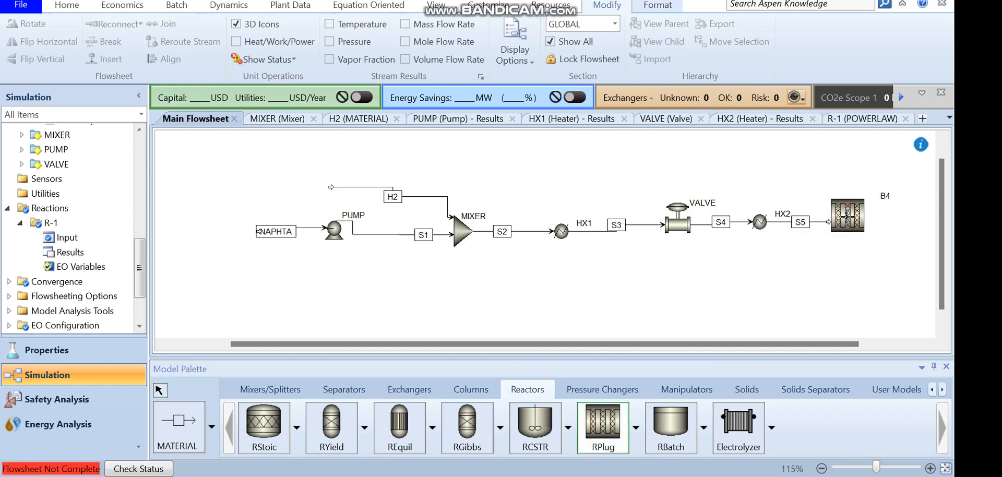
Rename the new reactor block REACTOR
right_click(848, 221)
click(886, 197)
text(REACTOR)
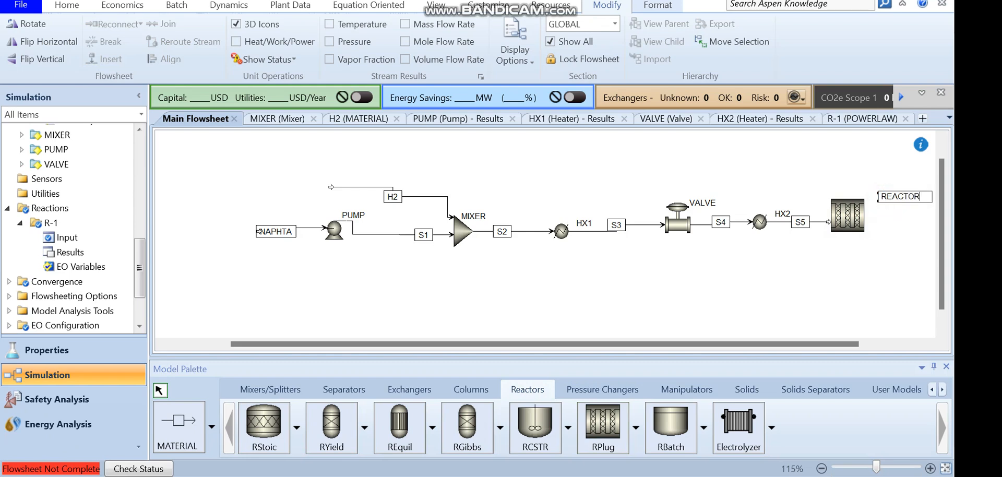
key(Return)
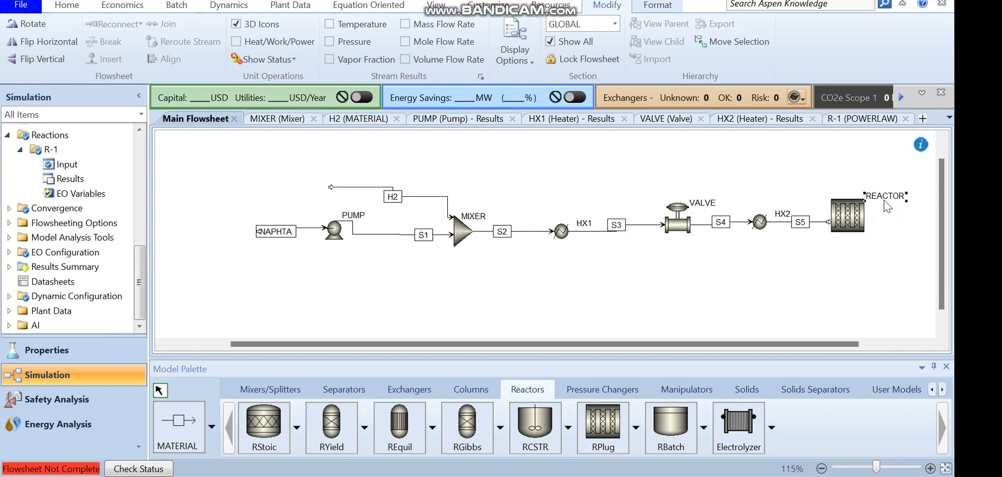
Connect stream S5 to the reactor inlet and add a product stream S6 from the reactor outlet
drag(841, 215, 850, 232)
click(180, 425)
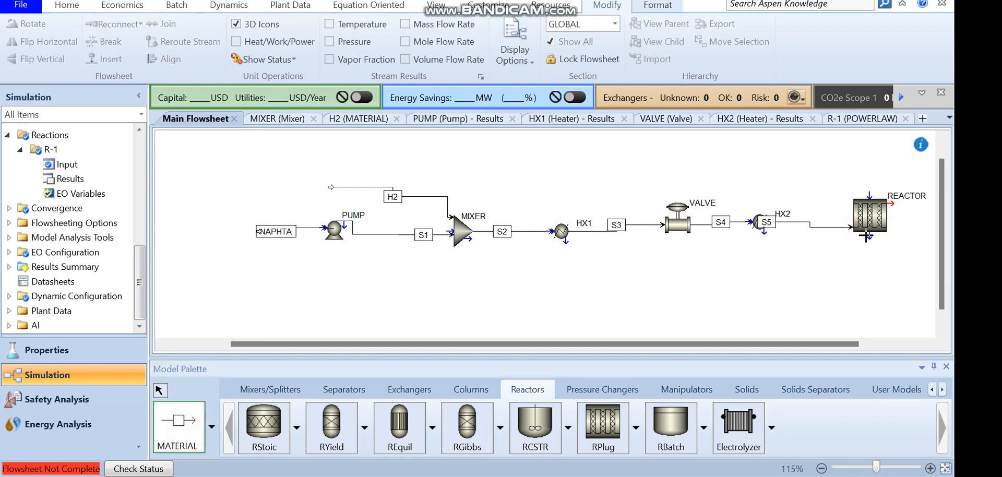
click(928, 207)
key(Escape)
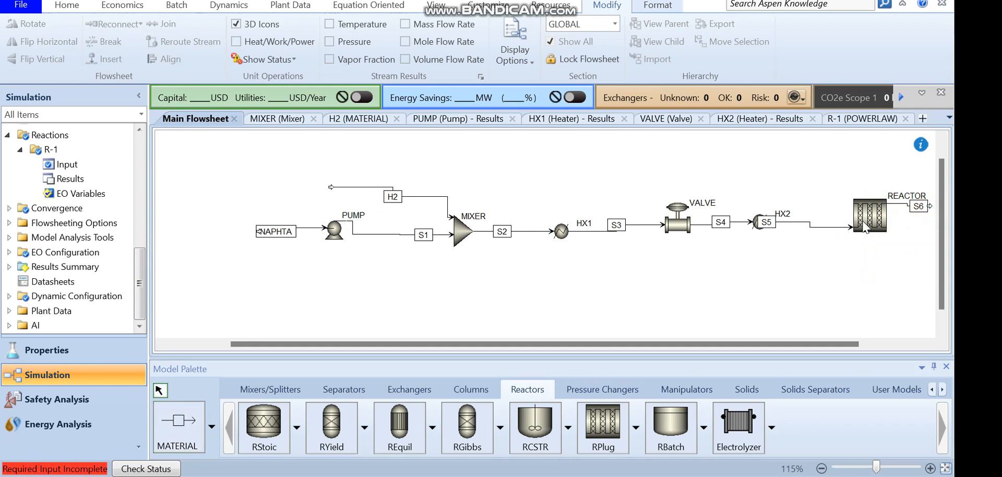
drag(867, 224, 836, 228)
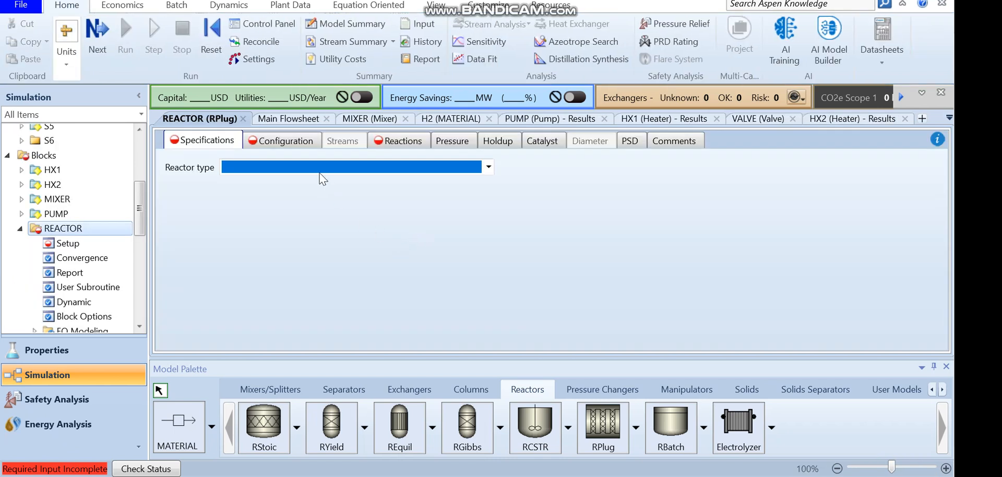
Set the reactor type to Reactor with specified temperature, constant at a specified reactor temperature of 350 C
click(317, 168)
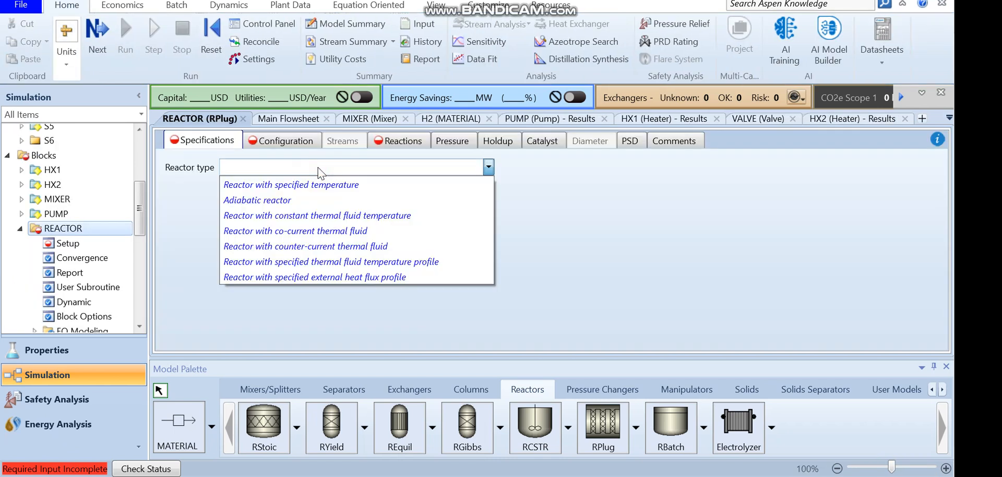
click(318, 185)
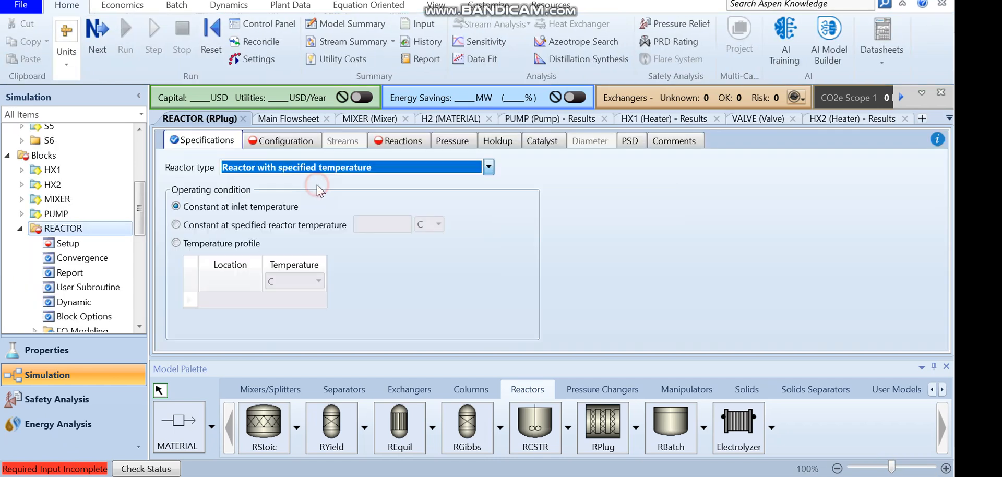
click(227, 226)
click(377, 224)
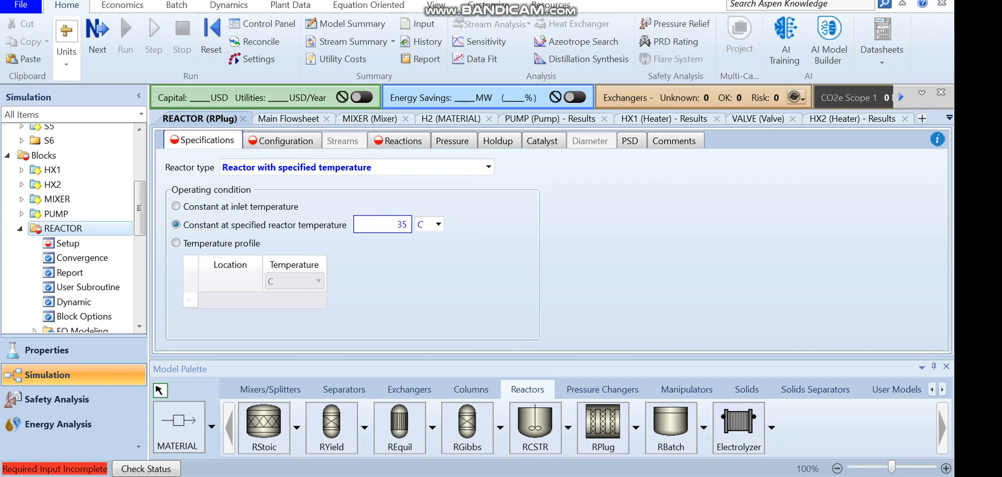
Configure the reactor dimensions with a length of 20 meter and a diameter of 2 meter
click(295, 147)
click(280, 230)
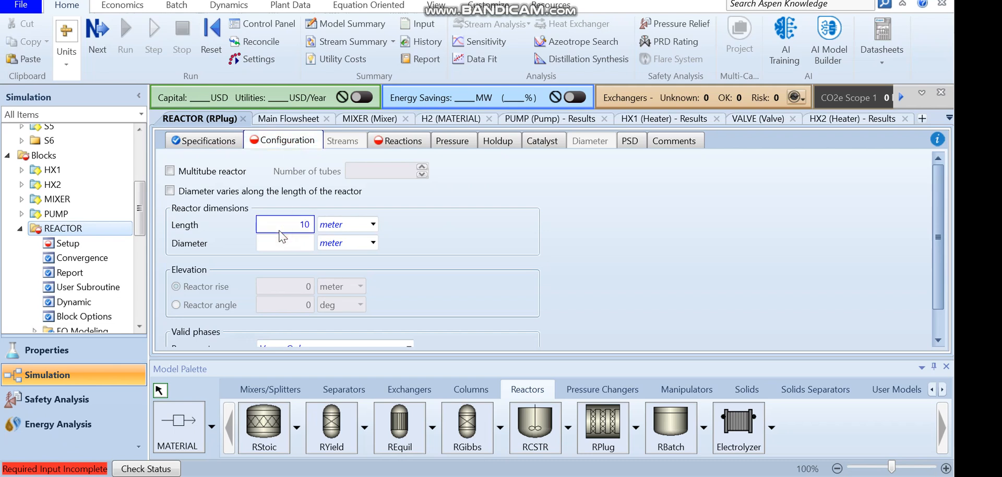
click(285, 252)
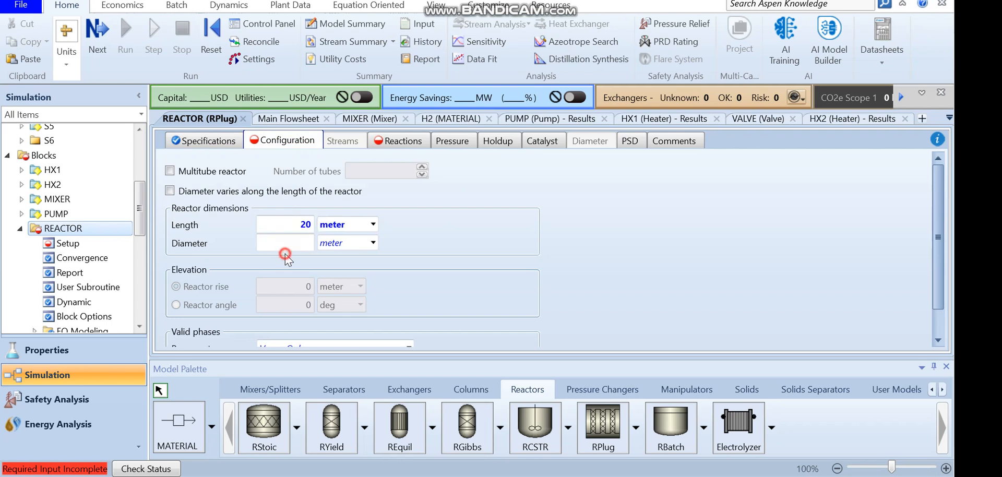
text(2)
key(Return)
Include reaction set R-1 in the reactor's selected reaction sets
click(398, 141)
click(217, 229)
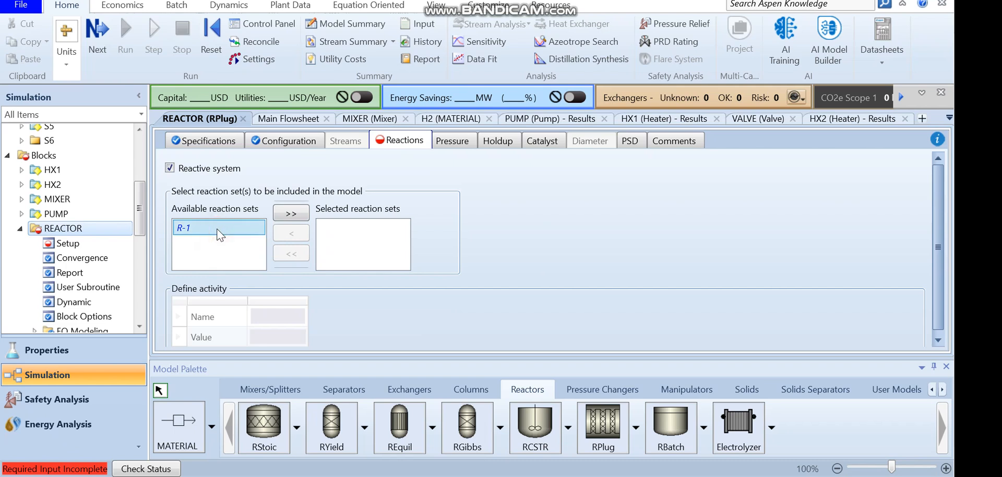
click(290, 214)
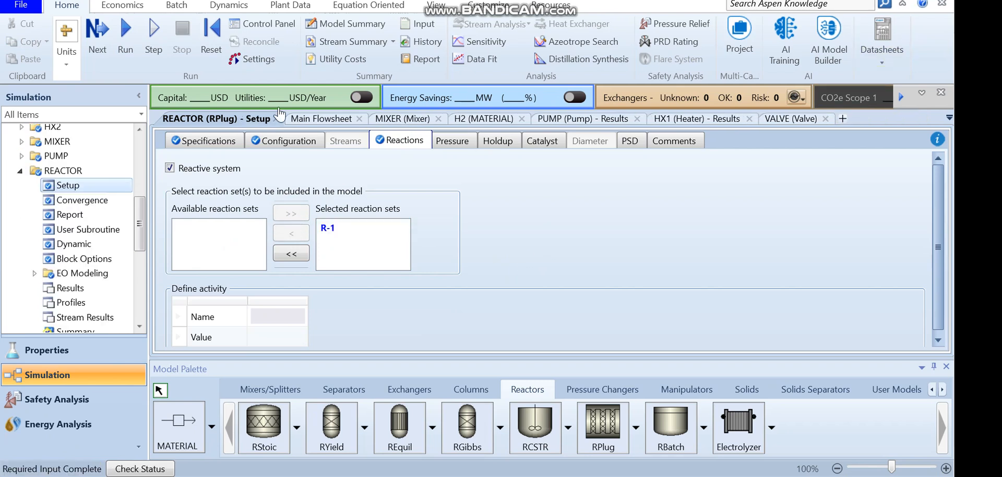
Run the simulation and open the reactor's stream results
click(124, 42)
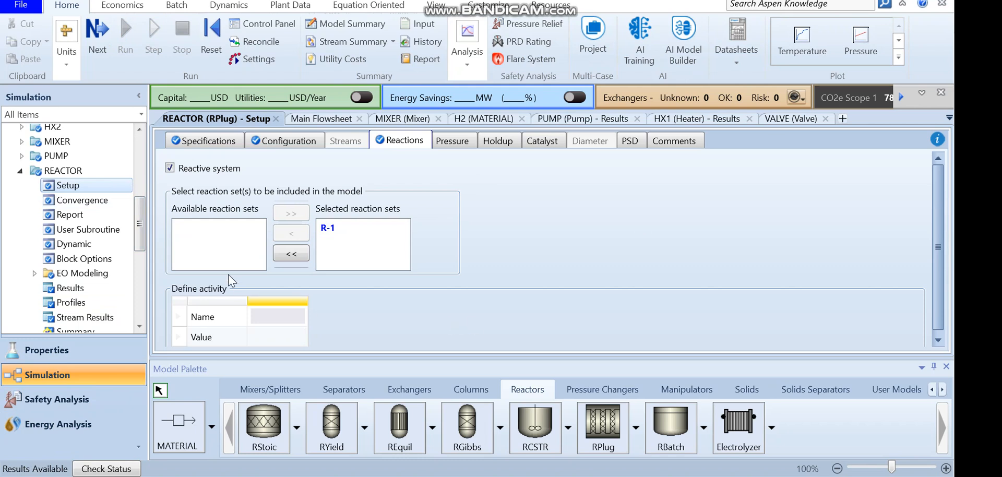
scroll(140, 225, down, 2)
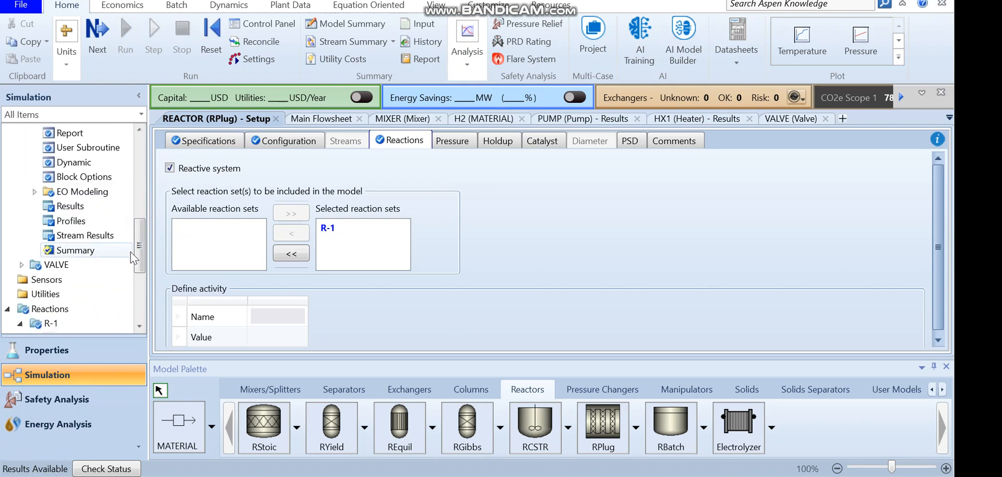
scroll(90, 187, up, 2)
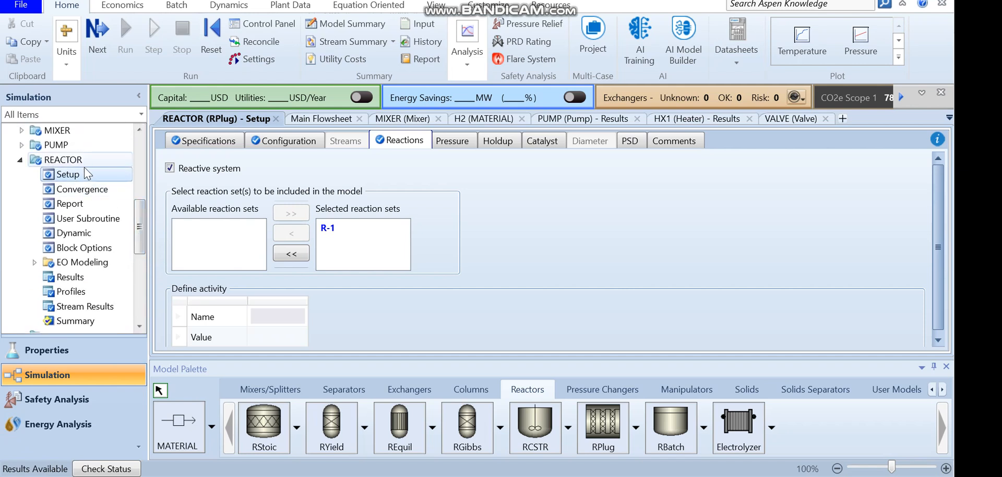
click(85, 306)
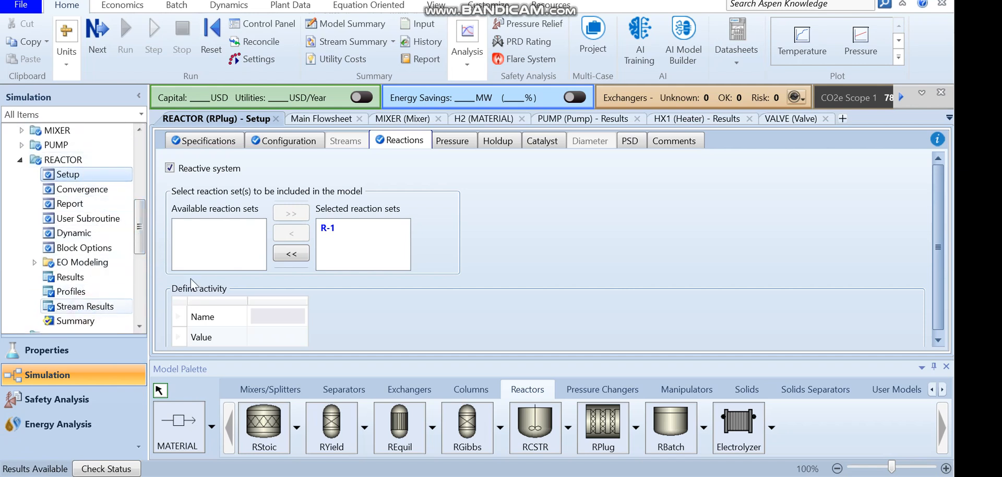
Expand the mass flows and compare component mass flows between inlet stream S5 and outlet stream S6
drag(937, 198, 929, 323)
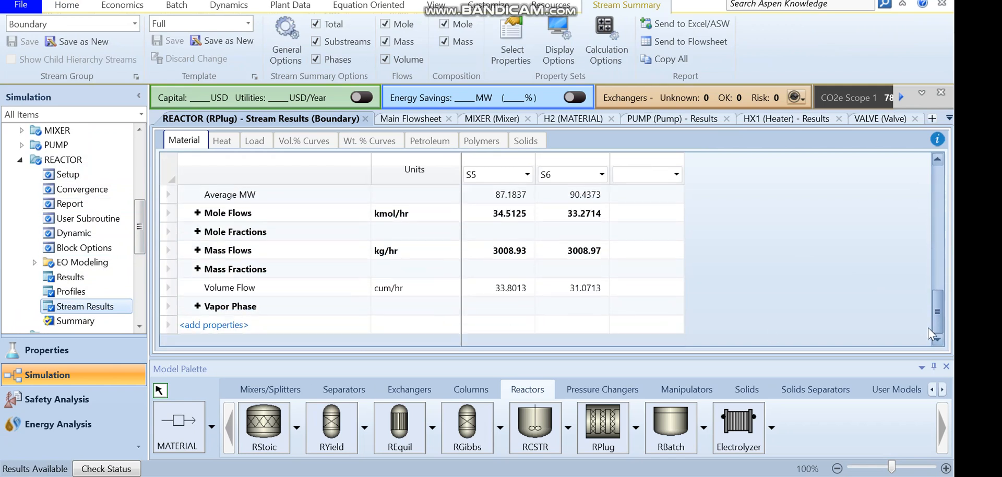
click(197, 250)
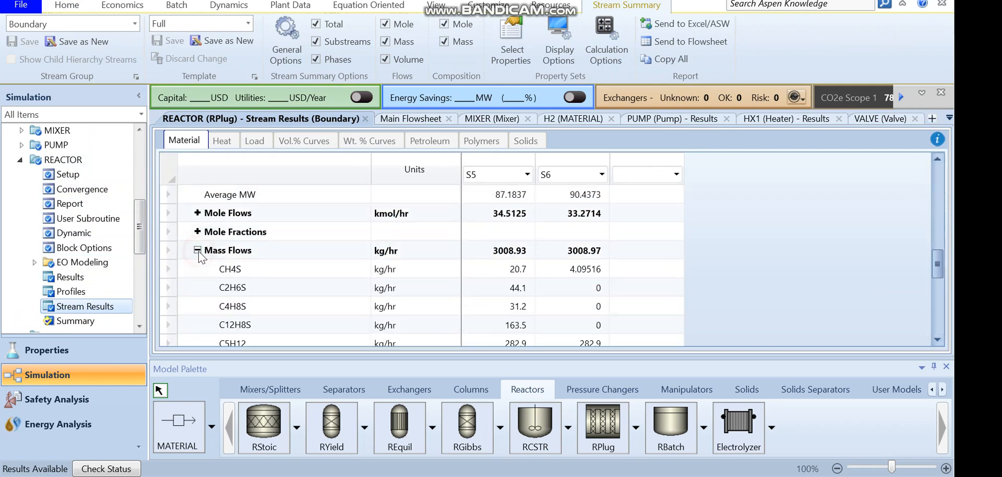
click(510, 270)
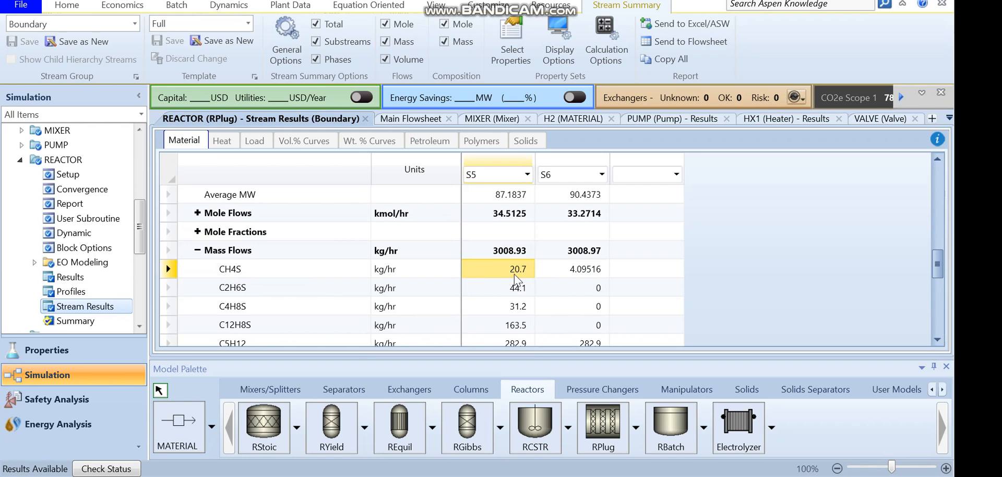
click(582, 276)
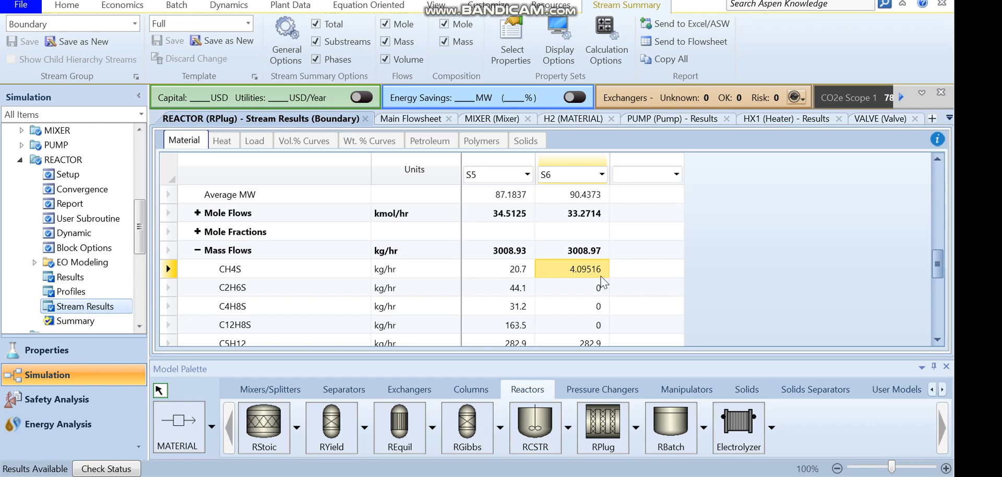
click(510, 292)
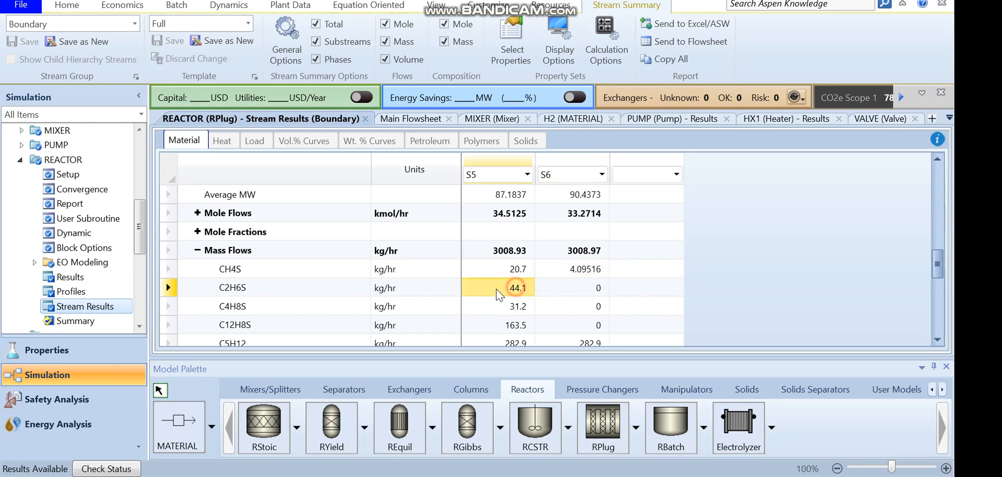
click(266, 291)
click(254, 307)
click(251, 326)
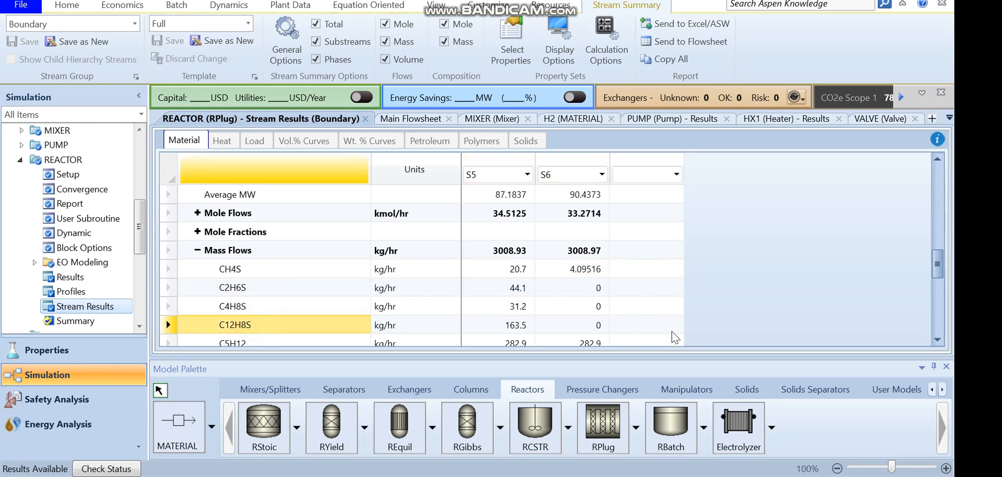
click(937, 339)
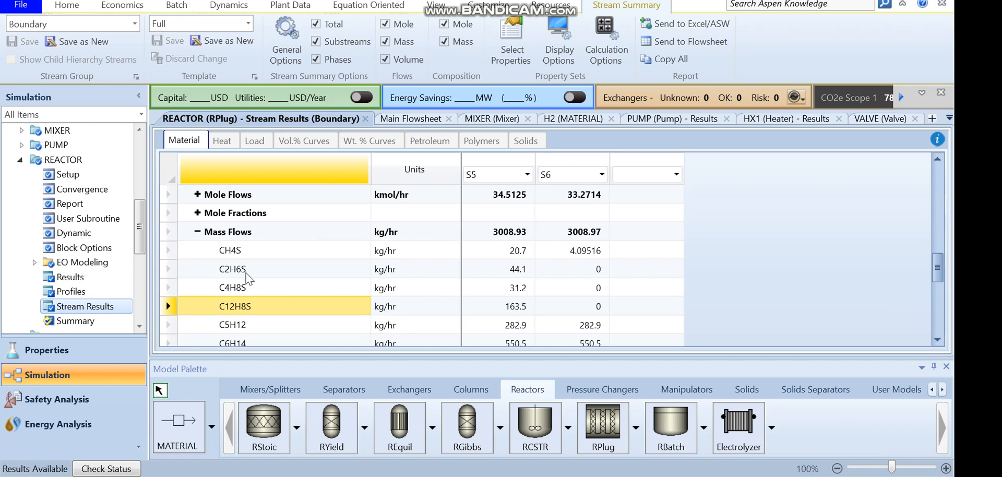
click(937, 339)
click(936, 340)
click(936, 340)
click(937, 340)
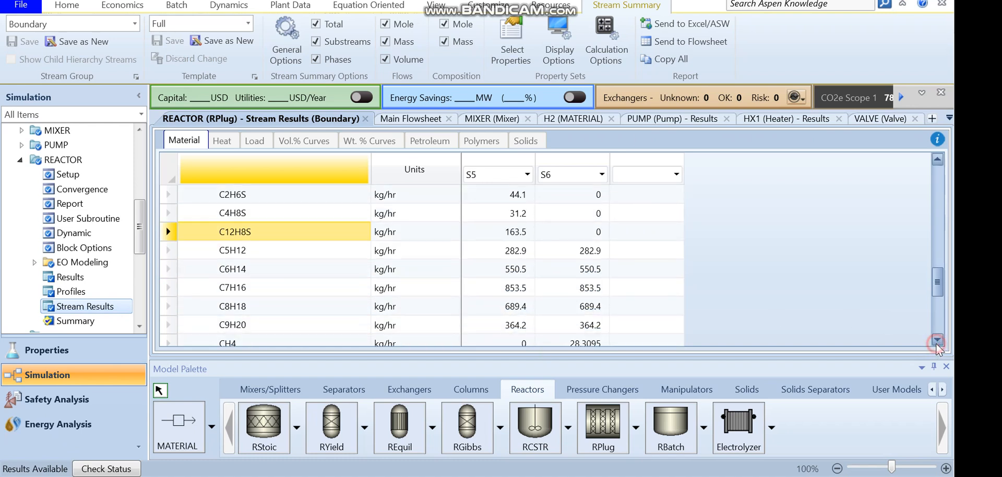
click(516, 253)
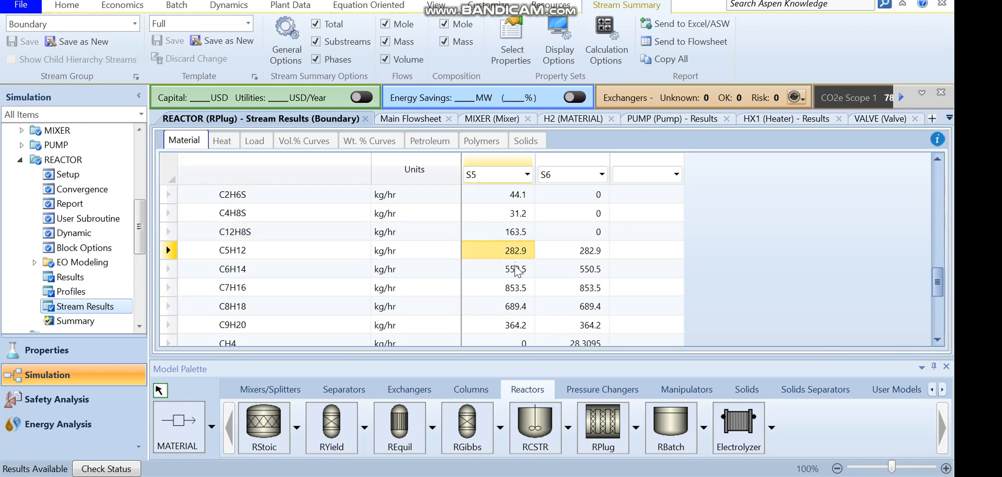
click(516, 270)
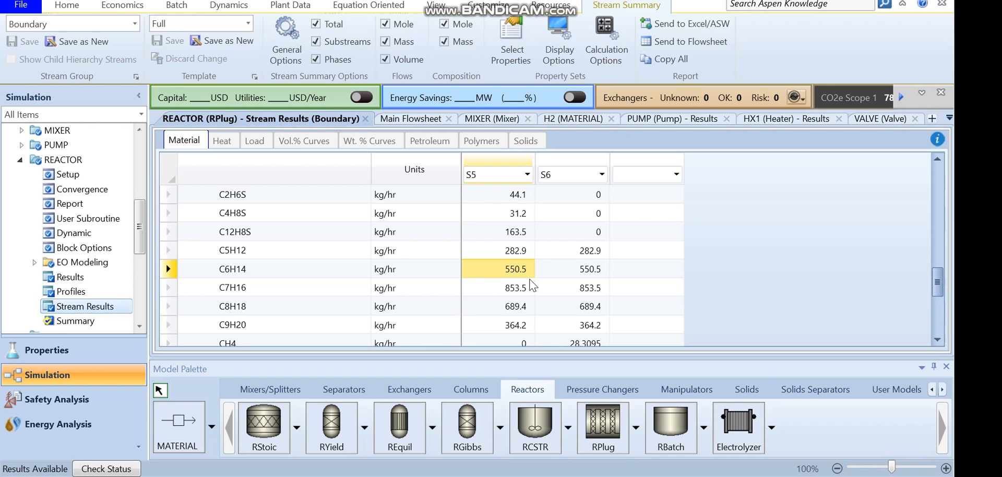
click(937, 340)
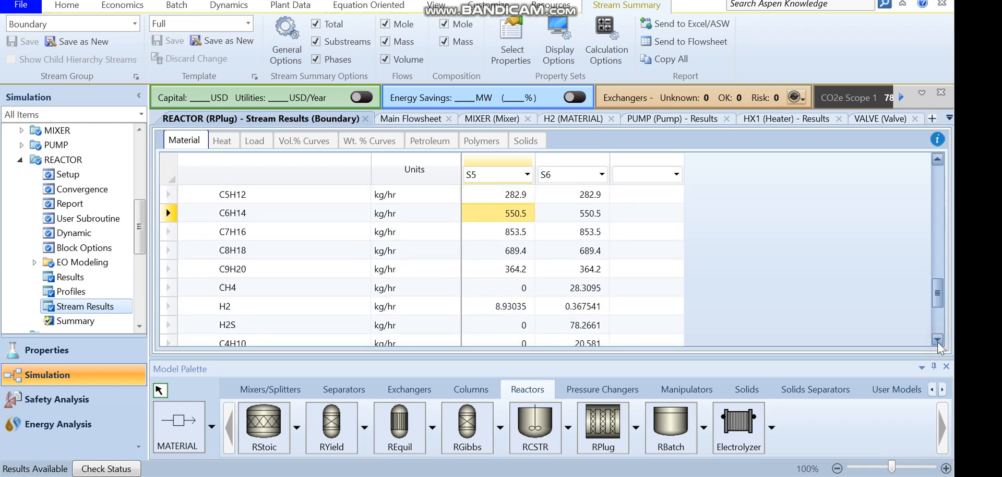
click(515, 288)
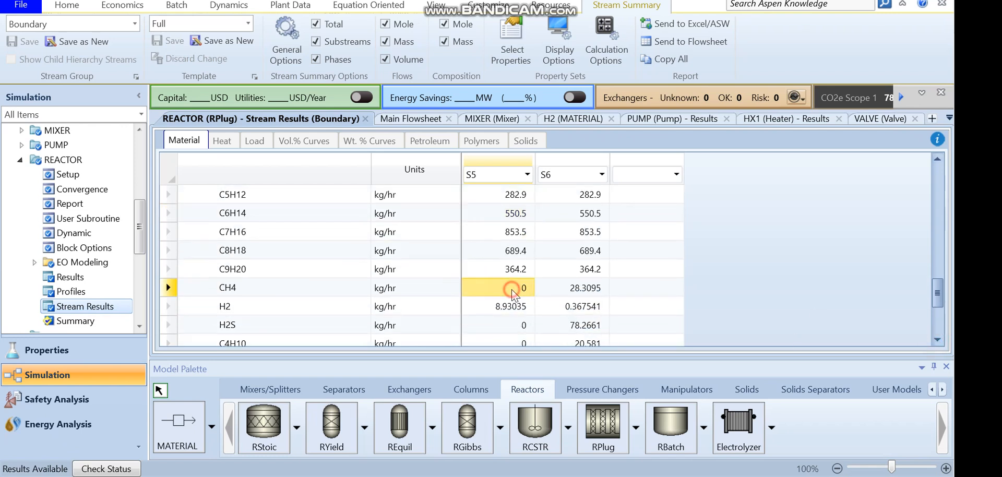
click(579, 294)
click(937, 340)
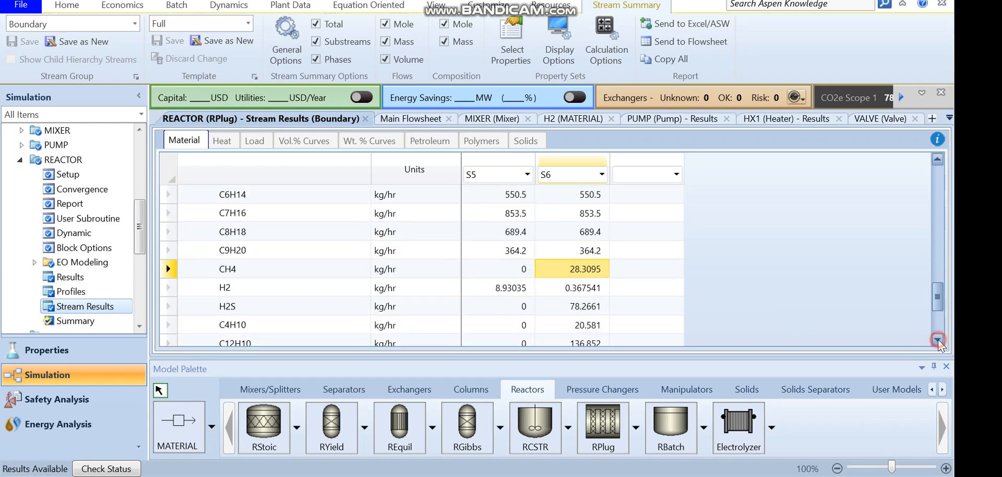
click(938, 339)
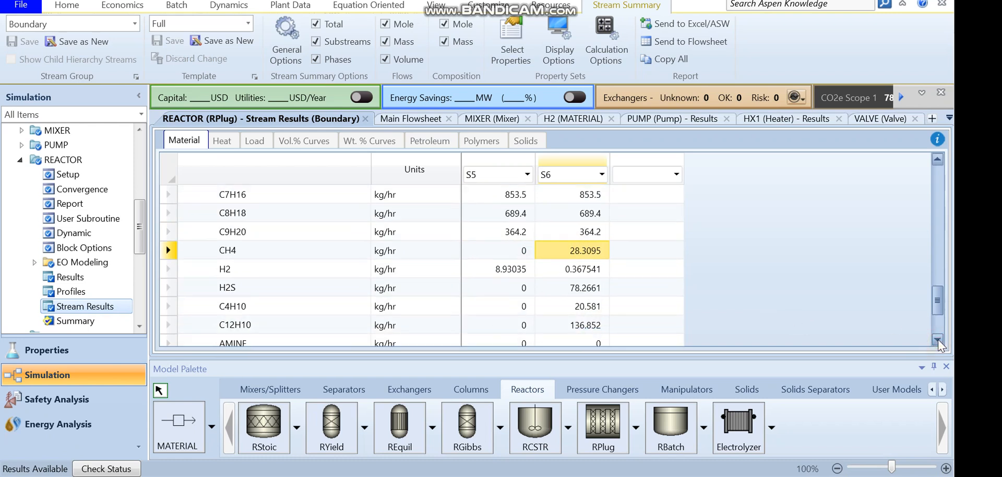
mouse_move(938, 296)
mouse_down()
mouse_move(934, 276)
mouse_move(935, 312)
mouse_up()
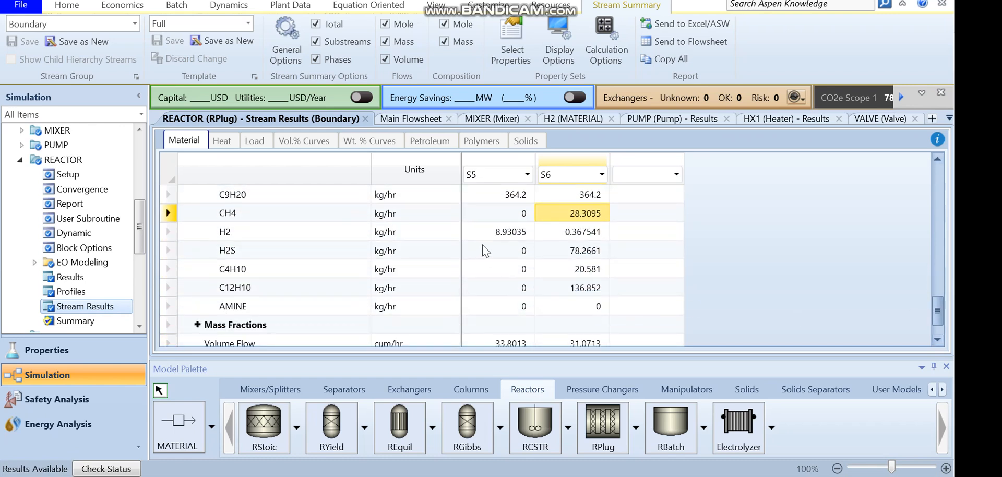
click(518, 250)
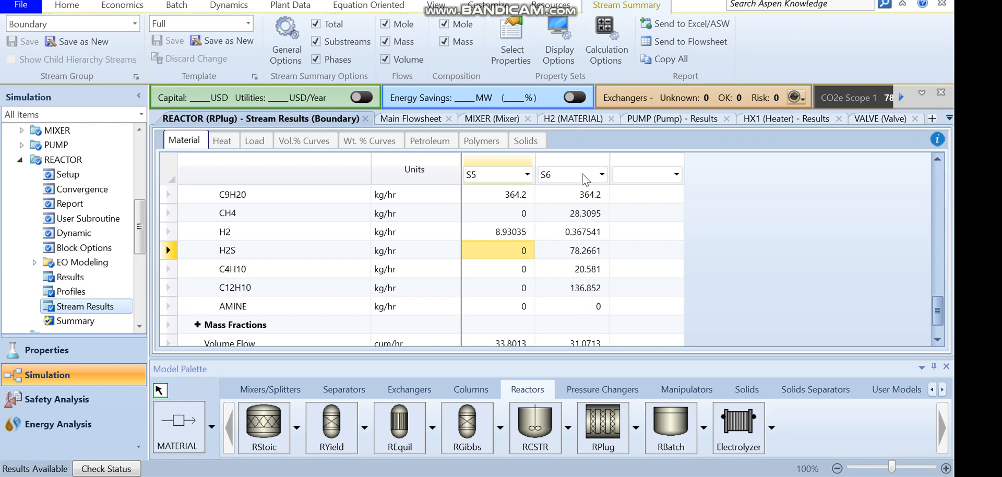
click(436, 7)
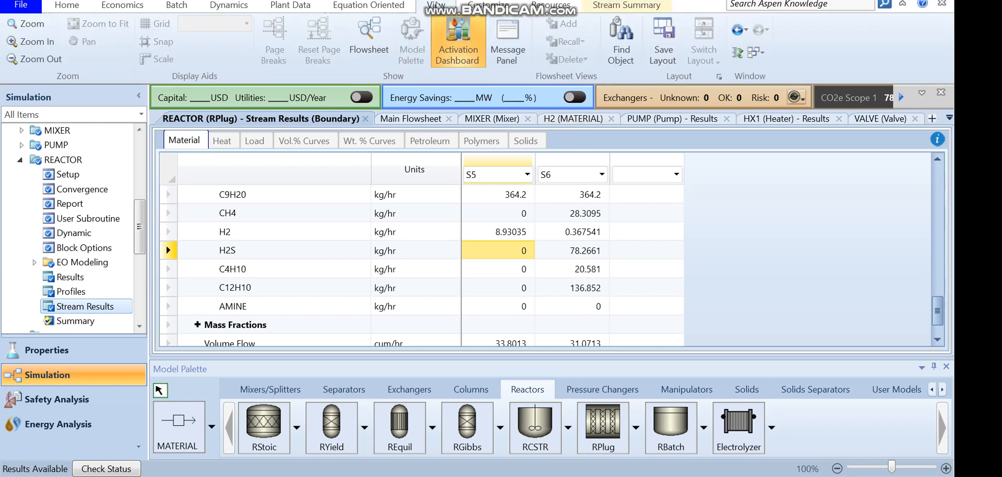
Return to the main flowsheet and reposition the reactor and its outlet stream S6
click(366, 50)
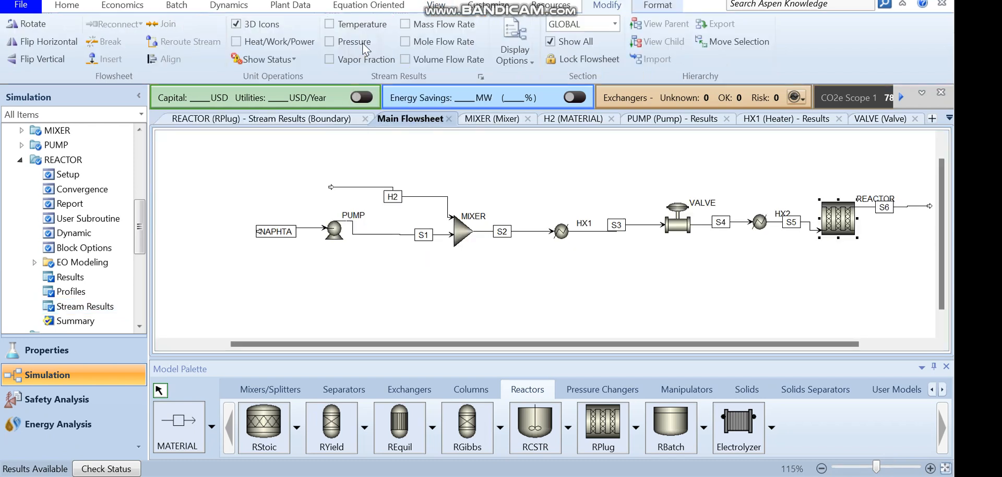
drag(747, 339, 824, 341)
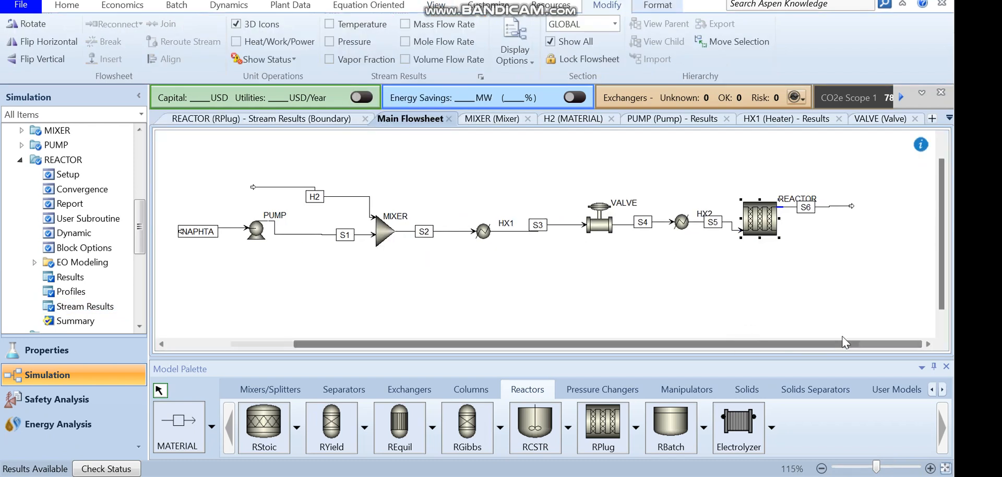
drag(762, 233, 749, 236)
drag(852, 206, 854, 221)
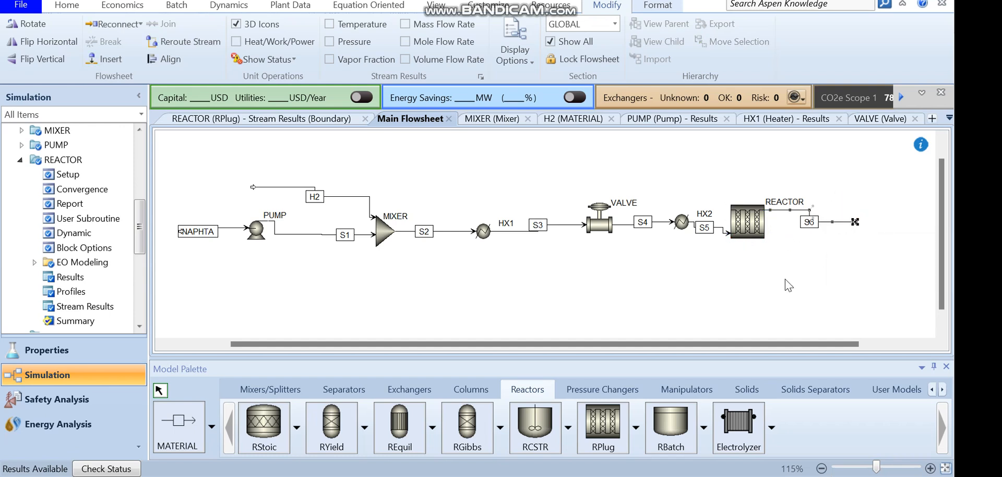
click(747, 229)
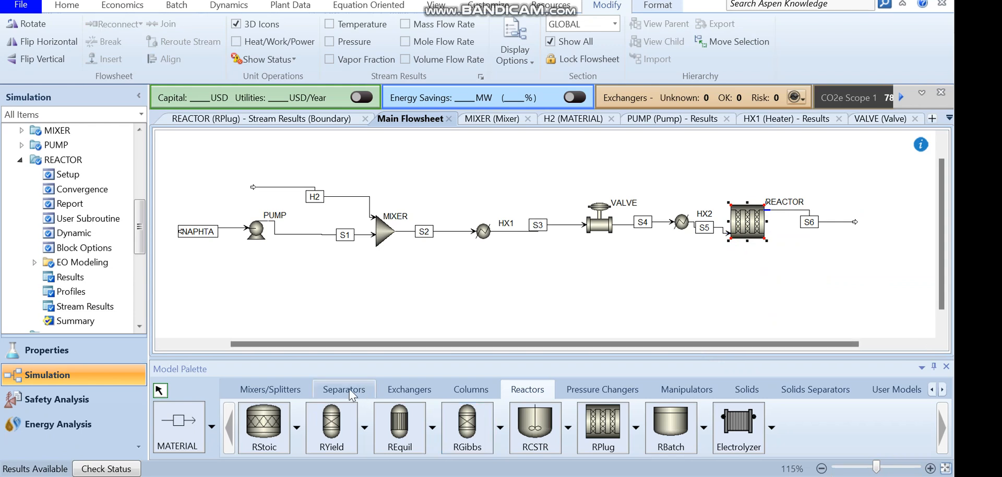
Place a Heater block downstream of the reactor and name it HX3
click(407, 390)
click(330, 428)
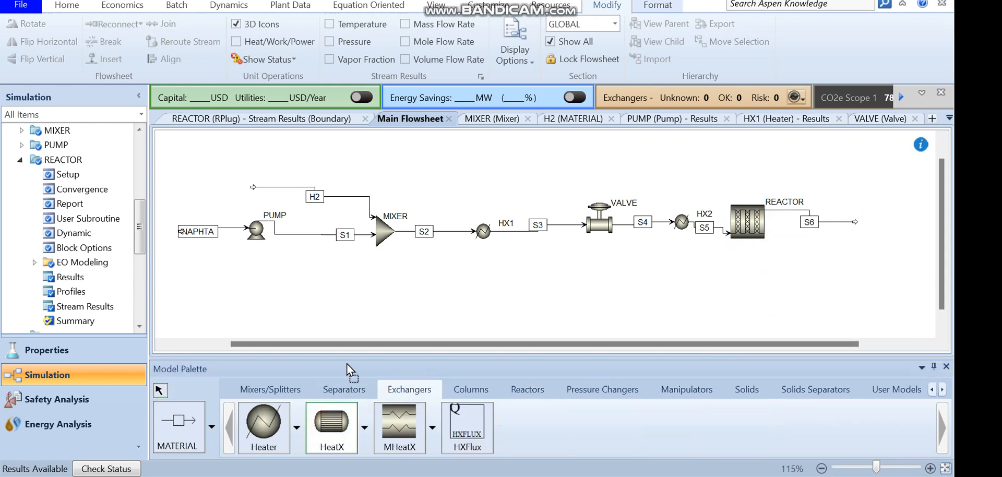
click(263, 425)
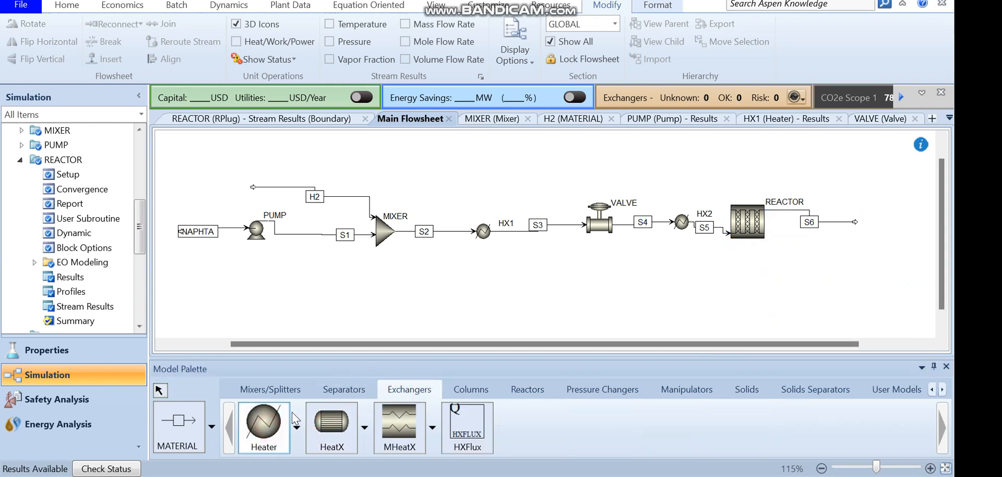
click(875, 218)
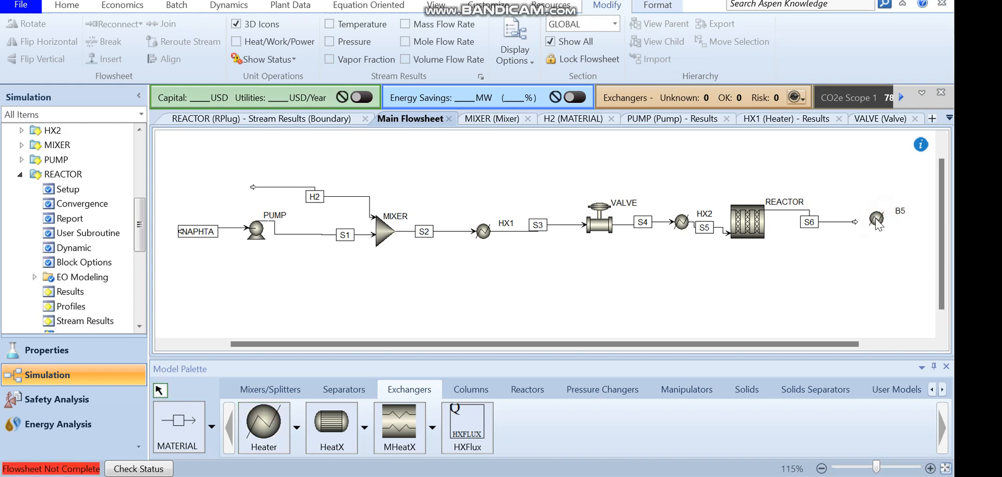
double_click(900, 212)
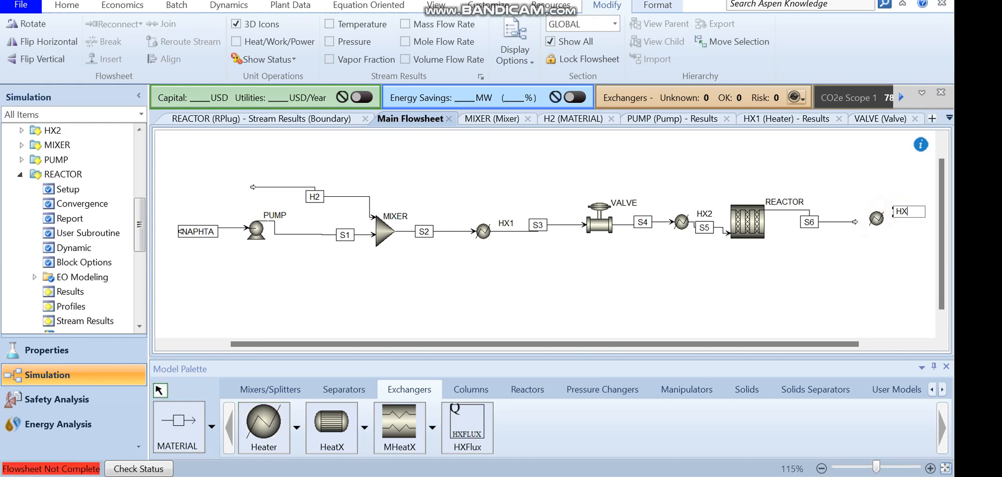
key(Return)
Connect reactor outlet S6 to the HX3 inlet and draw outlet stream S7 from HX3
double_click(854, 222)
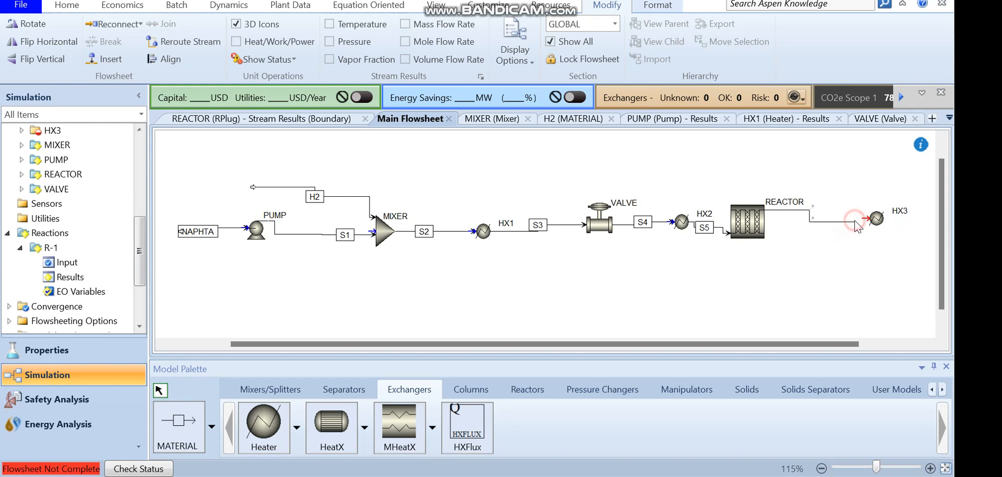
click(864, 219)
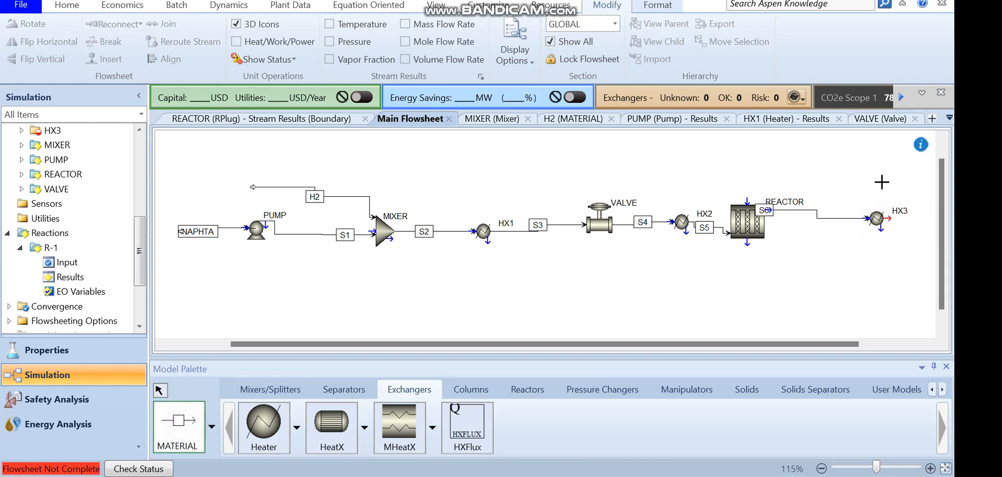
click(889, 219)
click(932, 218)
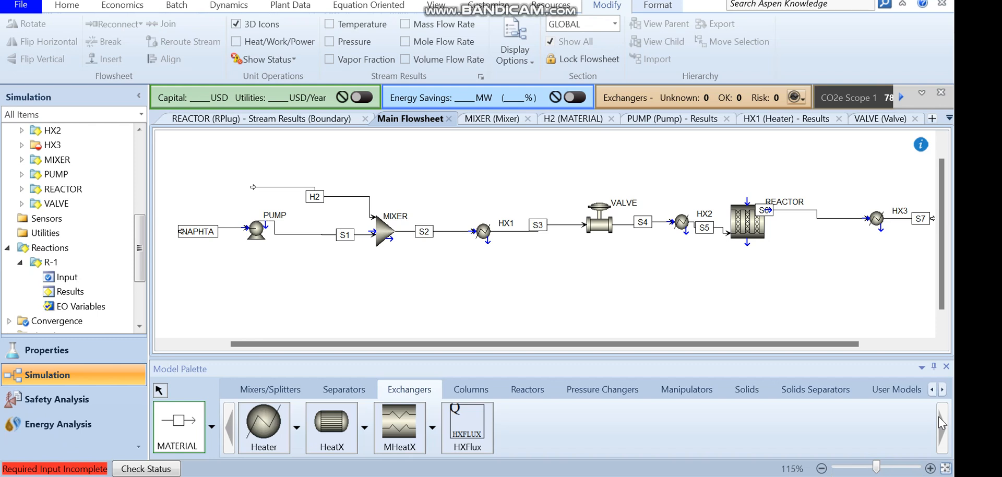
key(Escape)
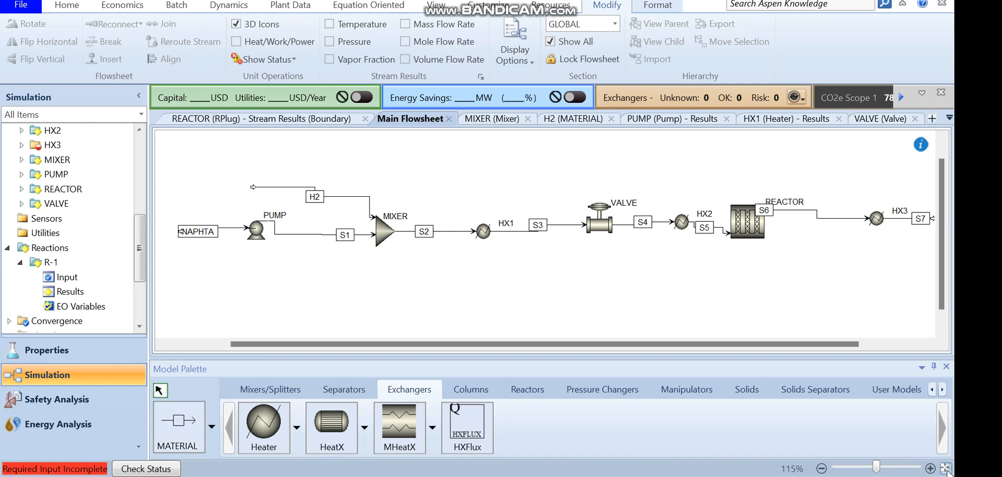
Move HX3 closer to the reactor and specify its outlet at 35 C and 0 bar
click(945, 468)
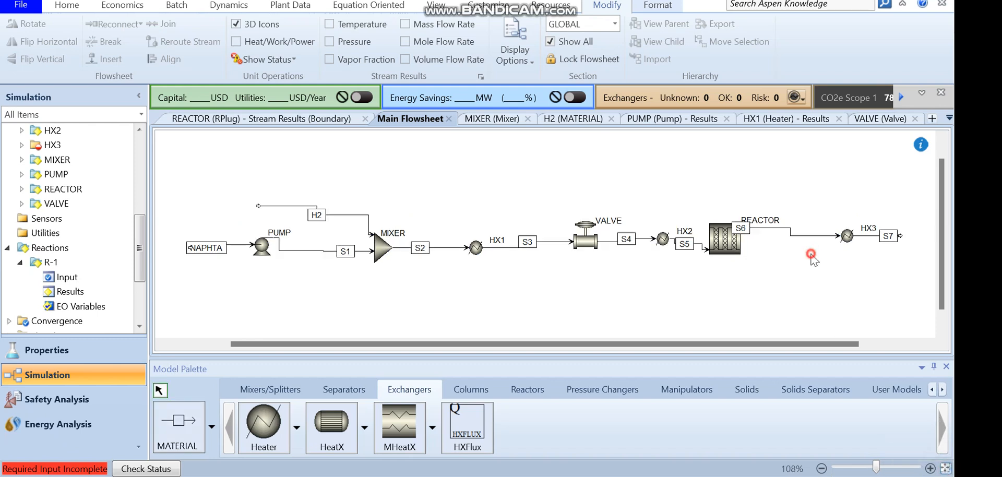
drag(823, 344, 834, 340)
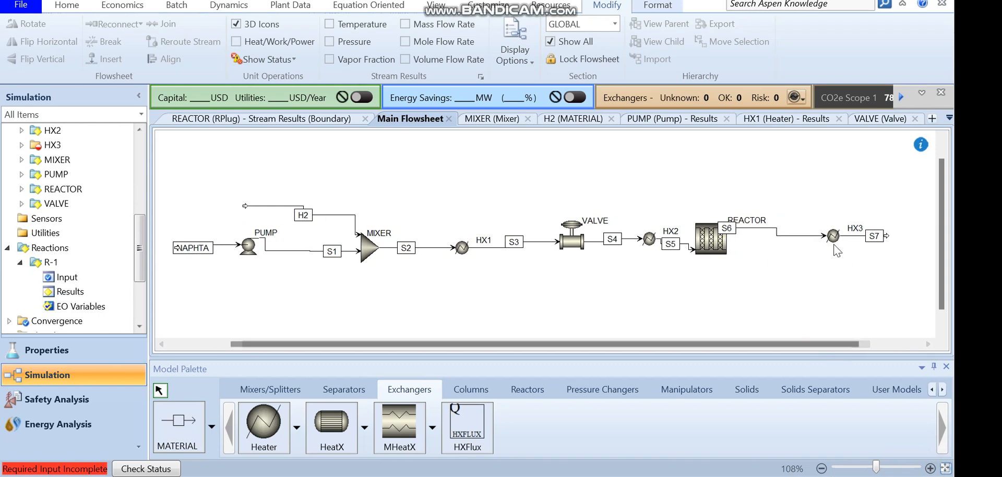
drag(833, 245, 808, 244)
double_click(801, 240)
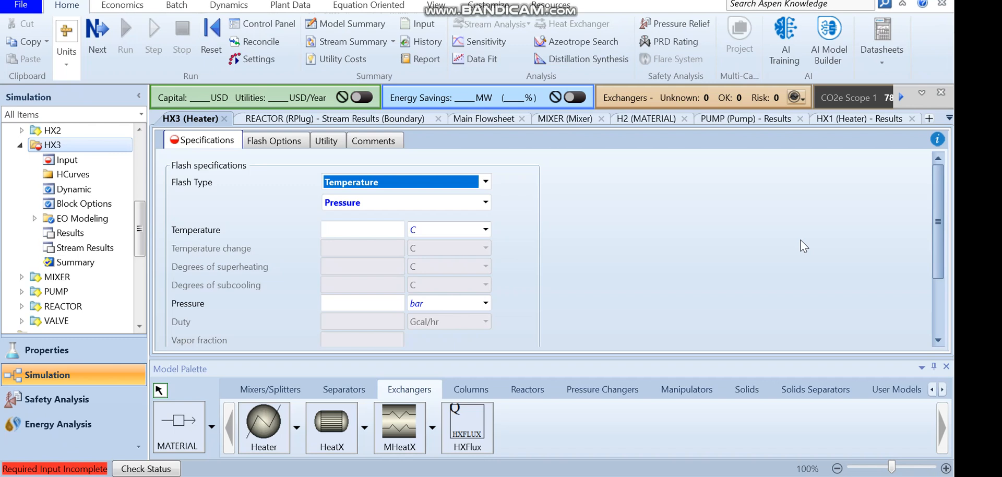
click(390, 230)
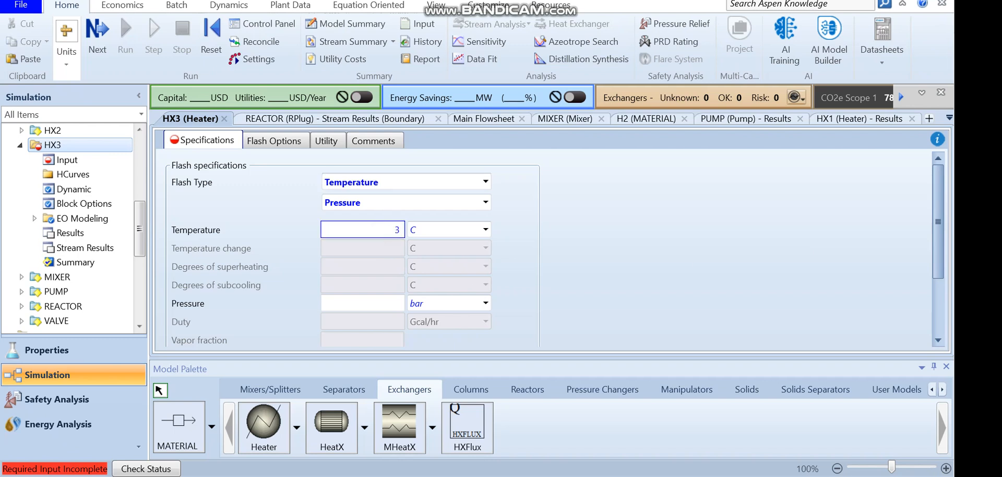
key(Return)
click(381, 305)
text(0)
key(Return)
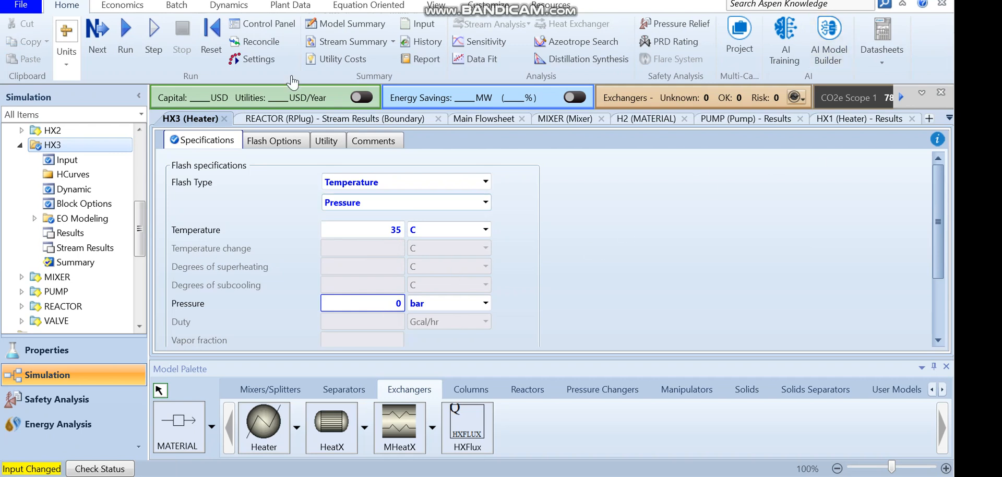
Place a Flash2 separator after HX3 and connect stream S7 to its inlet
click(436, 6)
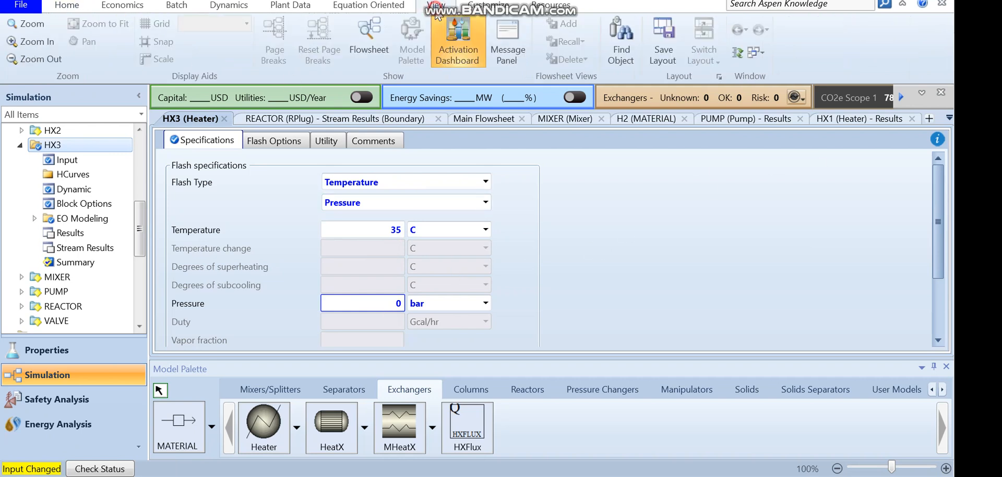
click(483, 119)
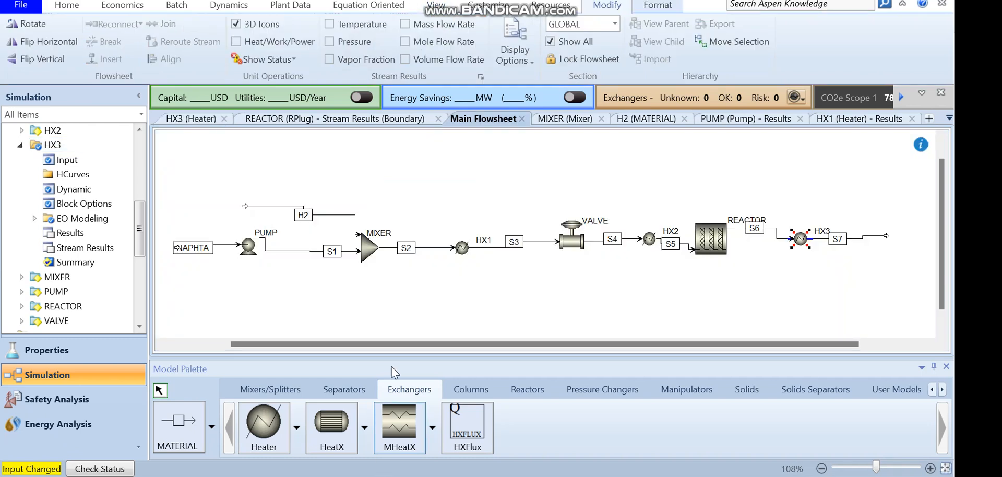
click(344, 389)
click(264, 425)
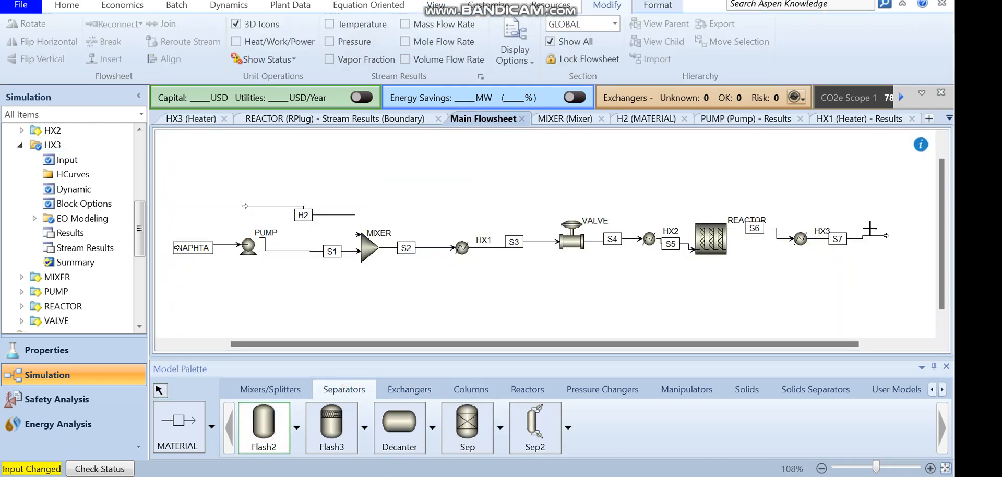
click(901, 236)
right_click(893, 242)
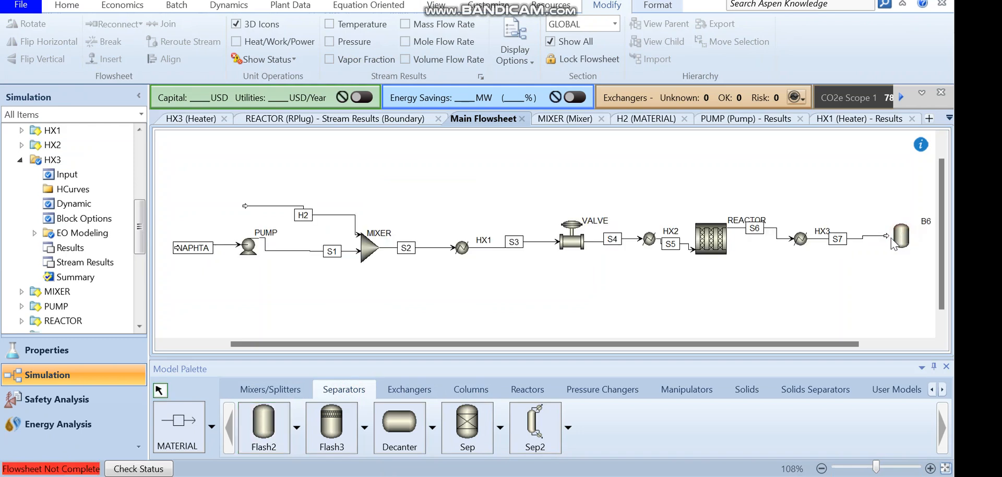
double_click(886, 235)
click(886, 236)
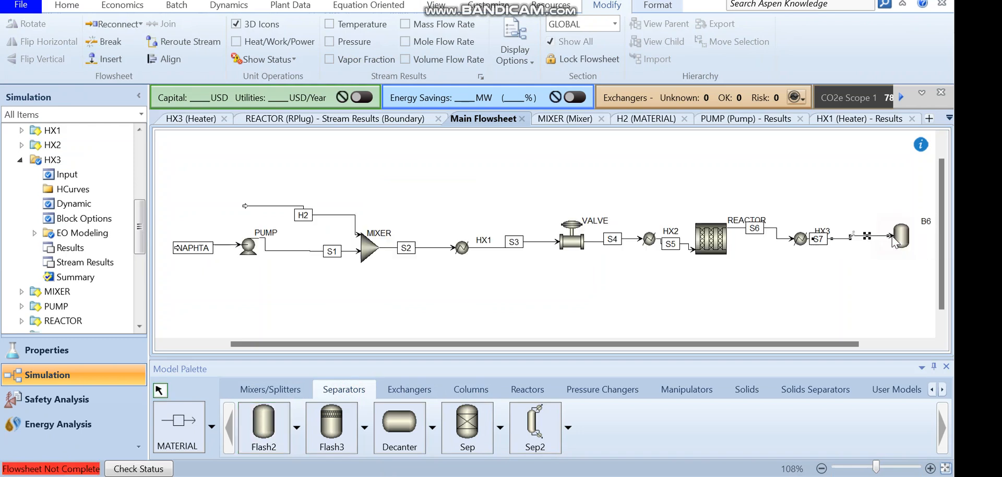
Add vapor outlet stream S8 and liquid outlet stream S9 to the flash drum
click(177, 425)
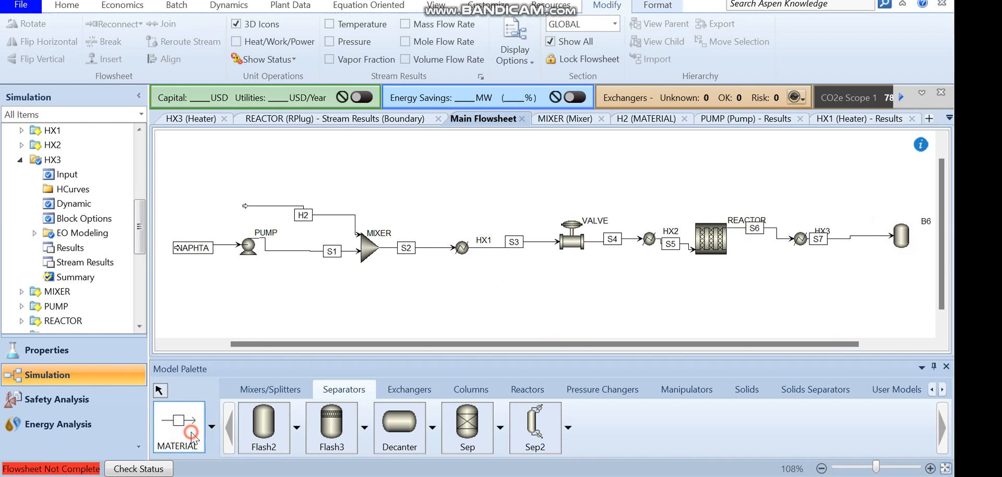
click(901, 219)
click(901, 174)
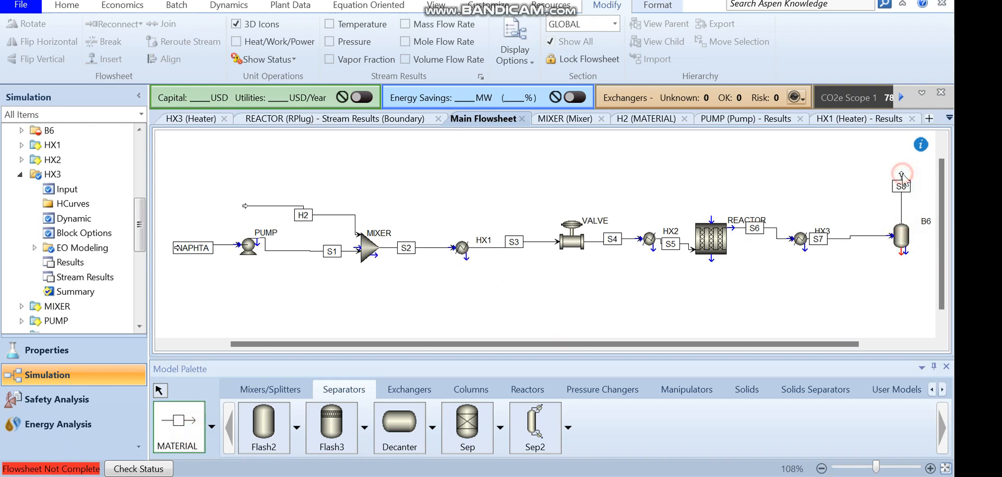
click(901, 254)
click(907, 307)
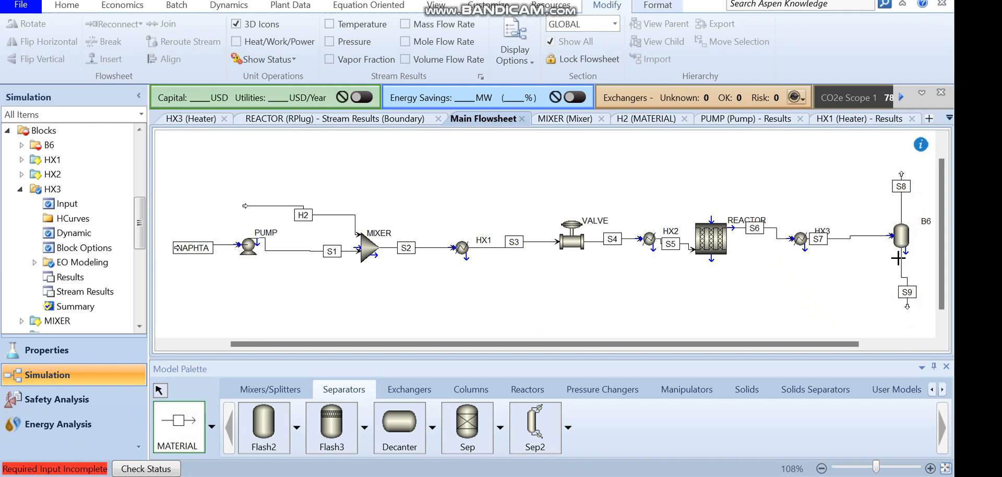
key(Escape)
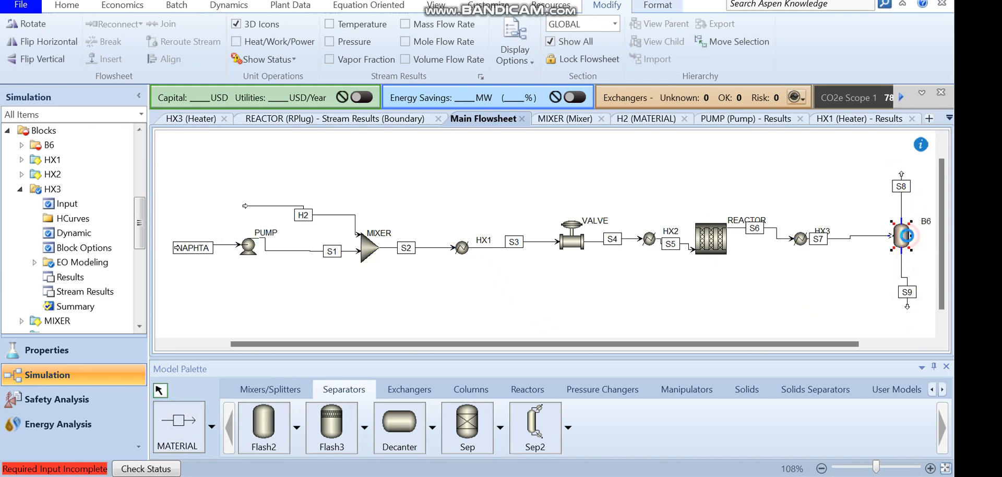
Set the flash drum to 35 C and 0 bar, and run the simulation
double_click(909, 241)
click(320, 215)
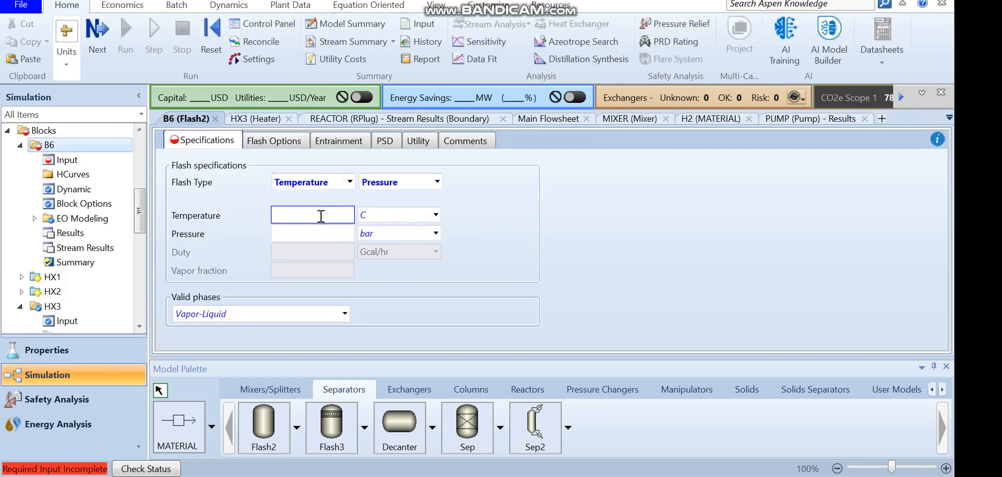
click(320, 234)
text(0)
key(Return)
key(F5)
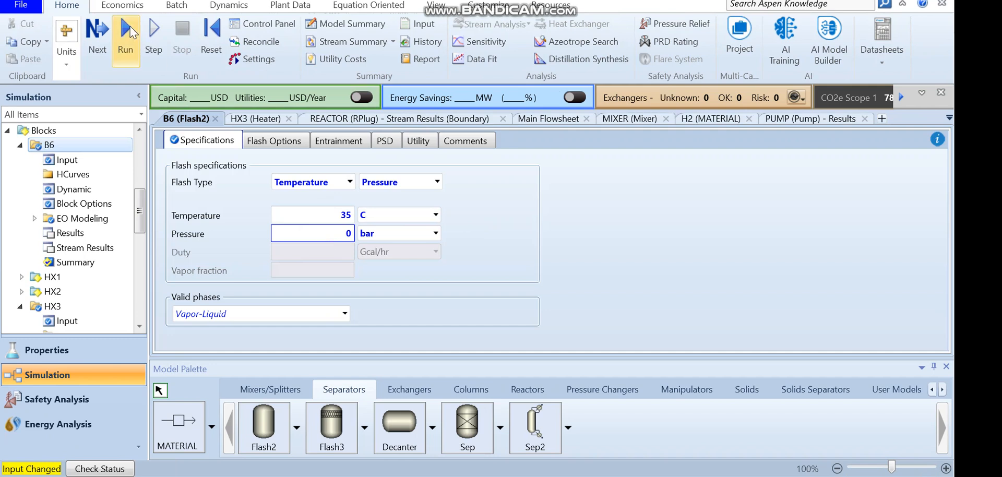
Rename the flash drum block as FLASH on the main flowsheet
click(435, 10)
drag(136, 209, 139, 210)
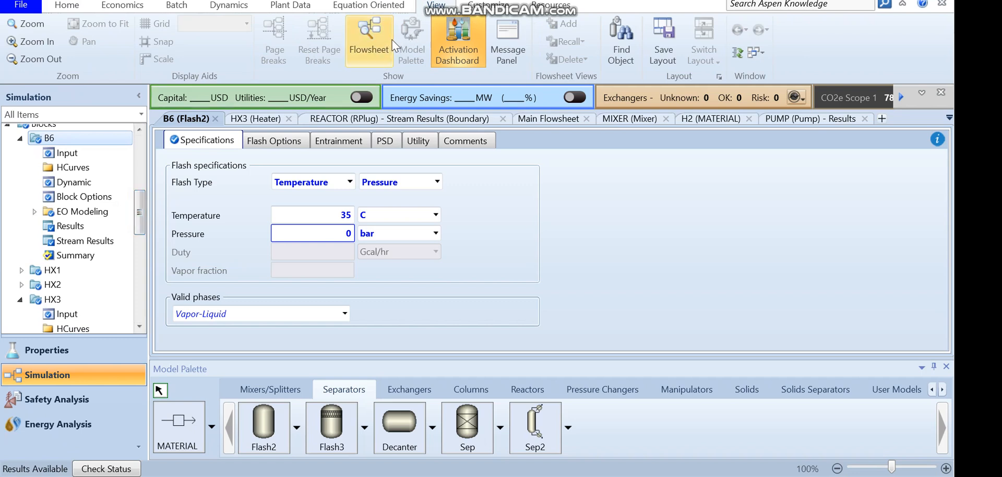
click(369, 39)
double_click(929, 222)
text(FL)
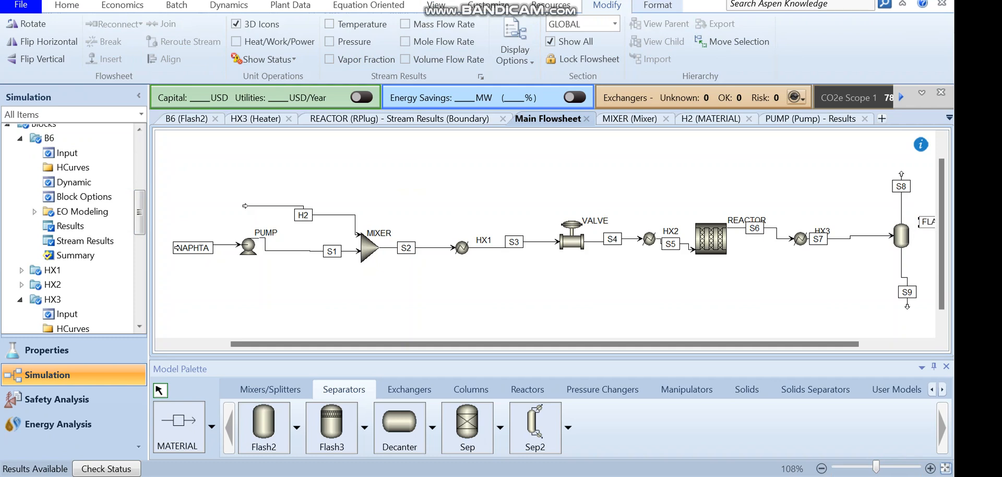
click(945, 468)
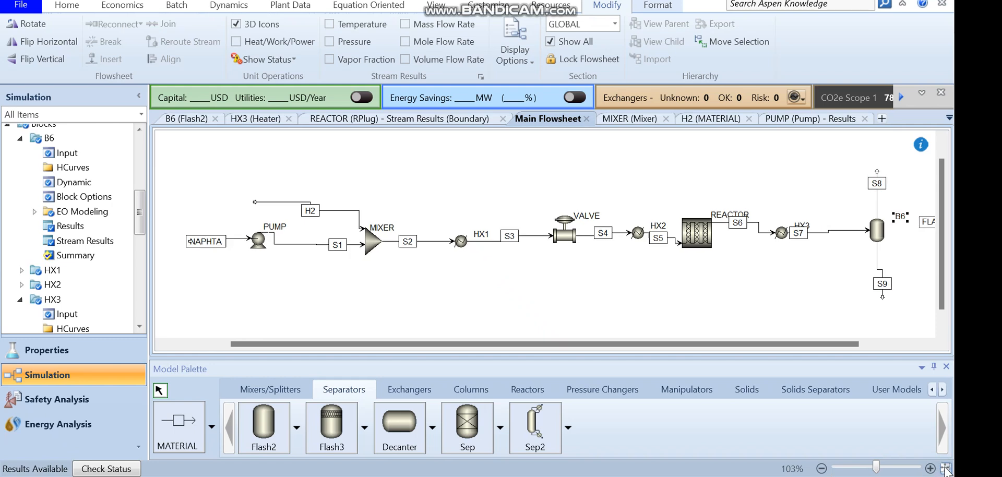
click(924, 225)
click(918, 245)
double_click(908, 218)
click(915, 217)
key(BackSpace)
text(H)
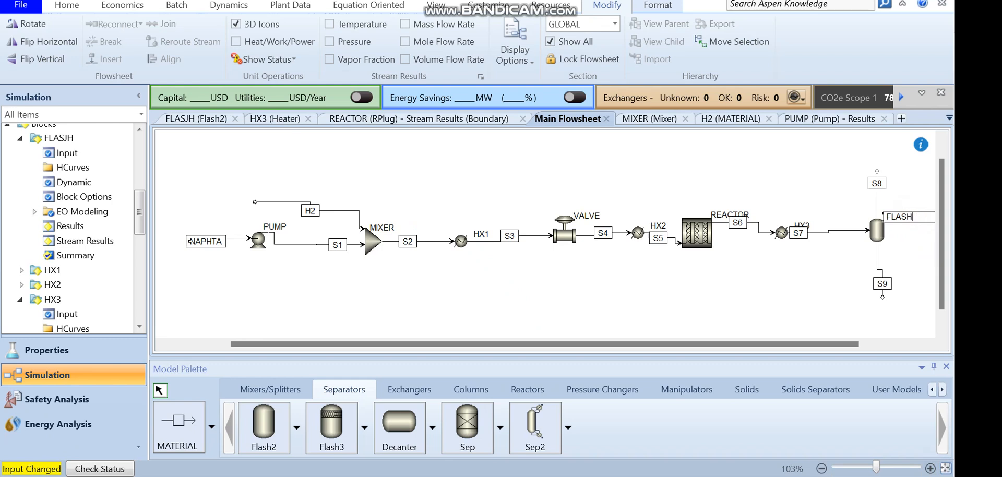
Open the flash drum's stream results and expand the component mass flows of streams S7, S8 and S9
click(845, 295)
double_click(878, 229)
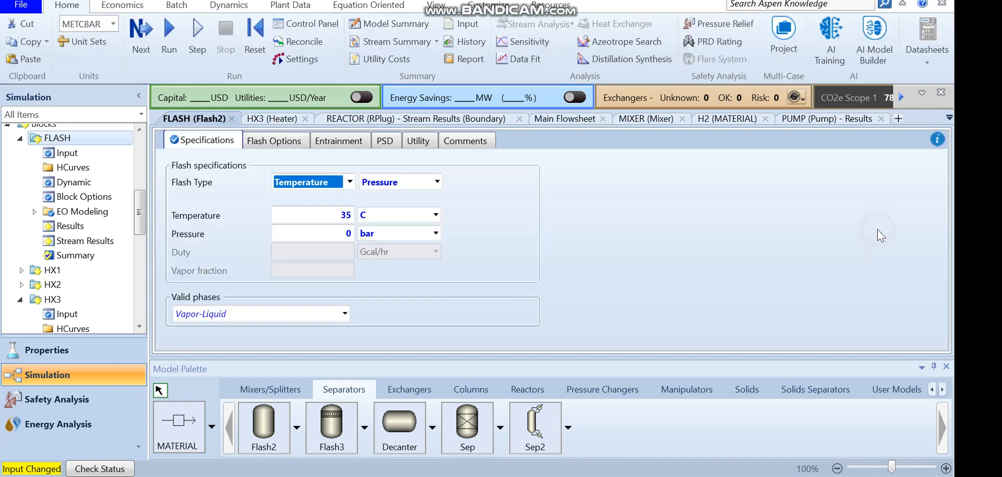
mouse_move(146, 204)
mouse_down()
mouse_move(145, 254)
mouse_move(143, 196)
mouse_up()
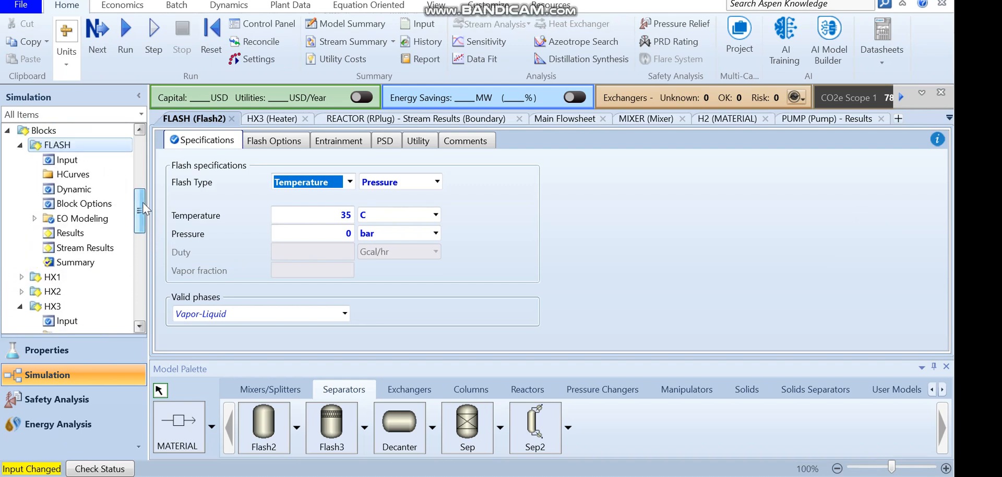
click(89, 248)
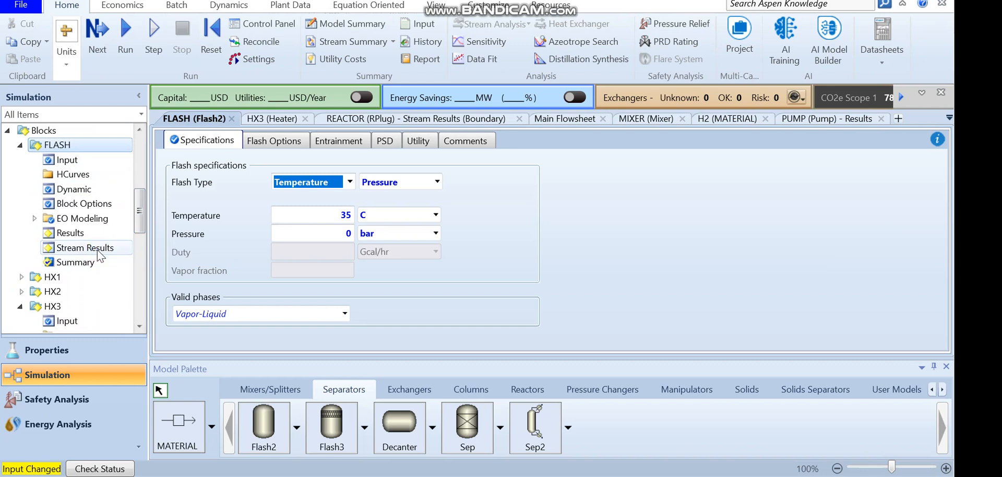
scroll(313, 306, down, 7)
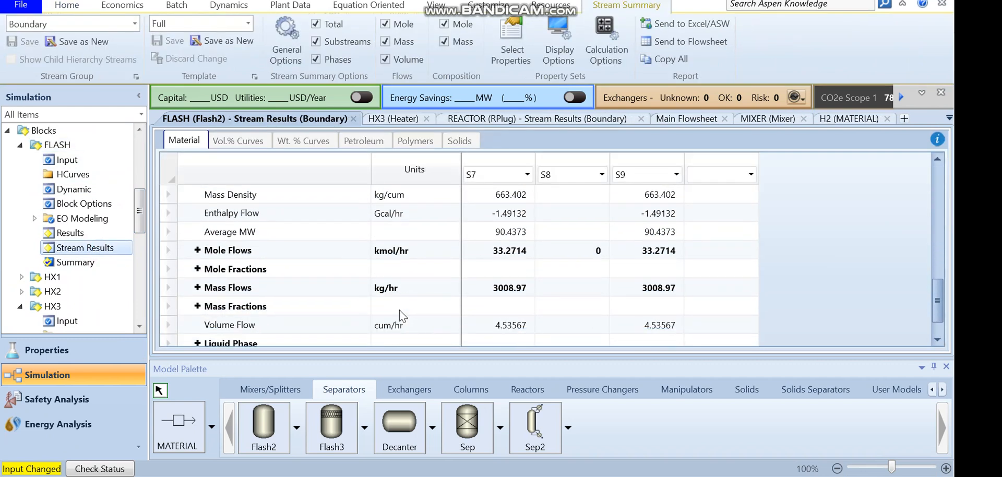
click(197, 288)
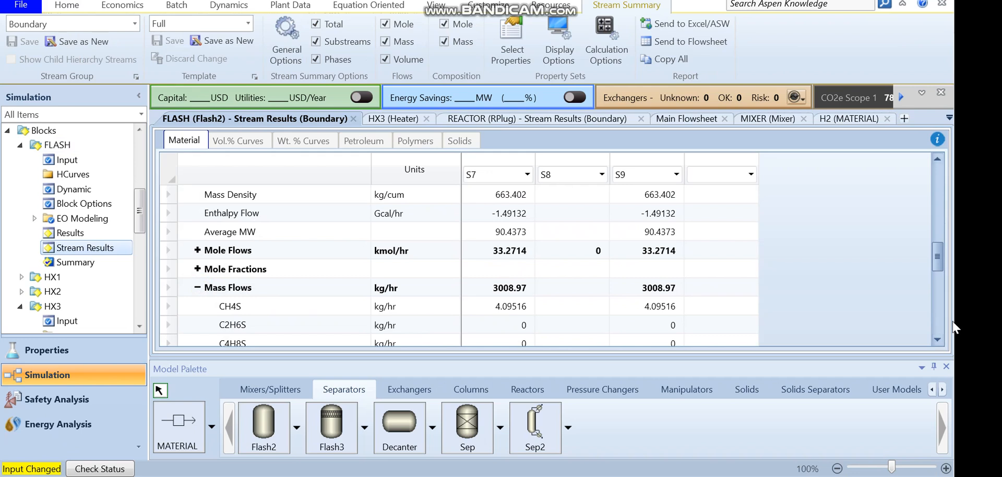
scroll(937, 340, down, 3)
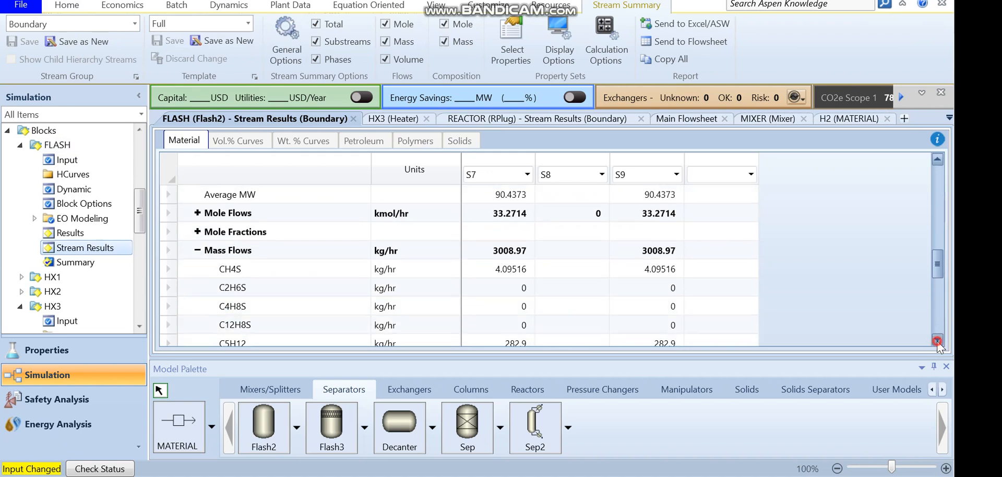
scroll(934, 312, down, 2)
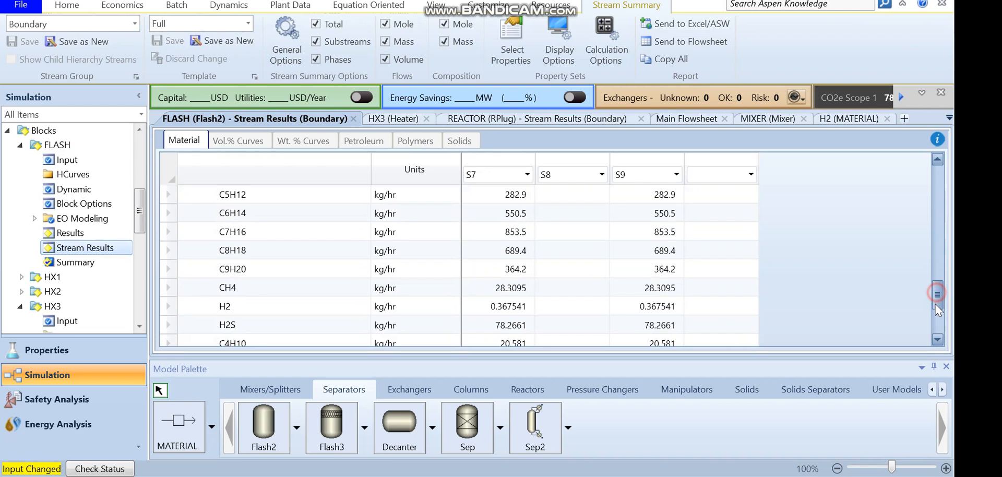
Run the simulation and review the component mass flows of streams S7, S8 and S9
click(68, 8)
click(126, 32)
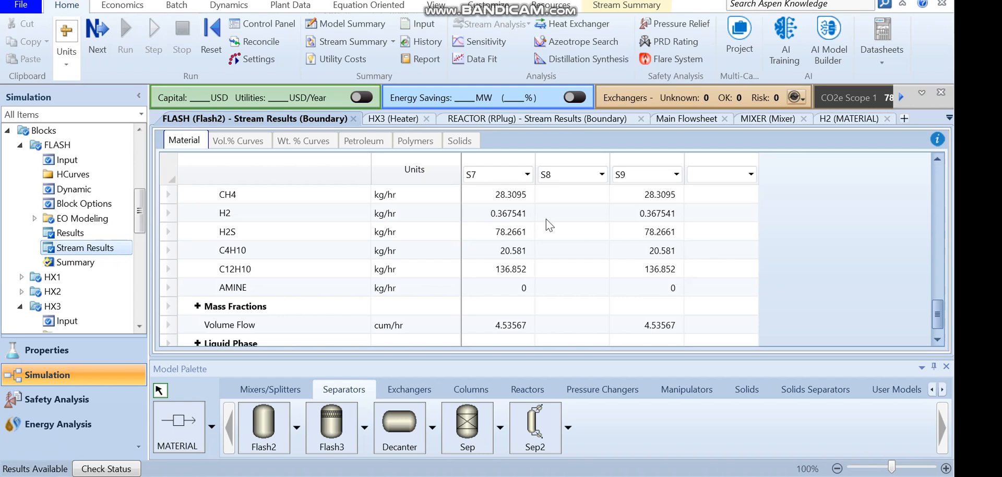
drag(937, 312, 937, 253)
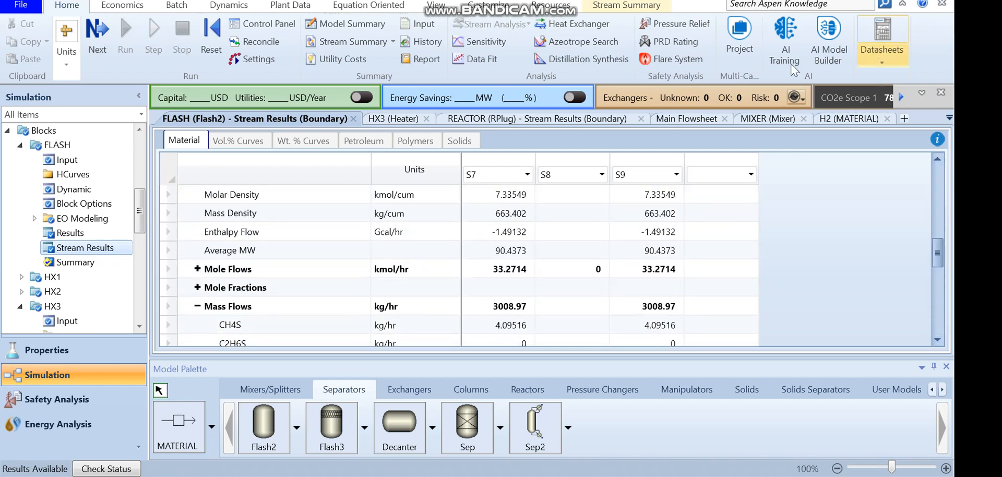
scroll(679, 289, down, 5)
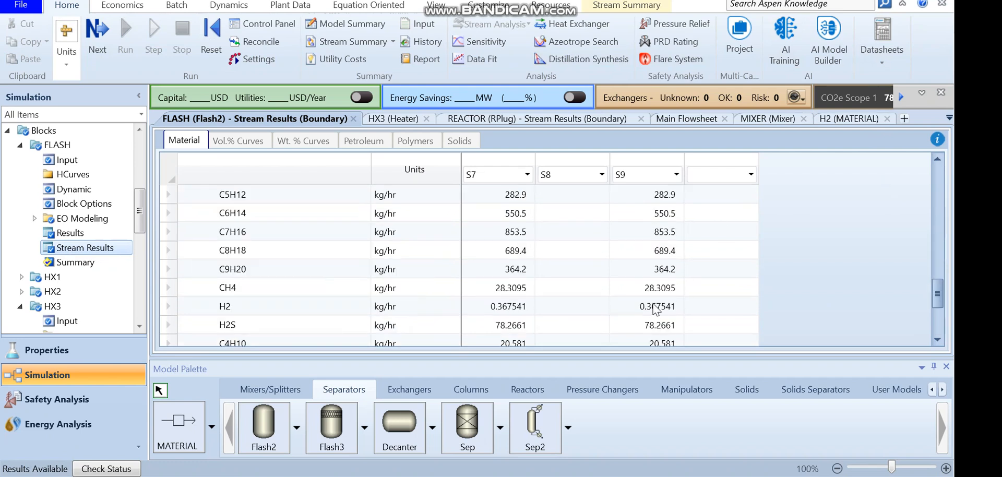
drag(941, 297, 940, 285)
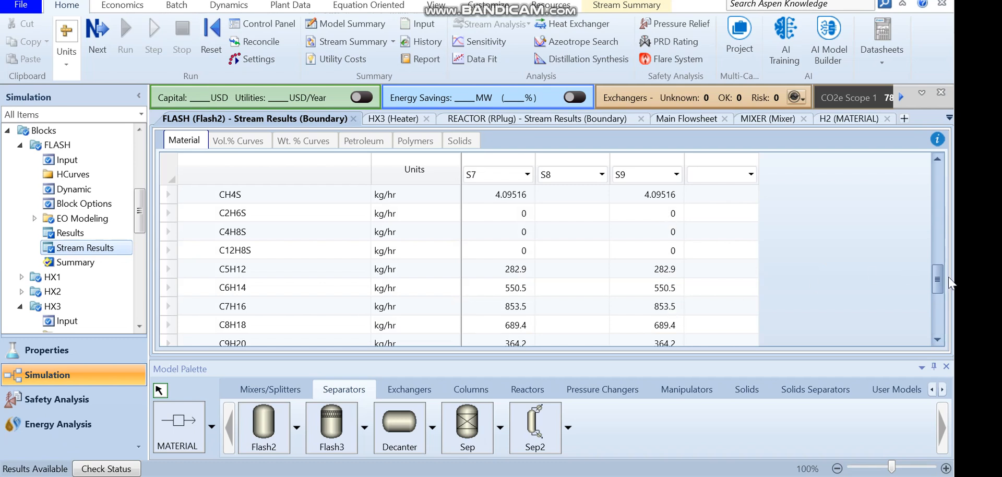
drag(940, 279, 940, 285)
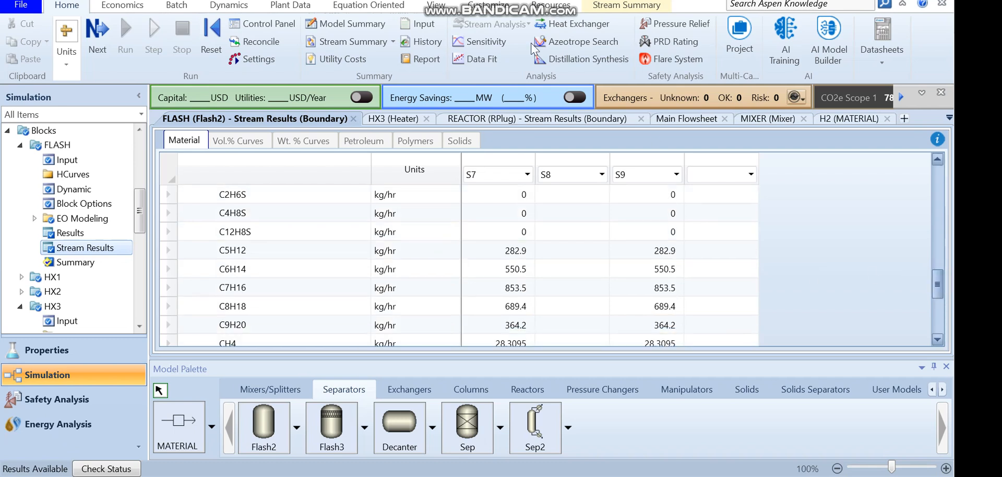
Set the flash drum pressure to 4 bar and run the simulation again
click(435, 6)
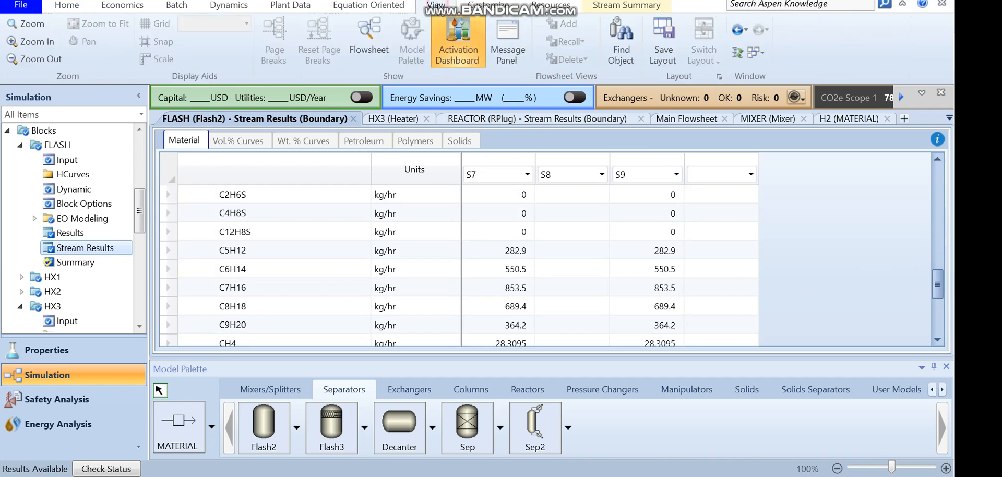
click(369, 49)
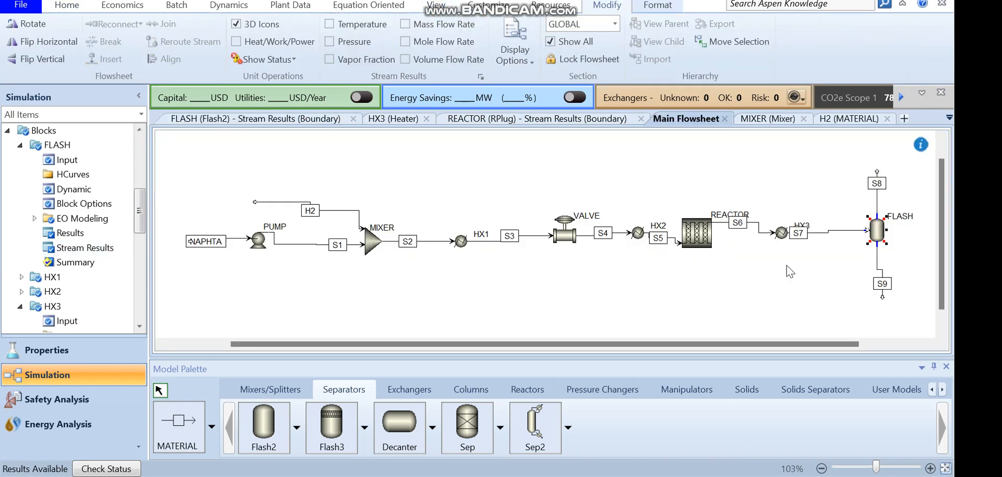
double_click(879, 237)
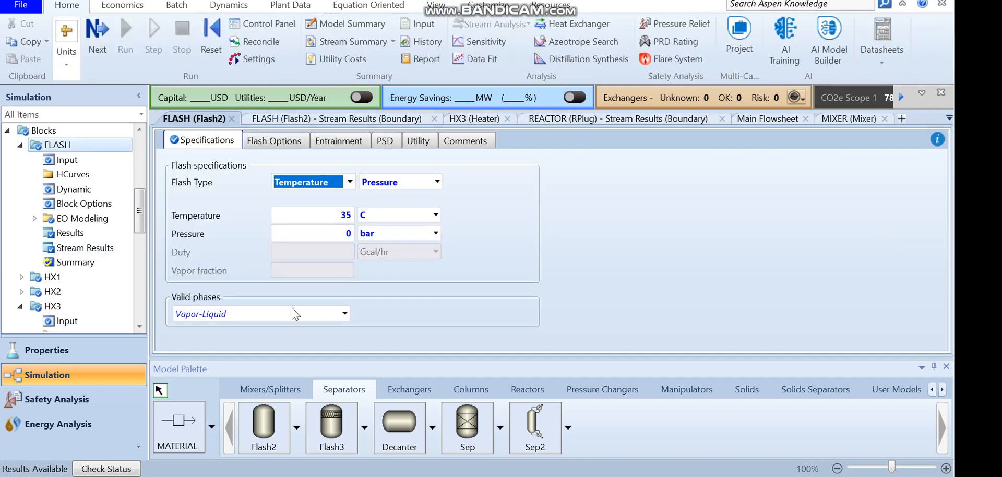
click(322, 229)
text(4)
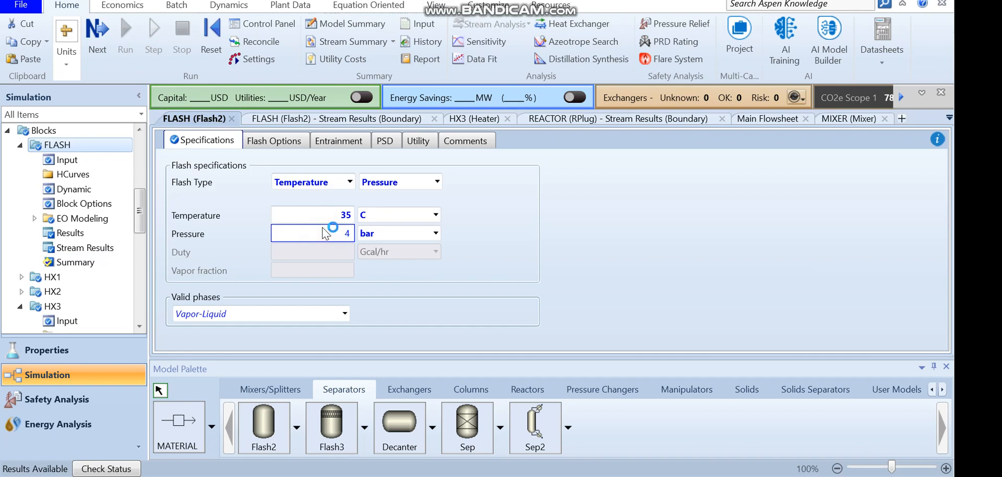
click(566, 309)
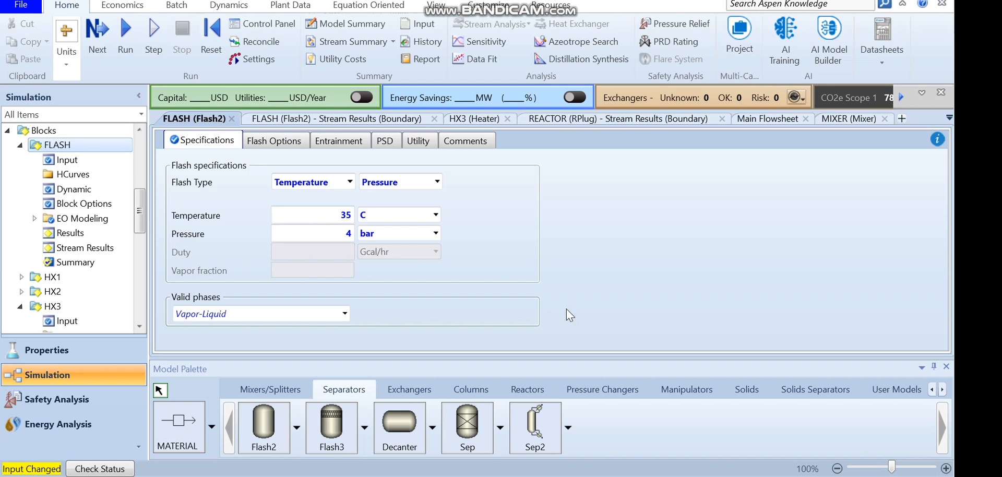
click(129, 30)
Review the flash drum's stream results, comparing total and component mass flows of S8 and S9
click(85, 248)
scroll(522, 307, down, 5)
scroll(523, 306, up, 8)
scroll(523, 306, down, 1)
scroll(523, 310, up, 1)
click(591, 312)
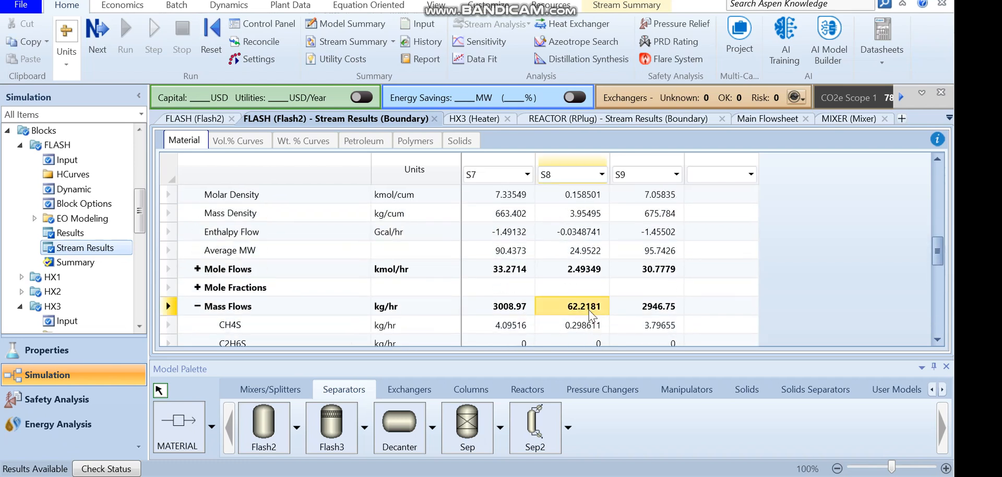
click(630, 312)
scroll(634, 312, down, 2)
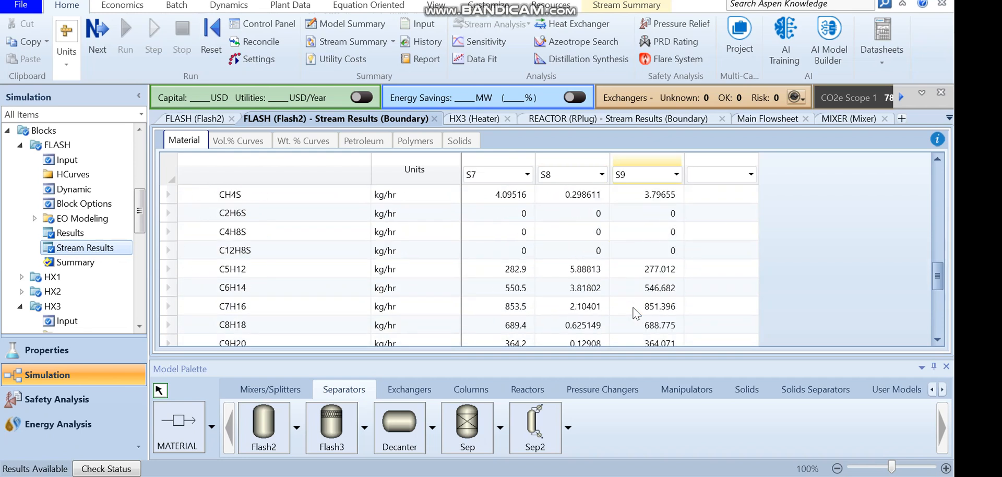
scroll(636, 313, up, 1)
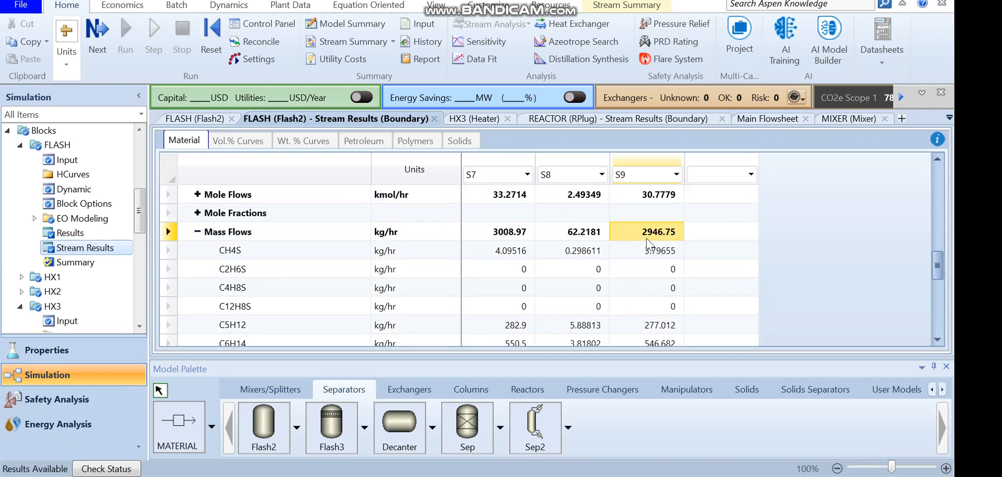
Reopen the flash drum's stream results and step through the component mass flows of vapor stream S8
click(441, 10)
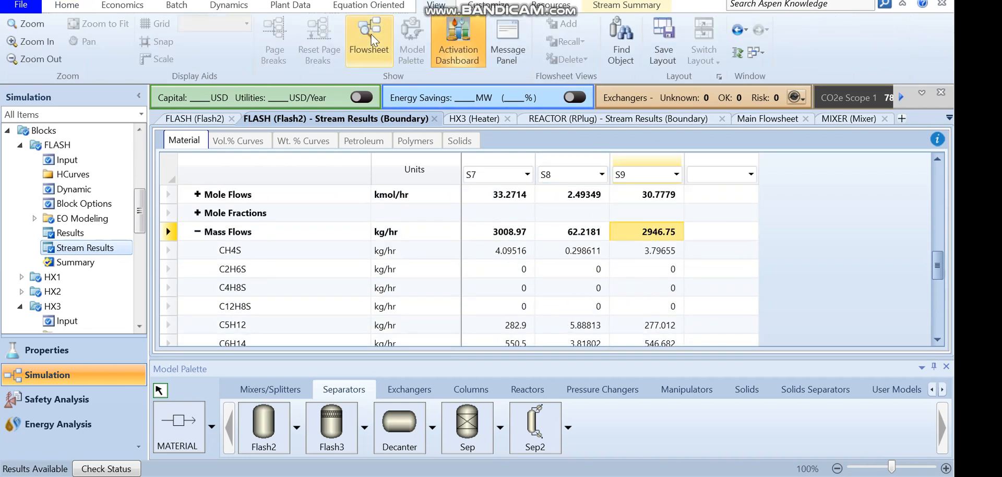
click(369, 31)
double_click(880, 240)
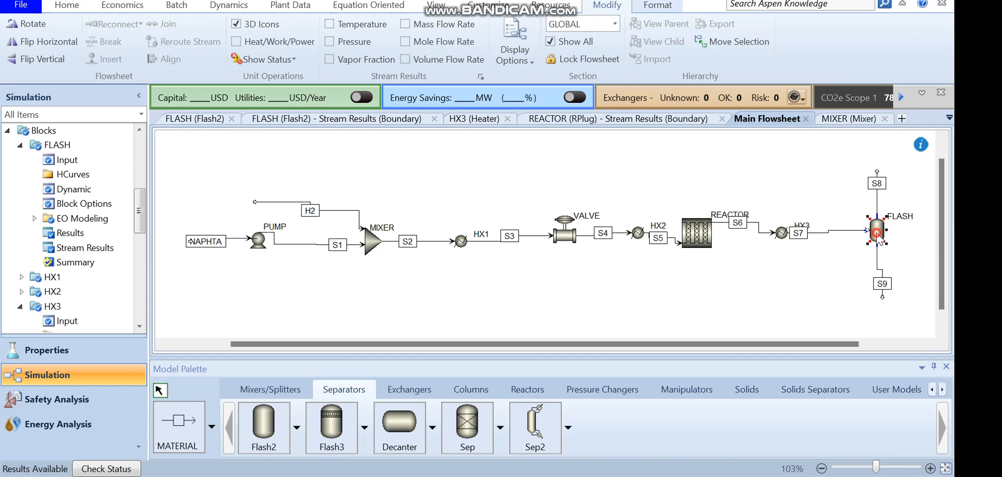
click(76, 256)
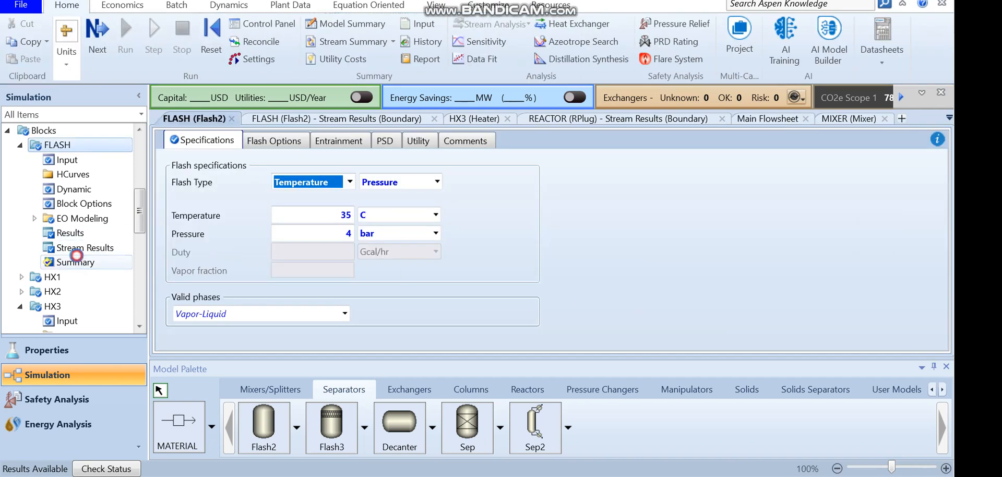
click(91, 247)
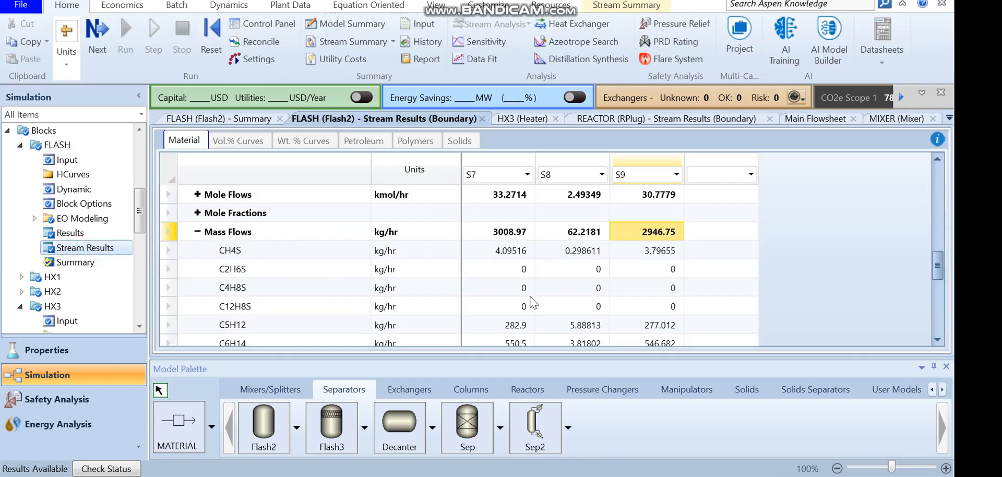
click(580, 287)
click(573, 250)
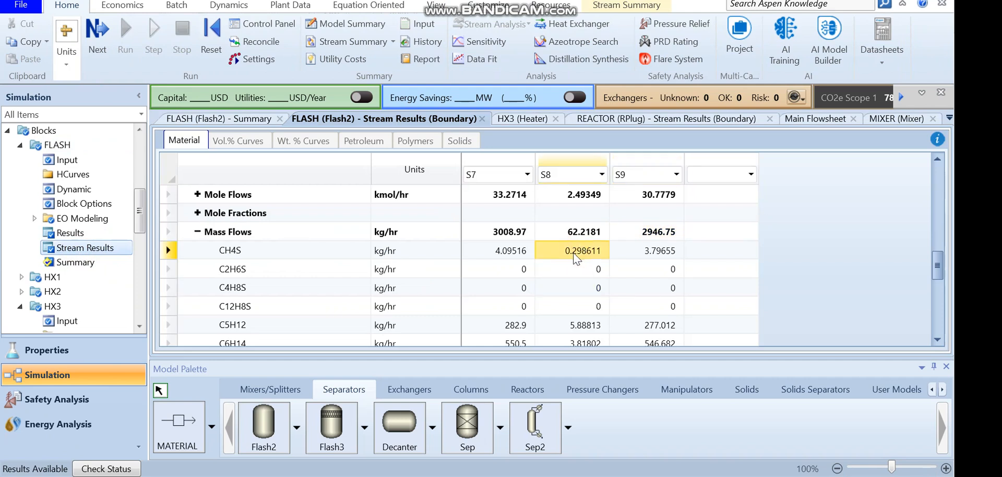
key(Down)
key(Down)
key(Down)
key(Down)
key(Down)
key(Down)
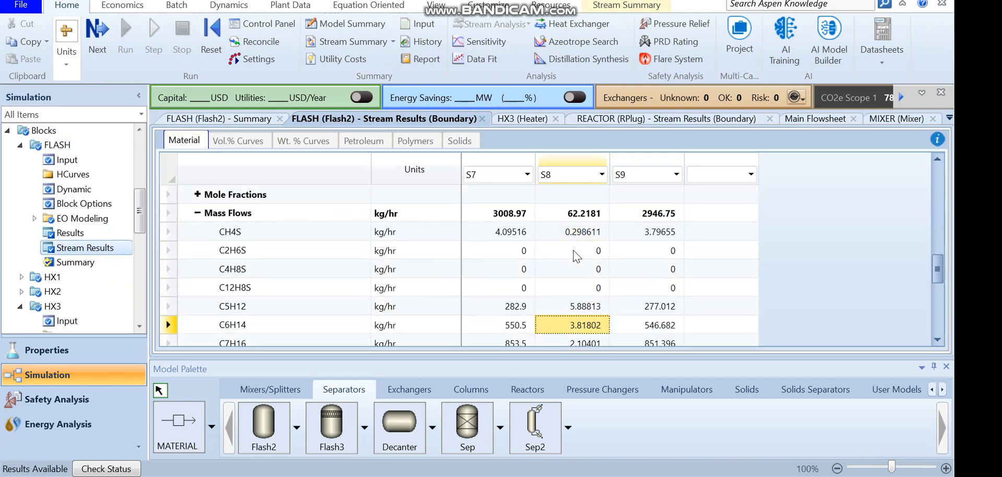
key(Down)
key(Down)
key(Down)
key(Down)
key(Down)
key(Down)
key(Down)
key(Down)
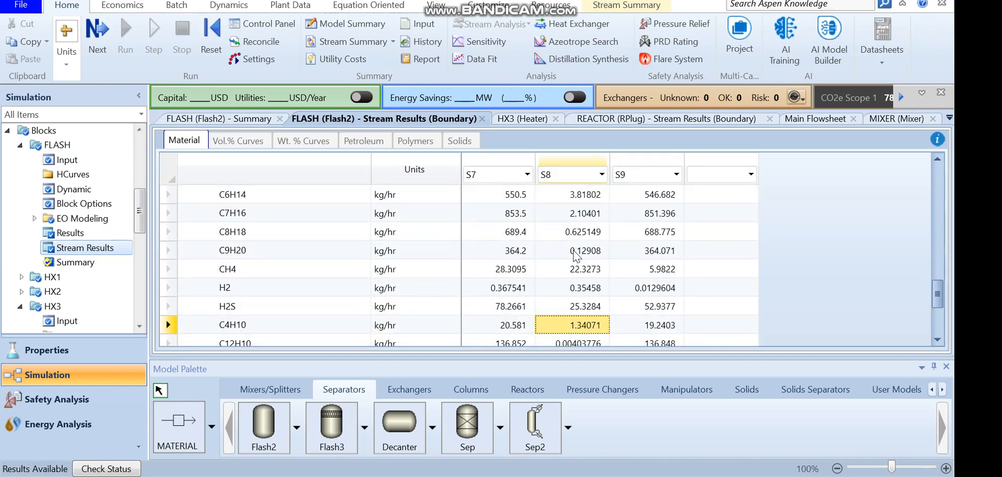
key(Up)
key(Up)
key(Up)
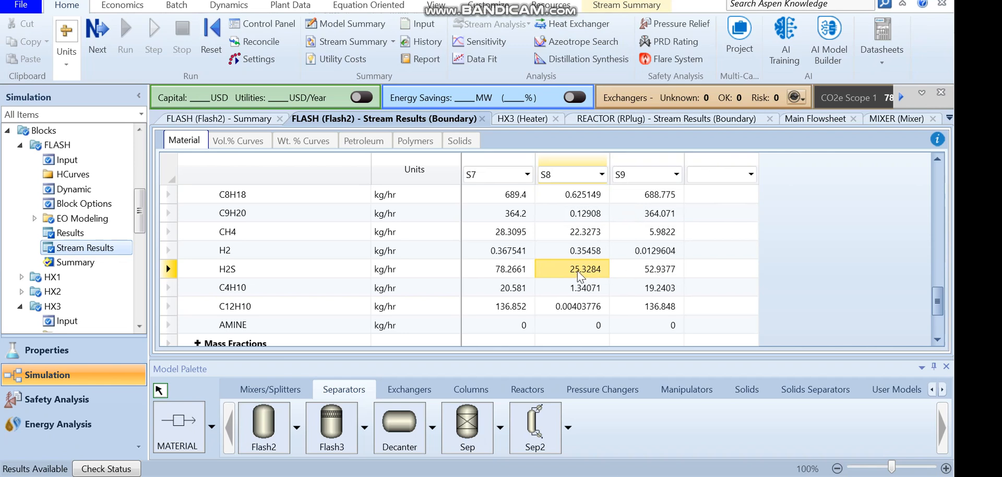
Compare the component mass flows of vapor stream S8 against liquid stream S9 row by row
click(577, 306)
key(Up)
key(Up)
key(Up)
key(Up)
key(Up)
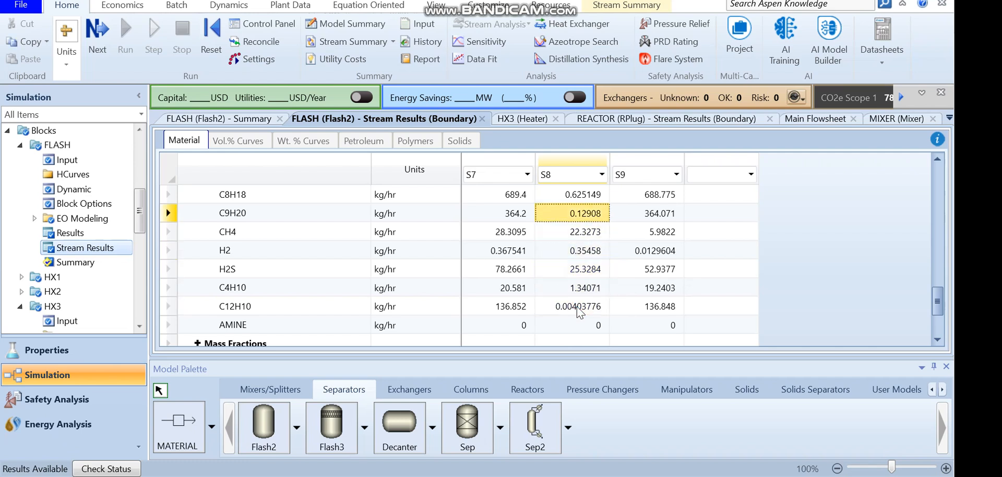
key(Right)
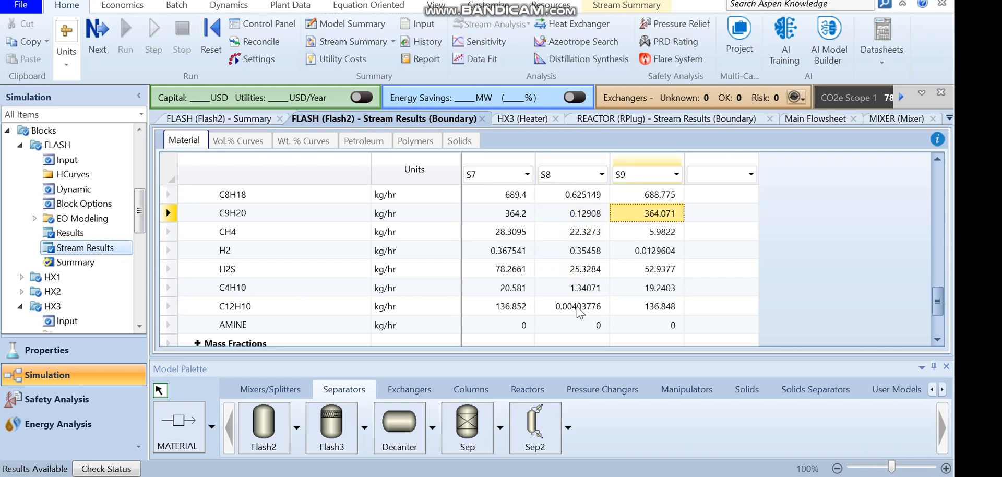
key(Left)
key(Right)
key(Up)
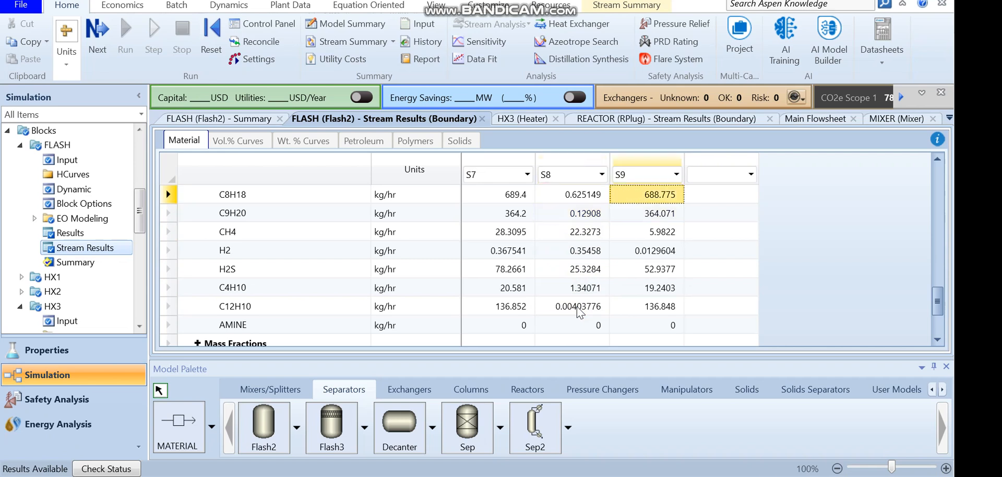
key(Up)
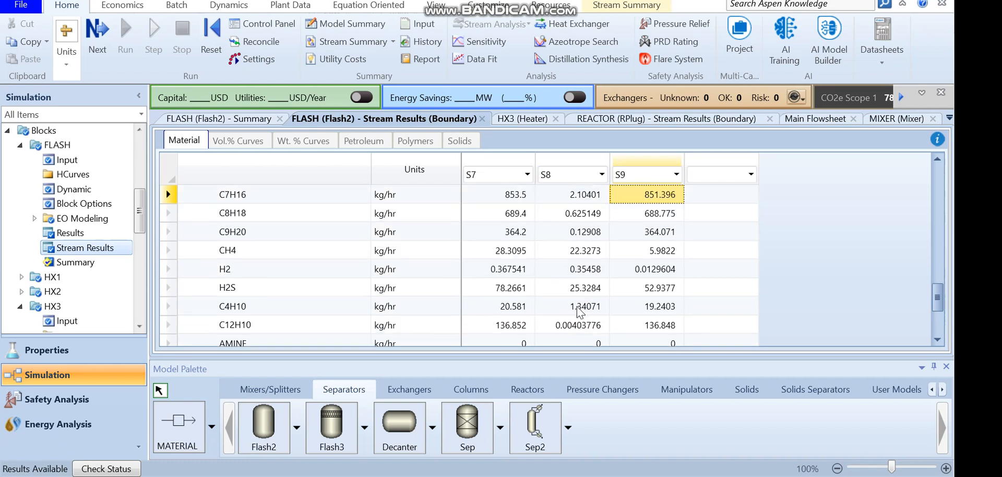
key(Down)
key(Down)
key(Down)
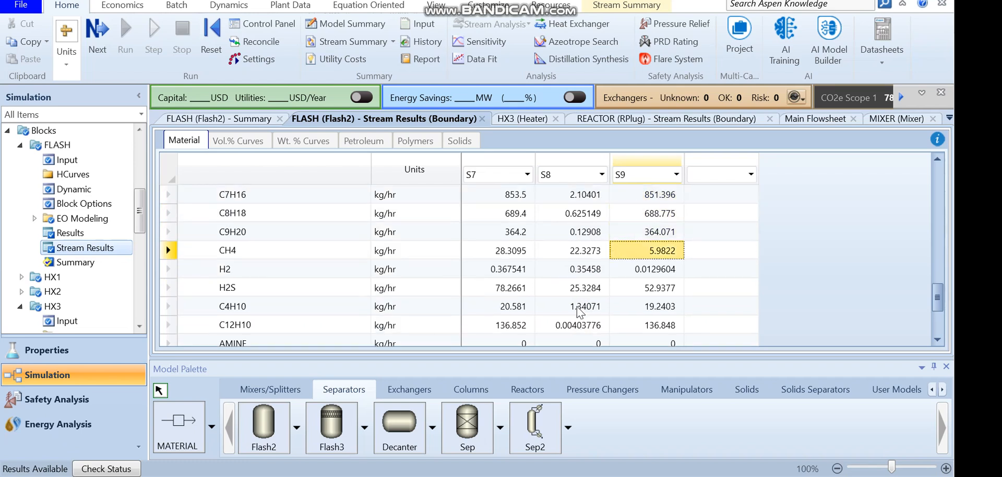
Return to the flowsheet and reposition the flash outlet stream labels S8 and S9
click(436, 5)
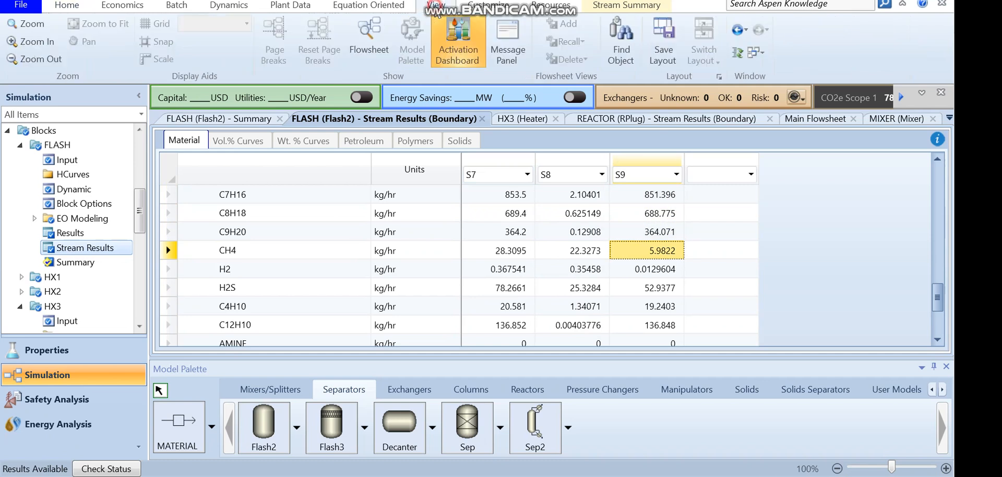
click(369, 49)
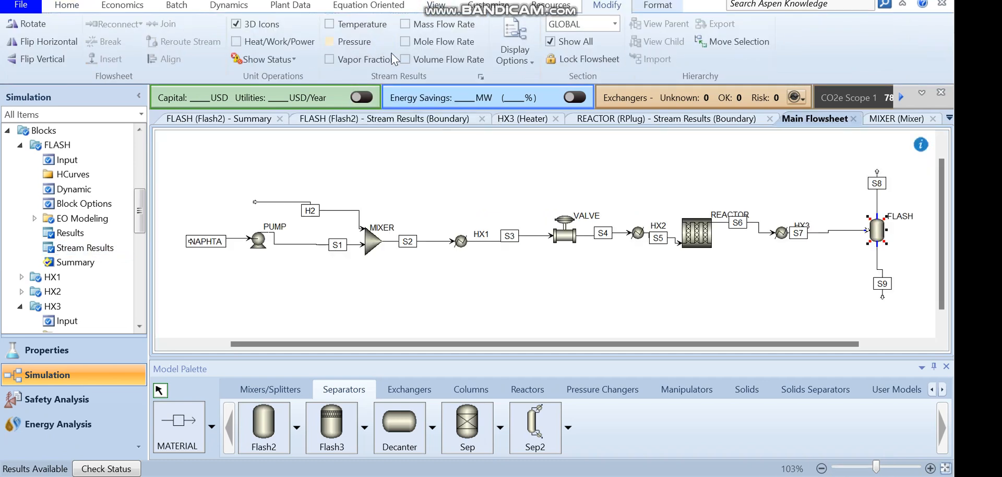
drag(842, 344, 866, 342)
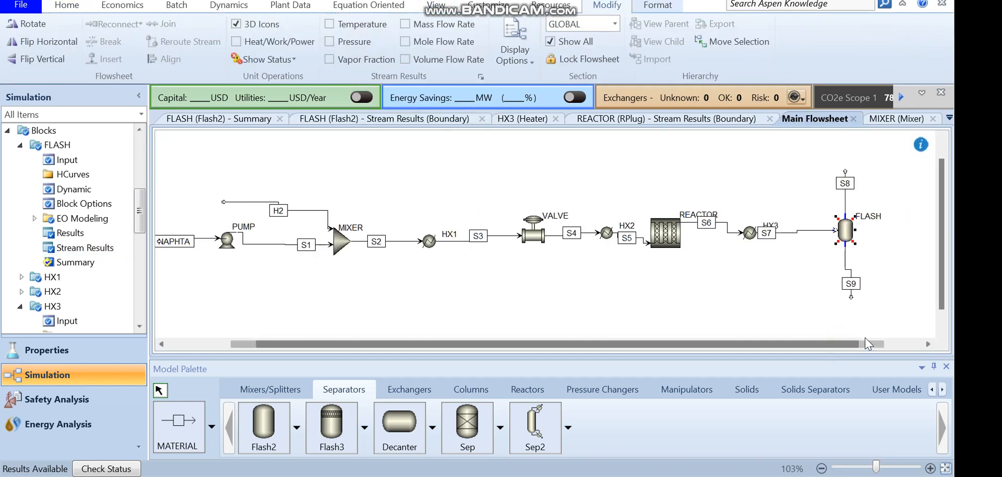
click(850, 299)
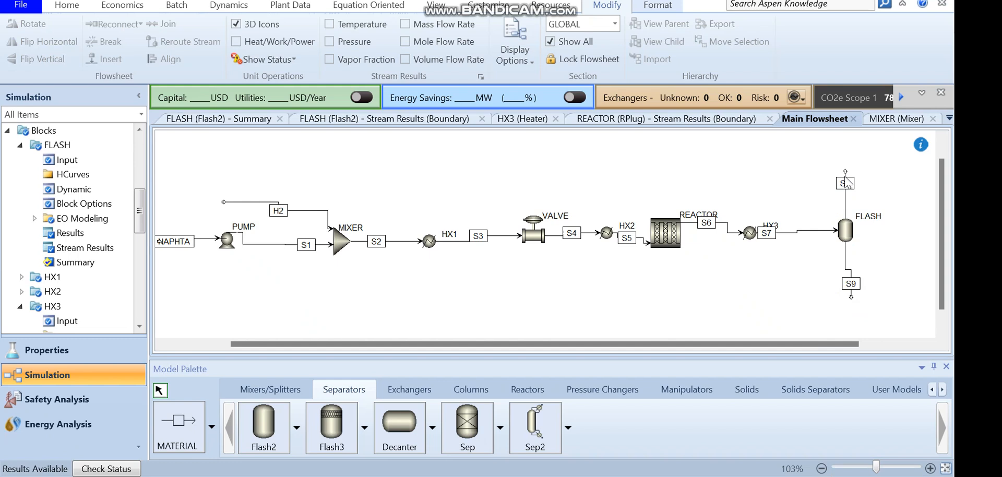
drag(845, 171, 868, 163)
click(850, 298)
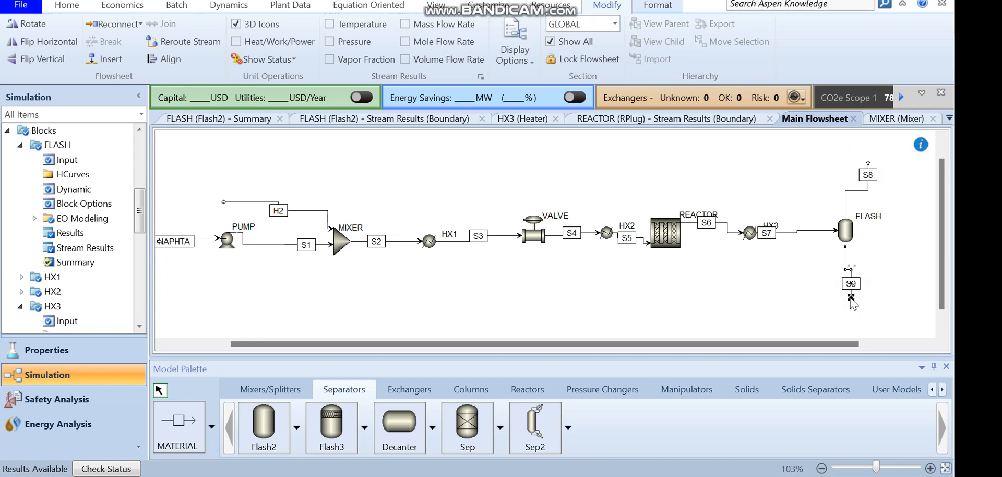